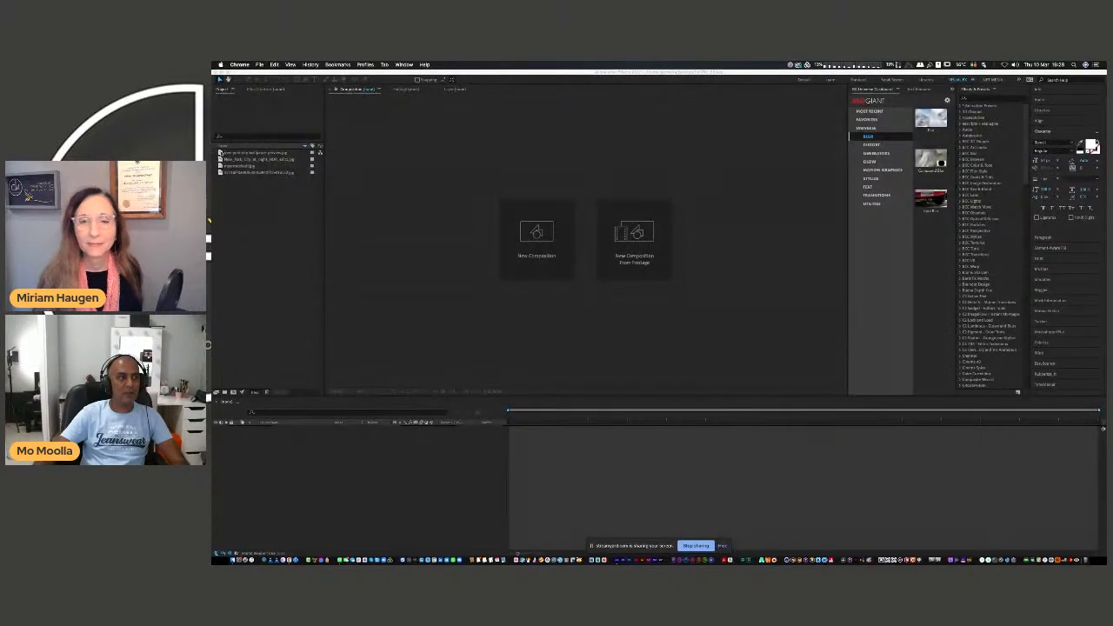
Preview each of the four imported images in the project, from the city skyline to the aerial skyscraper photo.
{"action": "double_click", "coordinate": [220, 152]}
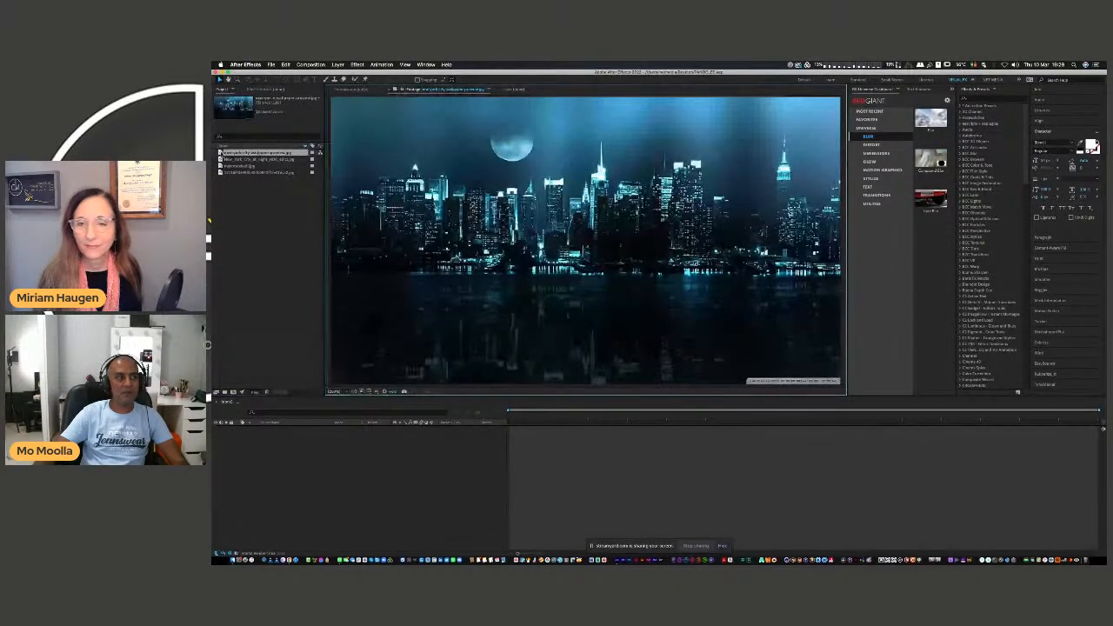
{"action": "double_click", "coordinate": [220, 159]}
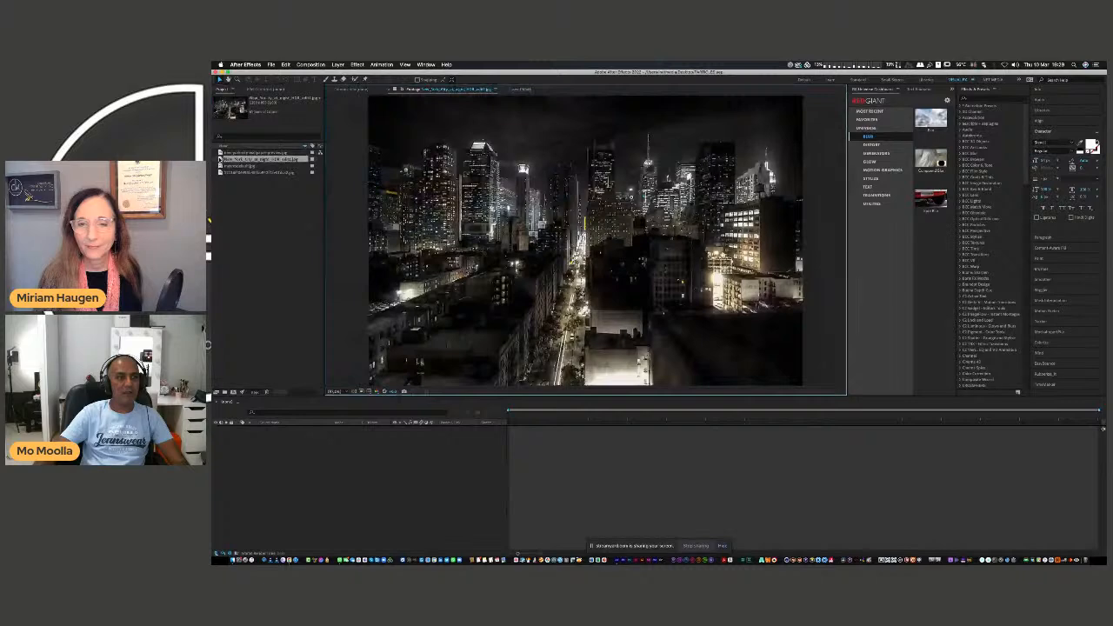
{"action": "left_click", "coordinate": [228, 165]}
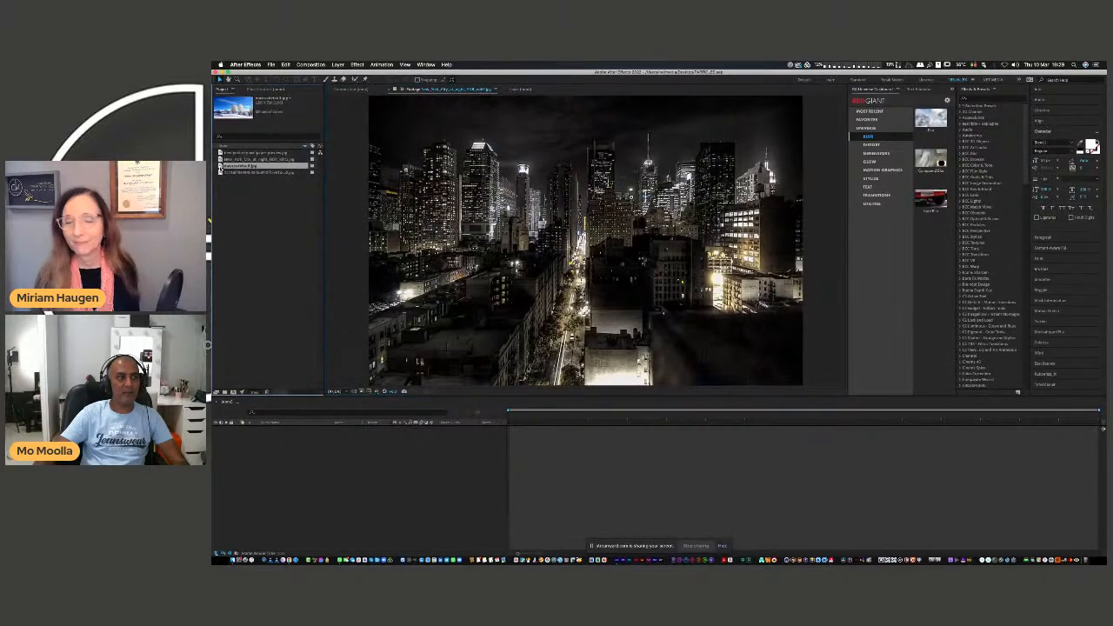
{"action": "double_click", "coordinate": [228, 165]}
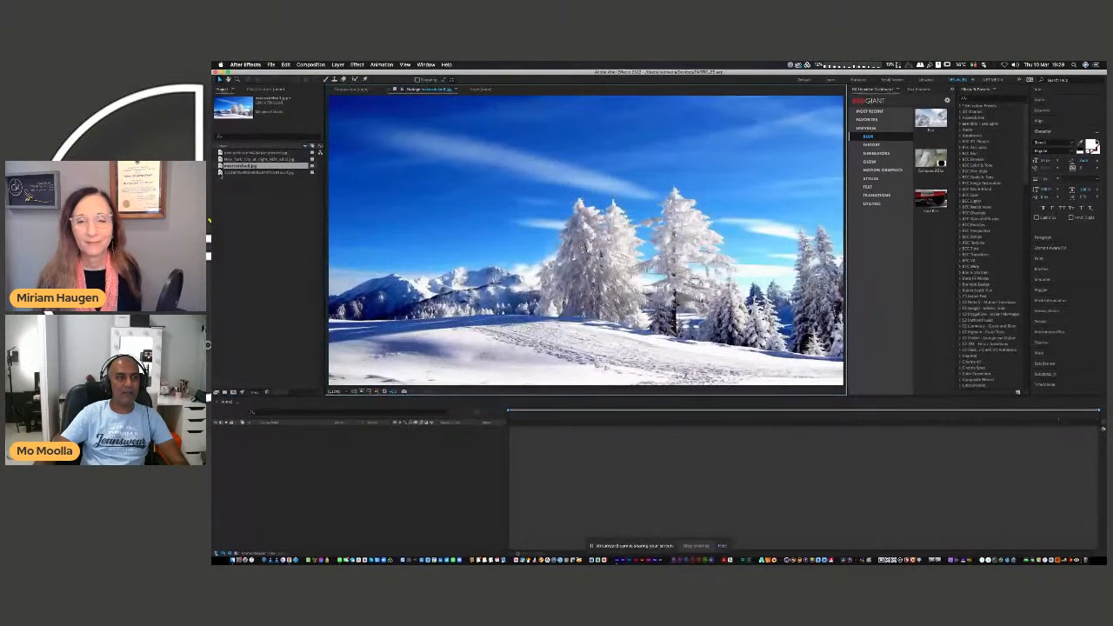
{"action": "left_click", "coordinate": [222, 172]}
{"action": "double_click", "coordinate": [222, 172]}
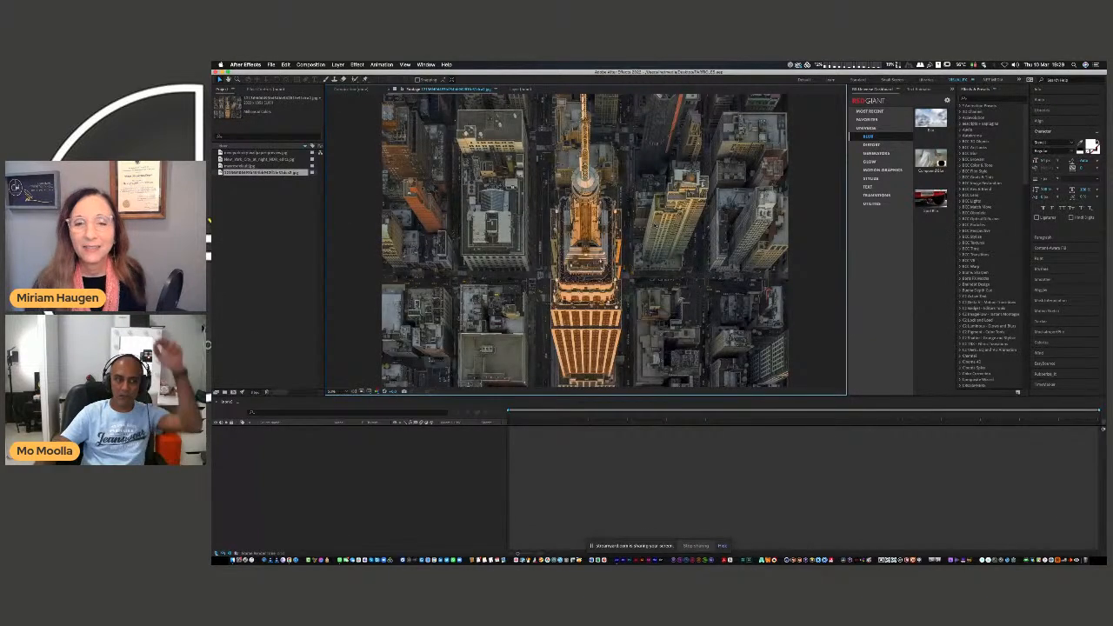
{"action": "left_click", "coordinate": [295, 200]}
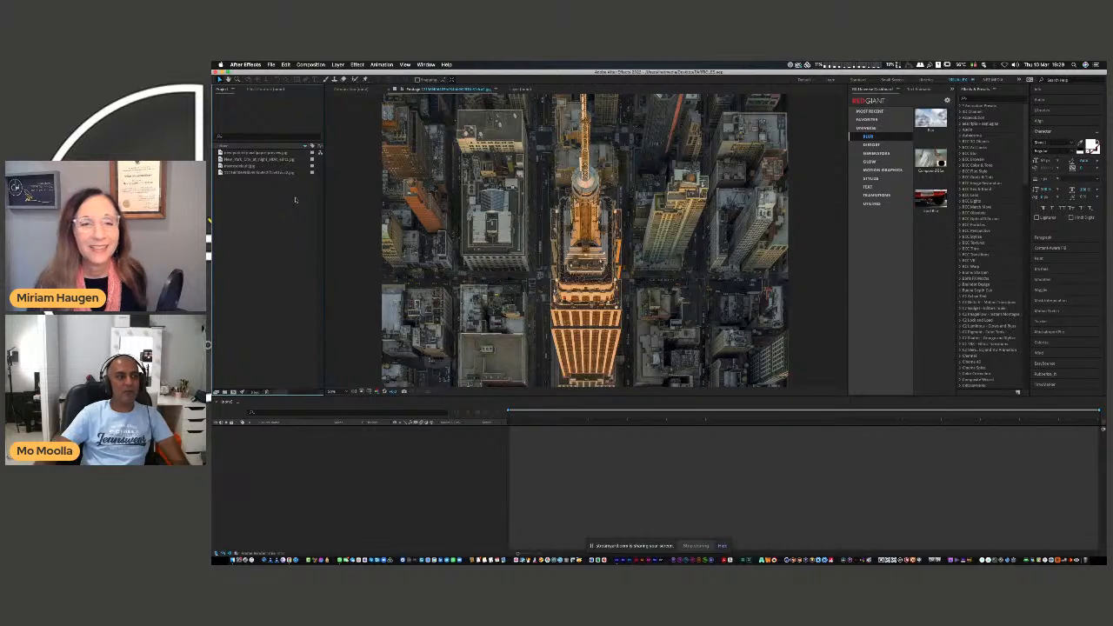
Create a new composition named Comp 1 with the default composition settings.
{"action": "left_click", "coordinate": [353, 88]}
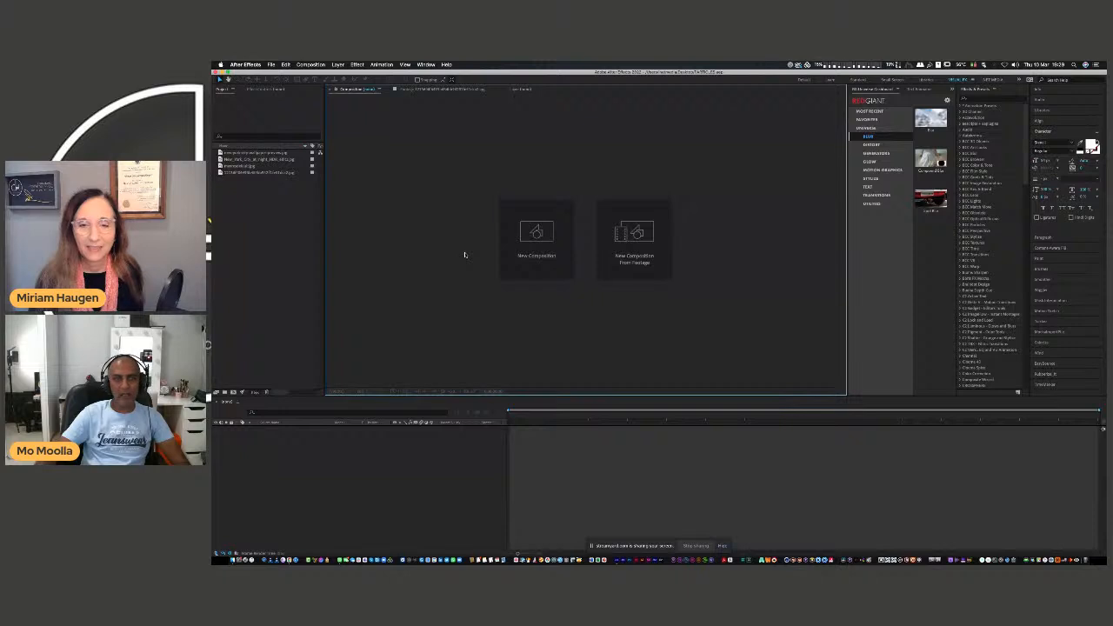
{"action": "left_click", "coordinate": [561, 233]}
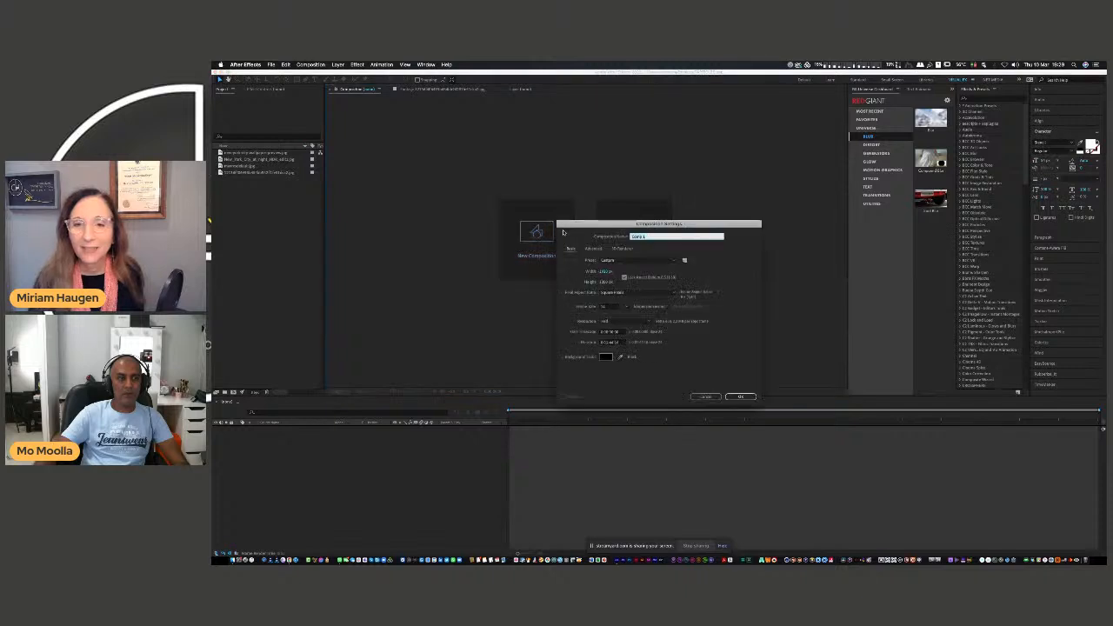
{"action": "left_click", "coordinate": [740, 396]}
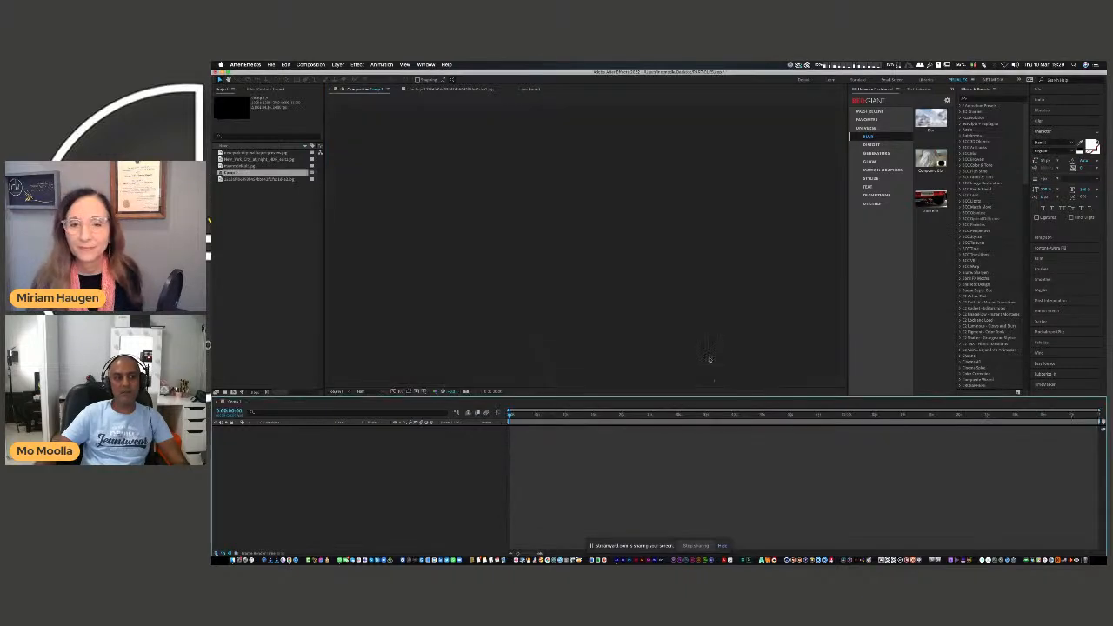
Search the effects for "particle", clear the search, and examine the effects in the Video Copilot category.
{"action": "left_click", "coordinate": [986, 100]}
{"action": "type", "text": "particle"}
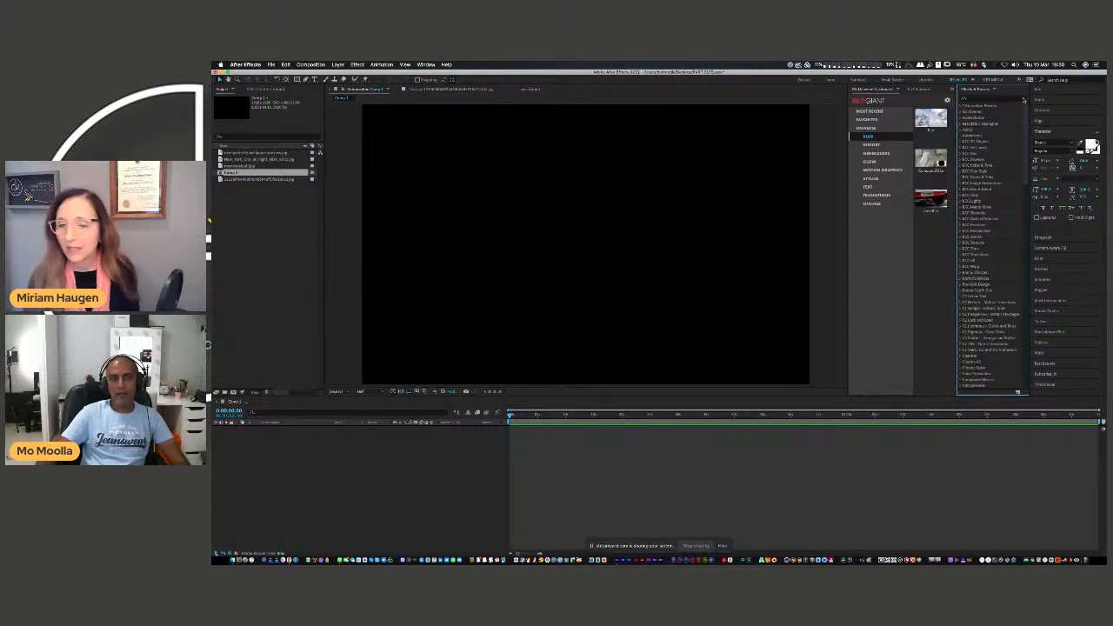
{"action": "scroll", "coordinate": [989, 243], "scroll_direction": "down", "scroll_amount": 10}
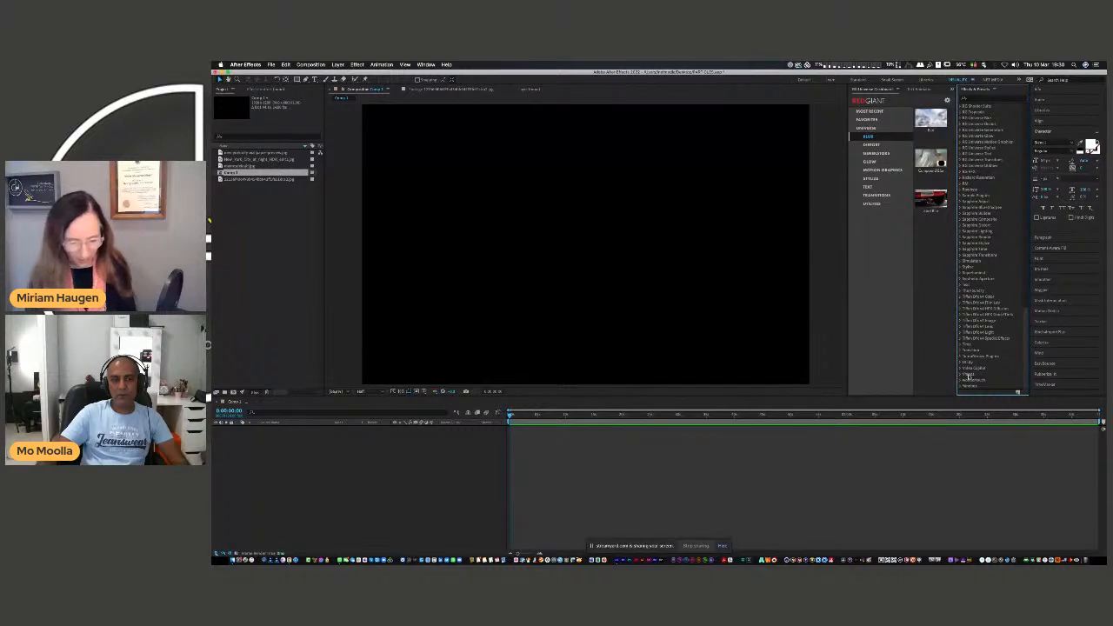
{"action": "left_click", "coordinate": [960, 368]}
{"action": "scroll", "coordinate": [983, 365], "scroll_direction": "down", "scroll_amount": 3}
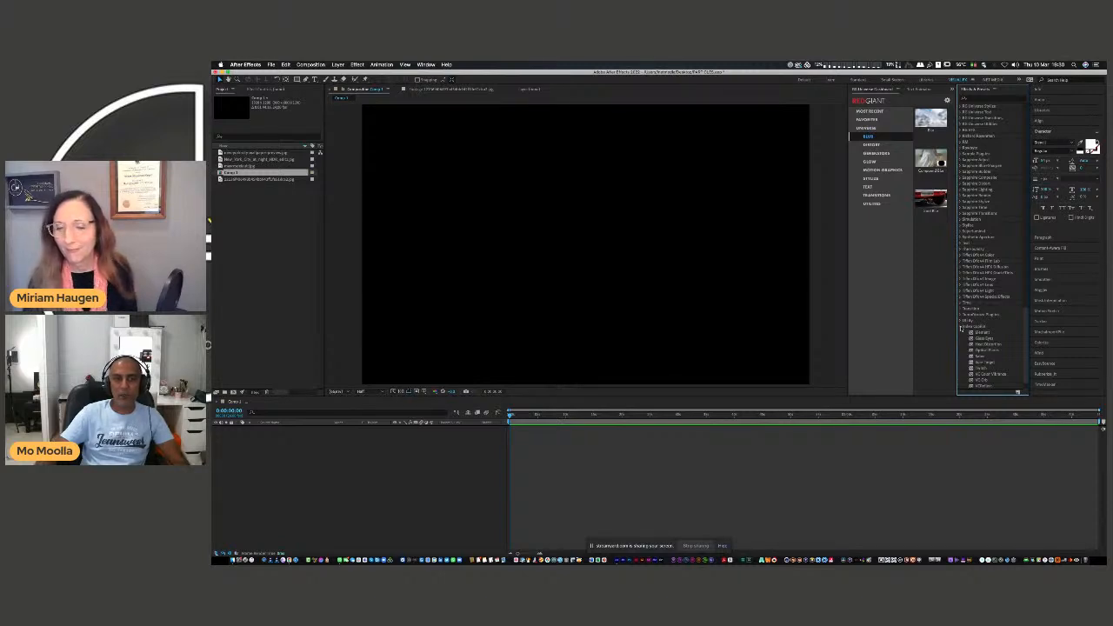
{"action": "left_click", "coordinate": [961, 328]}
Search the effects for "particular" and select the Trapcode Particular effect.
{"action": "left_click", "coordinate": [980, 99]}
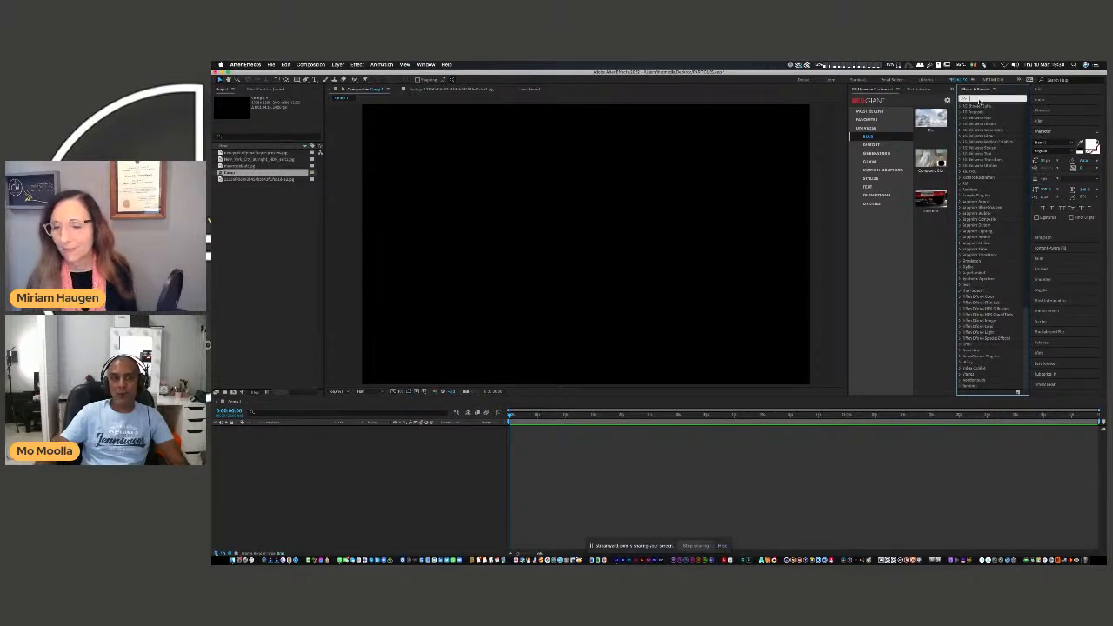
{"action": "type", "text": "partic"}
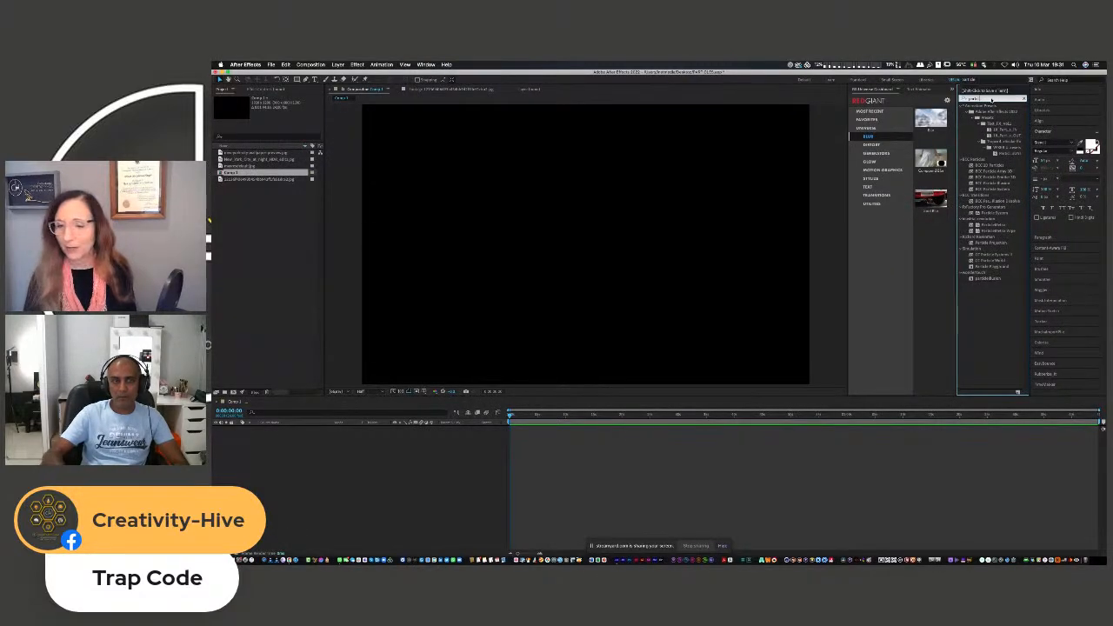
{"action": "key", "text": "BackSpace"}
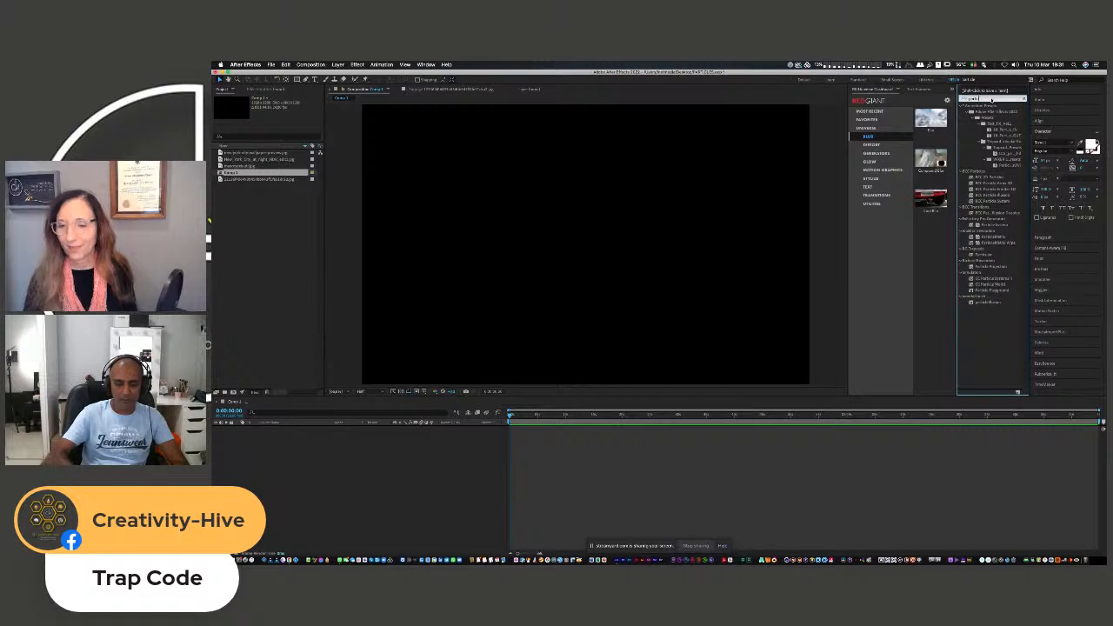
{"action": "type", "text": "ular"}
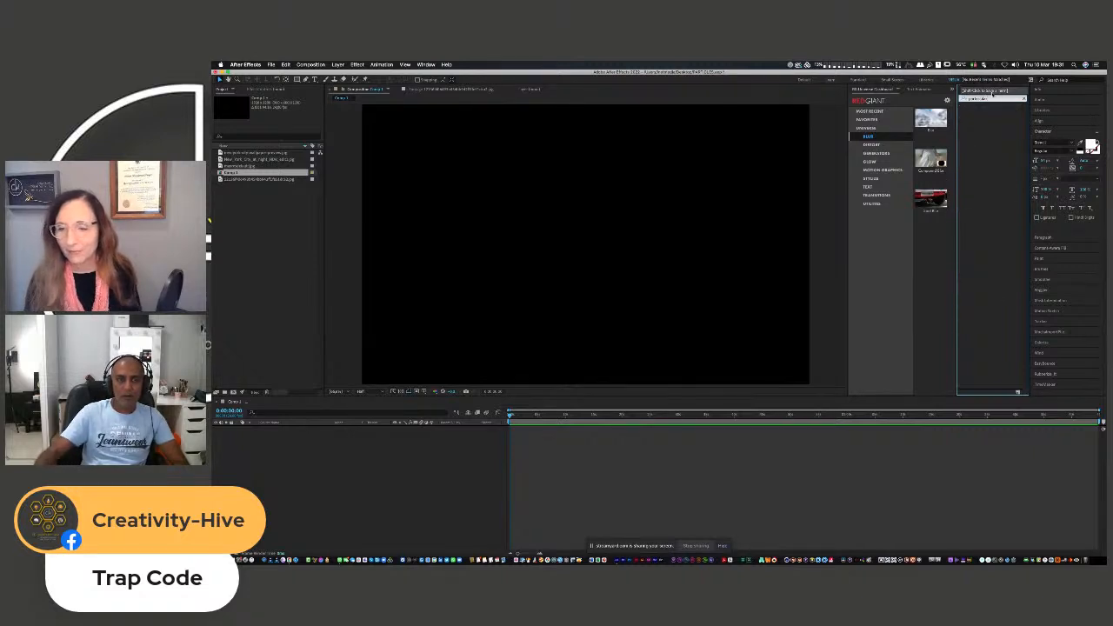
{"action": "type", "text": "particular"}
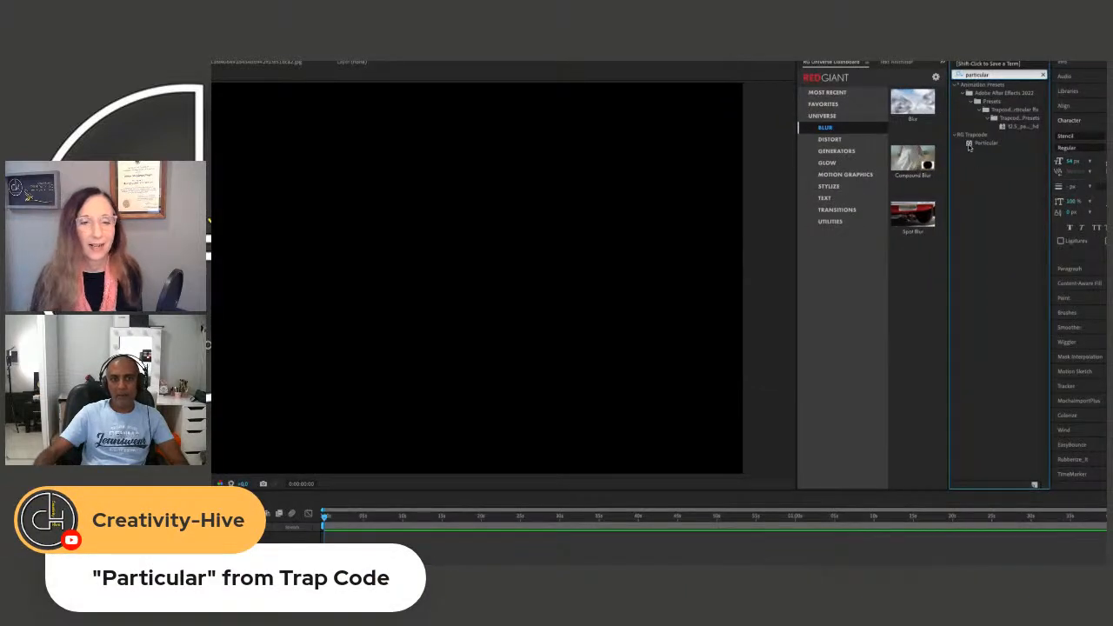
{"action": "left_click", "coordinate": [972, 143]}
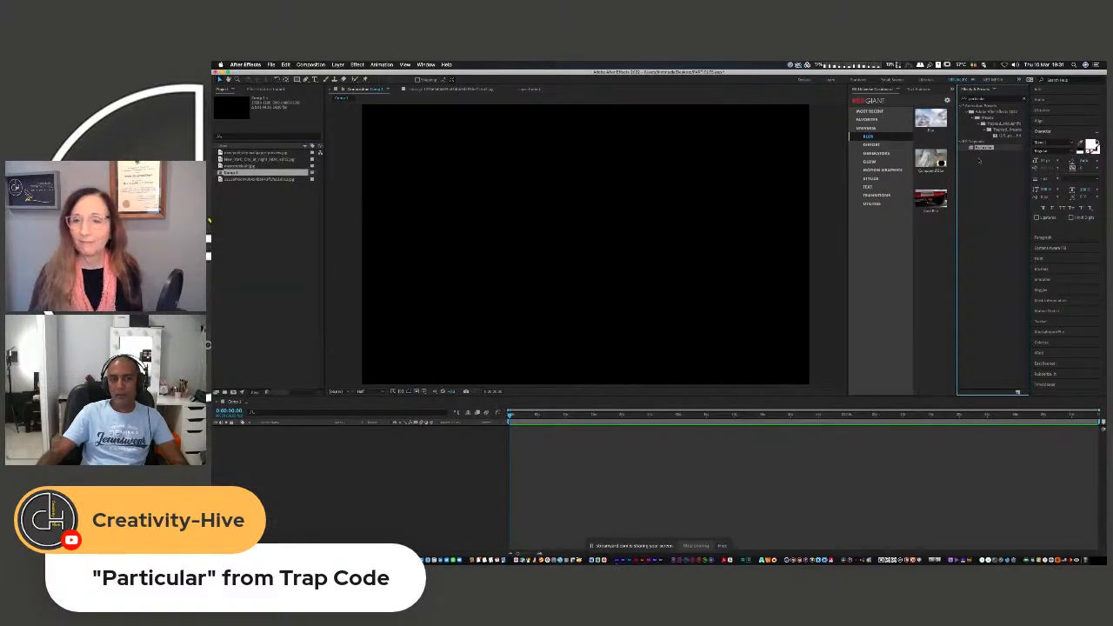
Filter the effects by "particle" and add a new black solid layer with the default settings to the composition.
{"action": "left_click", "coordinate": [1024, 100]}
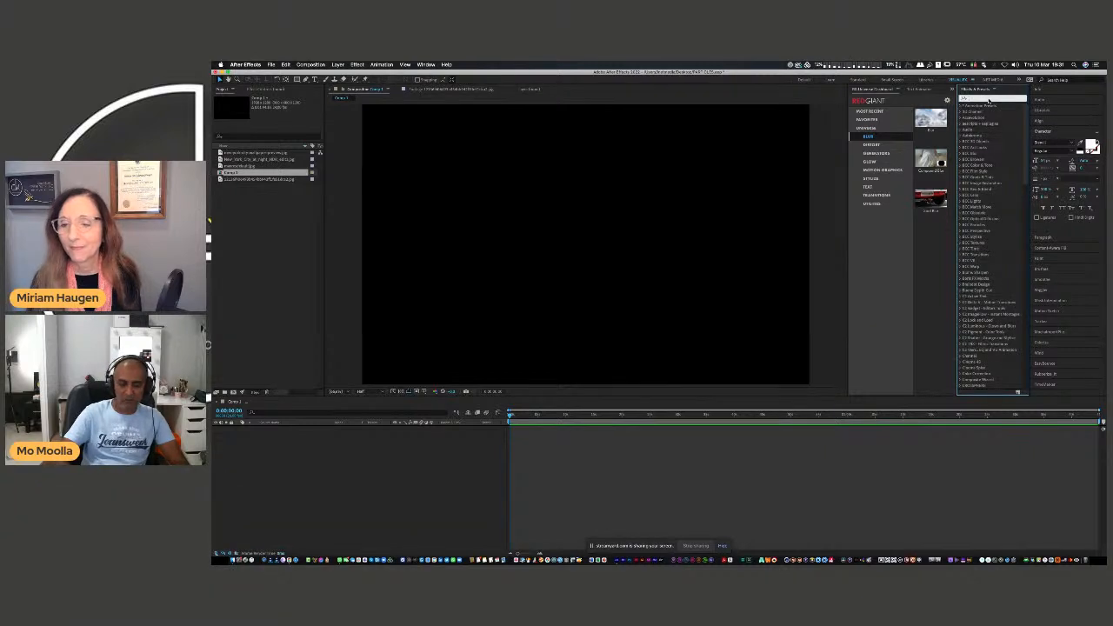
{"action": "type", "text": "particle"}
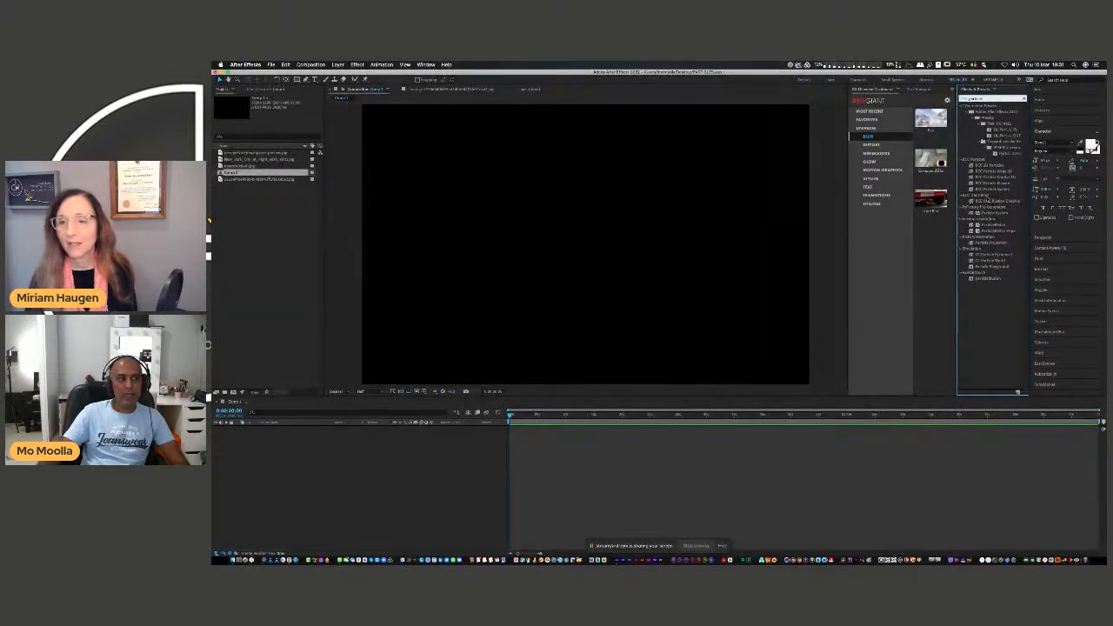
{"action": "right_click", "coordinate": [338, 436]}
{"action": "mouse_move", "coordinate": [383, 442]}
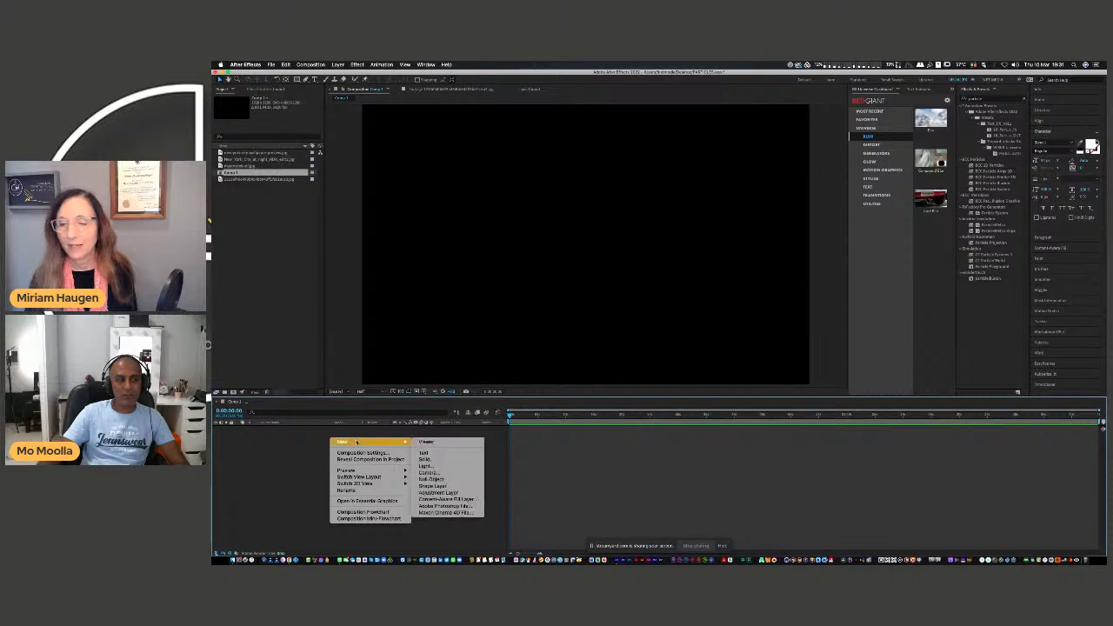
{"action": "left_click", "coordinate": [474, 460]}
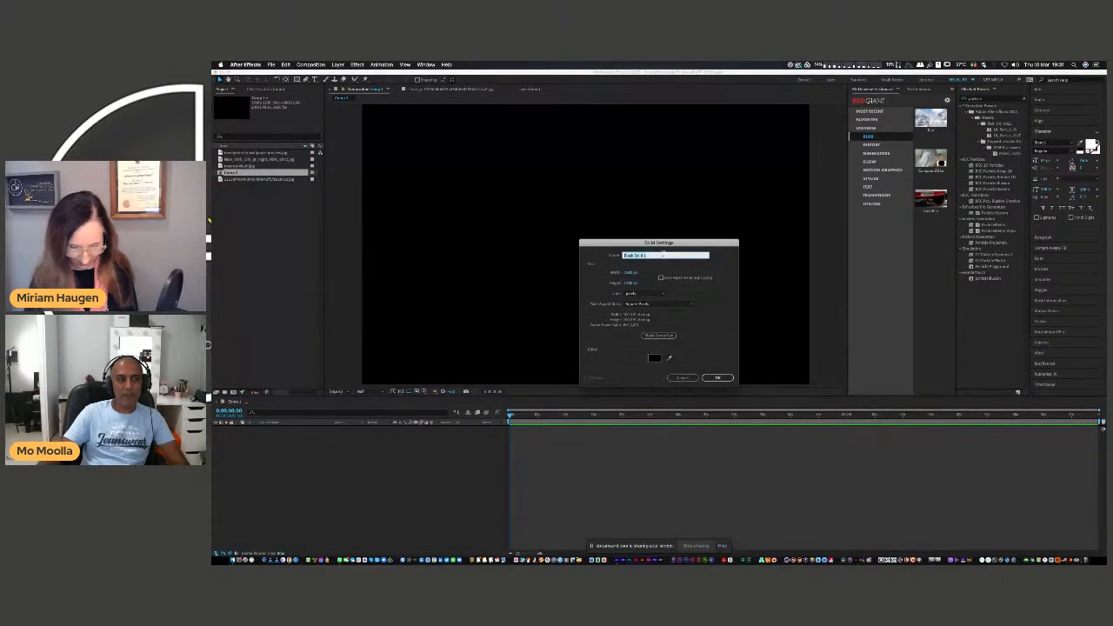
{"action": "left_click", "coordinate": [717, 377]}
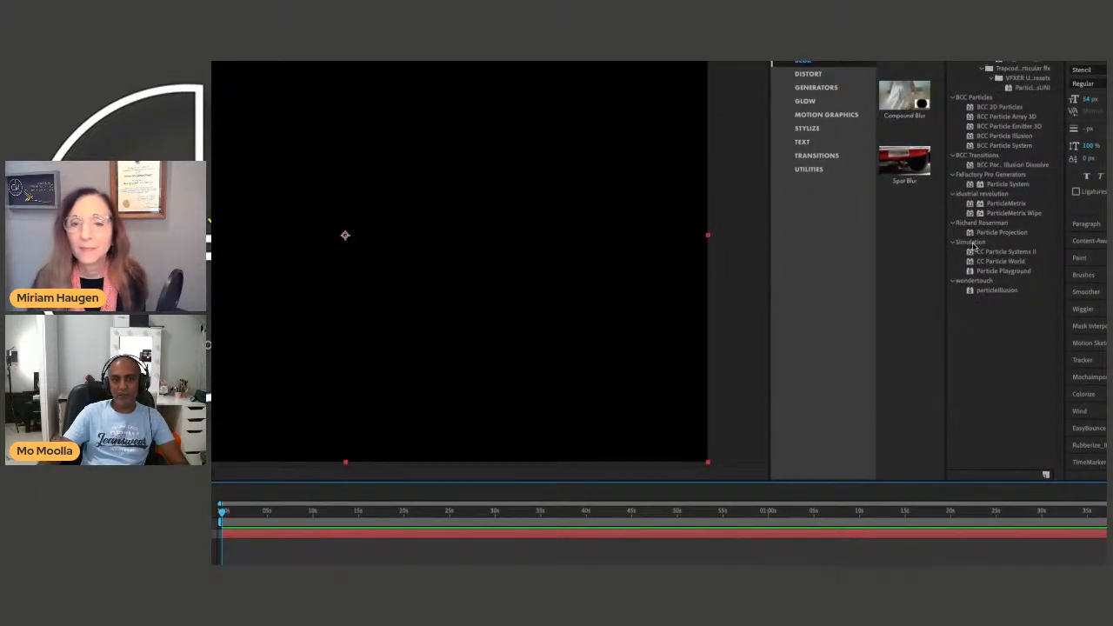
Look over the particle effects in the Simulation category and apply Particle Playground to the black solid.
{"action": "left_click", "coordinate": [970, 253]}
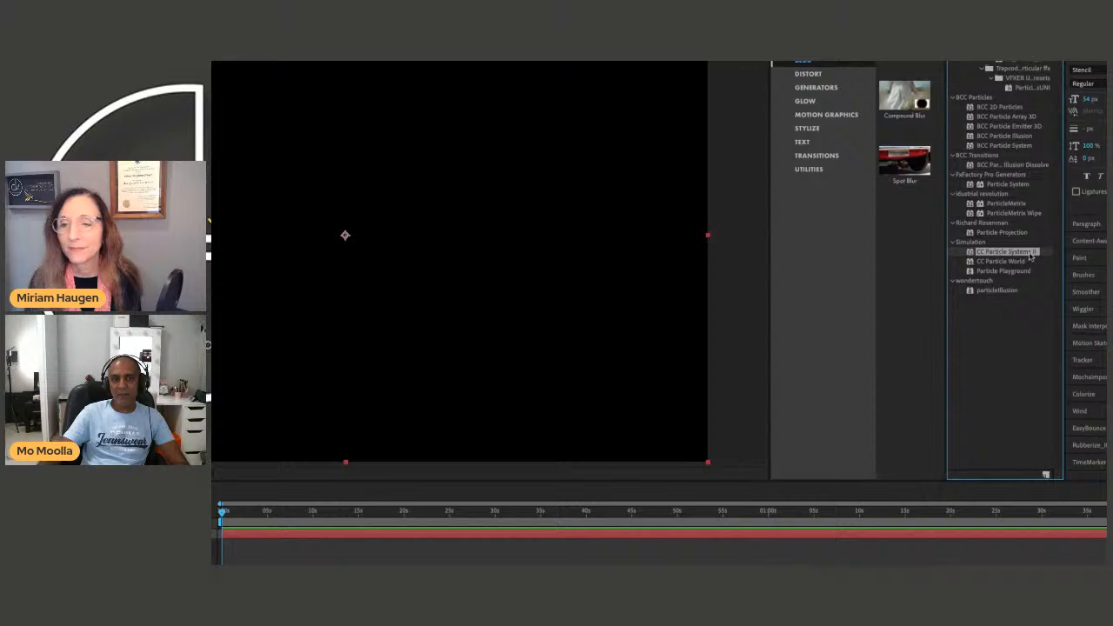
{"action": "left_click", "coordinate": [983, 264]}
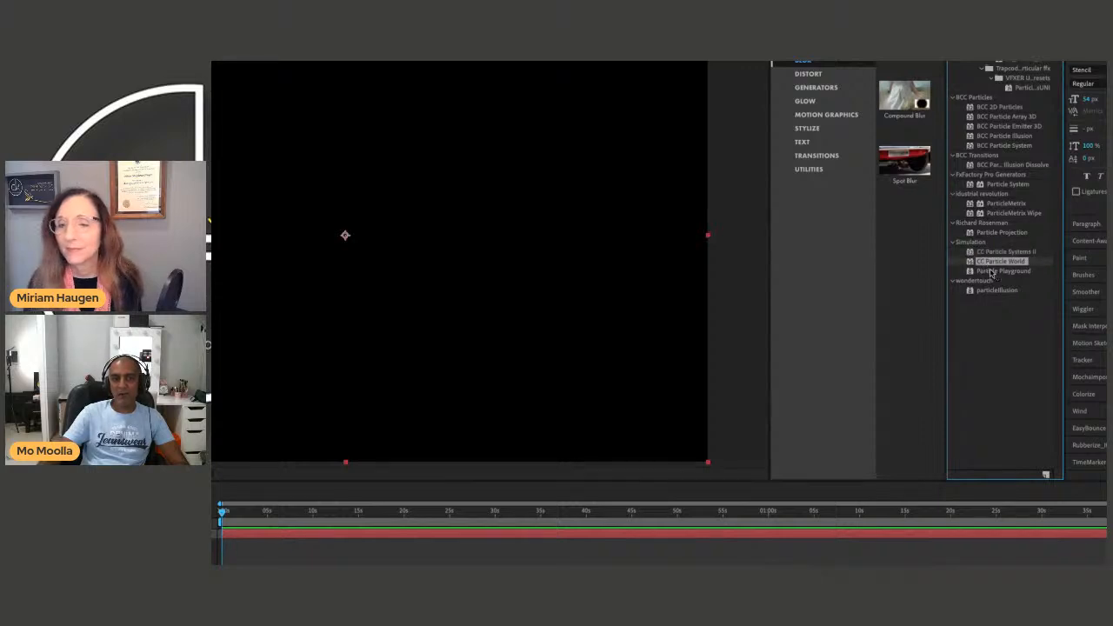
{"action": "left_click", "coordinate": [992, 271]}
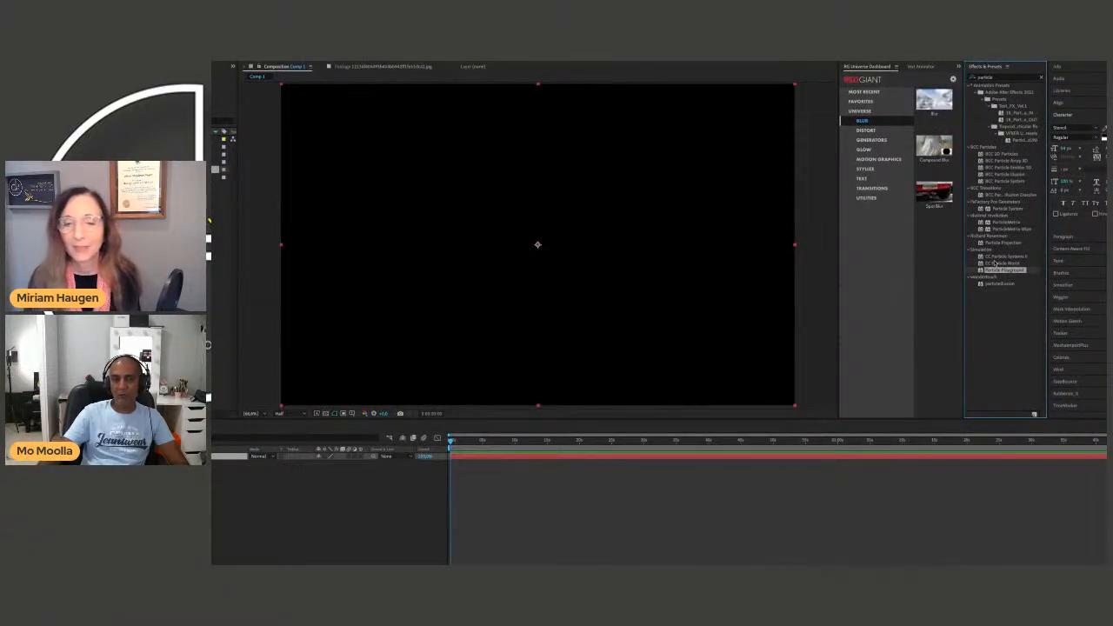
{"action": "left_click", "coordinate": [985, 258]}
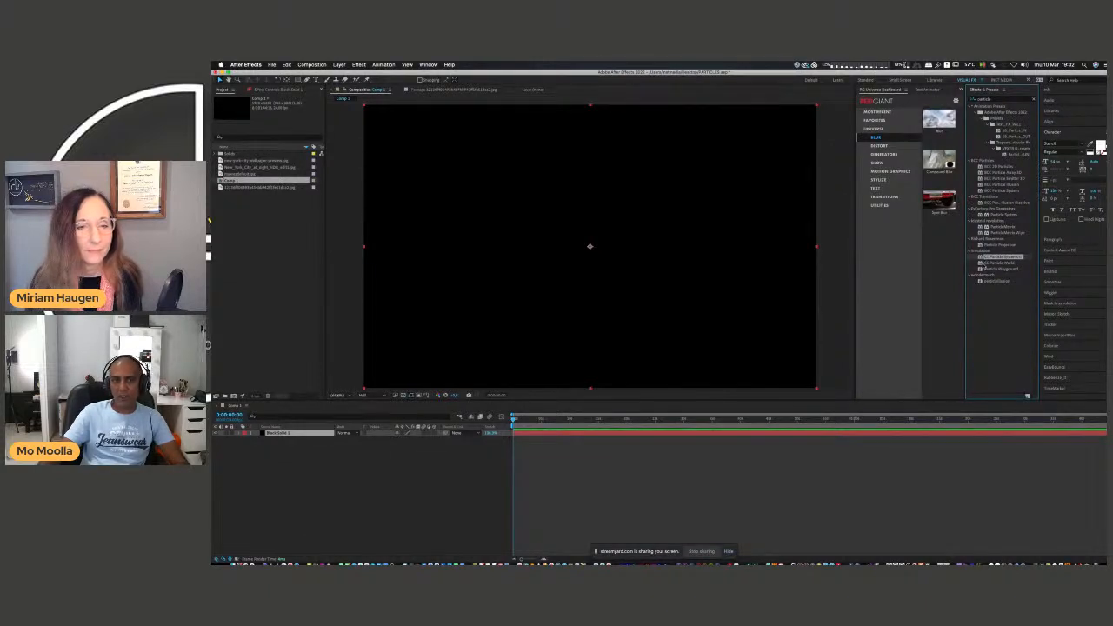
{"action": "left_click", "coordinate": [985, 269]}
{"action": "left_click_drag", "start_coordinate": [985, 269], "coordinate": [574, 296]}
{"action": "left_click_drag", "start_coordinate": [590, 291], "coordinate": [590, 291]}
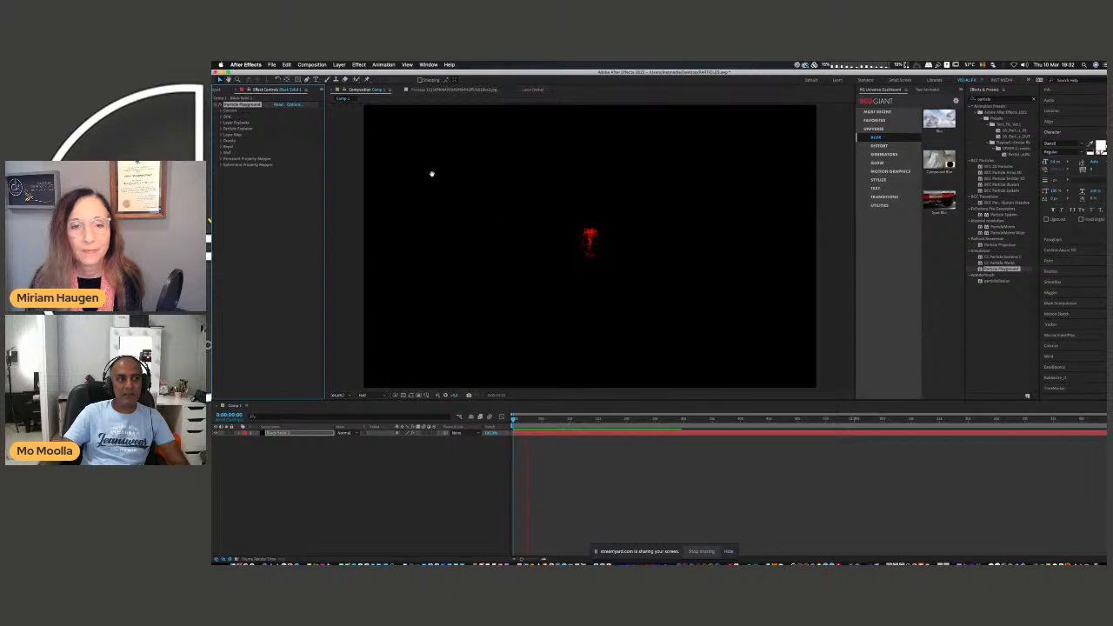
Set the Particle Playground Cannon color to white.
{"action": "left_click", "coordinate": [220, 111]}
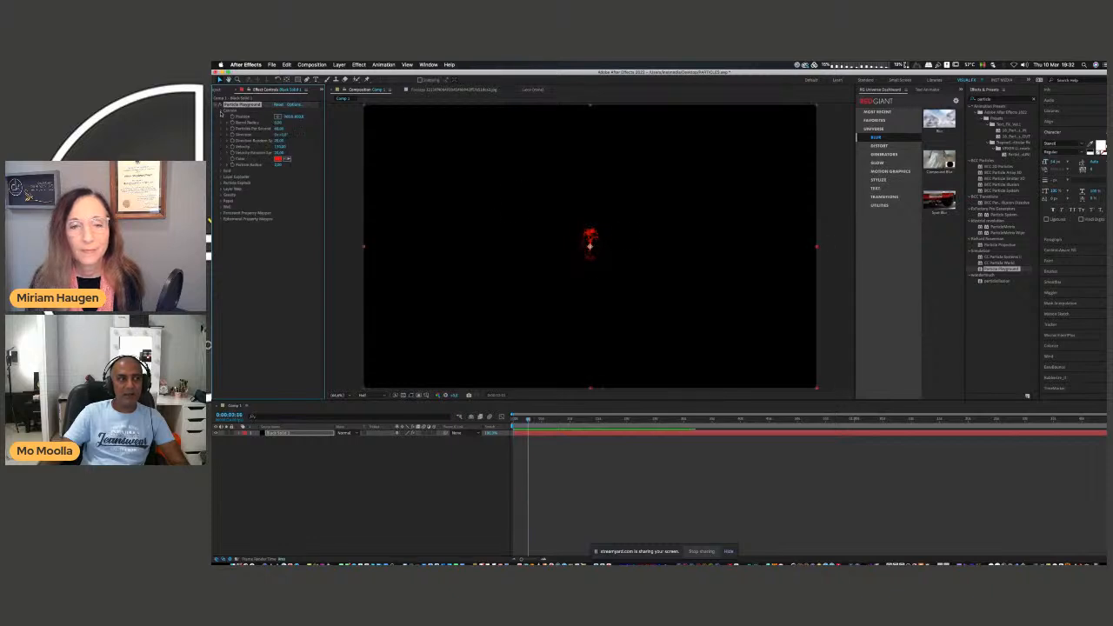
{"action": "left_click", "coordinate": [278, 159]}
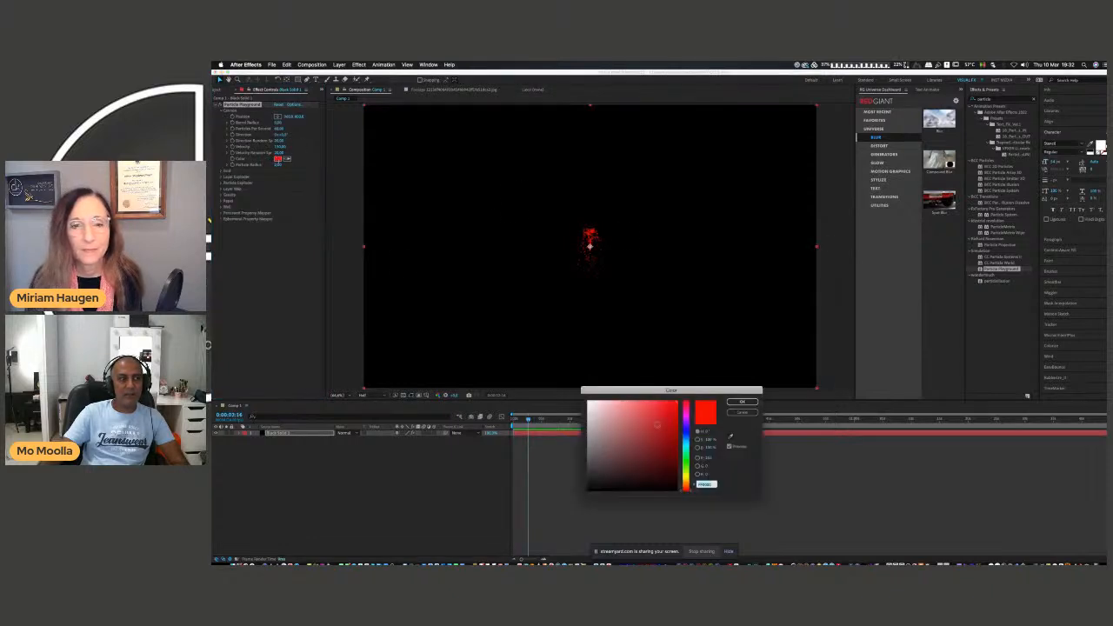
{"action": "left_click", "coordinate": [741, 404]}
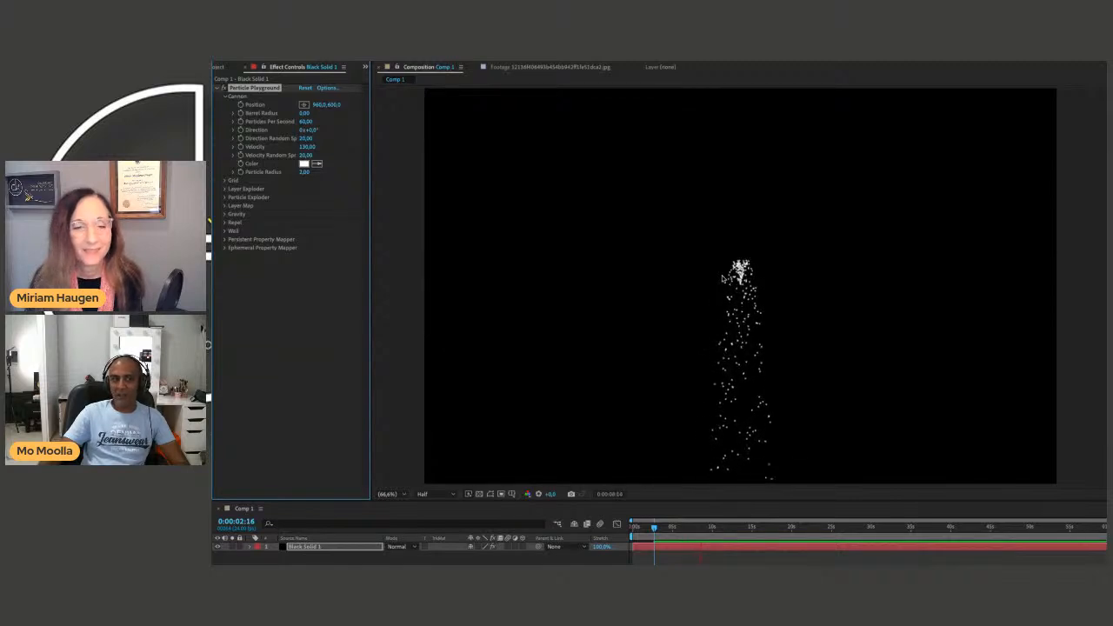
Go to 0:00:03:21 and magnify the composition view to 400% to examine the shape of the individual particles.
{"action": "left_click", "coordinate": [654, 526]}
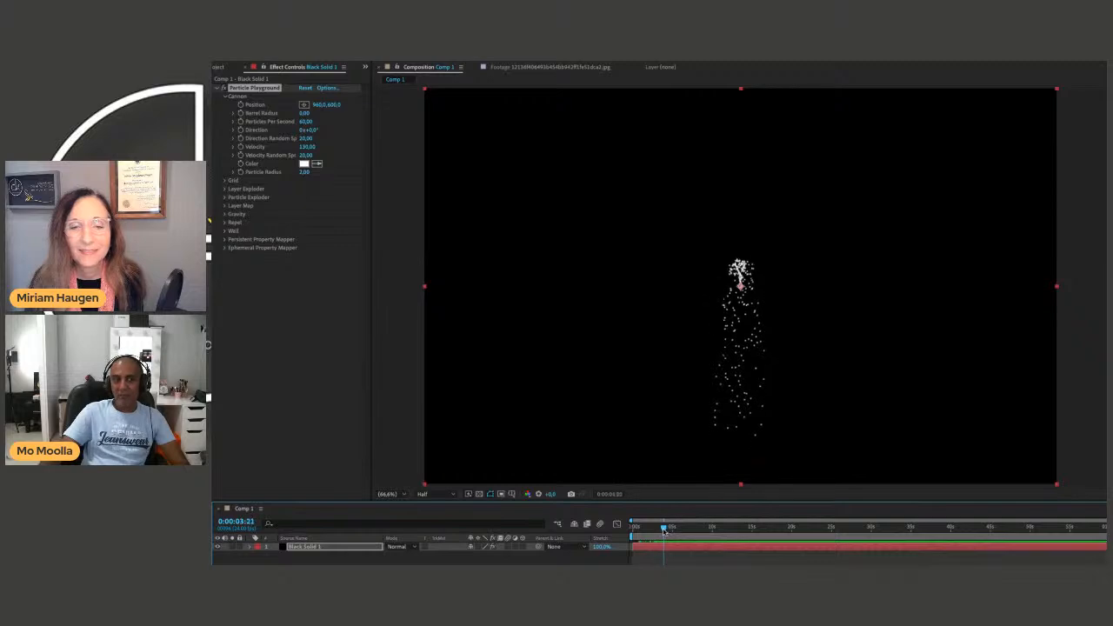
{"action": "key", "text": "period"}
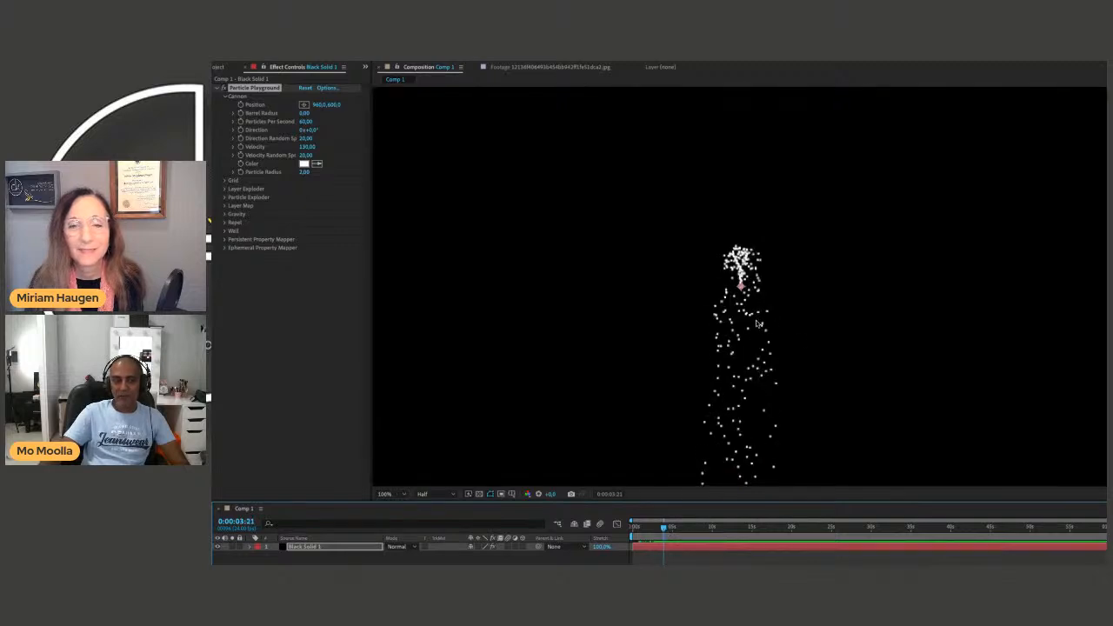
{"action": "left_click", "coordinate": [403, 495]}
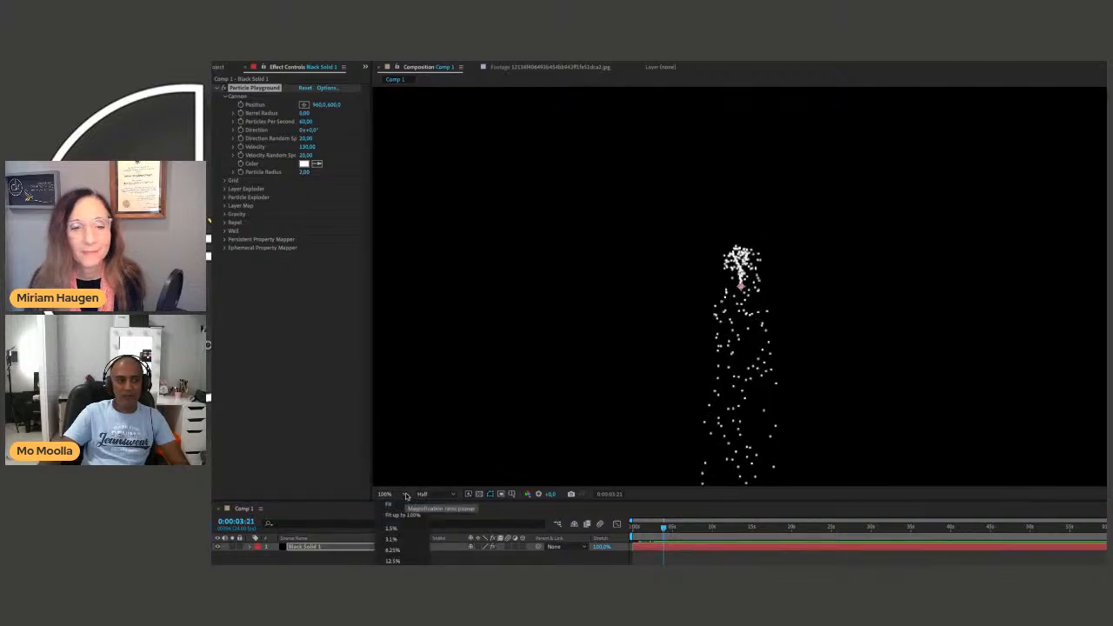
{"action": "left_click", "coordinate": [713, 365]}
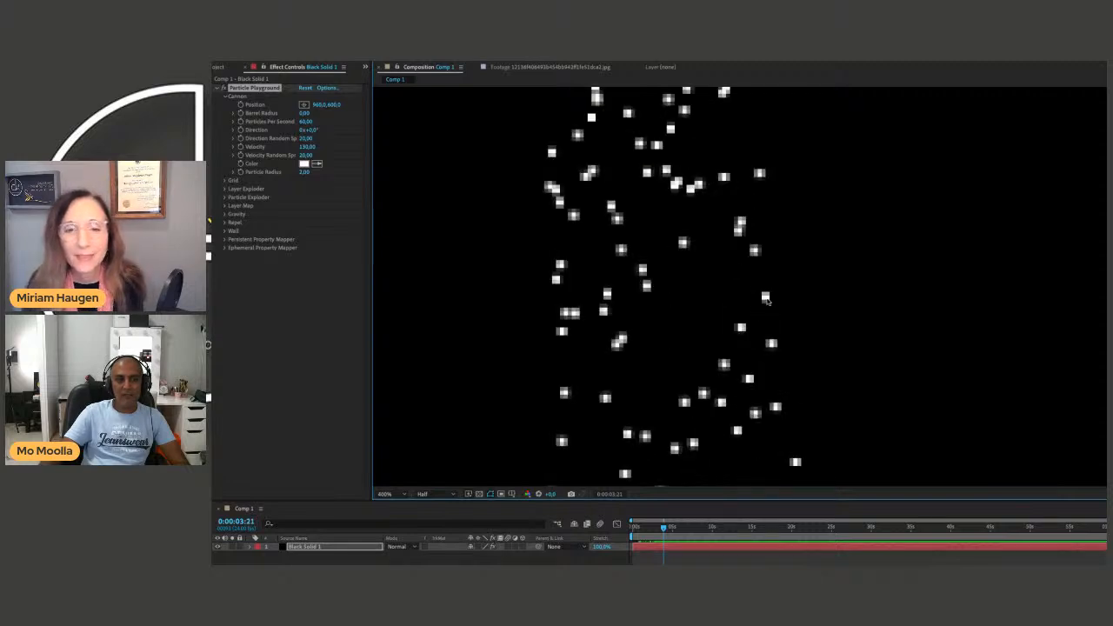
Magnify the composition view to 800%, set its resolution to Full, and preview the particles.
{"action": "scroll", "coordinate": [765, 298], "scroll_direction": "up", "scroll_amount": 1}
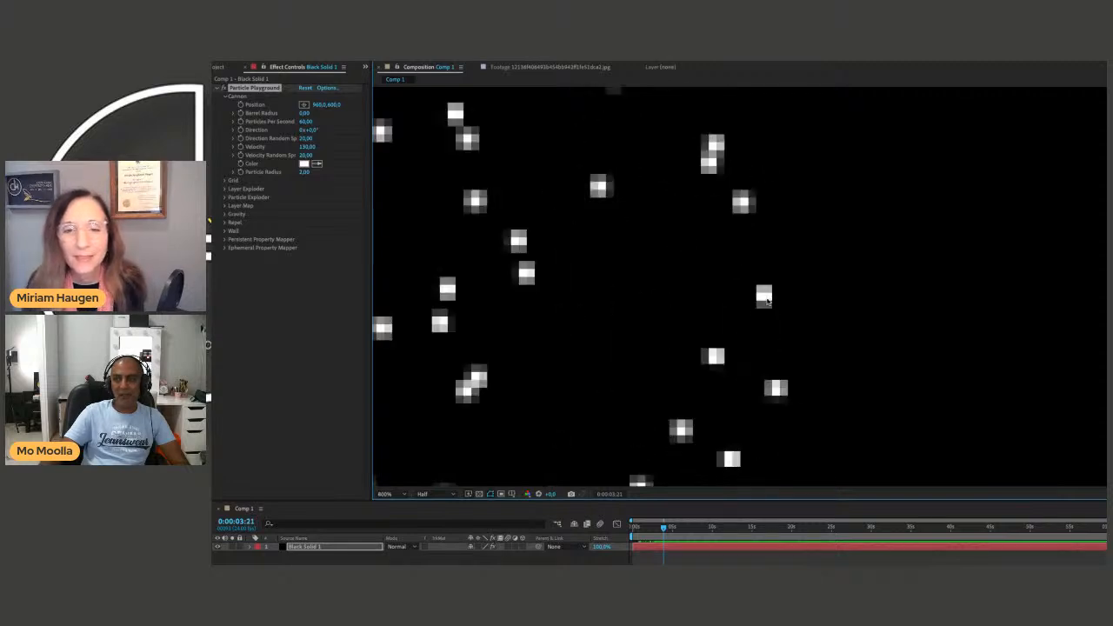
{"action": "left_click", "coordinate": [421, 494]}
{"action": "left_click", "coordinate": [427, 518]}
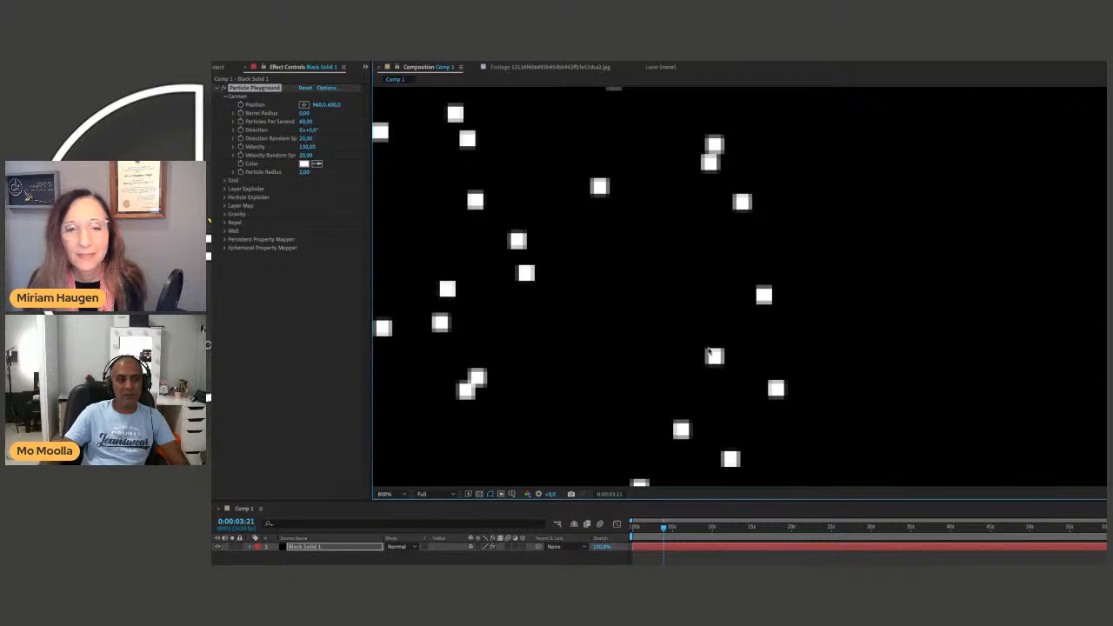
{"action": "key", "text": "space"}
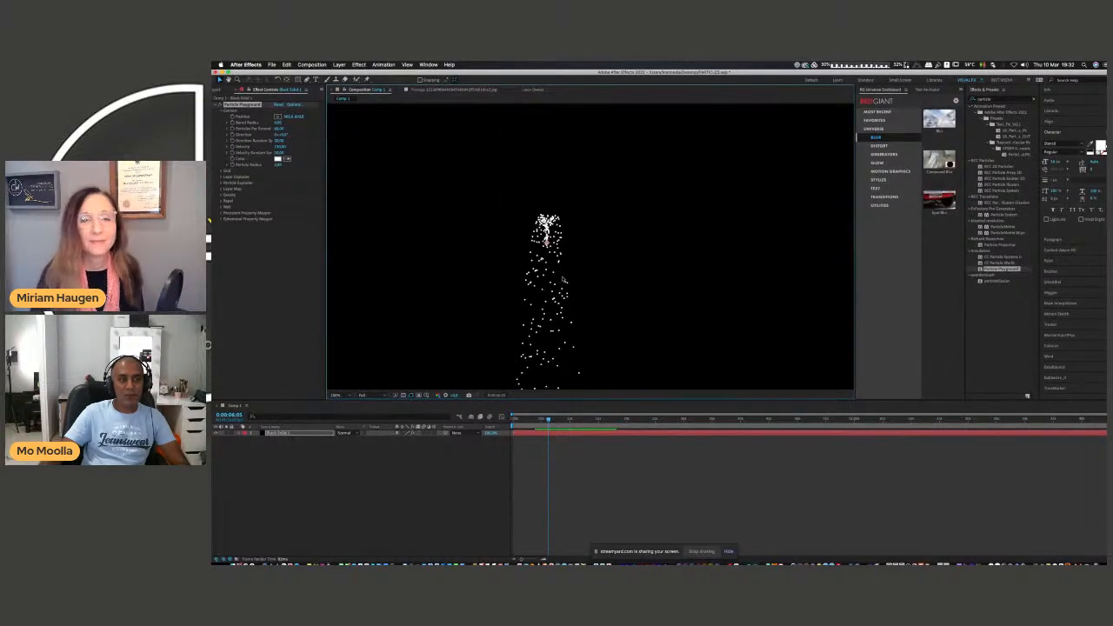
Try the Cannon Position at 1281, 485 with a Barrel Radius of 250, preview the spread, and undo the radius change.
{"action": "mouse_move", "coordinate": [547, 244]}
{"action": "left_mouse_down"}
{"action": "mouse_move", "coordinate": [641, 231]}
{"action": "mouse_move", "coordinate": [681, 198]}
{"action": "mouse_move", "coordinate": [579, 207]}
{"action": "mouse_move", "coordinate": [536, 226]}
{"action": "left_mouse_up"}
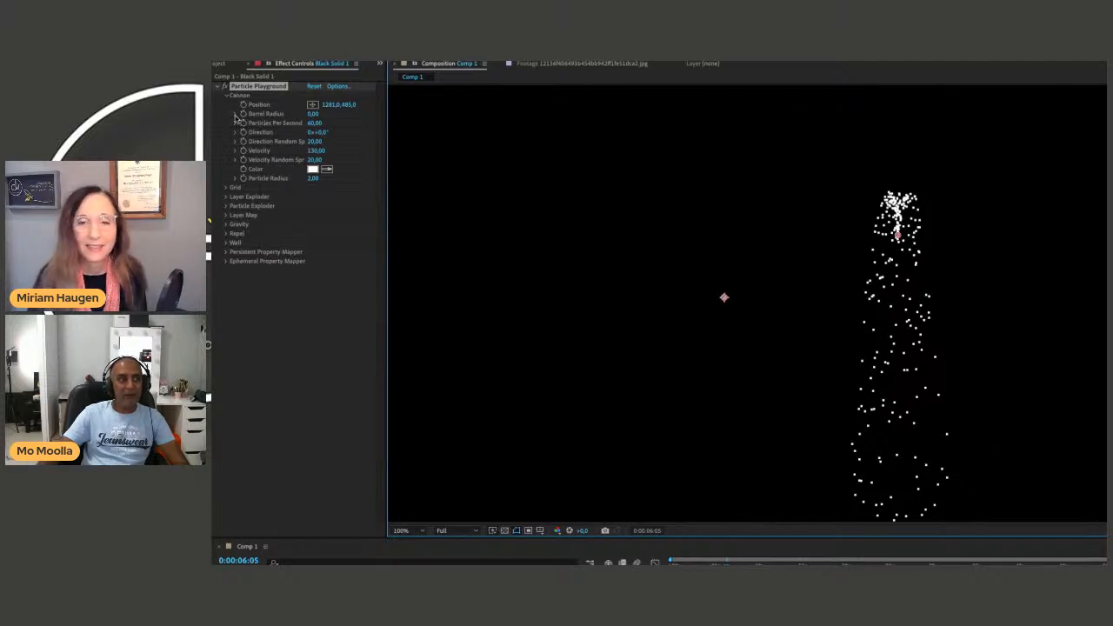
{"action": "left_click_drag", "start_coordinate": [313, 113], "coordinate": [460, 130]}
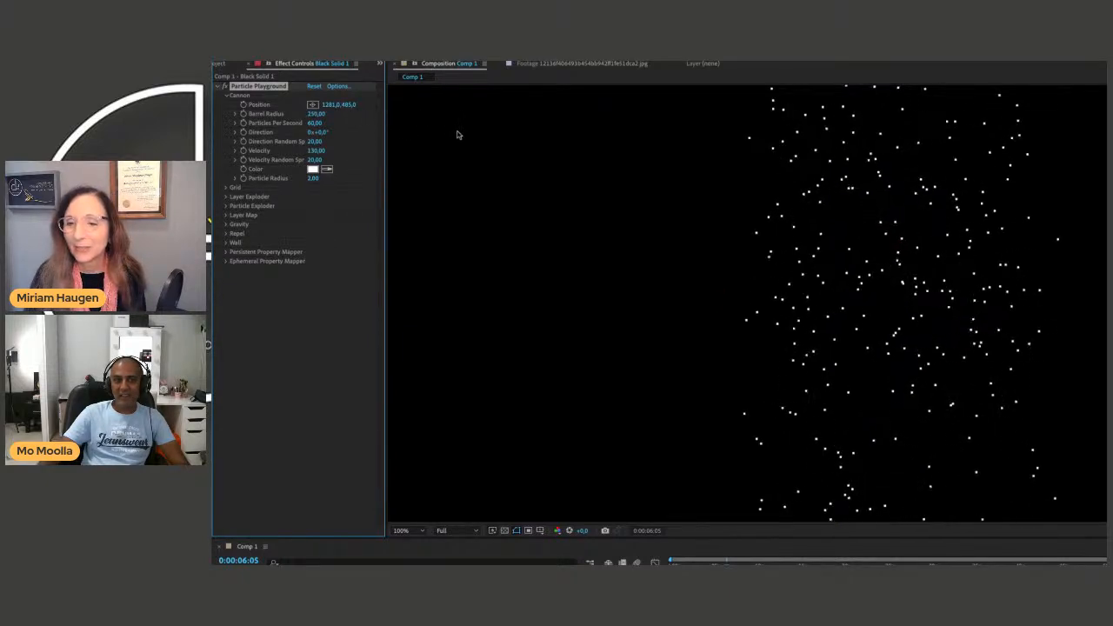
{"action": "key", "text": "space"}
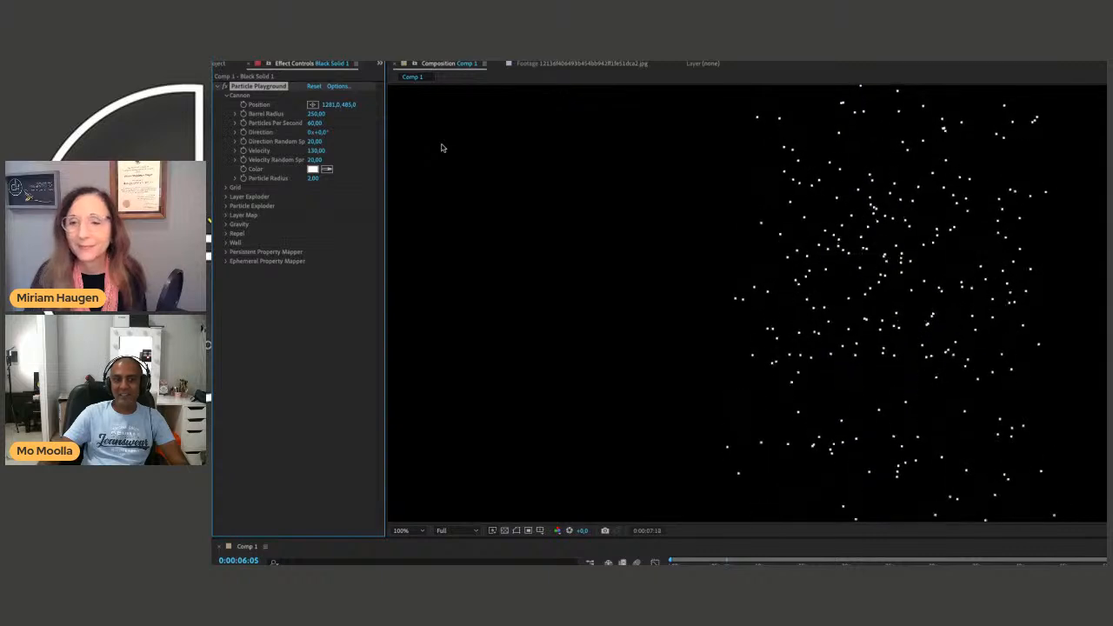
{"action": "key", "text": "space"}
{"action": "key", "text": "ctrl+z"}
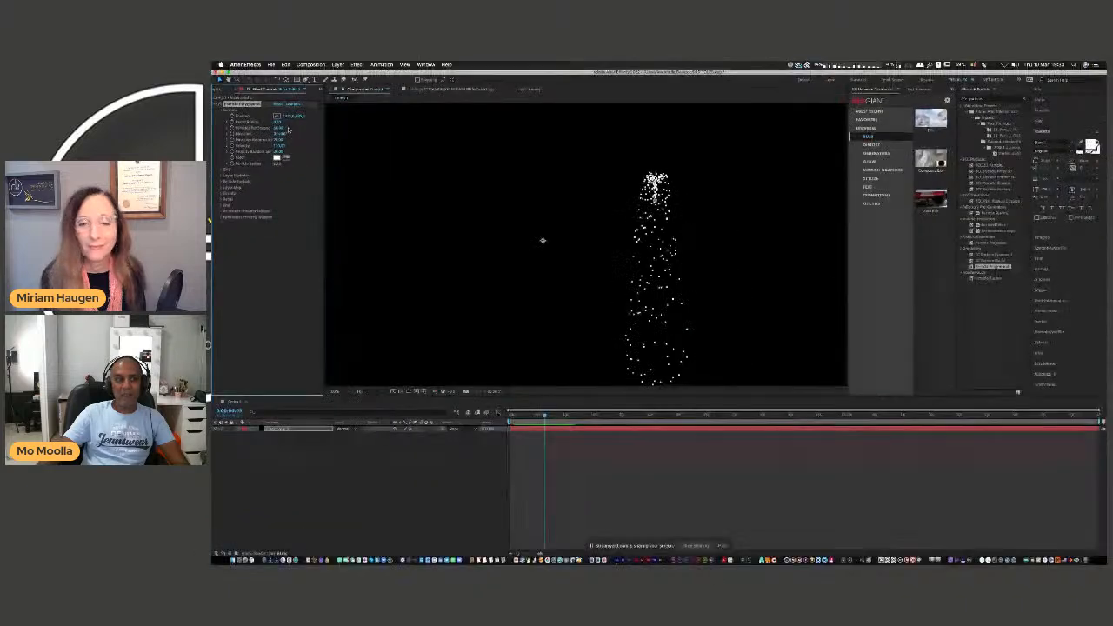
Add a new camera layer with the default settings to the composition.
{"action": "right_click", "coordinate": [288, 453]}
{"action": "mouse_move", "coordinate": [321, 459]}
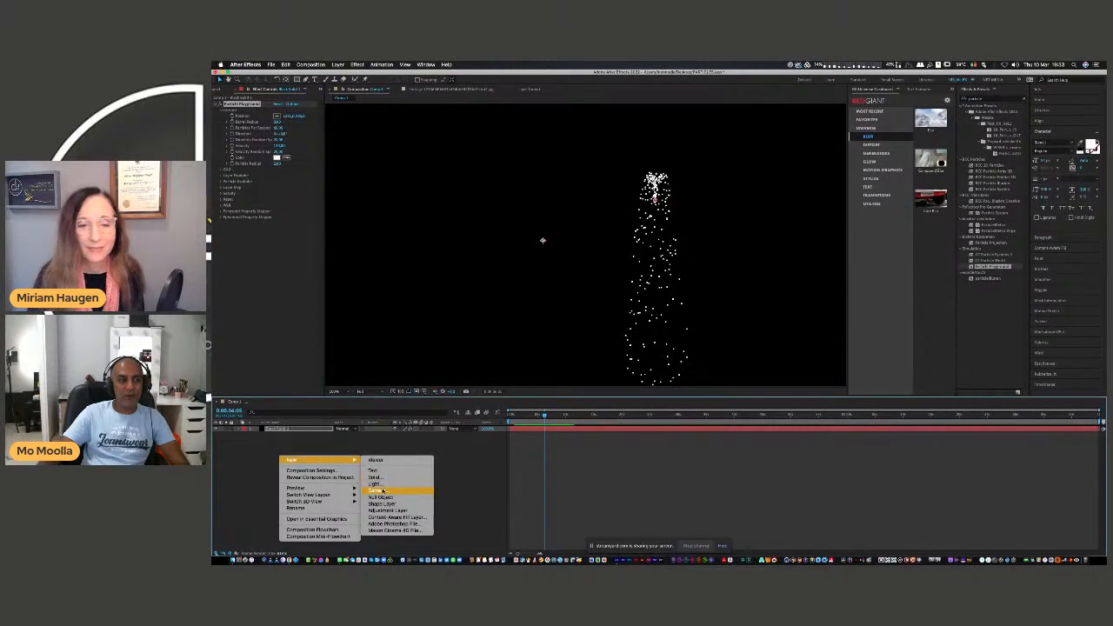
{"action": "left_click", "coordinate": [383, 491]}
{"action": "left_click", "coordinate": [771, 393]}
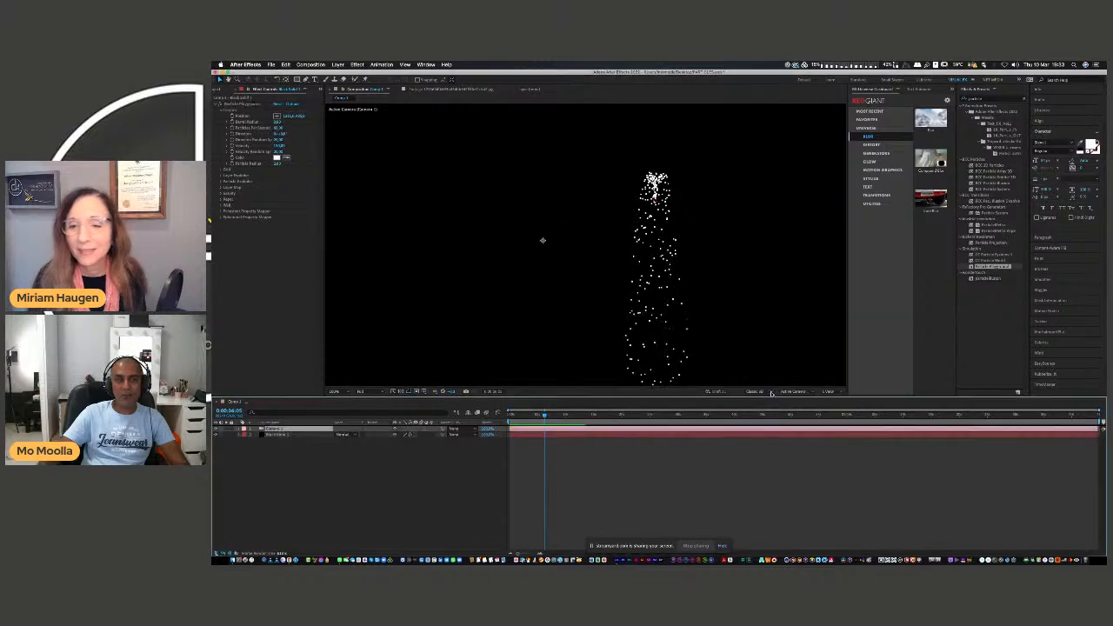
Try orbiting the camera around the particle layer and delete the camera.
{"action": "key", "text": "c"}
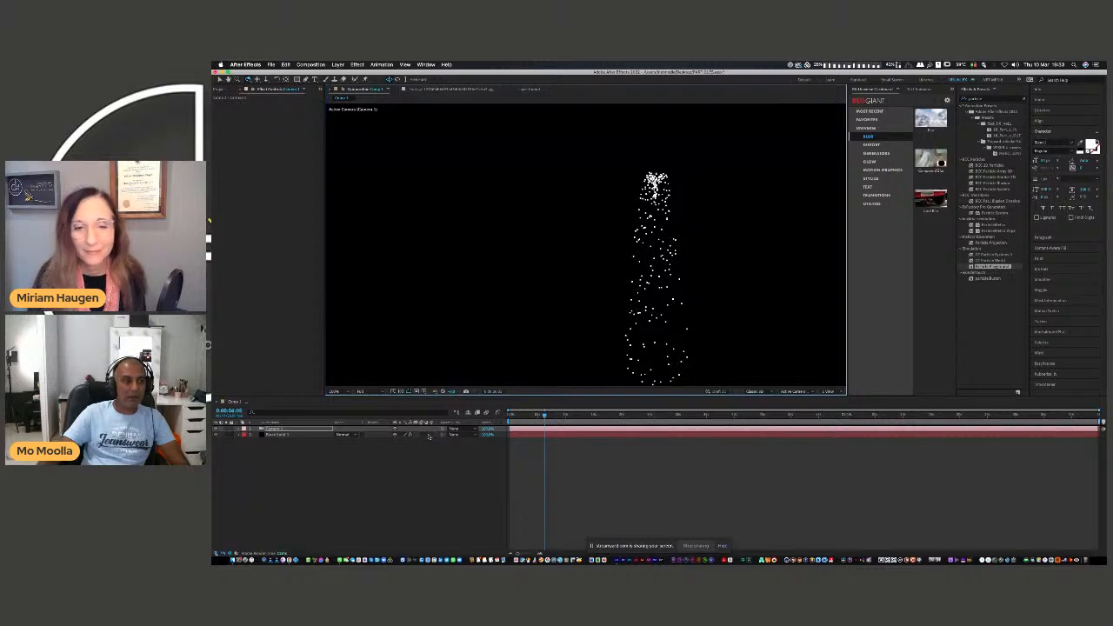
{"action": "left_click", "coordinate": [431, 435]}
{"action": "left_click_drag", "start_coordinate": [571, 334], "coordinate": [588, 337]}
{"action": "left_click_drag", "start_coordinate": [662, 337], "coordinate": [569, 333]}
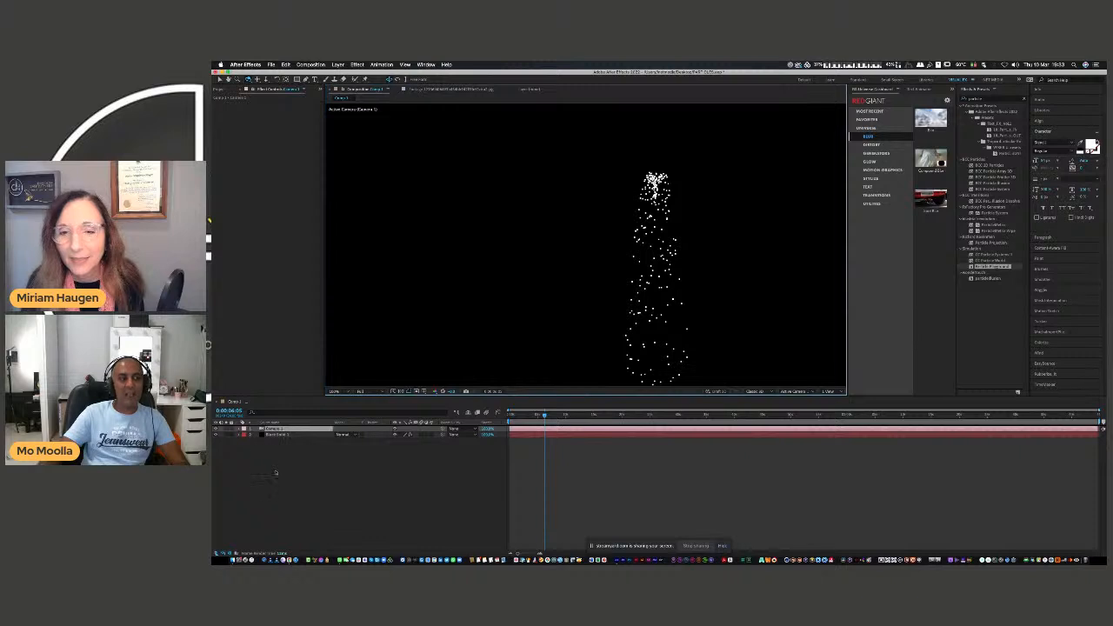
{"action": "key", "text": "Delete"}
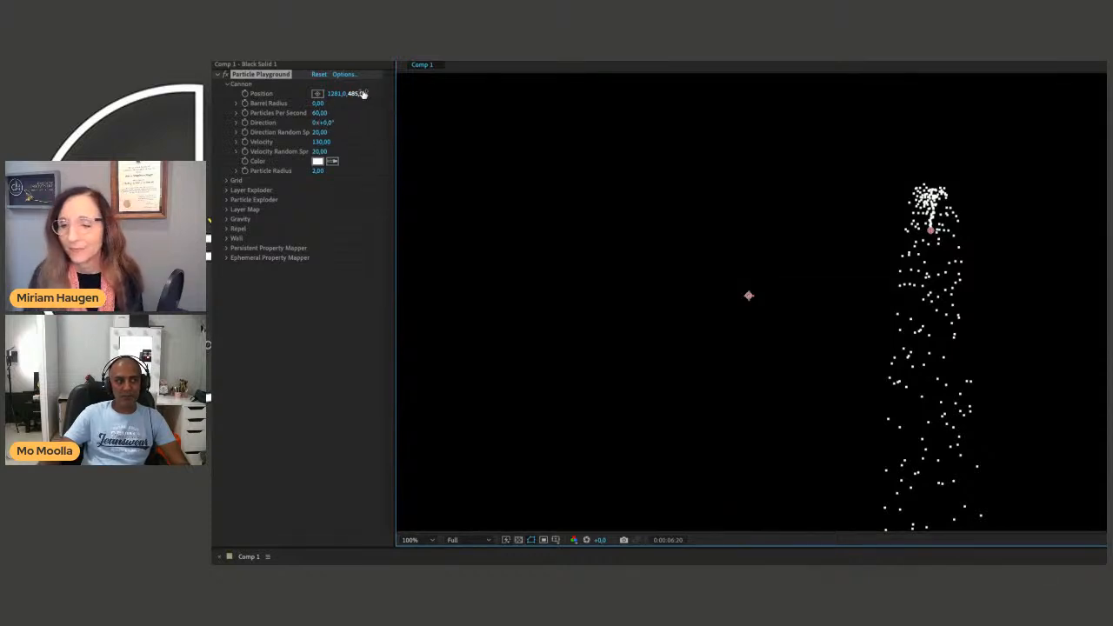
Undo the Cannon position change, delete Particle Playground from the solid, and undo the removal.
{"action": "key", "text": "super+z"}
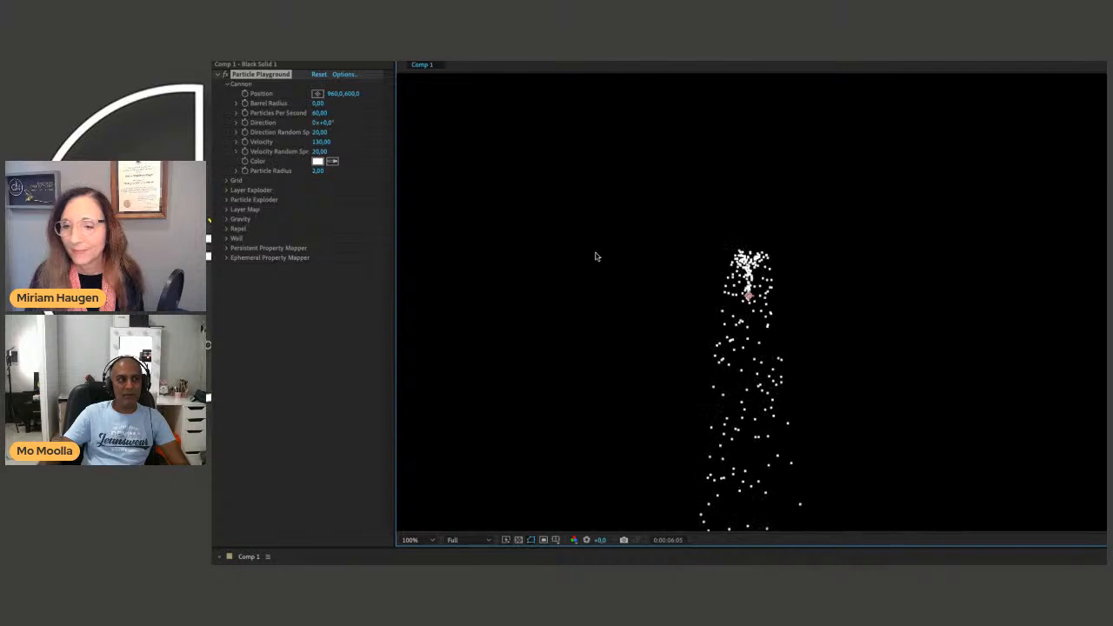
{"action": "left_click", "coordinate": [271, 76]}
{"action": "key", "text": "Delete"}
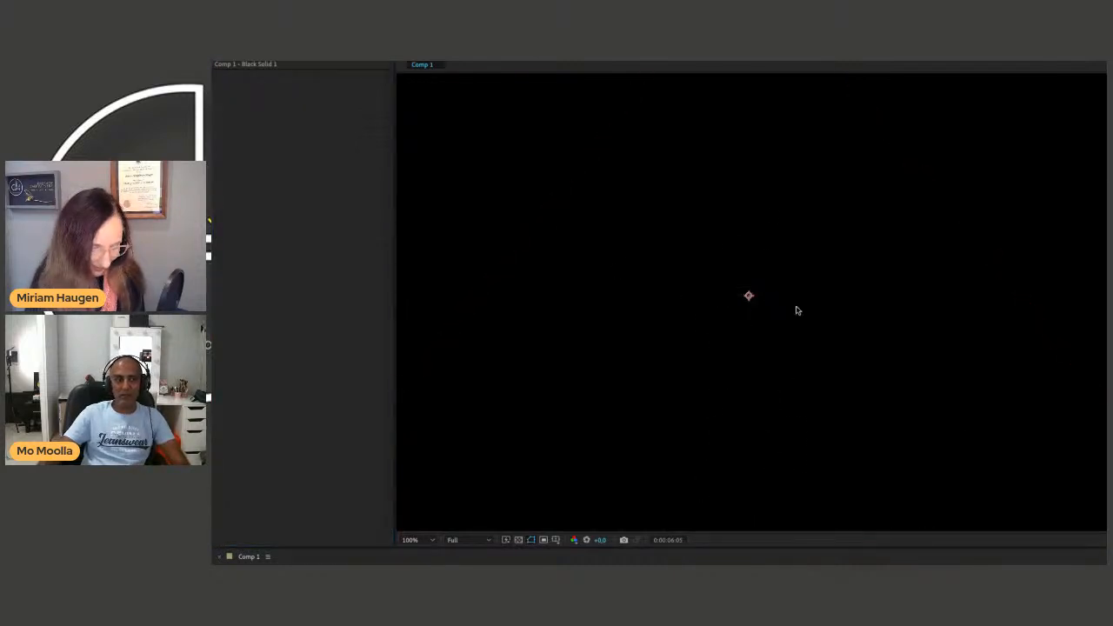
{"action": "key", "text": "super+z"}
{"action": "left_click", "coordinate": [227, 84]}
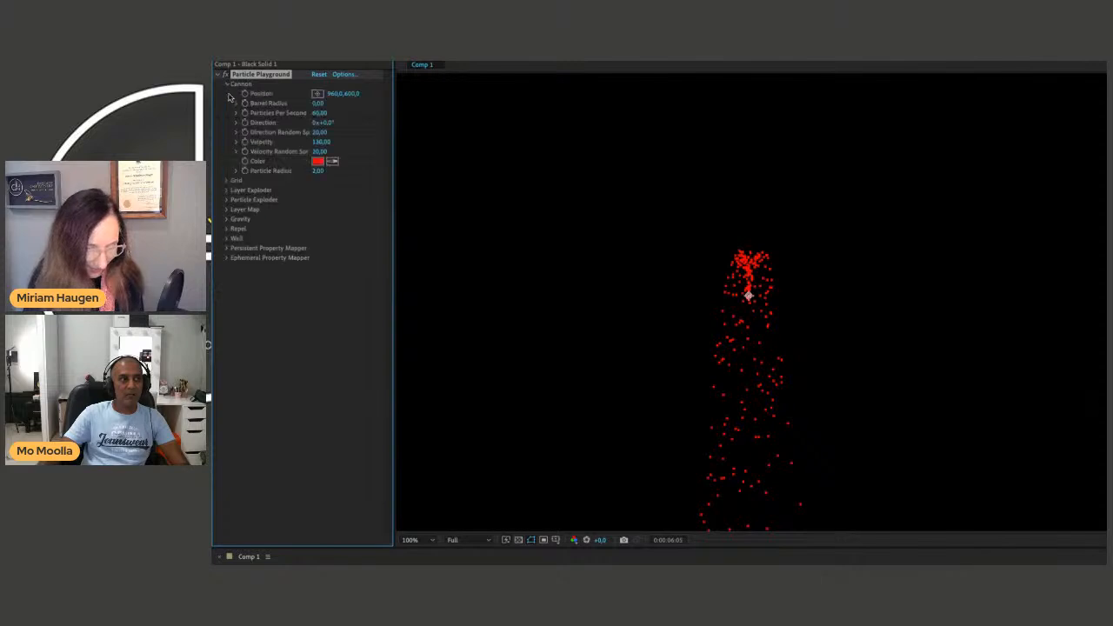
Set the Cannon particle color to white.
{"action": "left_click", "coordinate": [317, 160]}
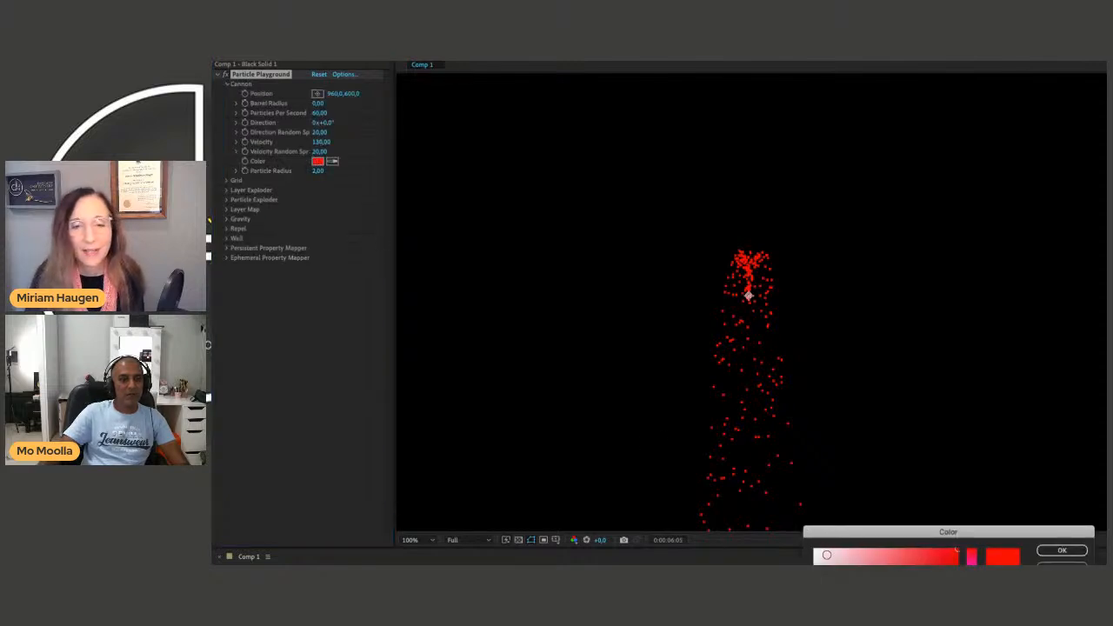
{"action": "left_click", "coordinate": [826, 558]}
{"action": "left_click", "coordinate": [1043, 547]}
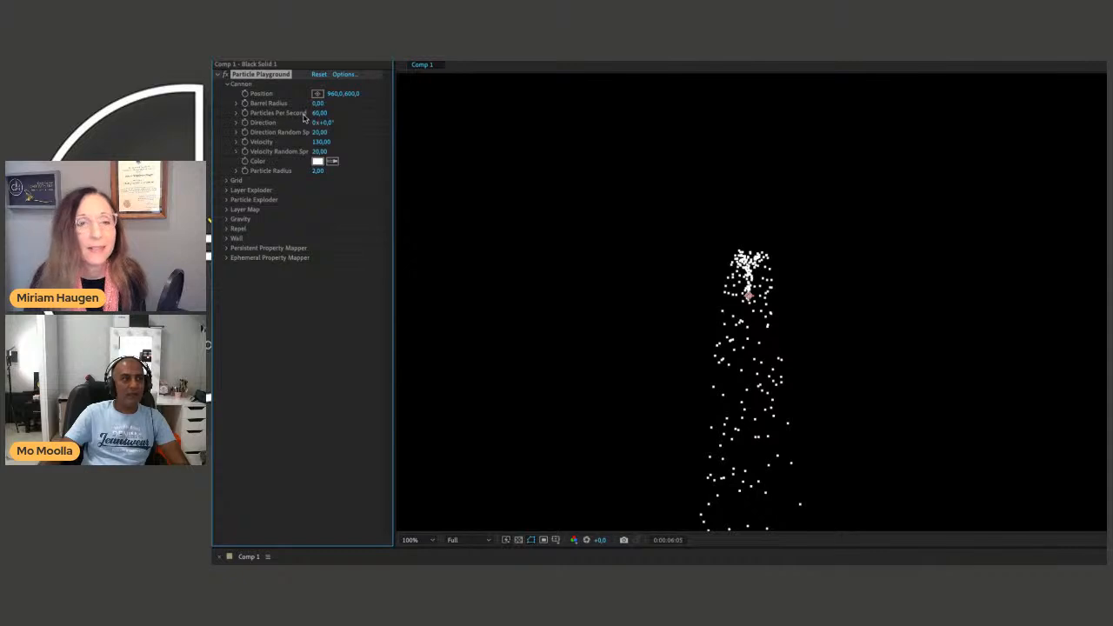
Move the Cannon Position to about 1009, 323 and preview the particle stream.
{"action": "mouse_move", "coordinate": [331, 96]}
{"action": "left_mouse_down"}
{"action": "mouse_move", "coordinate": [353, 94]}
{"action": "mouse_move", "coordinate": [344, 94]}
{"action": "left_mouse_up"}
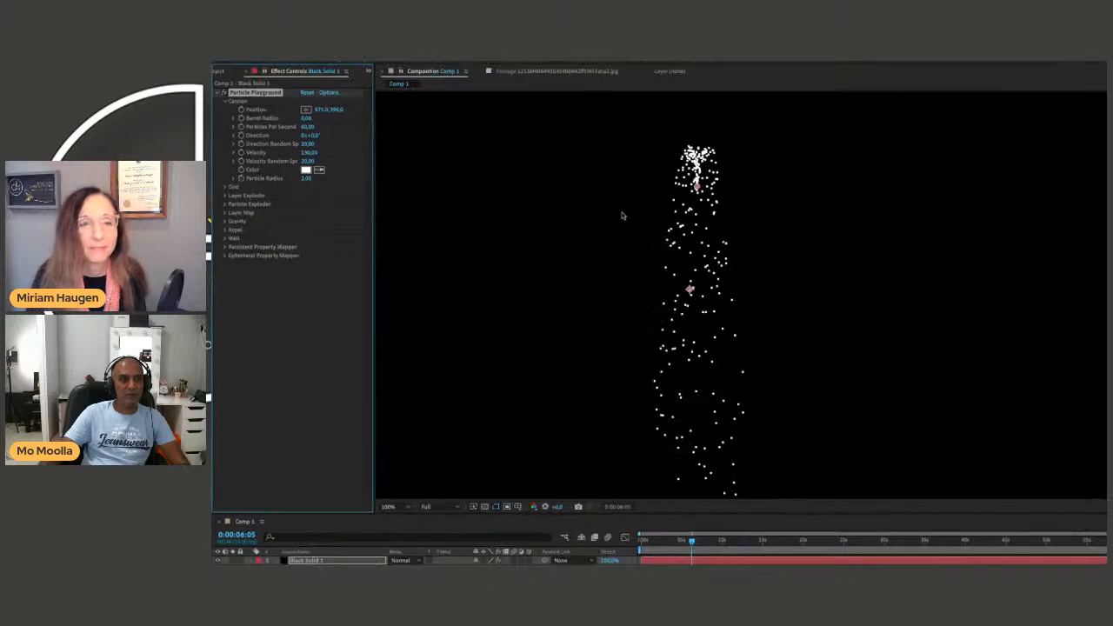
{"action": "left_click_drag", "start_coordinate": [697, 187], "coordinate": [714, 141]}
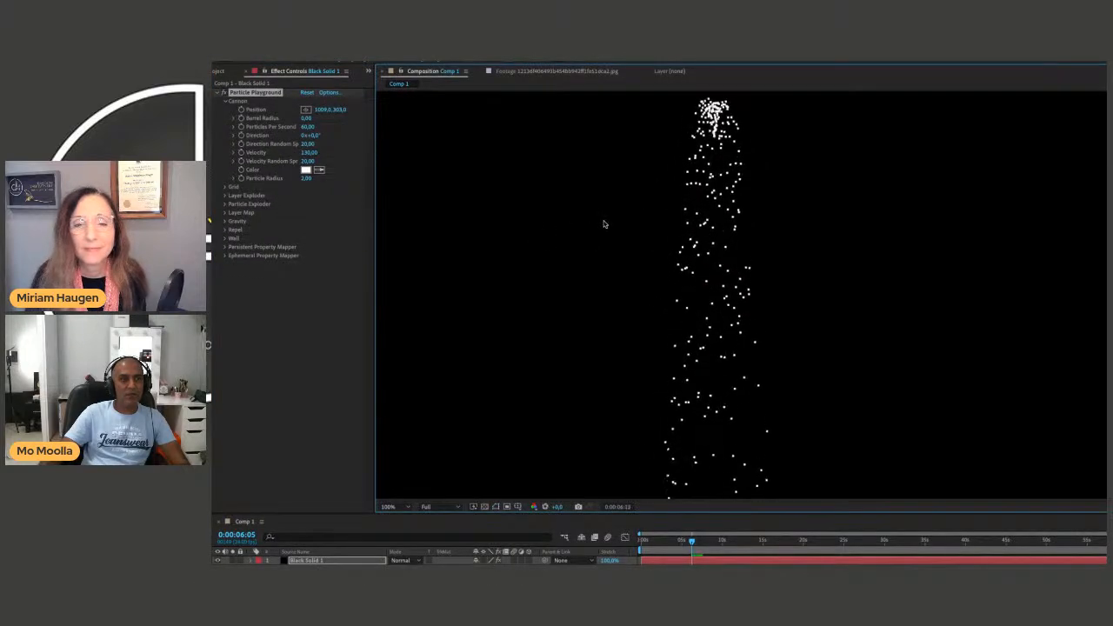
{"action": "key", "text": "space"}
{"action": "left_click_drag", "start_coordinate": [338, 110], "coordinate": [363, 124]}
{"action": "key", "text": "space"}
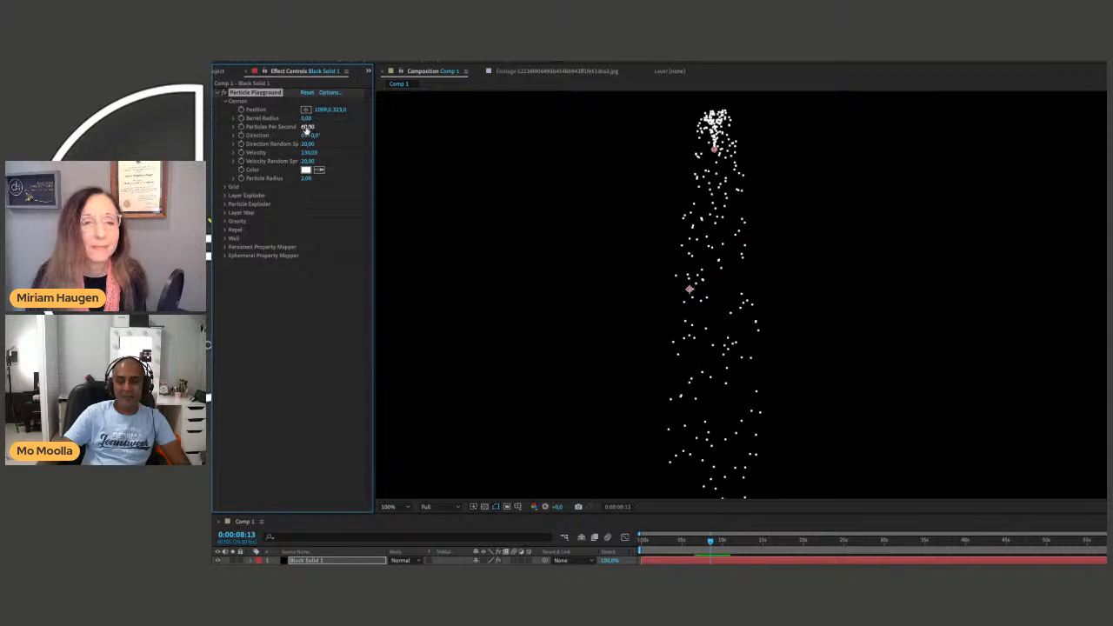
Try a Particles Per Second value of about 651 and preview the simulation from the start of the composition.
{"action": "left_click_drag", "start_coordinate": [306, 128], "coordinate": [618, 141]}
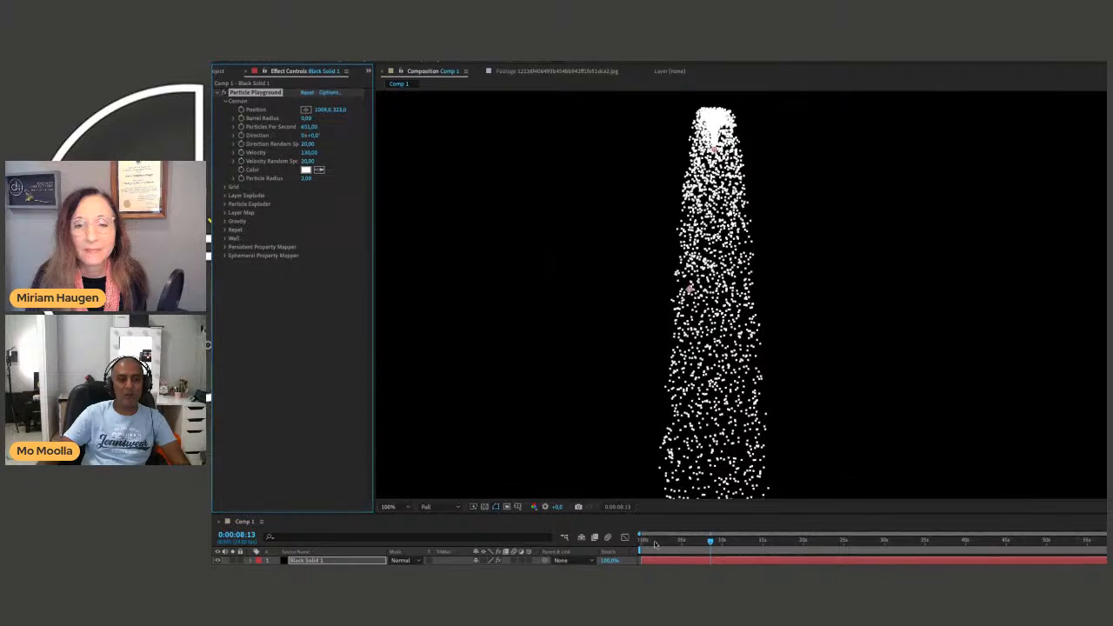
{"action": "left_click_drag", "start_coordinate": [659, 541], "coordinate": [646, 541]}
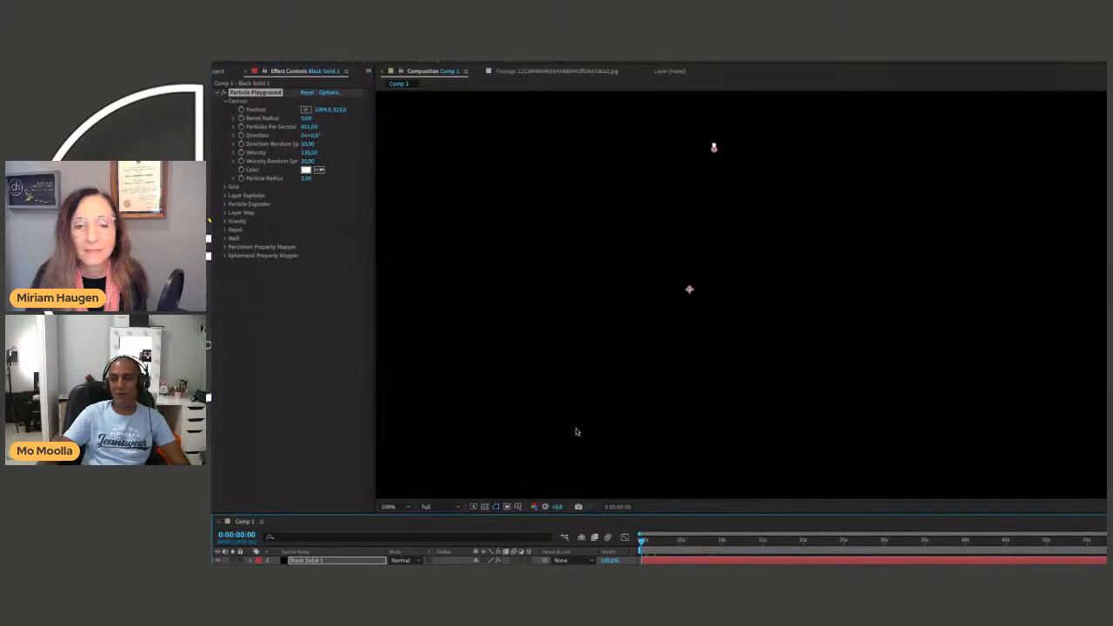
{"action": "key", "text": "space"}
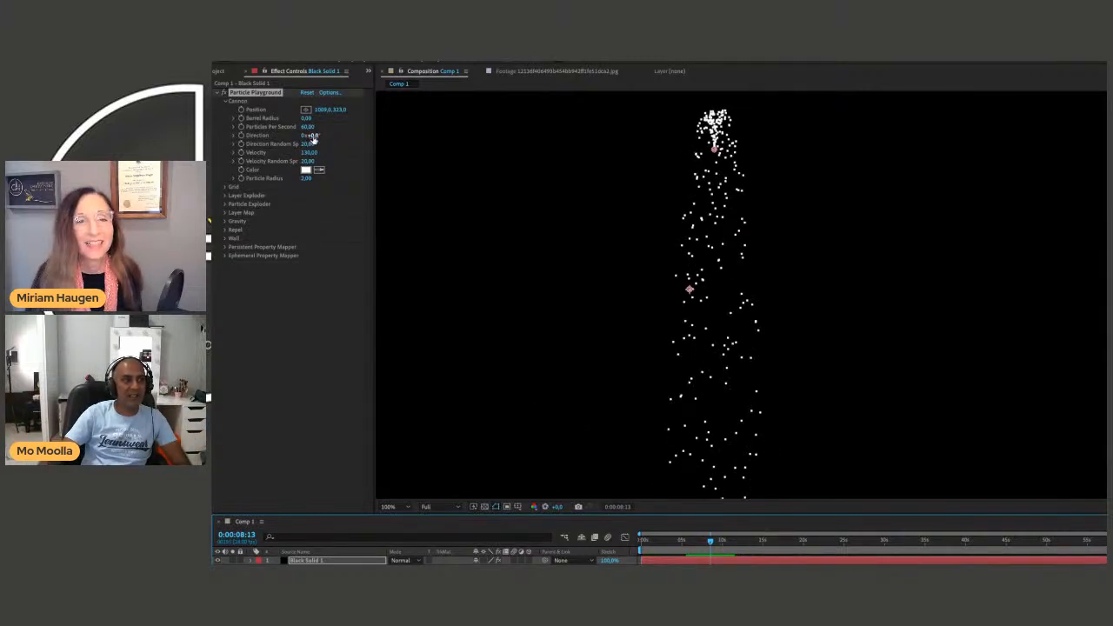
Try a Cannon Direction of -45° with a Velocity of about 212, and undo both changes.
{"action": "mouse_move", "coordinate": [311, 139]}
{"action": "left_mouse_down"}
{"action": "mouse_move", "coordinate": [333, 136]}
{"action": "mouse_move", "coordinate": [296, 148]}
{"action": "left_mouse_up"}
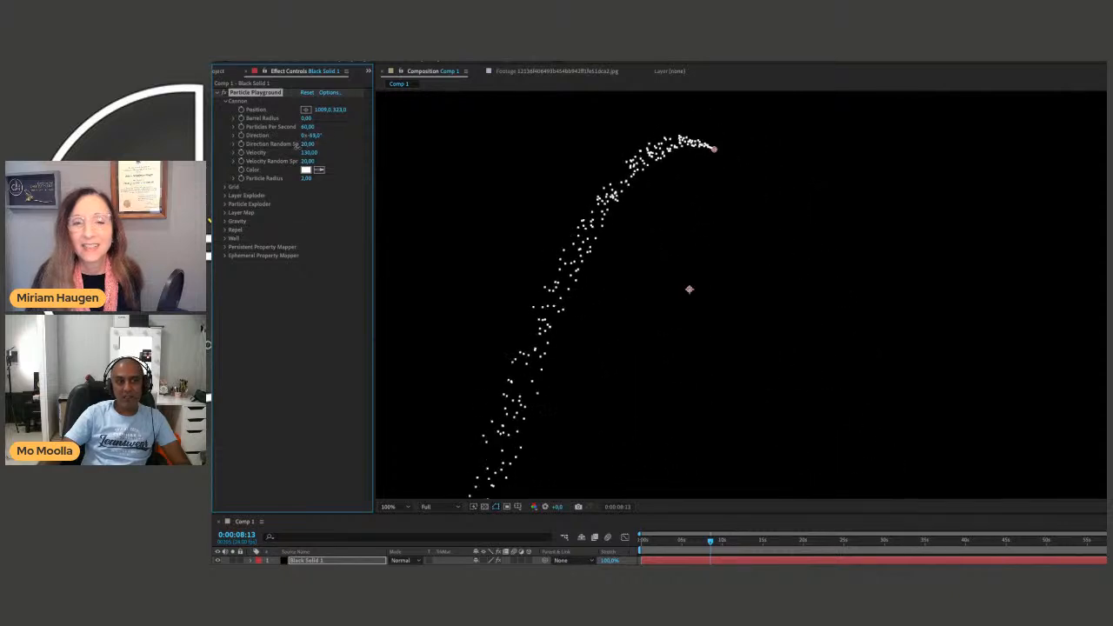
{"action": "left_click_drag", "start_coordinate": [715, 153], "coordinate": [778, 271]}
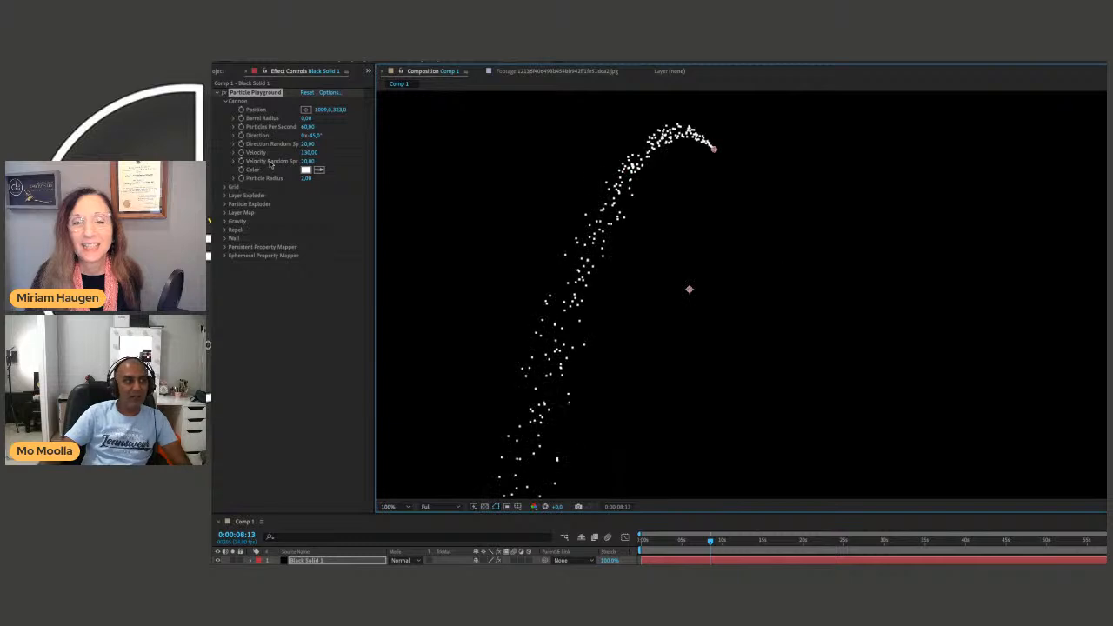
{"action": "left_click_drag", "start_coordinate": [309, 155], "coordinate": [349, 154]}
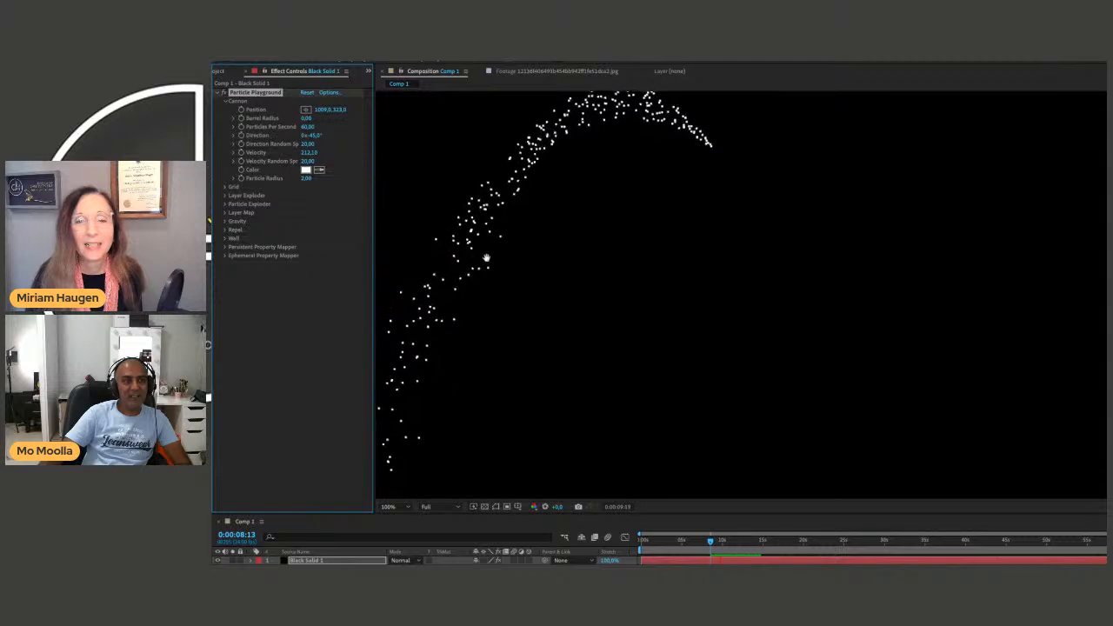
{"action": "left_click_drag", "start_coordinate": [311, 156], "coordinate": [306, 153]}
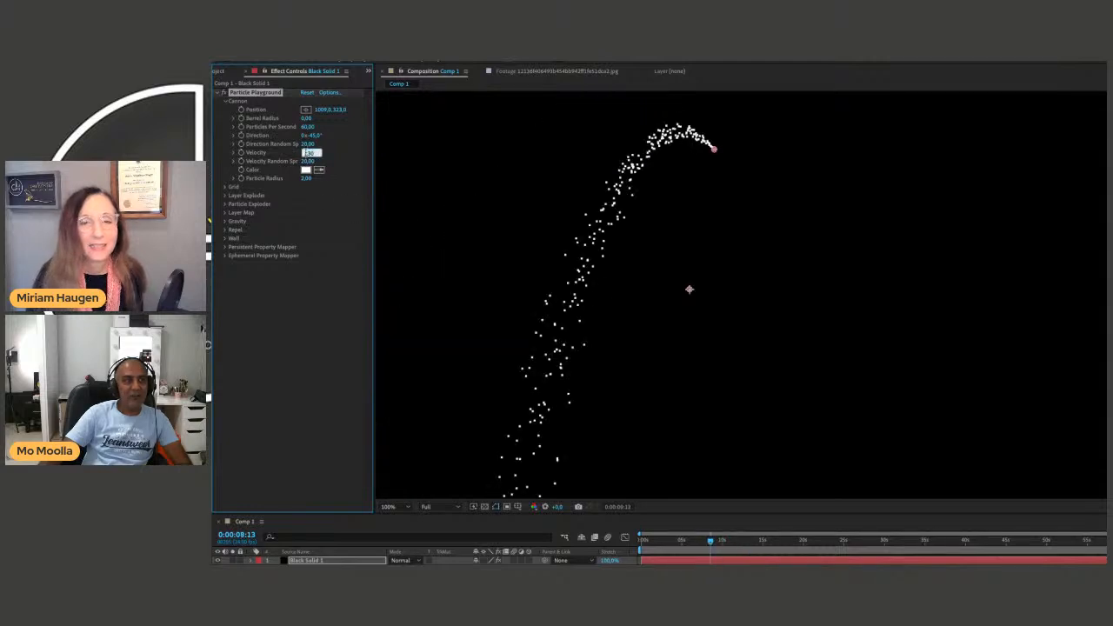
{"action": "left_click", "coordinate": [318, 220]}
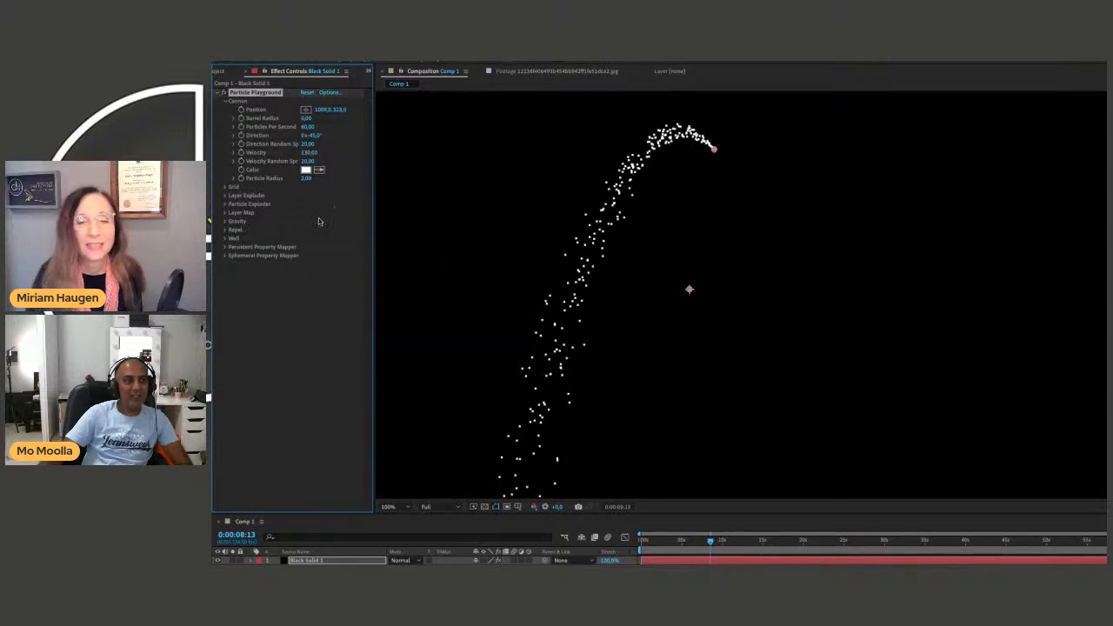
{"action": "key", "text": "ctrl+z"}
Try a Cannon Velocity of about 255, preview the particles, and undo the change.
{"action": "left_click_drag", "start_coordinate": [309, 154], "coordinate": [364, 145]}
{"action": "key", "text": "space"}
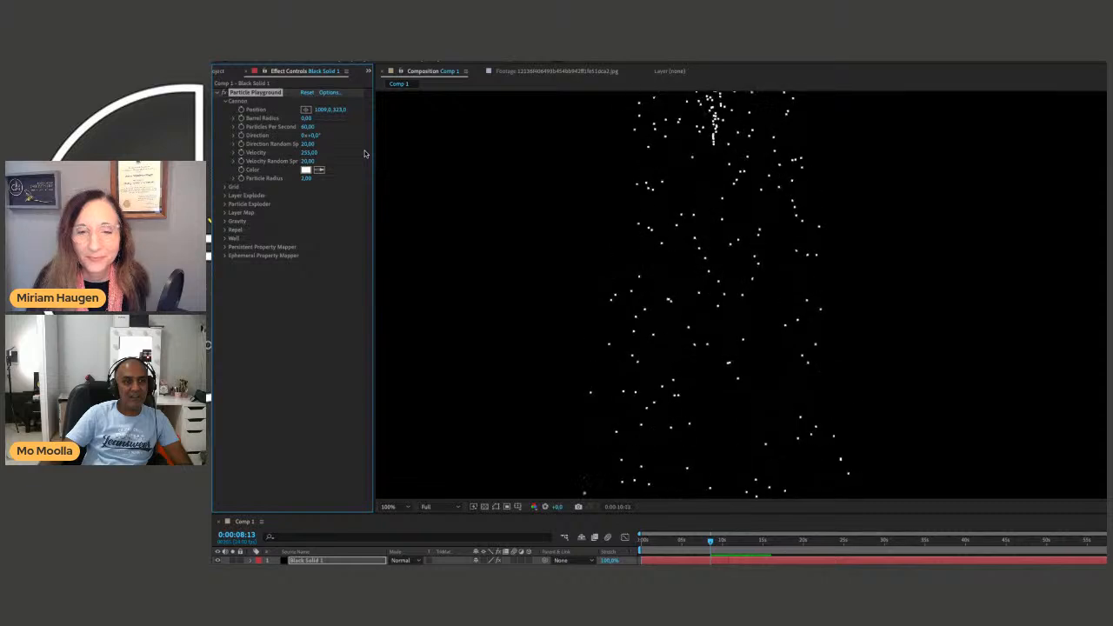
{"action": "key", "text": "ctrl+z"}
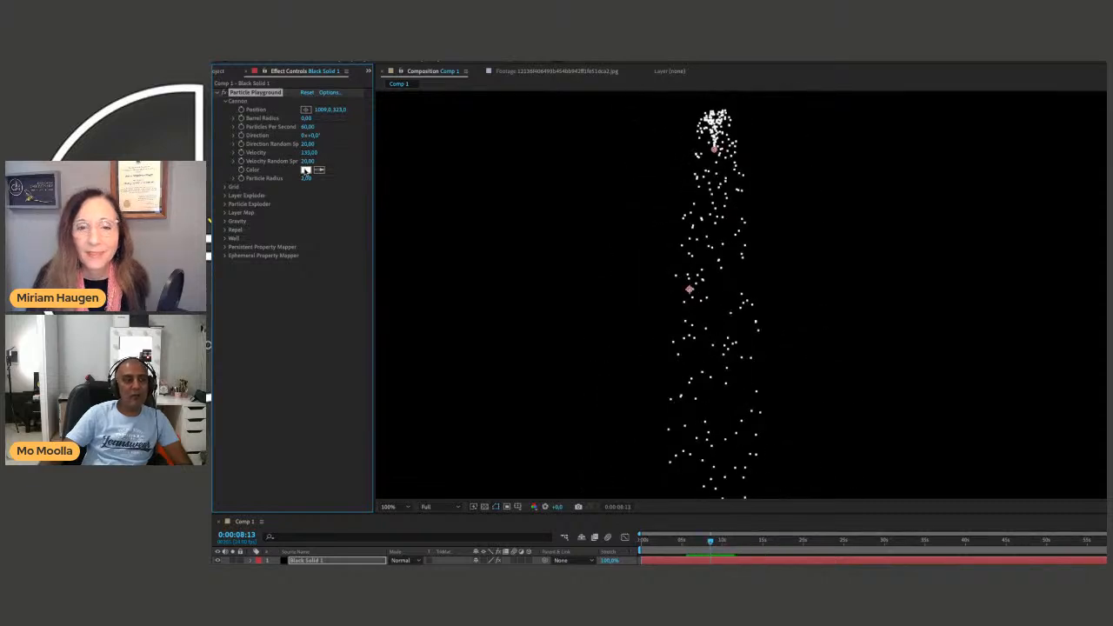
Expand the Layer Exploder settings and examine which layers are available for Explode Layer.
{"action": "left_click", "coordinate": [224, 196]}
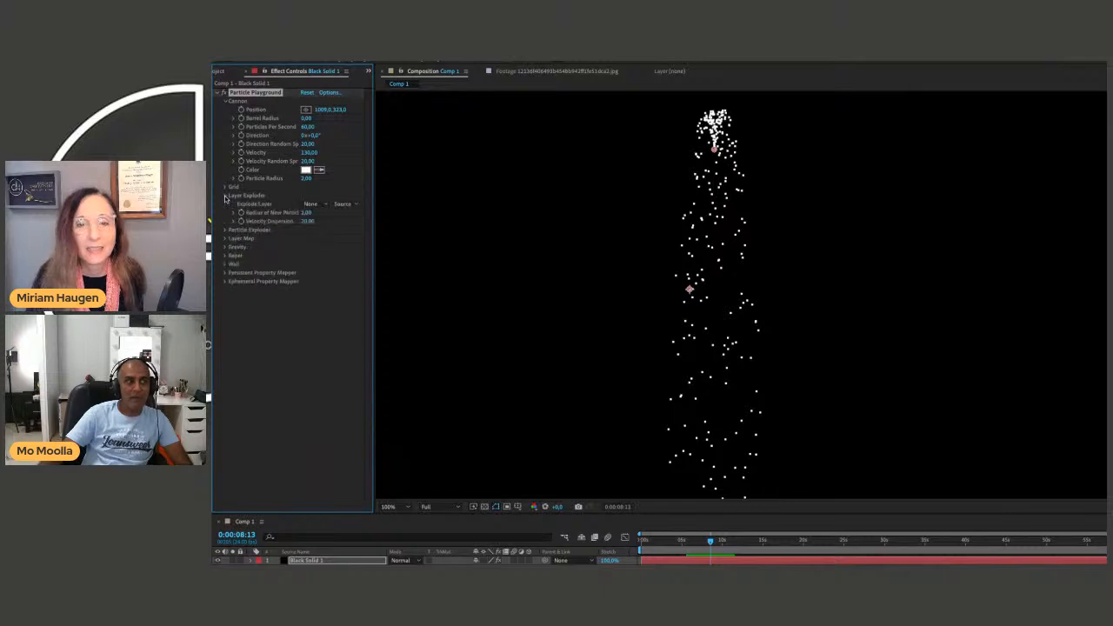
{"action": "left_click", "coordinate": [223, 196]}
{"action": "left_click", "coordinate": [225, 197]}
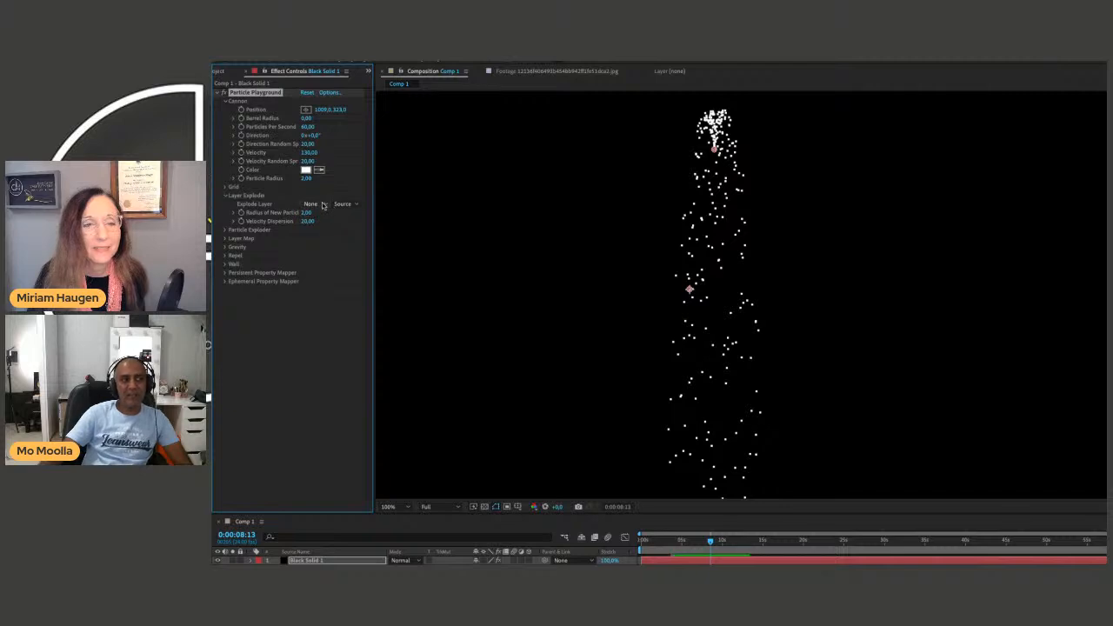
{"action": "left_click", "coordinate": [322, 203]}
{"action": "left_click", "coordinate": [321, 204]}
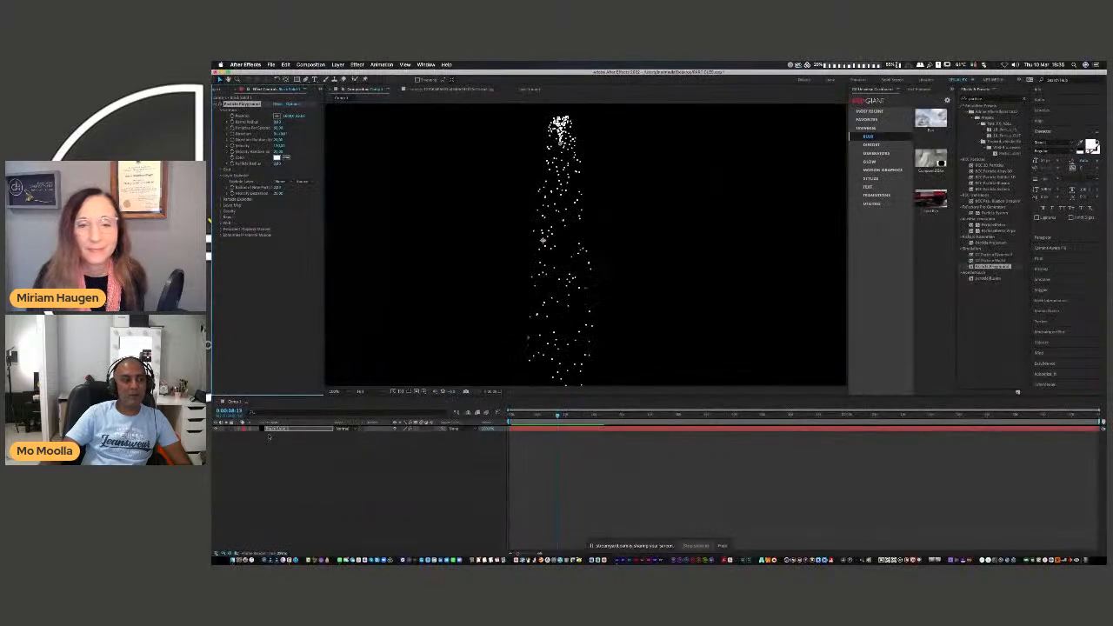
Add a text layer reading PARTICLE to the composition above the black solid.
{"action": "right_click", "coordinate": [264, 450]}
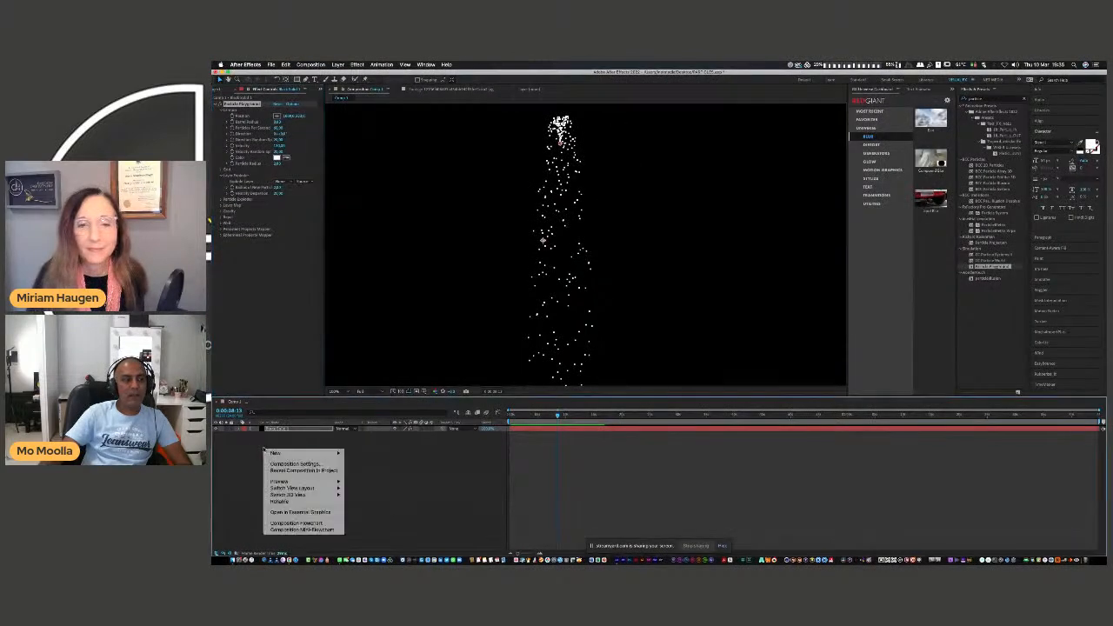
{"action": "mouse_move", "coordinate": [297, 454]}
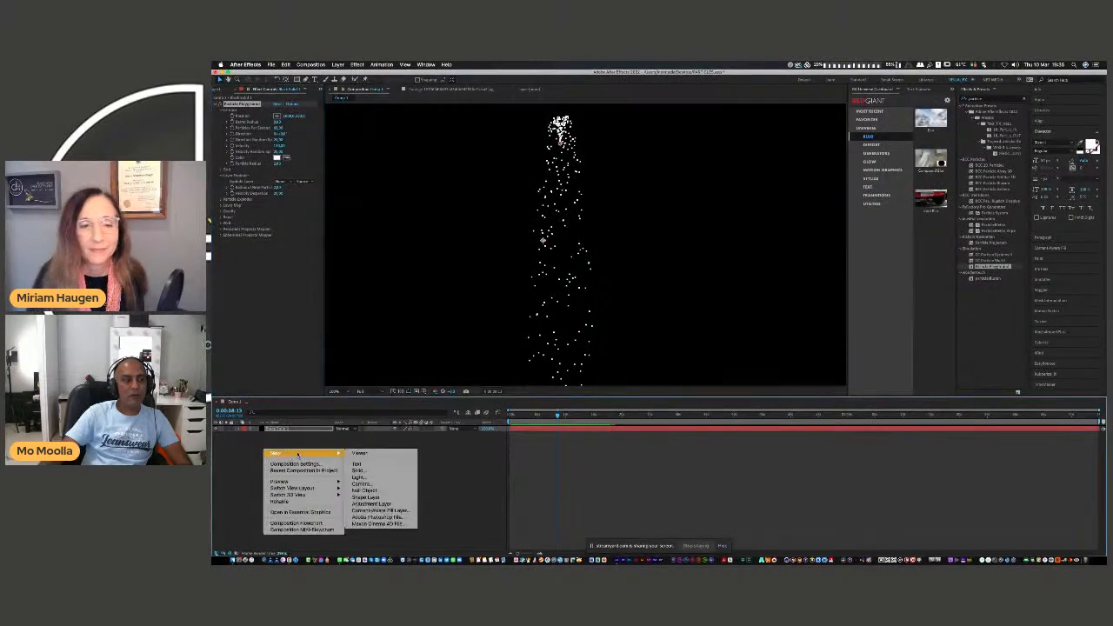
{"action": "left_click", "coordinate": [356, 465]}
{"action": "type", "text": "PARTICLE"}
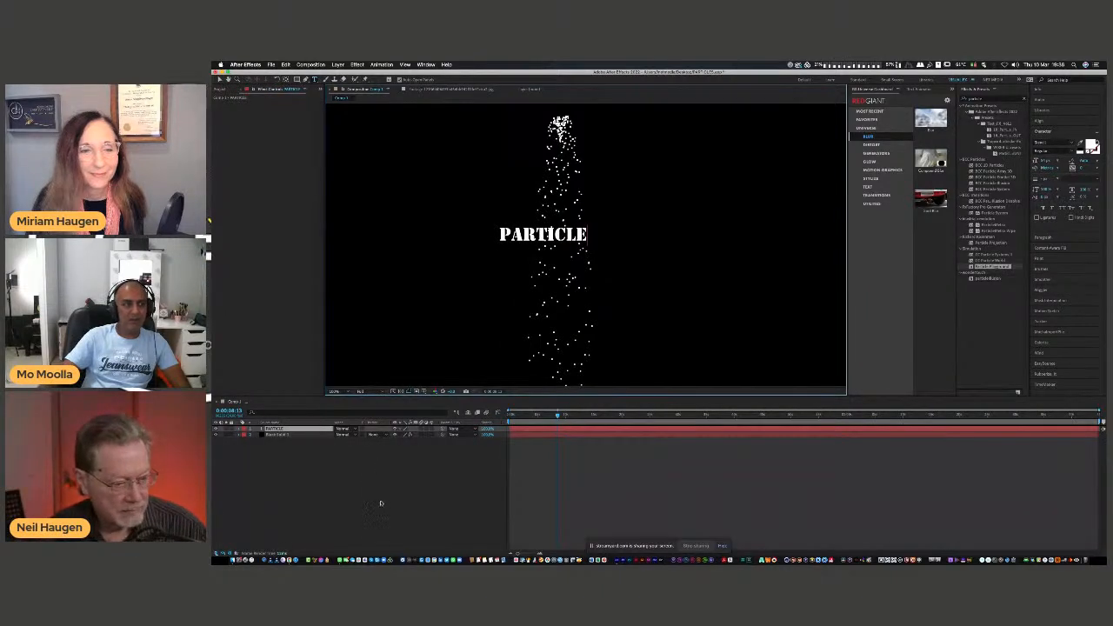
Set the PARTICLE text layer as the Explode Layer in the black solid's Particle Playground effect.
{"action": "left_click", "coordinate": [282, 435]}
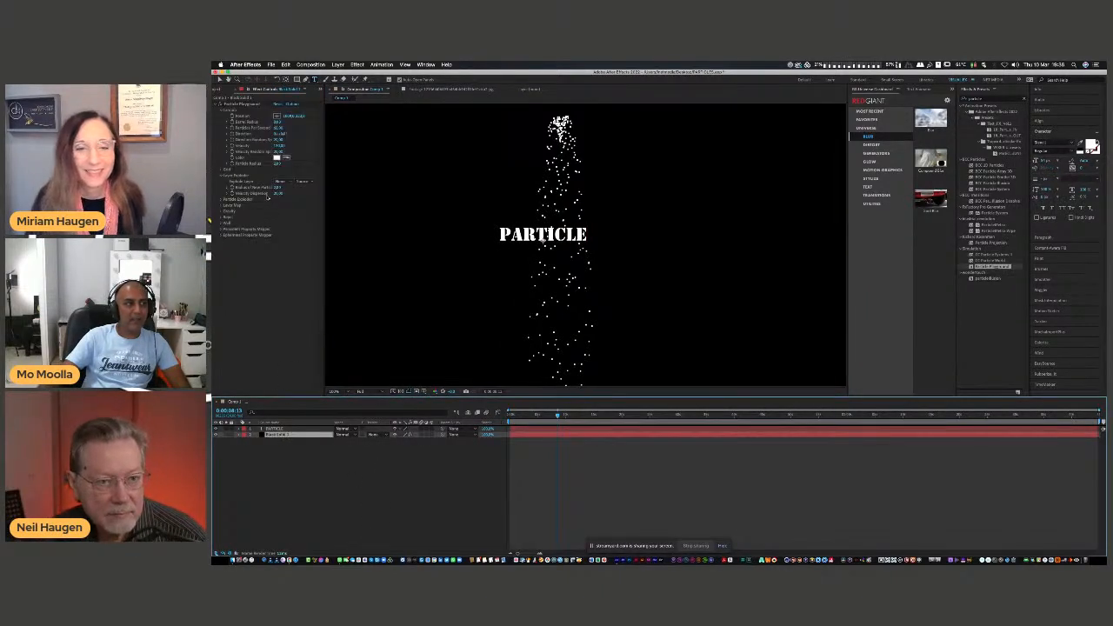
{"action": "left_click", "coordinate": [280, 181]}
{"action": "left_click", "coordinate": [289, 199]}
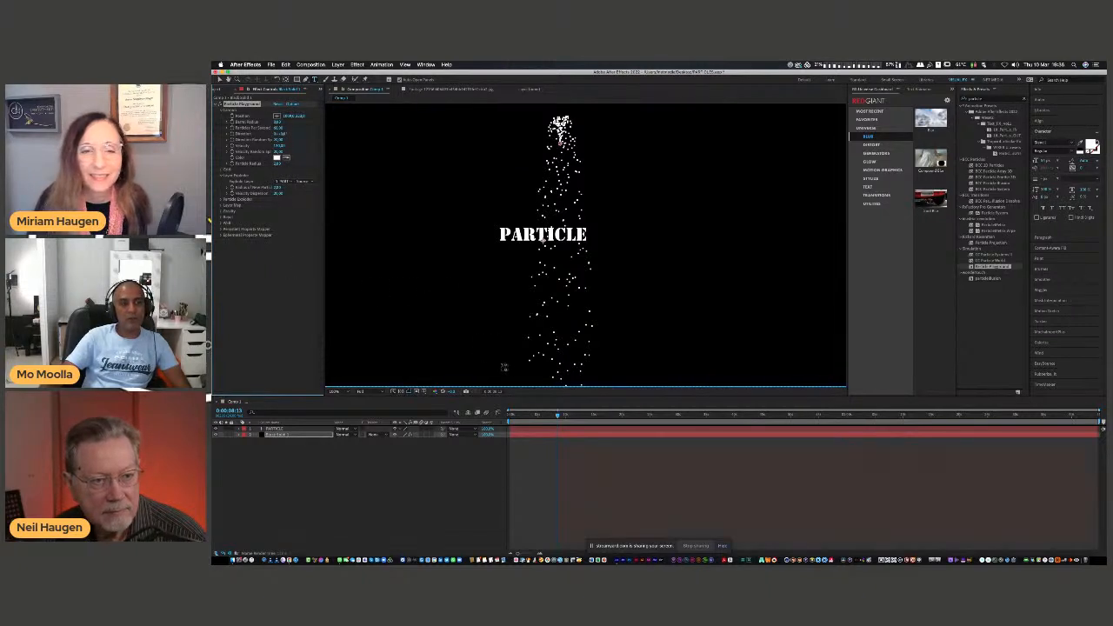
{"action": "left_click", "coordinate": [220, 79]}
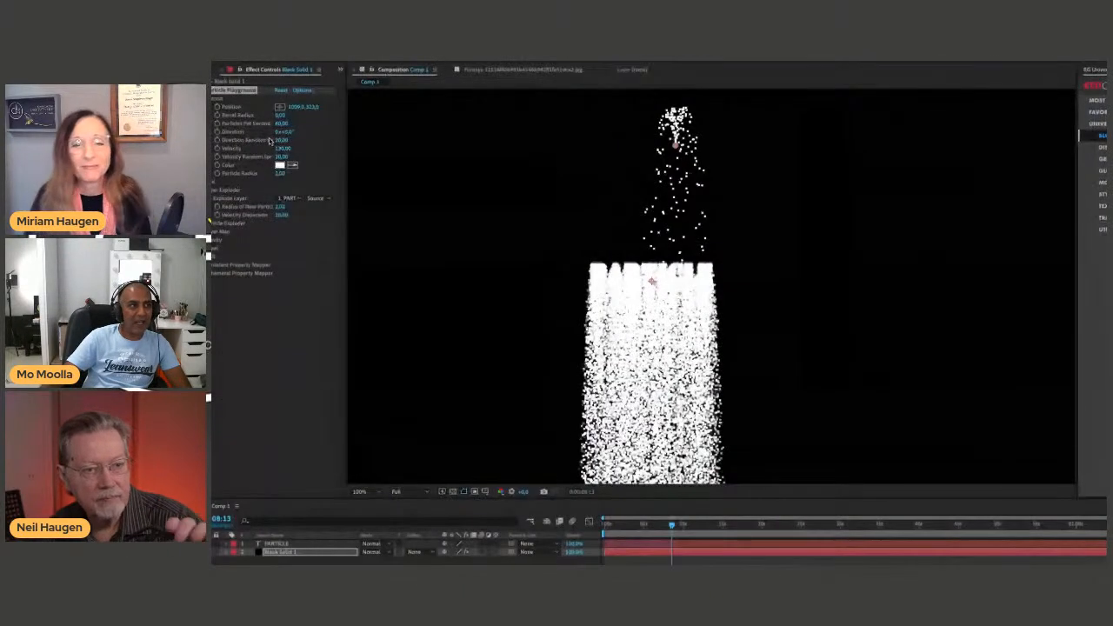
Lower the Cannon's Particles Per Second to 8 and set the composition preview resolution to Half.
{"action": "left_click_drag", "start_coordinate": [283, 126], "coordinate": [249, 127]}
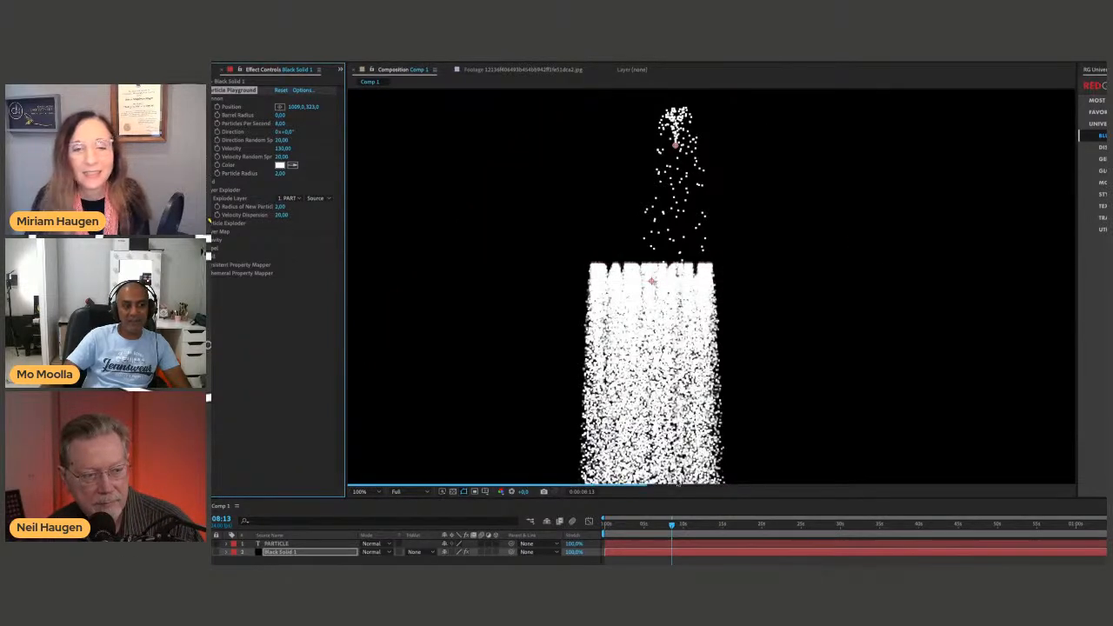
{"action": "left_click", "coordinate": [398, 491]}
{"action": "left_click", "coordinate": [406, 525]}
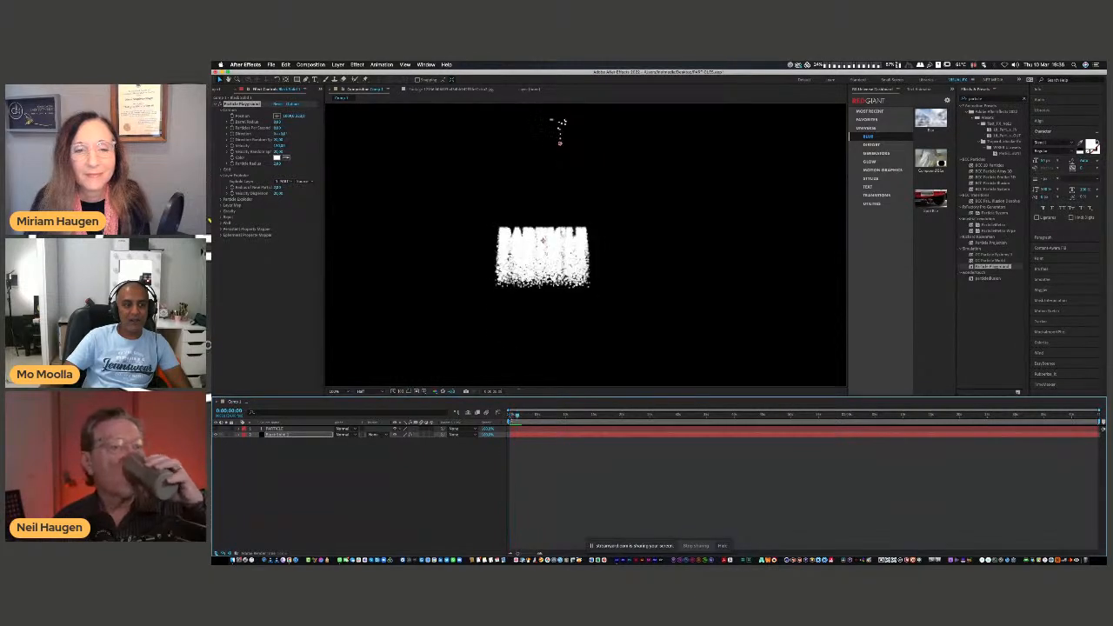
Show the PARTICLE text layer, spread its letters widely and shift it slightly right, previewing the explosion.
{"action": "left_click", "coordinate": [274, 429]}
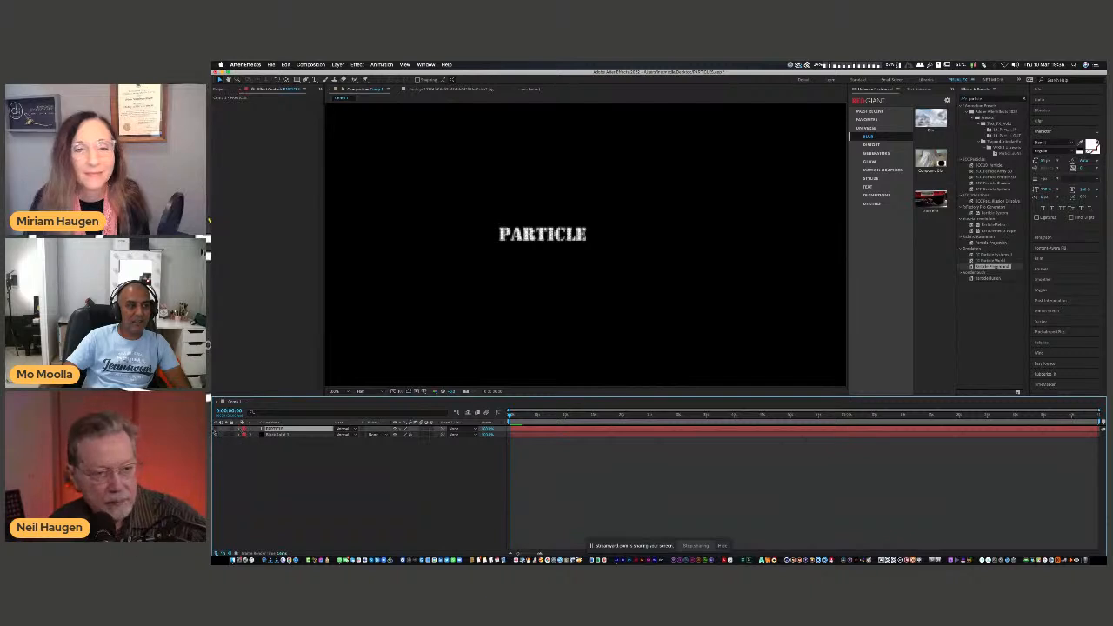
{"action": "left_click", "coordinate": [215, 428]}
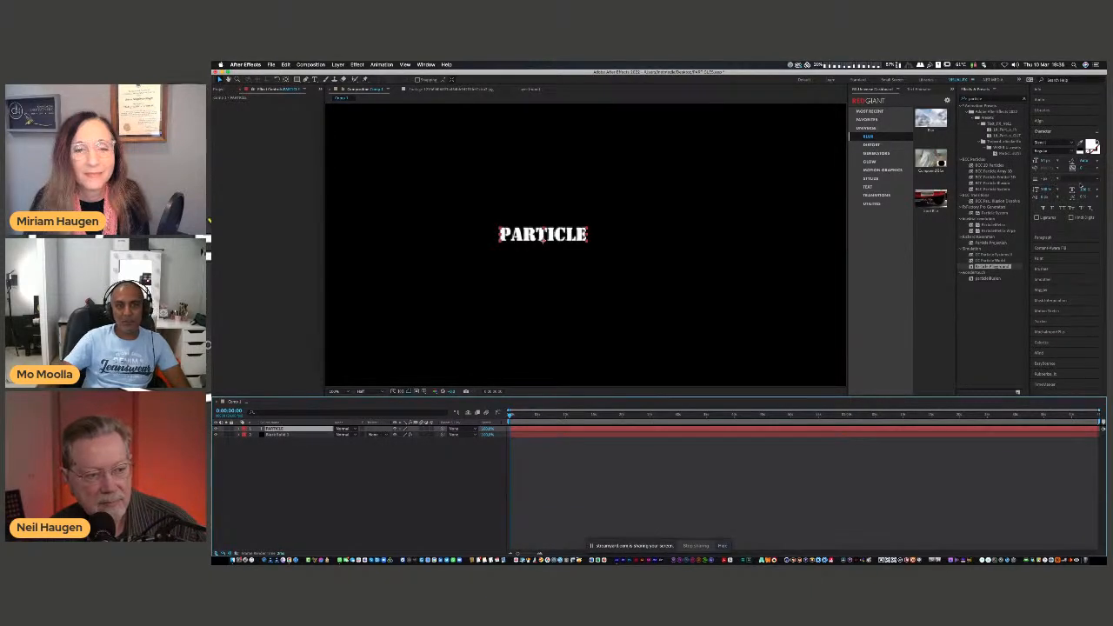
{"action": "left_click_drag", "start_coordinate": [1082, 170], "coordinate": [1083, 167]}
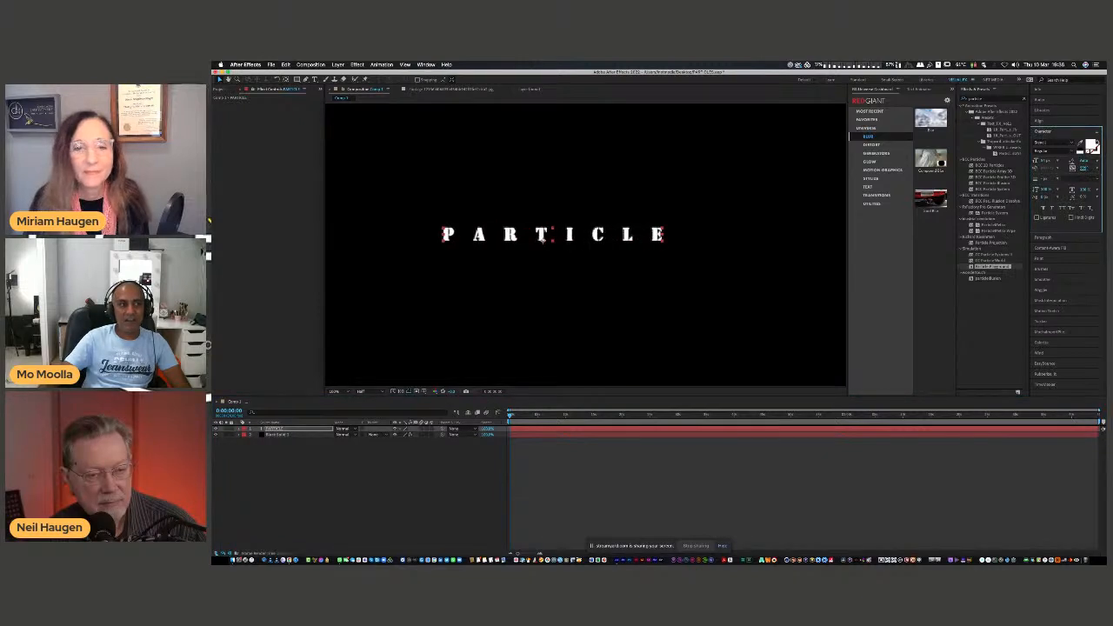
{"action": "left_click_drag", "start_coordinate": [543, 234], "coordinate": [572, 233]}
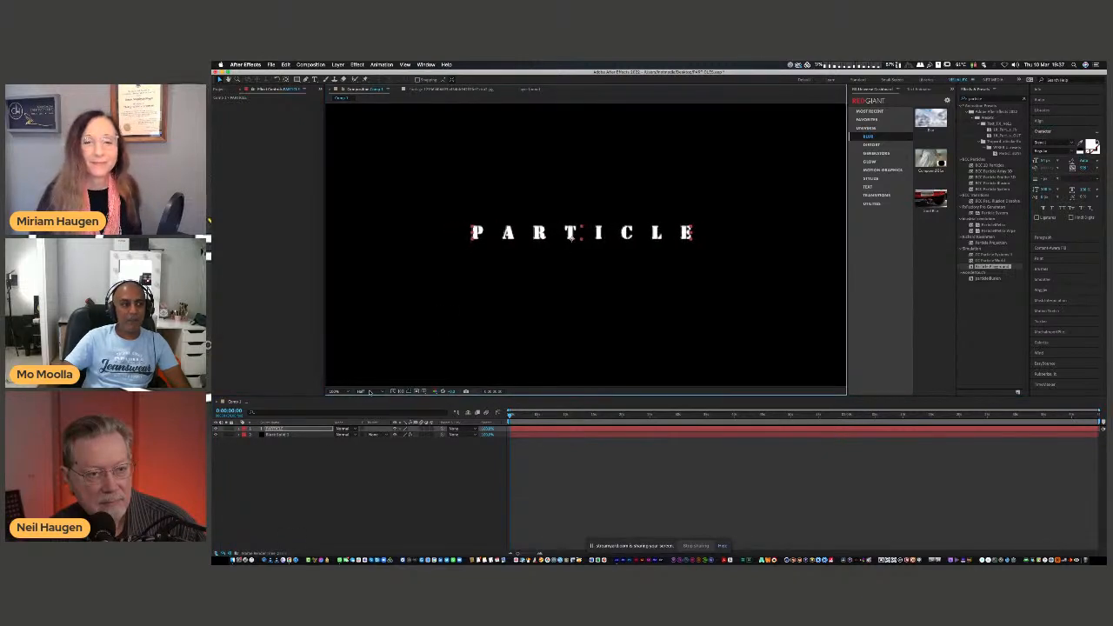
{"action": "left_click", "coordinate": [303, 464]}
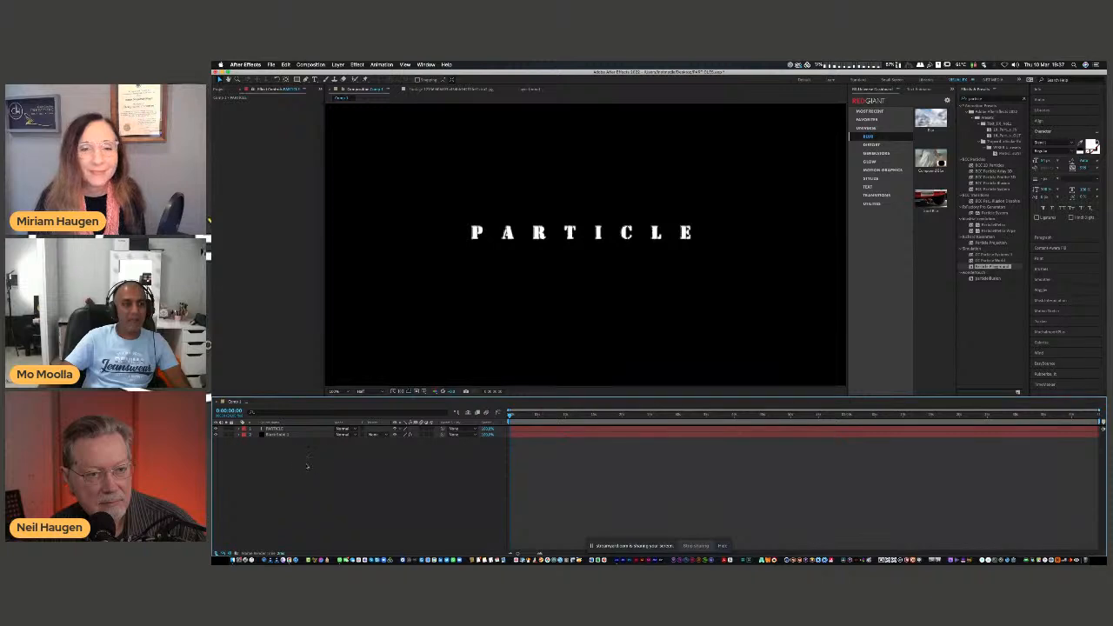
{"action": "key", "text": "space"}
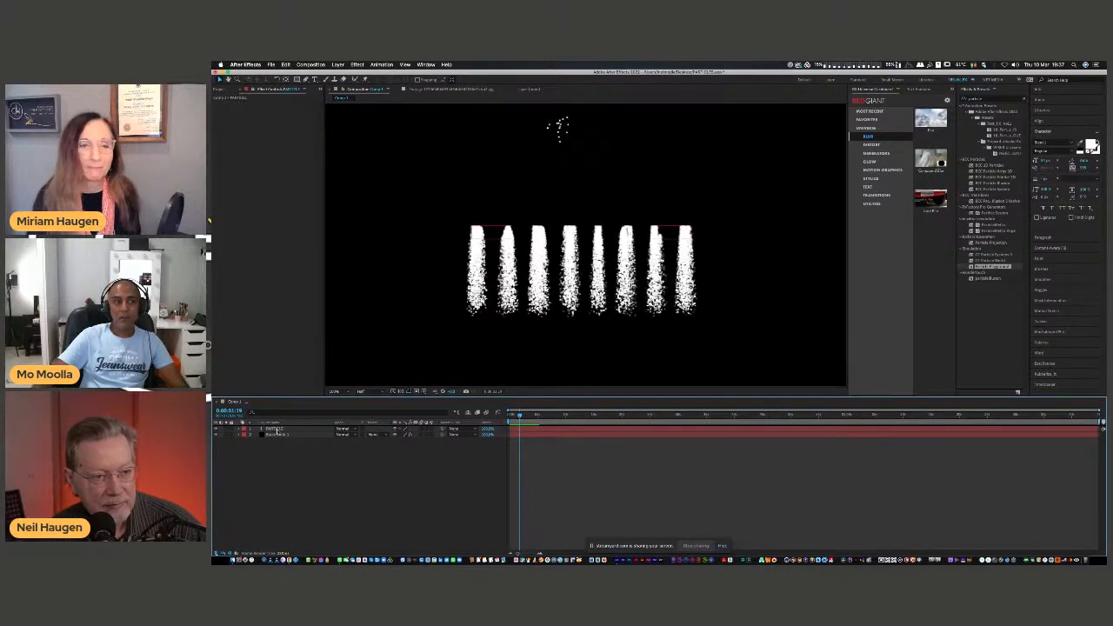
Undo the text's shift, hide the text layer and preview the explosion from the start of the composition.
{"action": "left_click", "coordinate": [277, 429]}
{"action": "key", "text": "Home"}
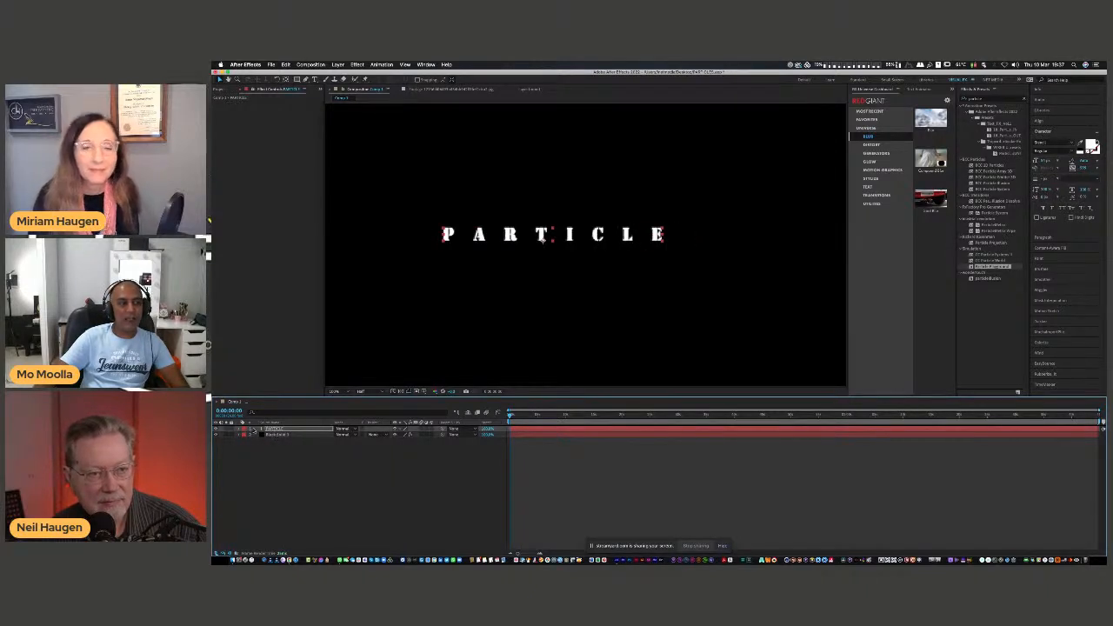
{"action": "left_click", "coordinate": [216, 429]}
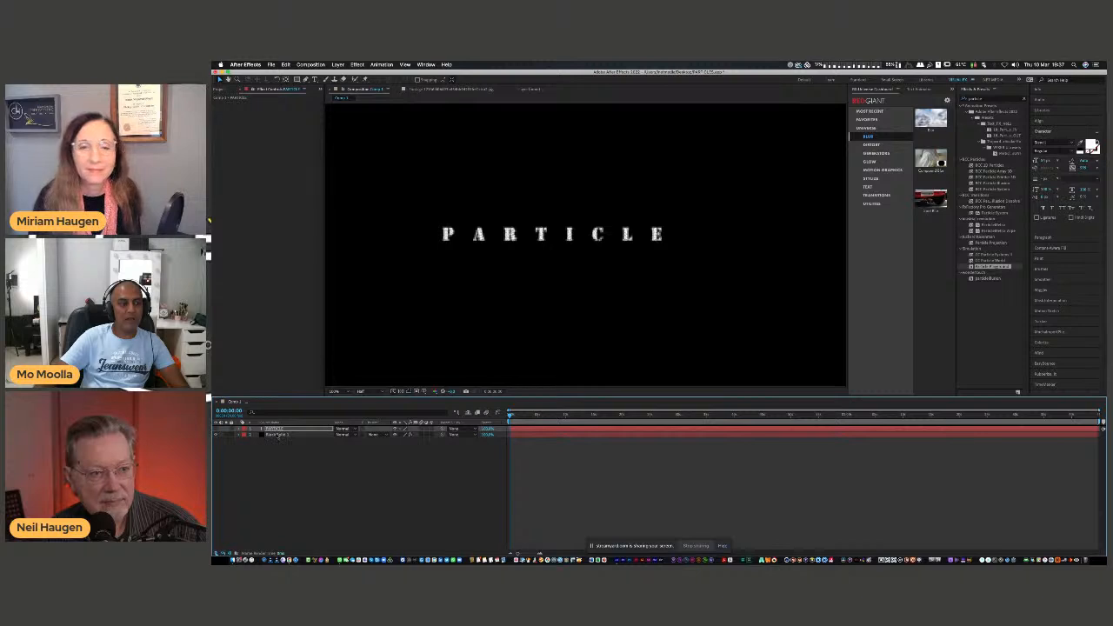
{"action": "key", "text": "space"}
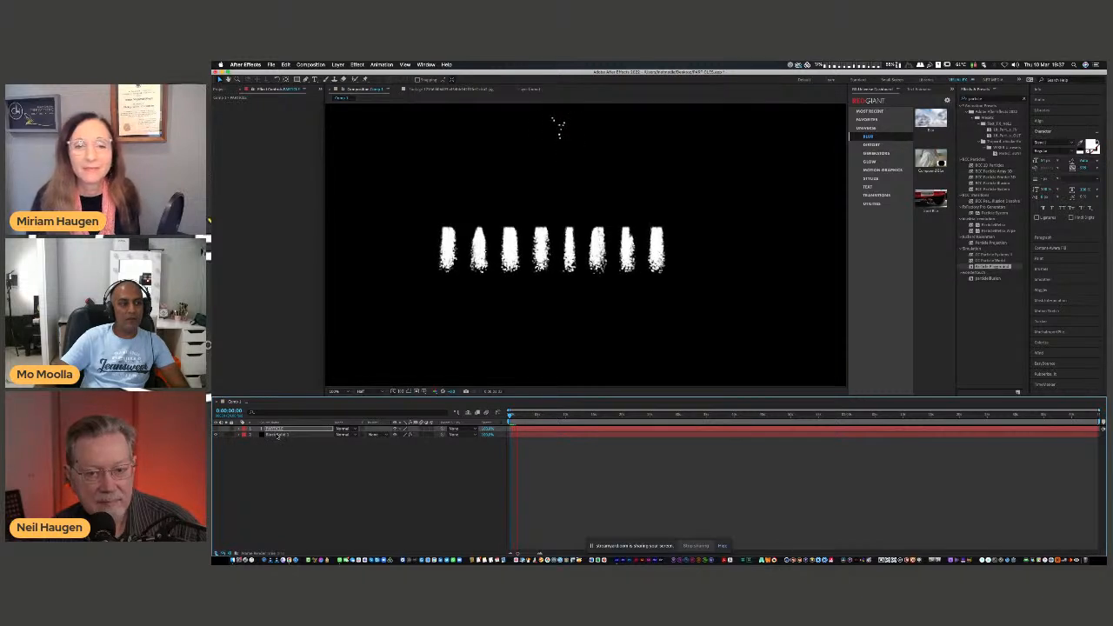
{"action": "key", "text": "space"}
Delete the PARTICLE text layer and restore Particle Playground on the solid with its default settings.
{"action": "left_click", "coordinate": [279, 430]}
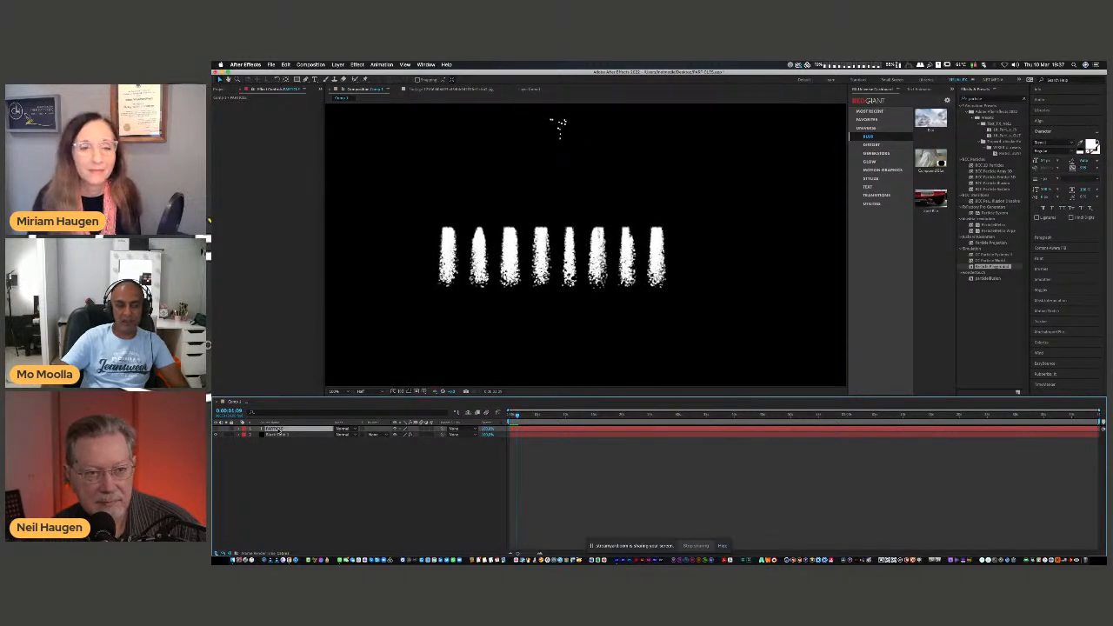
{"action": "key", "text": "Delete"}
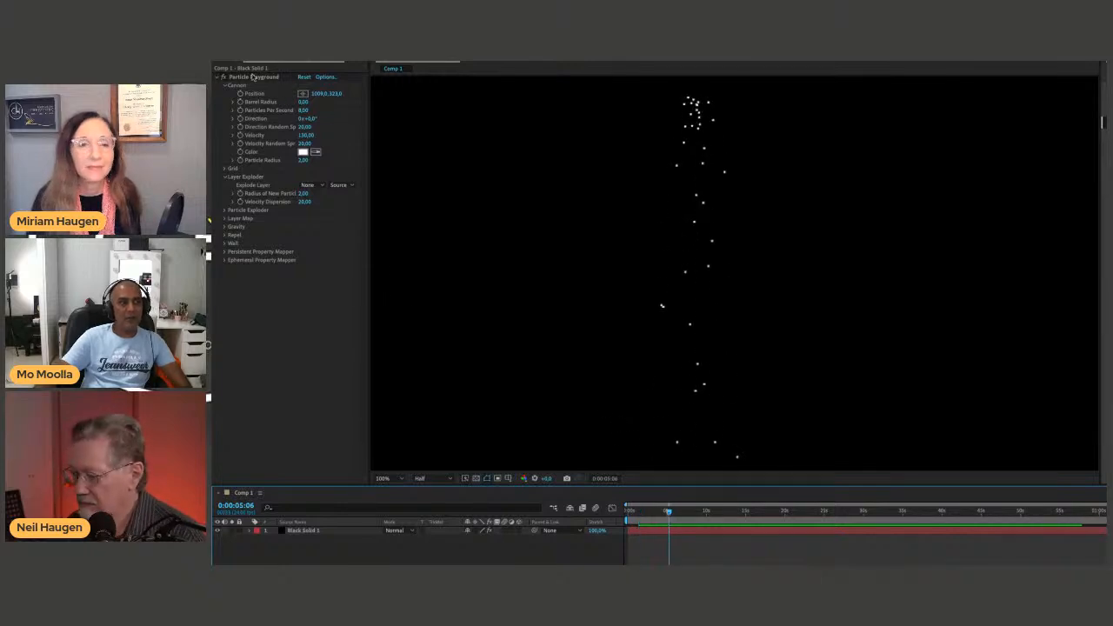
{"action": "left_click", "coordinate": [256, 78]}
{"action": "key", "text": "Delete"}
{"action": "key", "text": "ctrl+z"}
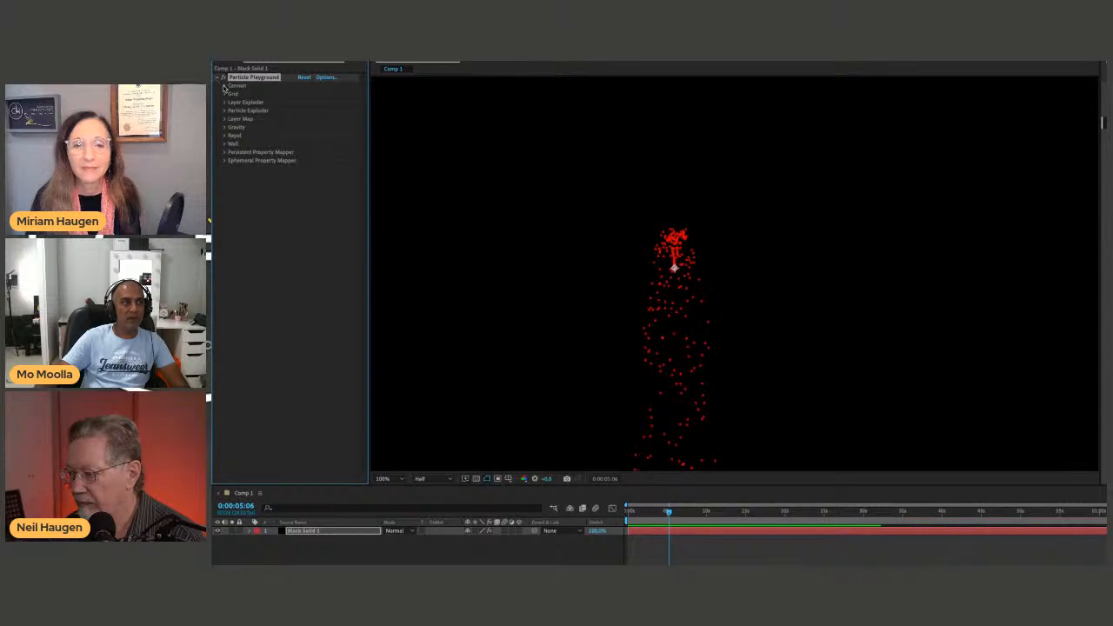
Change the Cannon particle Color to white.
{"action": "left_click", "coordinate": [224, 86]}
{"action": "left_click", "coordinate": [303, 153]}
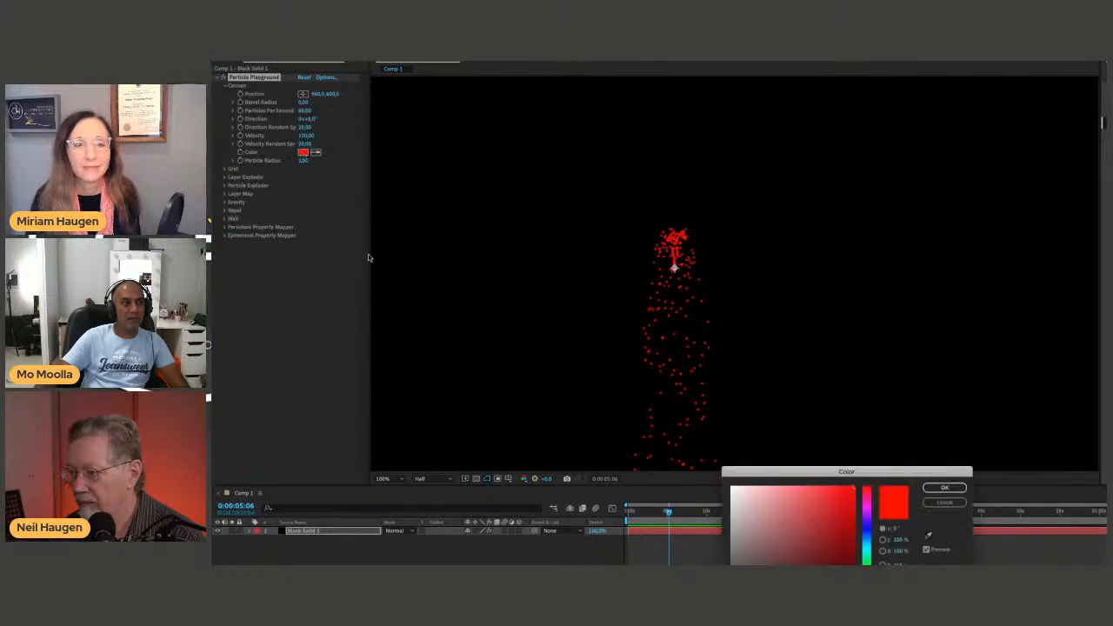
{"action": "left_click", "coordinate": [732, 488]}
{"action": "left_click", "coordinate": [945, 488]}
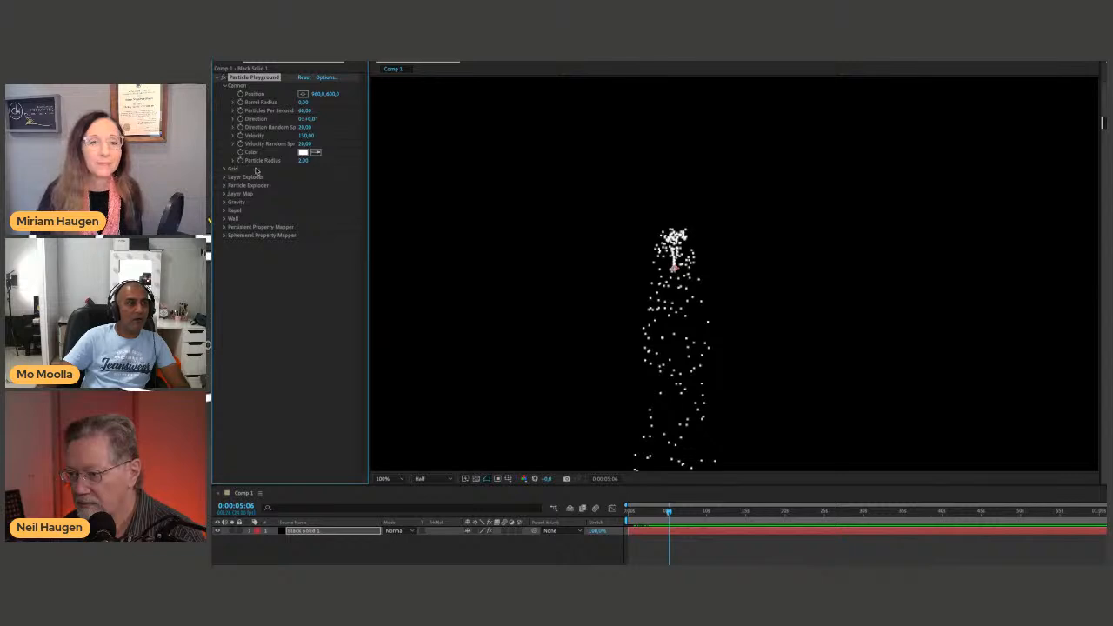
Examine the Grid settings, and expand the Particle Exploder settings including its Affects group.
{"action": "left_click", "coordinate": [225, 169]}
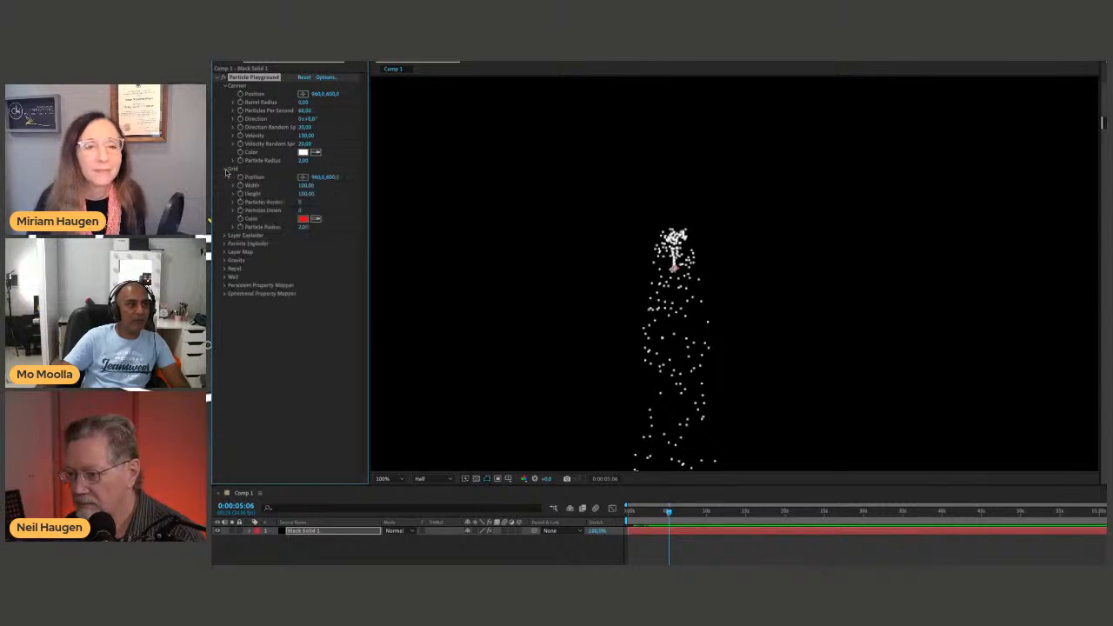
{"action": "left_click", "coordinate": [224, 170]}
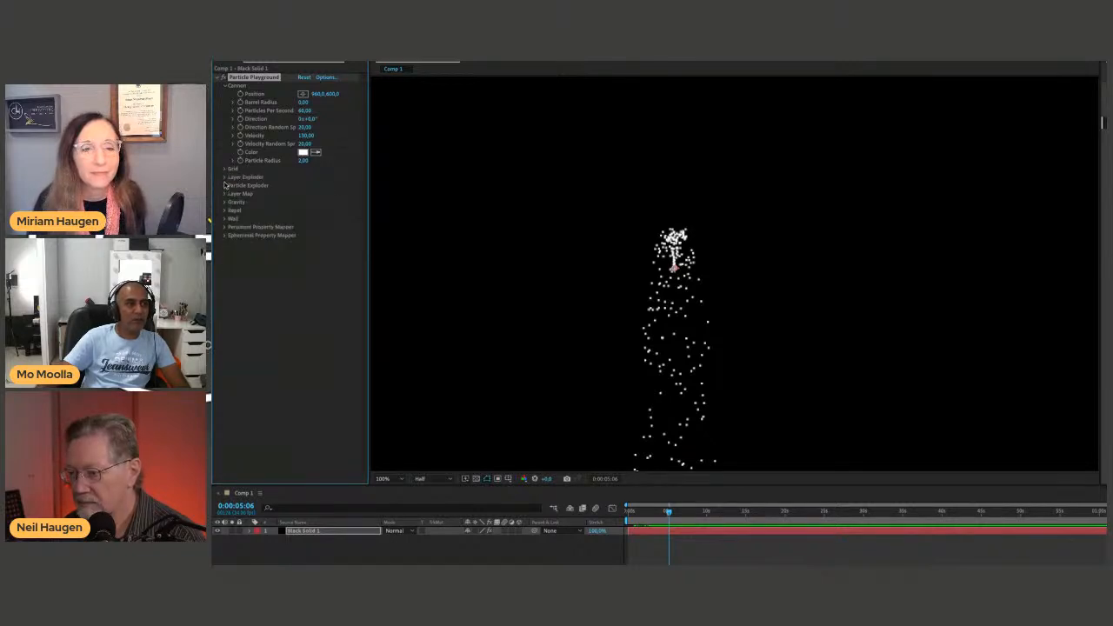
{"action": "left_click", "coordinate": [224, 185]}
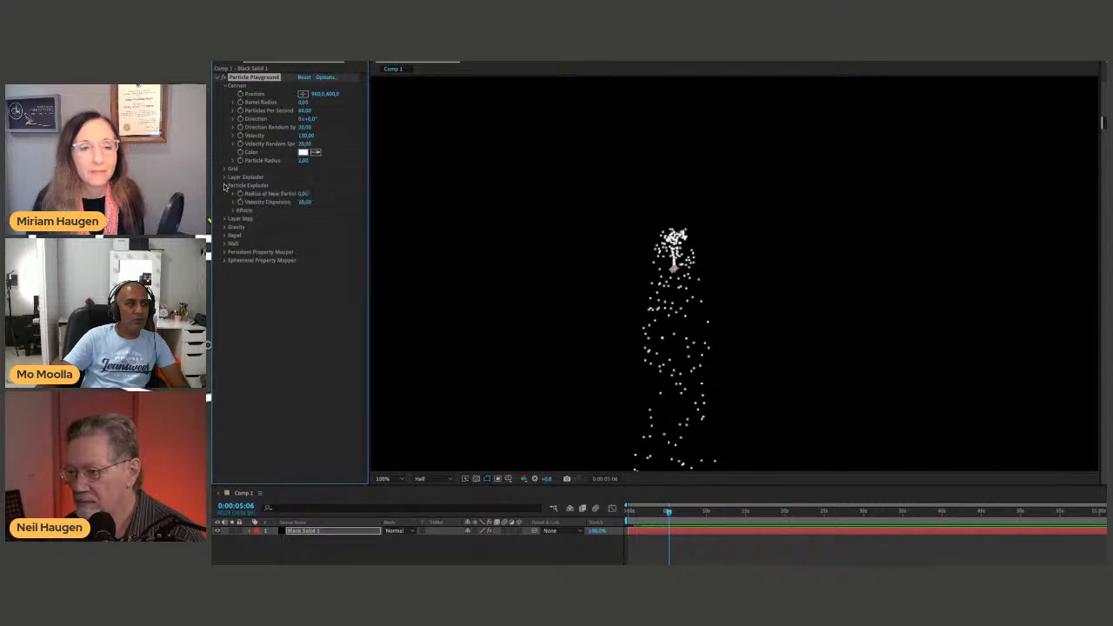
{"action": "left_click", "coordinate": [233, 210]}
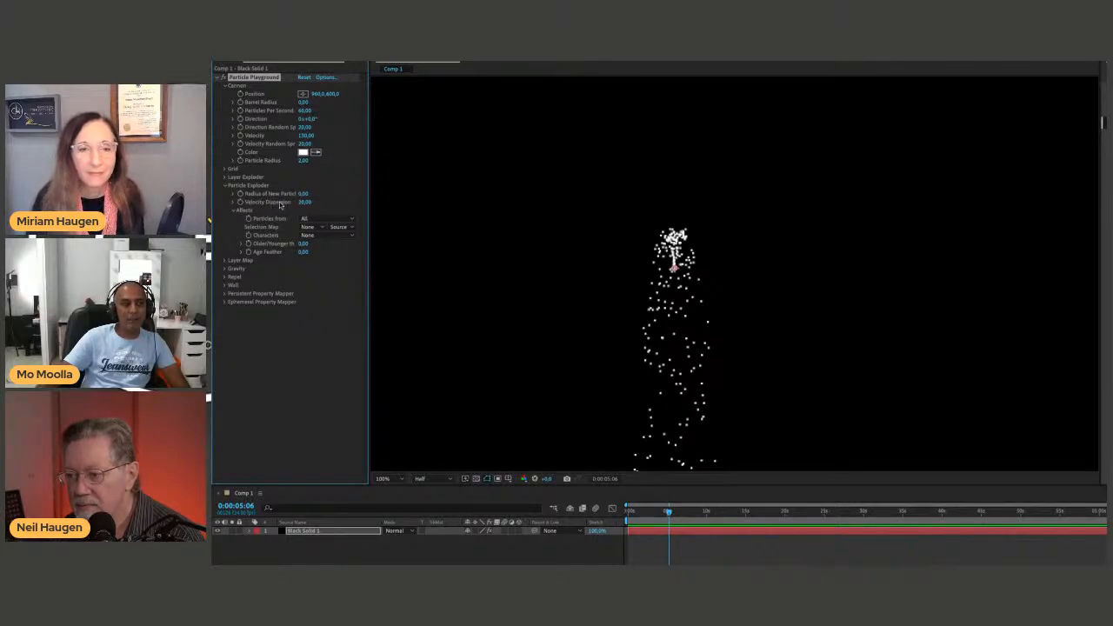
Set the Gravity Force to 23 and move the particle cannon lower in the frame, to about 1011, 806.
{"action": "left_click", "coordinate": [224, 268]}
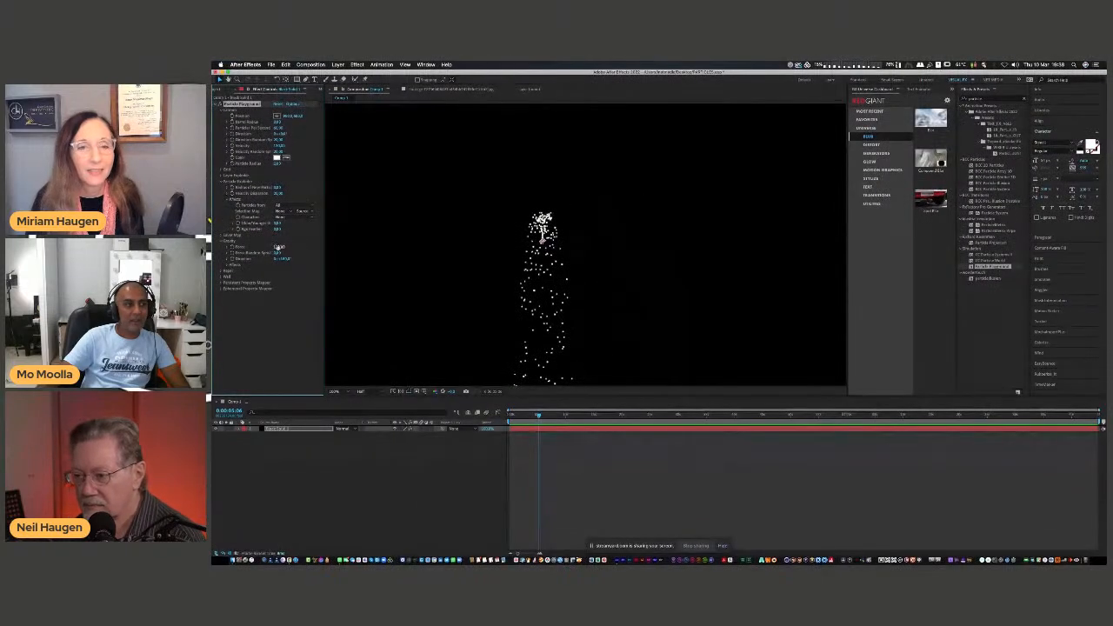
{"action": "left_click_drag", "start_coordinate": [278, 247], "coordinate": [251, 248]}
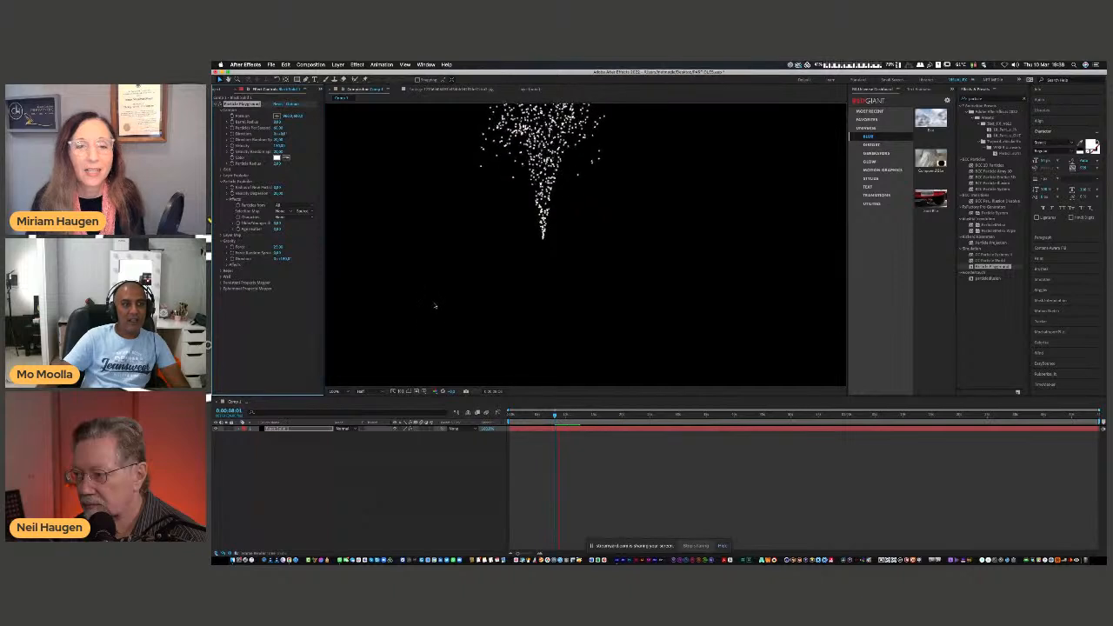
{"action": "left_click_drag", "start_coordinate": [542, 241], "coordinate": [562, 318]}
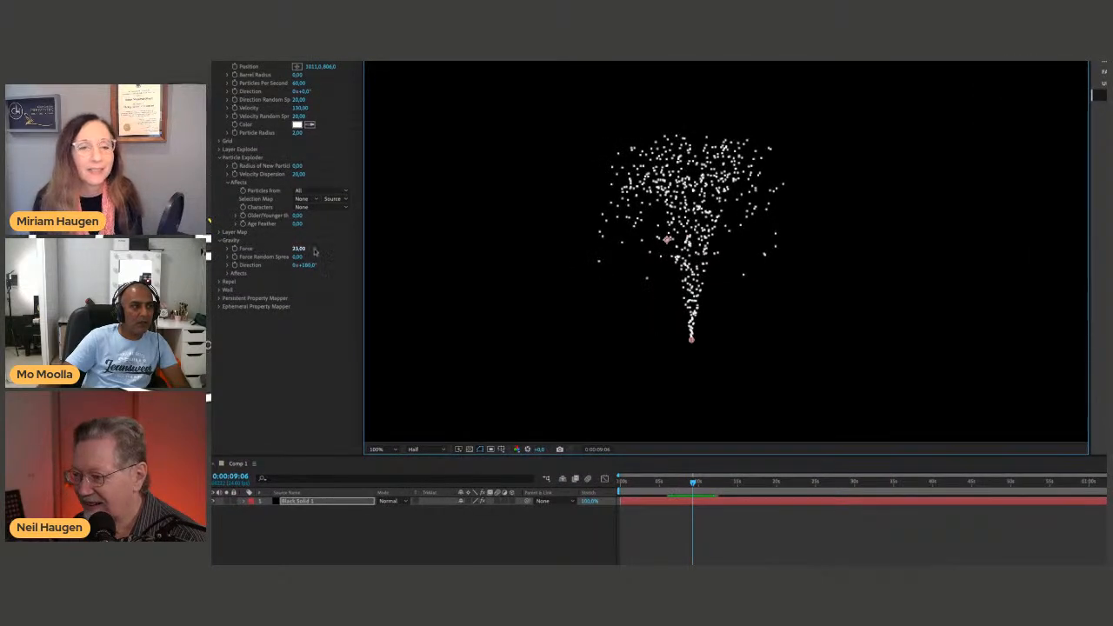
Try a Gravity Force of about -60, preview the particles from the start, and undo the change.
{"action": "left_click_drag", "start_coordinate": [281, 249], "coordinate": [272, 253]}
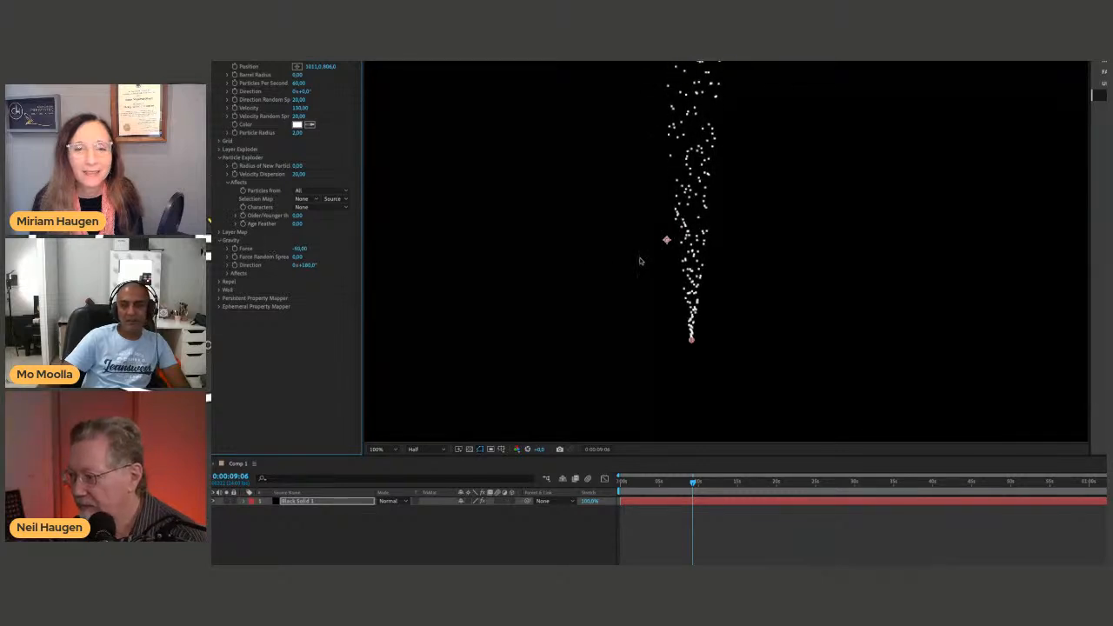
{"action": "left_click_drag", "start_coordinate": [561, 415], "coordinate": [511, 422]}
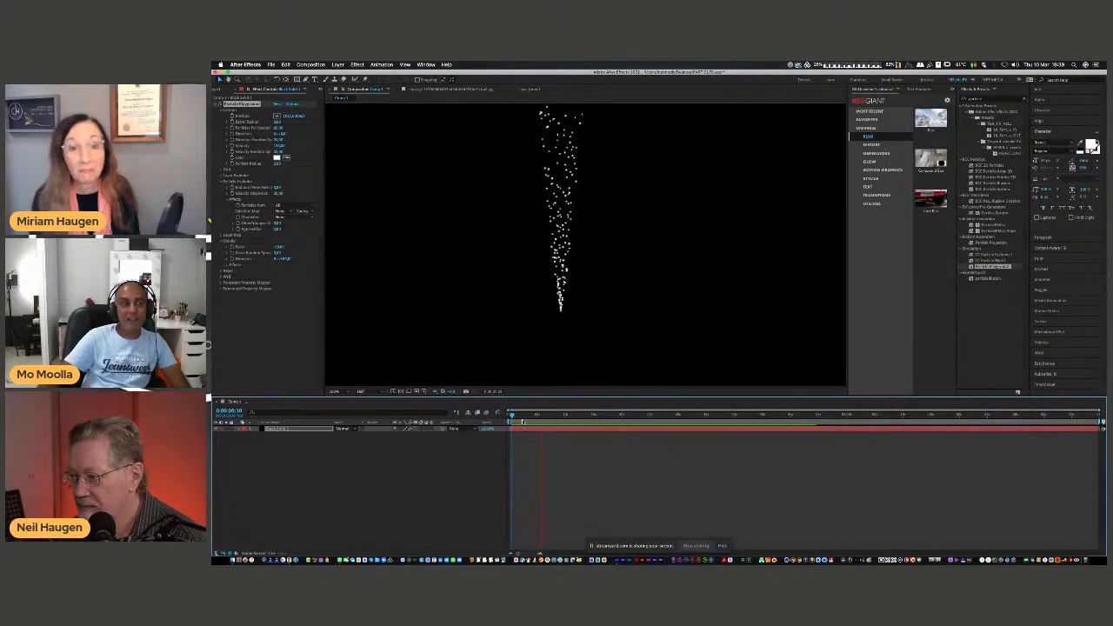
{"action": "key", "text": "space"}
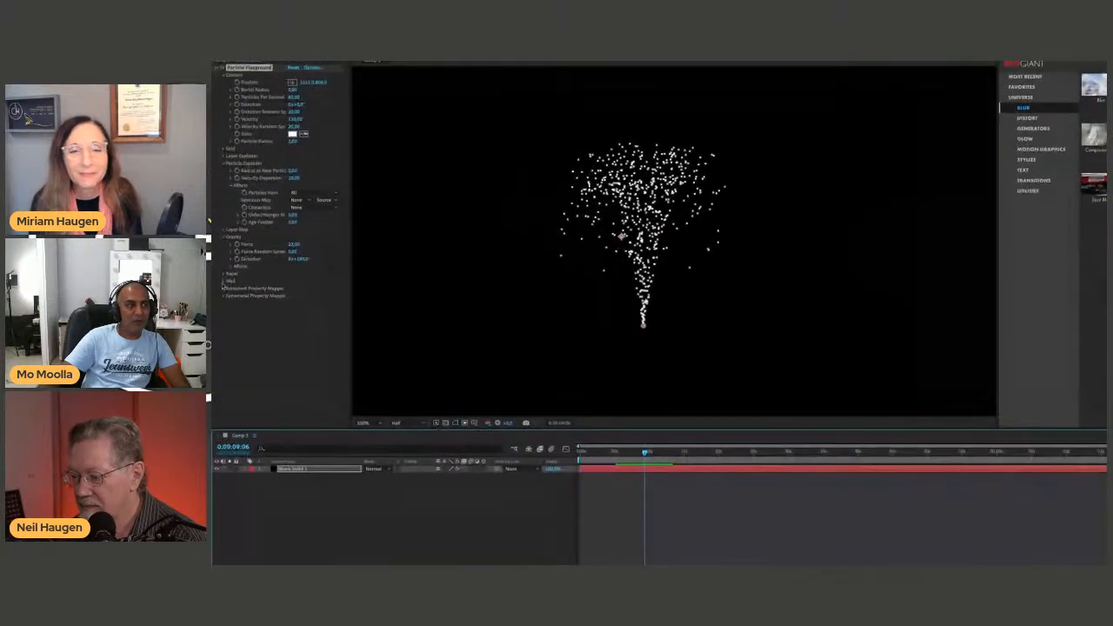
Set the Repel Force to about 19 and preview the particles from the start of the composition.
{"action": "left_click", "coordinate": [224, 275]}
{"action": "key", "text": "space"}
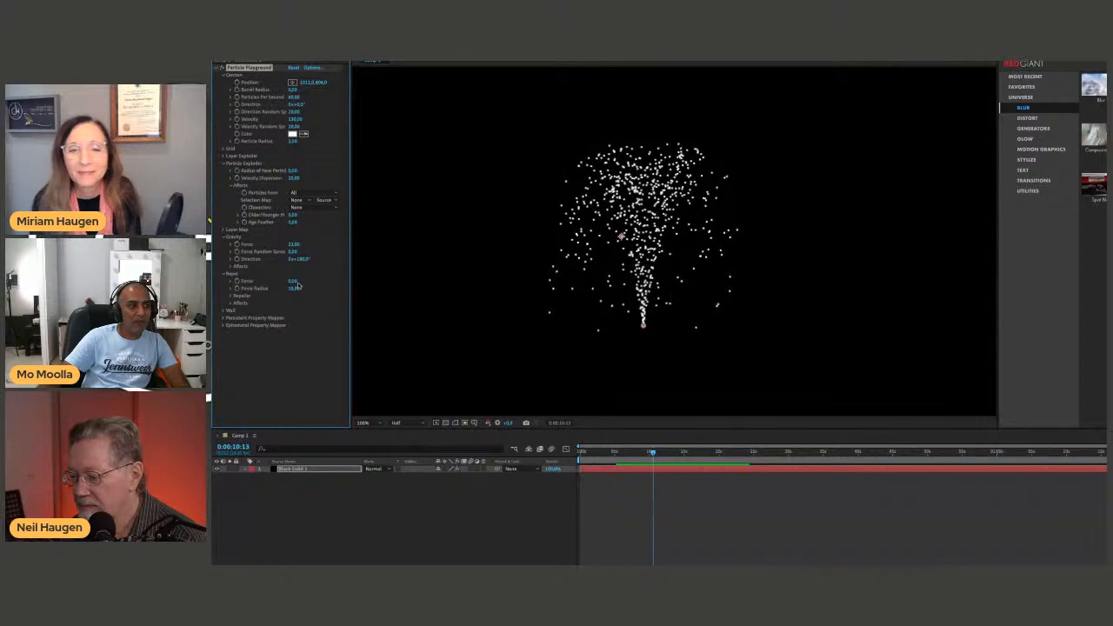
{"action": "left_click_drag", "start_coordinate": [294, 283], "coordinate": [376, 287]}
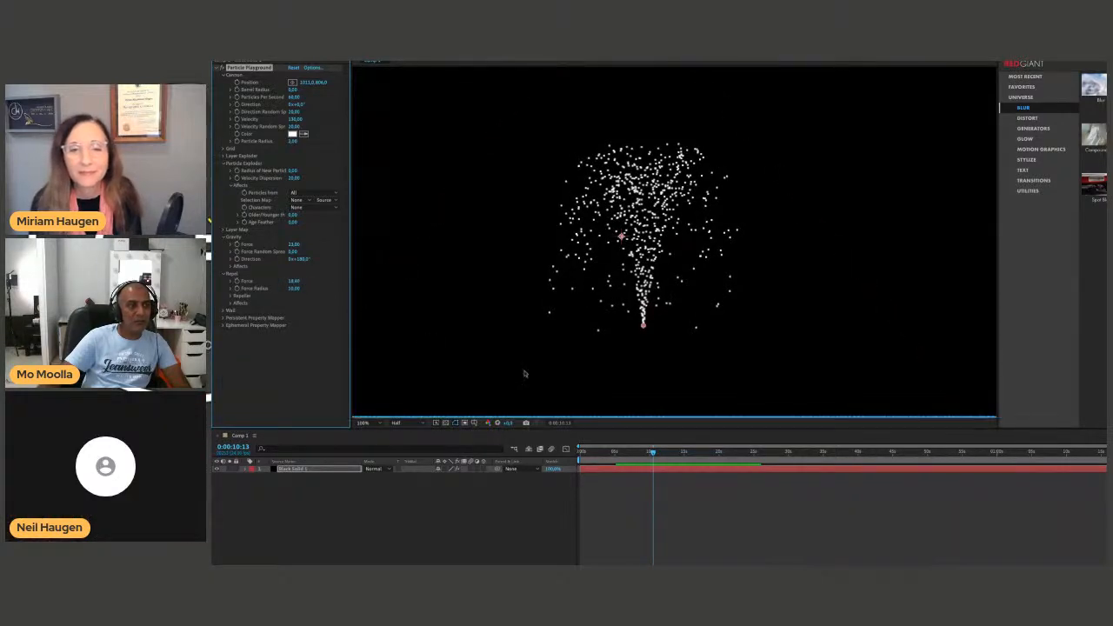
{"action": "left_click", "coordinate": [646, 484]}
{"action": "key", "text": "Home"}
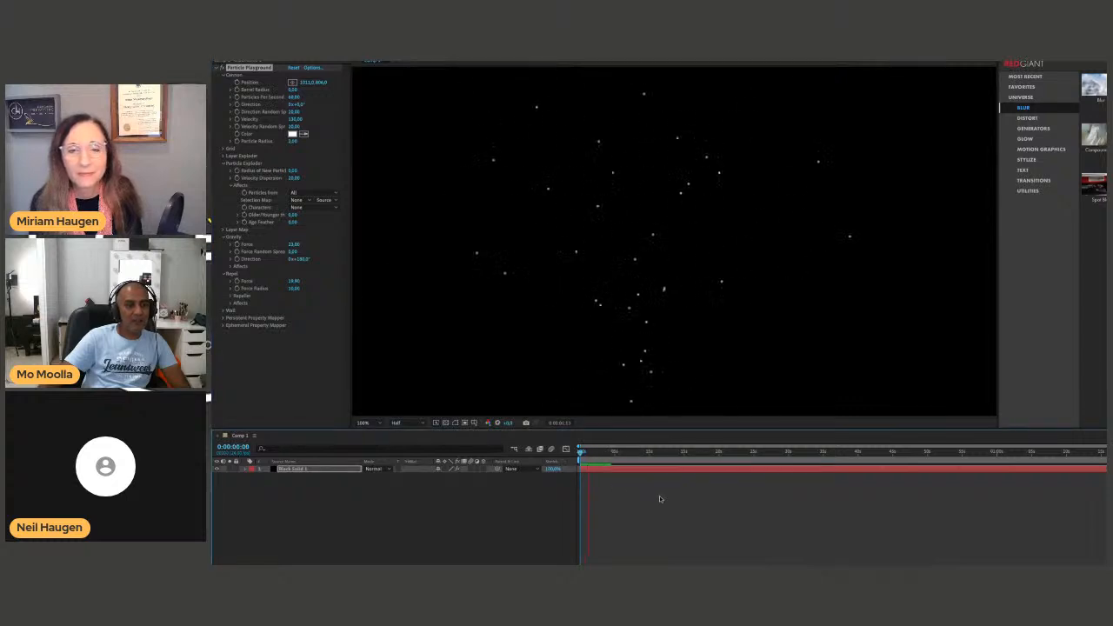
Try a much lower Repel Force, preview the particles, and undo the change.
{"action": "left_click_drag", "start_coordinate": [297, 281], "coordinate": [220, 286]}
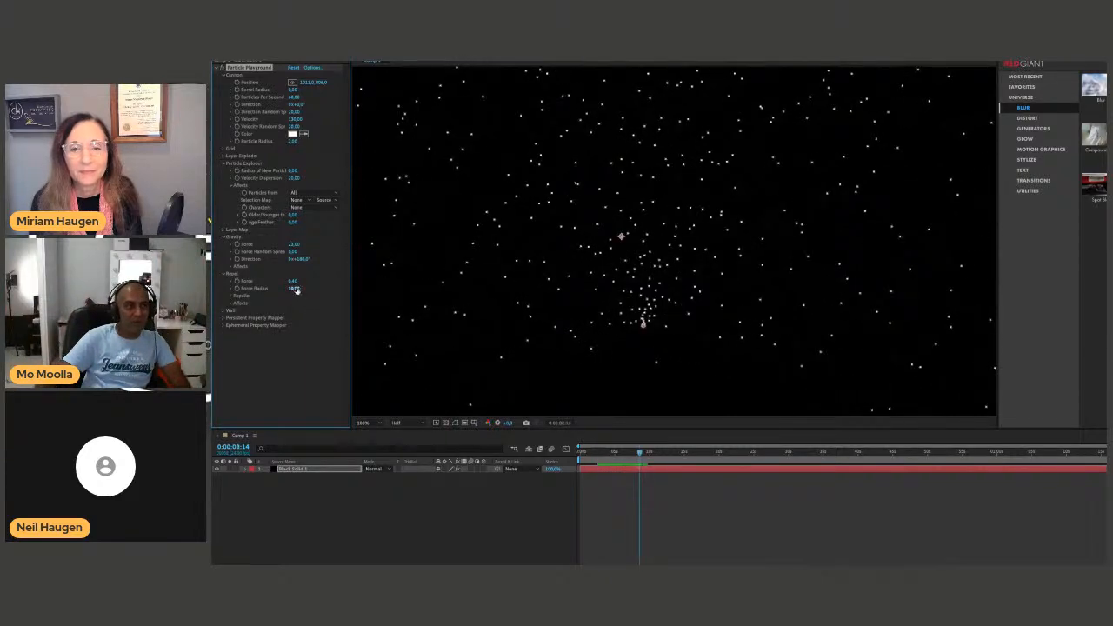
{"action": "key", "text": "space"}
{"action": "key", "text": "ctrl+z"}
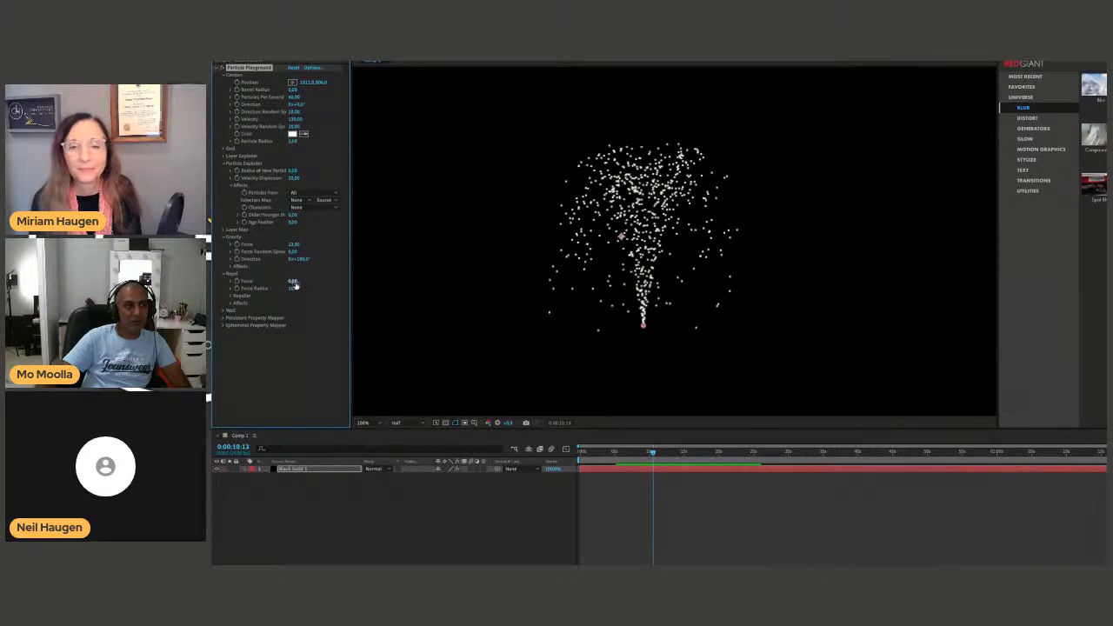
Set the Repel Force to about 0.19 and preview the particles from the start of the composition.
{"action": "left_click", "coordinate": [229, 282]}
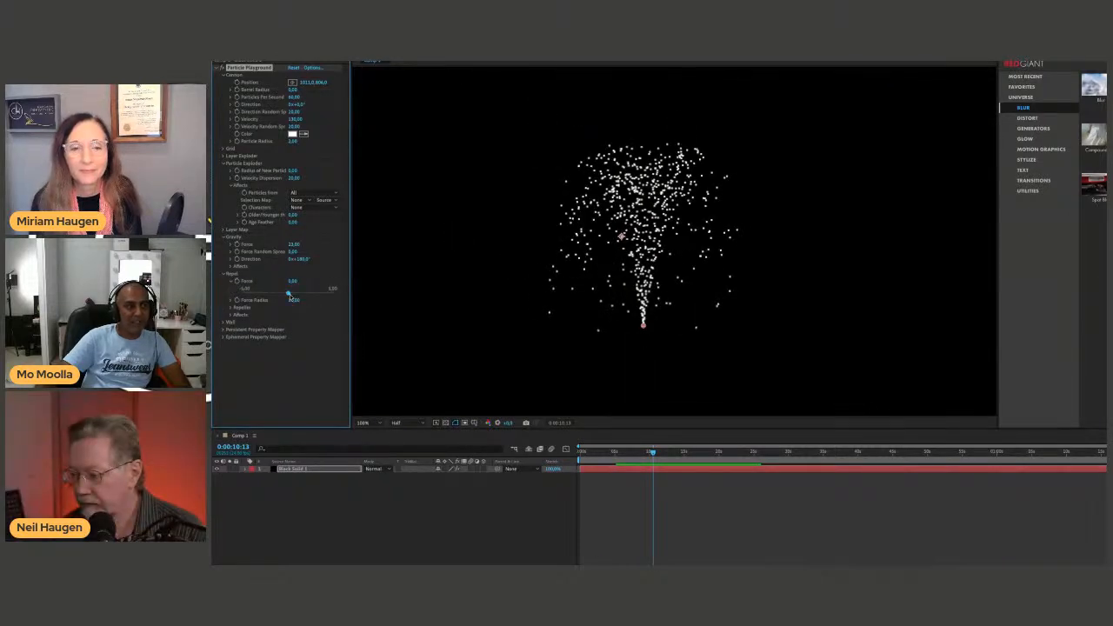
{"action": "left_click_drag", "start_coordinate": [290, 294], "coordinate": [290, 294]}
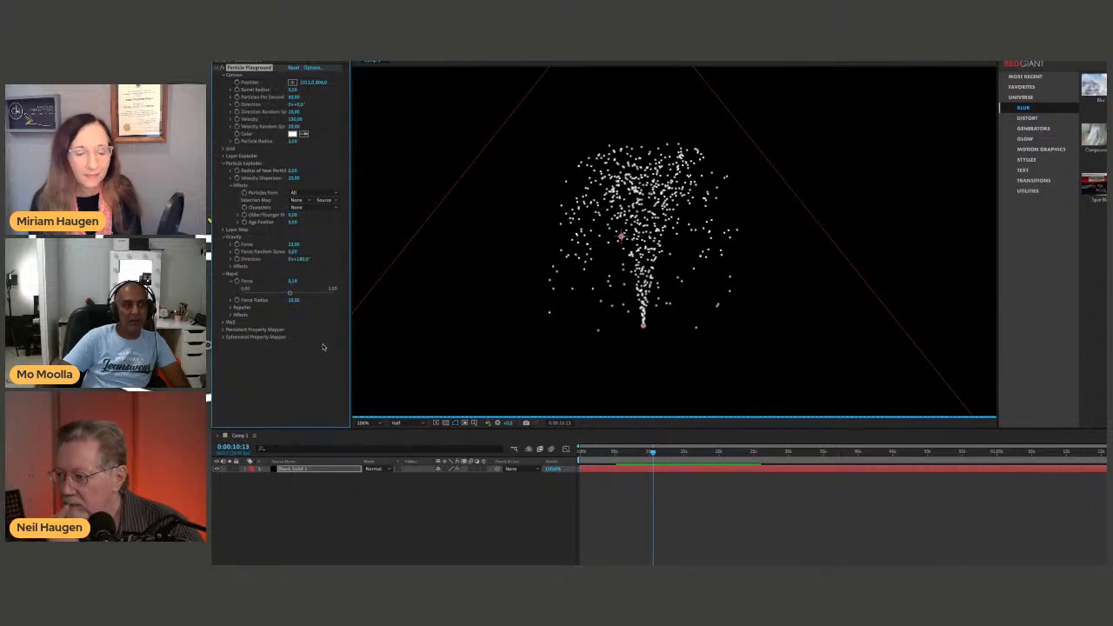
{"action": "left_click", "coordinate": [629, 546]}
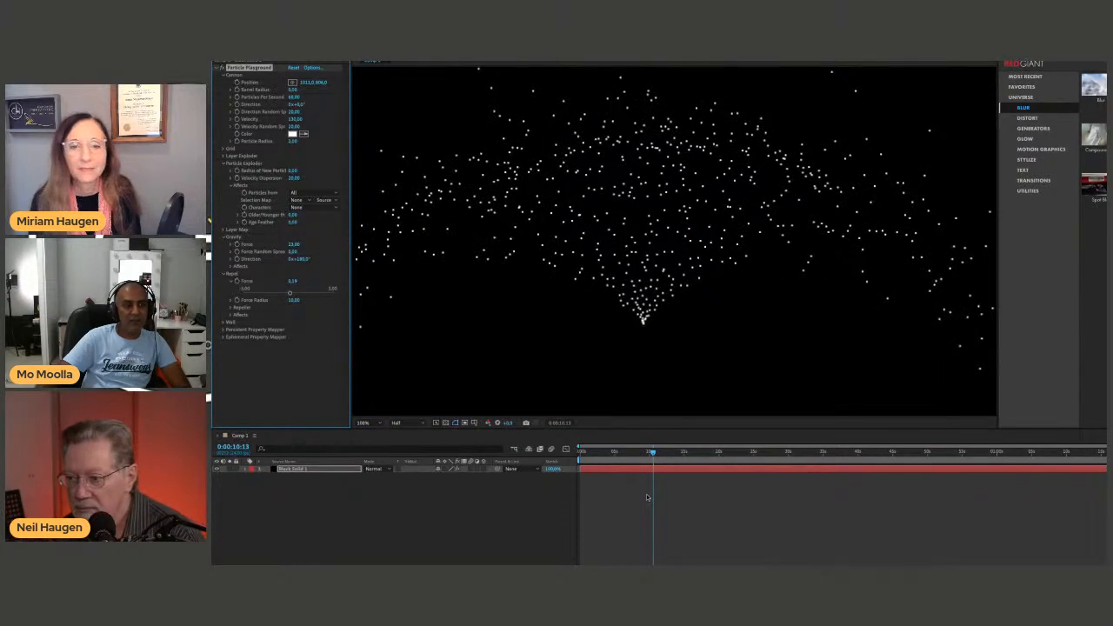
{"action": "key", "text": "Home"}
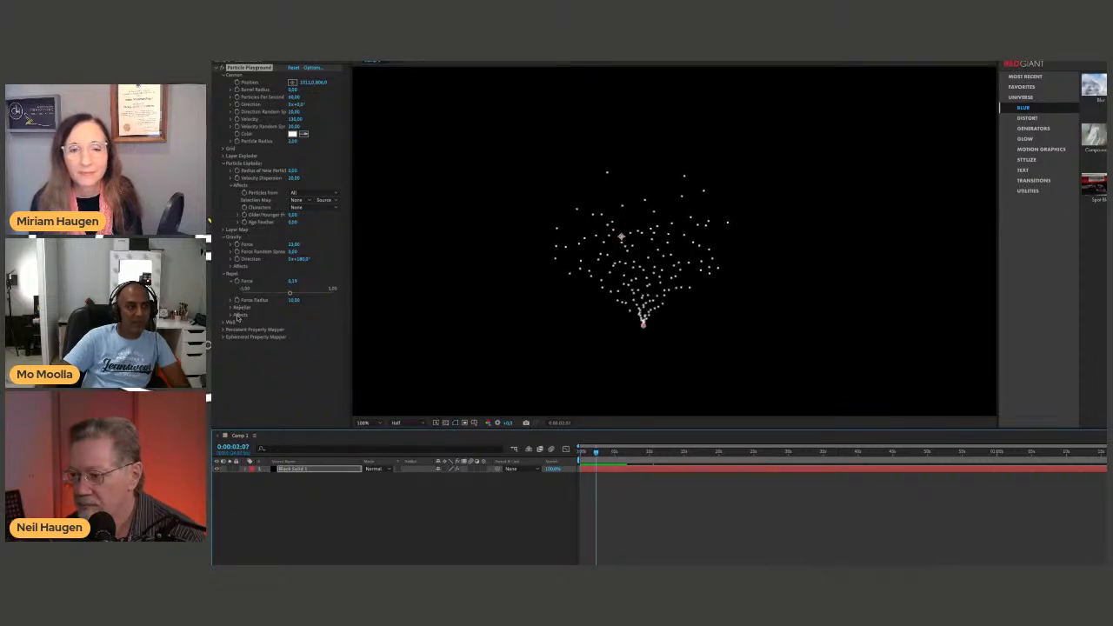
Increase the Repel Force Radius, preview the particles from the start, and expand the Repel Affects group.
{"action": "left_click_drag", "start_coordinate": [292, 301], "coordinate": [307, 306]}
{"action": "left_click_drag", "start_coordinate": [595, 453], "coordinate": [573, 456]}
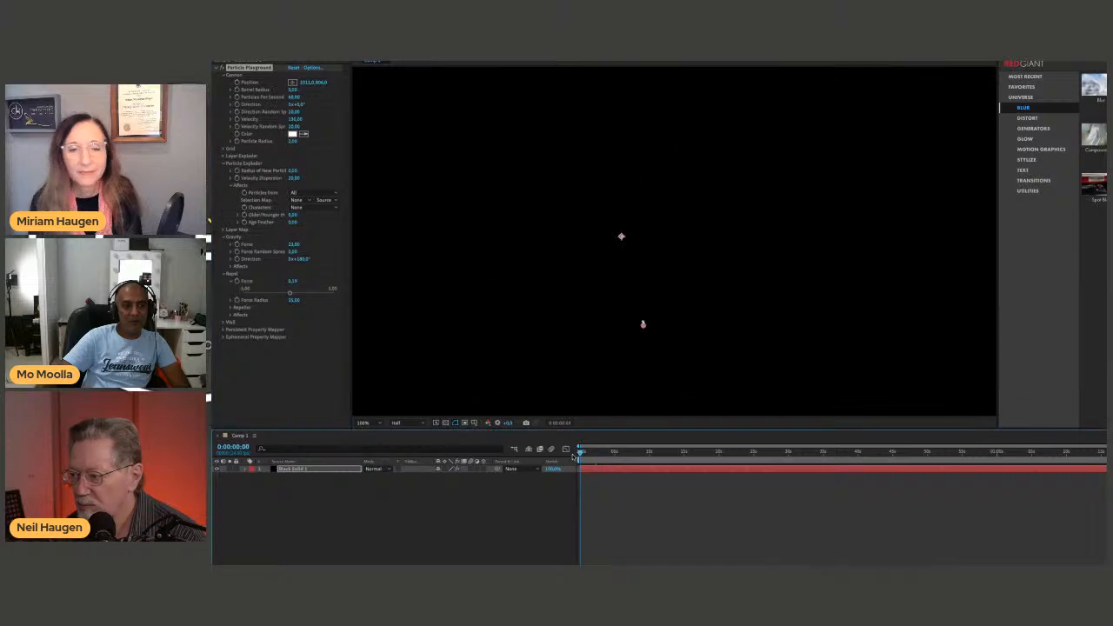
{"action": "key", "text": "space"}
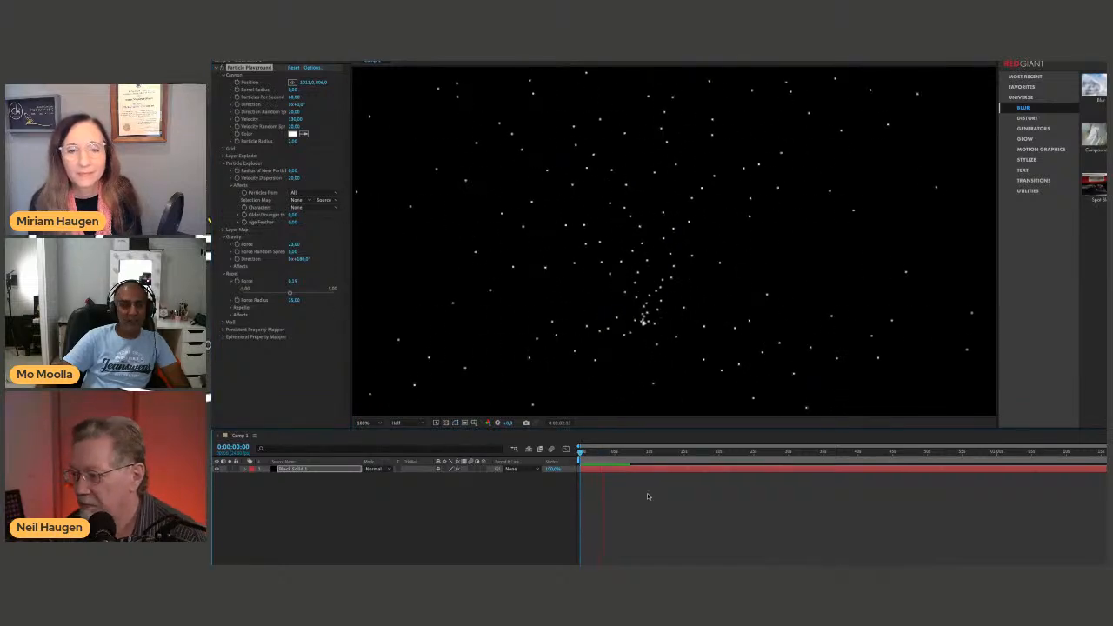
{"action": "left_click", "coordinate": [225, 314]}
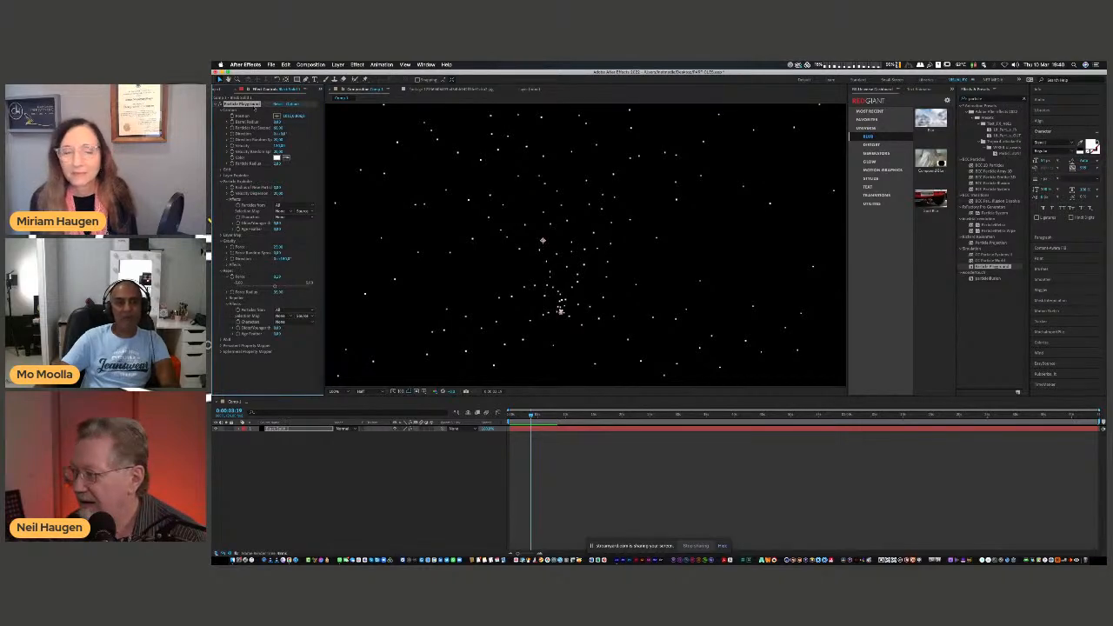
Delete Particle Playground from the black solid and apply the CC Particle World effect to it.
{"action": "key", "text": "Delete"}
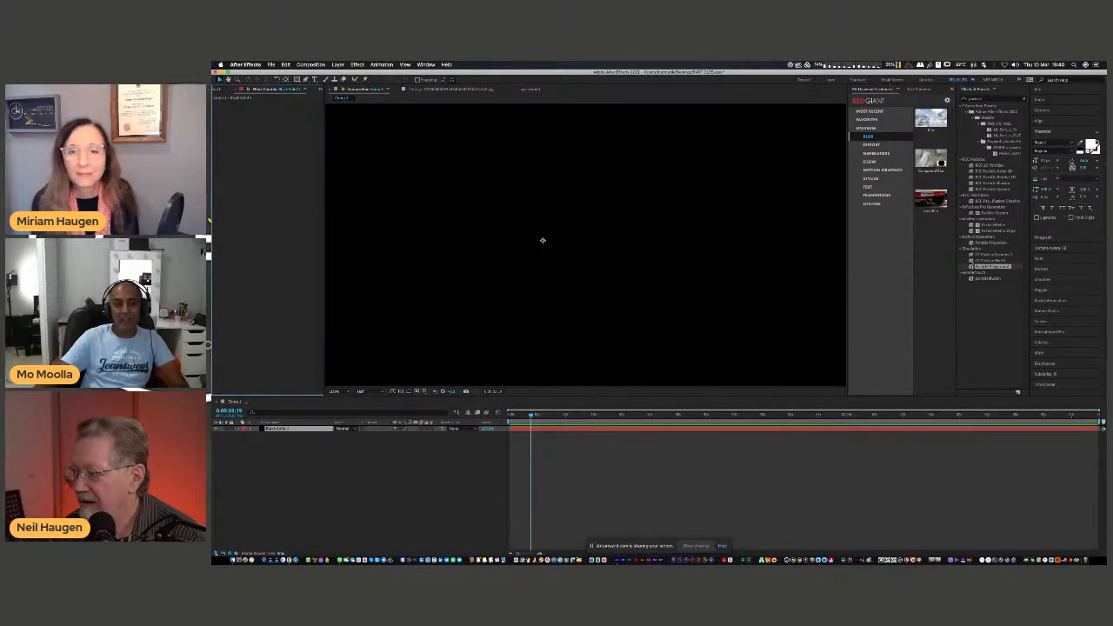
{"action": "left_click", "coordinate": [991, 260]}
{"action": "left_click_drag", "start_coordinate": [971, 262], "coordinate": [276, 432]}
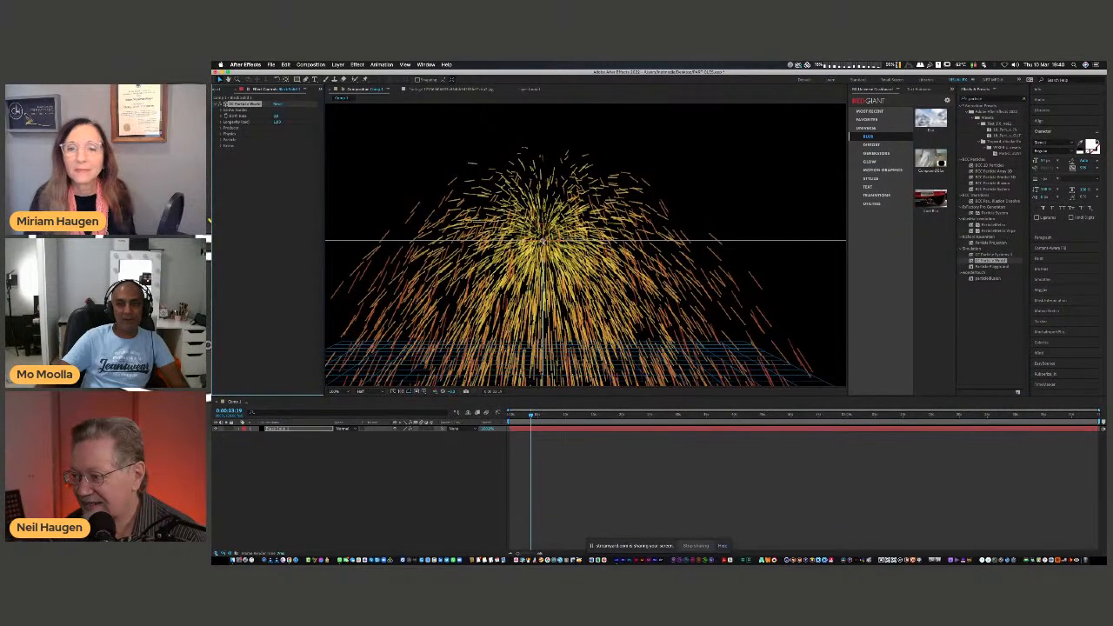
Preview the default CC Particle World animation, restarting playback from the beginning of the composition.
{"action": "key", "text": "space"}
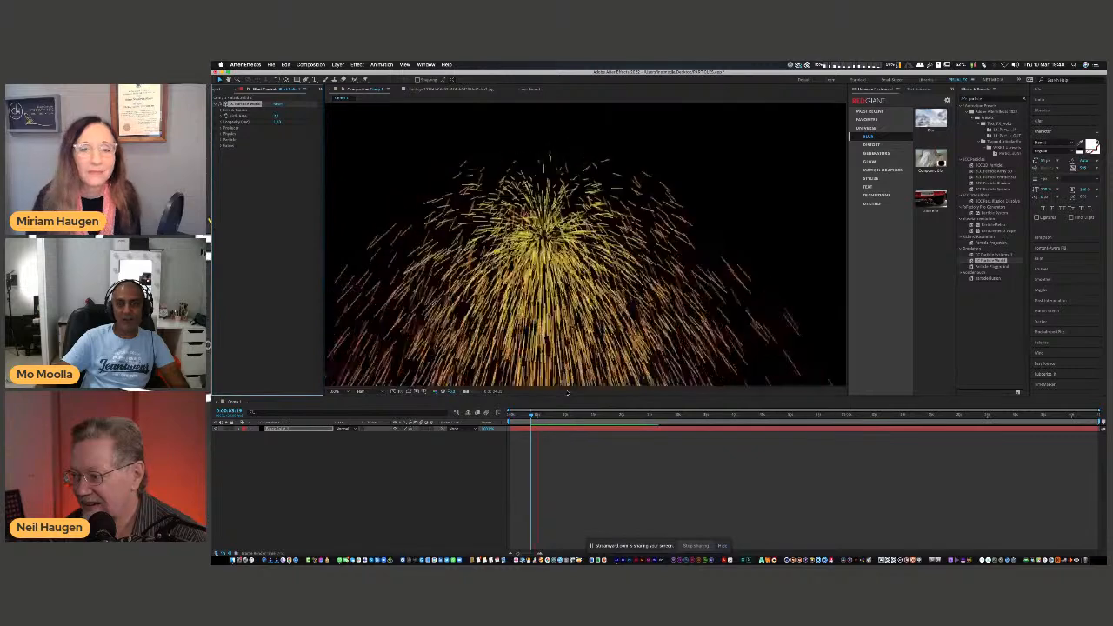
{"action": "key", "text": "space"}
{"action": "left_click", "coordinate": [510, 416]}
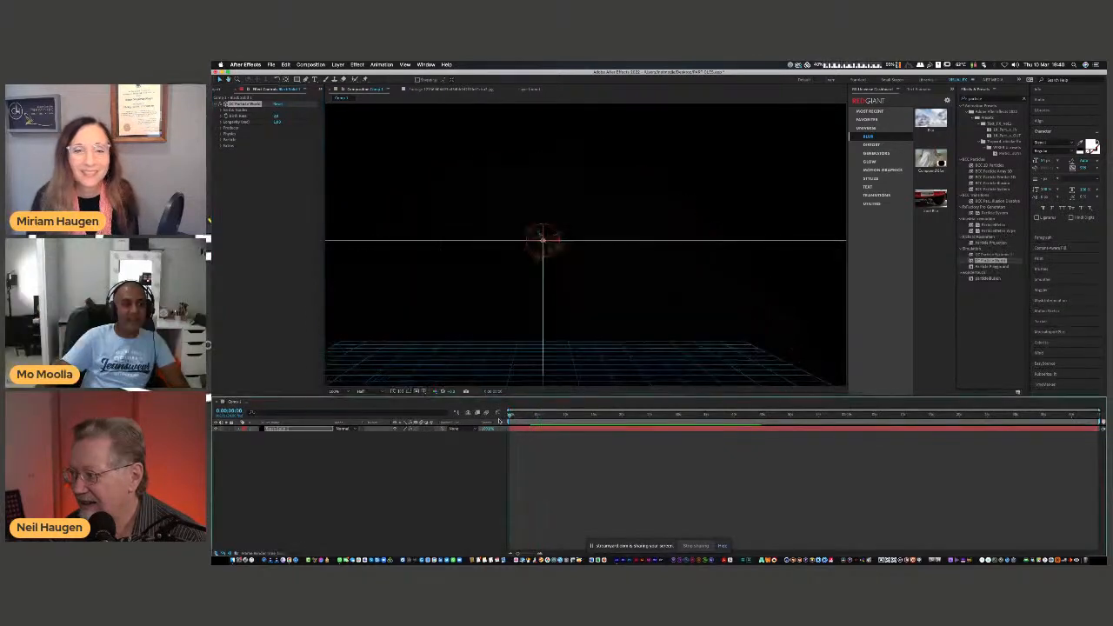
{"action": "key", "text": "space"}
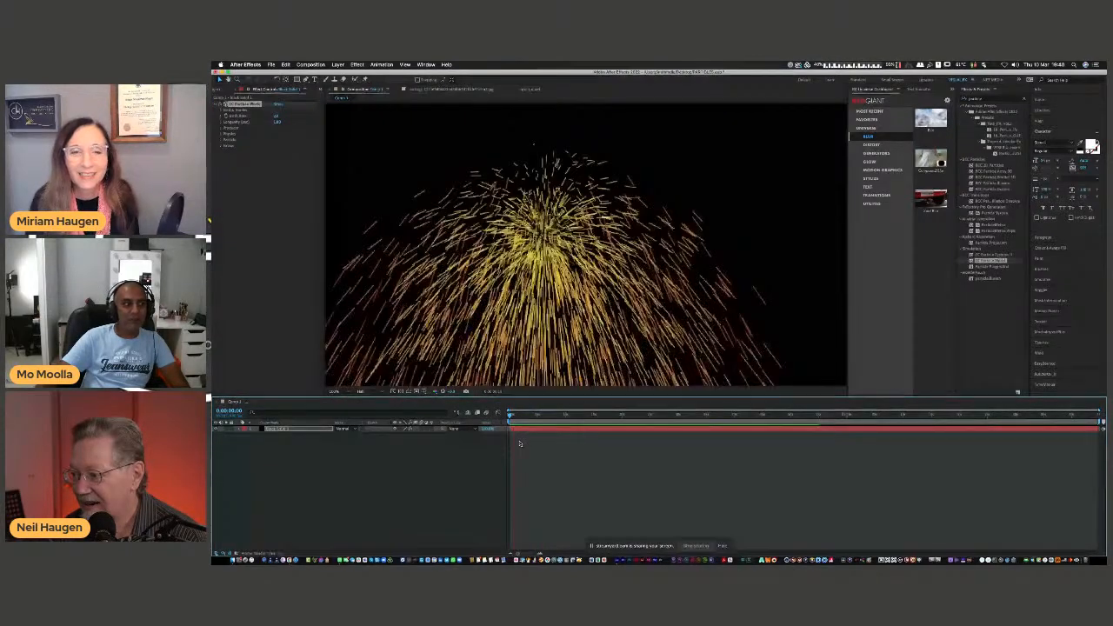
{"action": "key", "text": "space"}
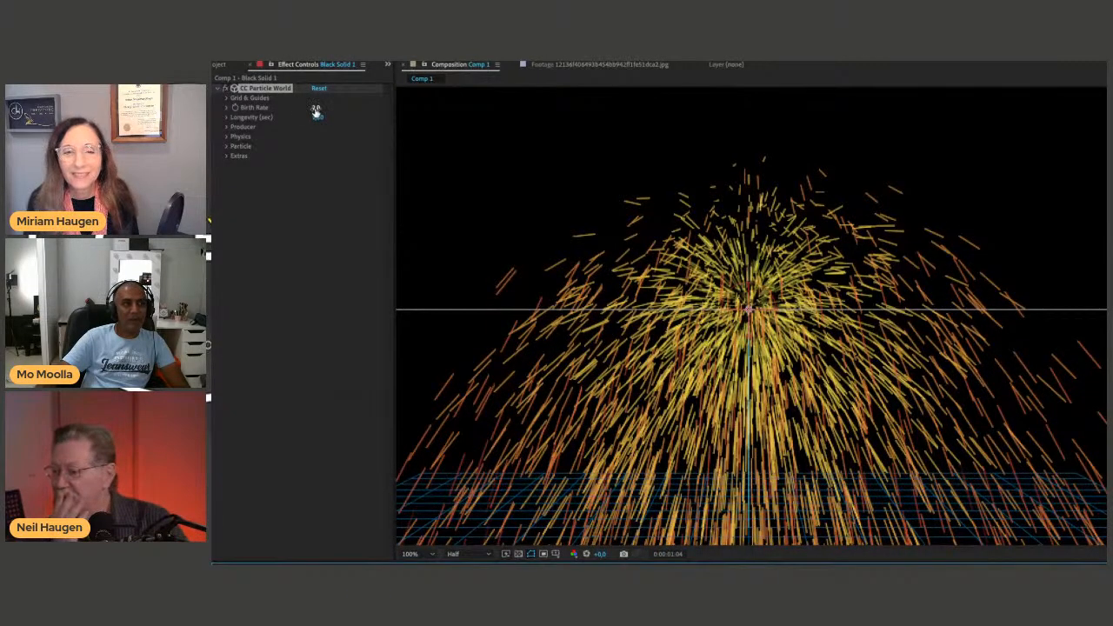
Set the CC Particle World Birth Rate to 0.1 and preview the particles.
{"action": "left_click_drag", "start_coordinate": [315, 111], "coordinate": [308, 157]}
{"action": "key", "text": "space"}
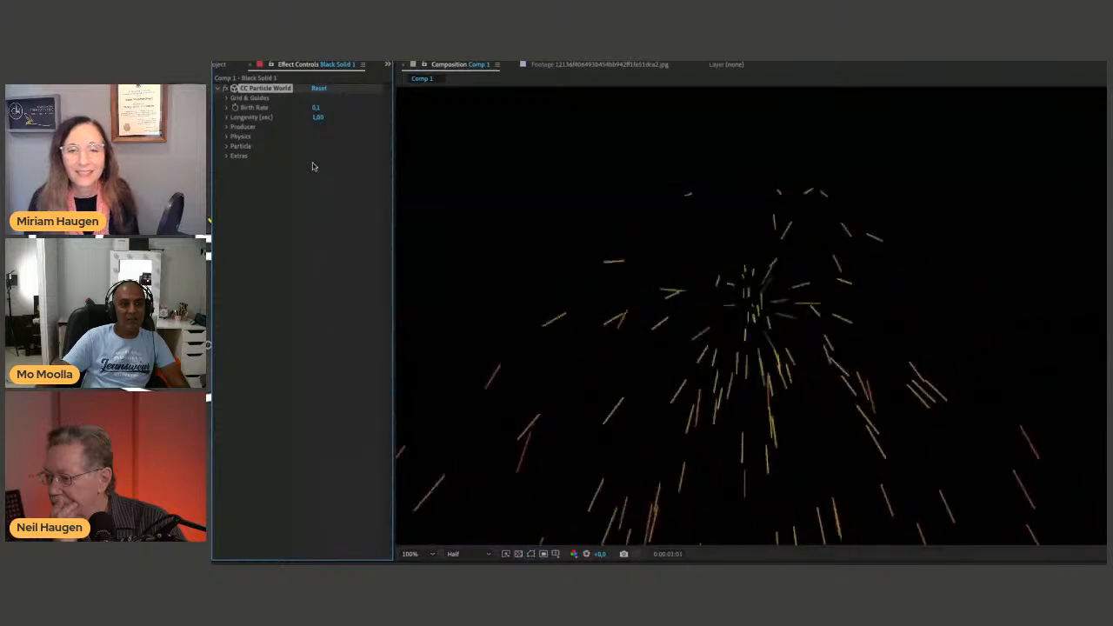
{"action": "key", "text": "space"}
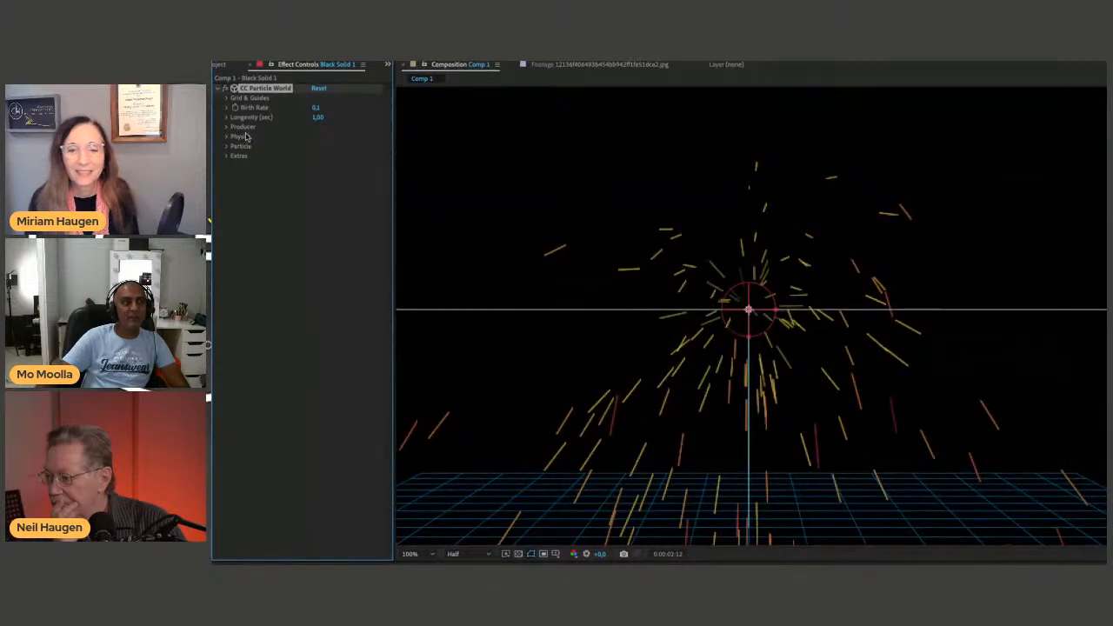
Expand the Producer settings, set the particle Longevity to 1.90 seconds, and preview the particles.
{"action": "left_click", "coordinate": [228, 127]}
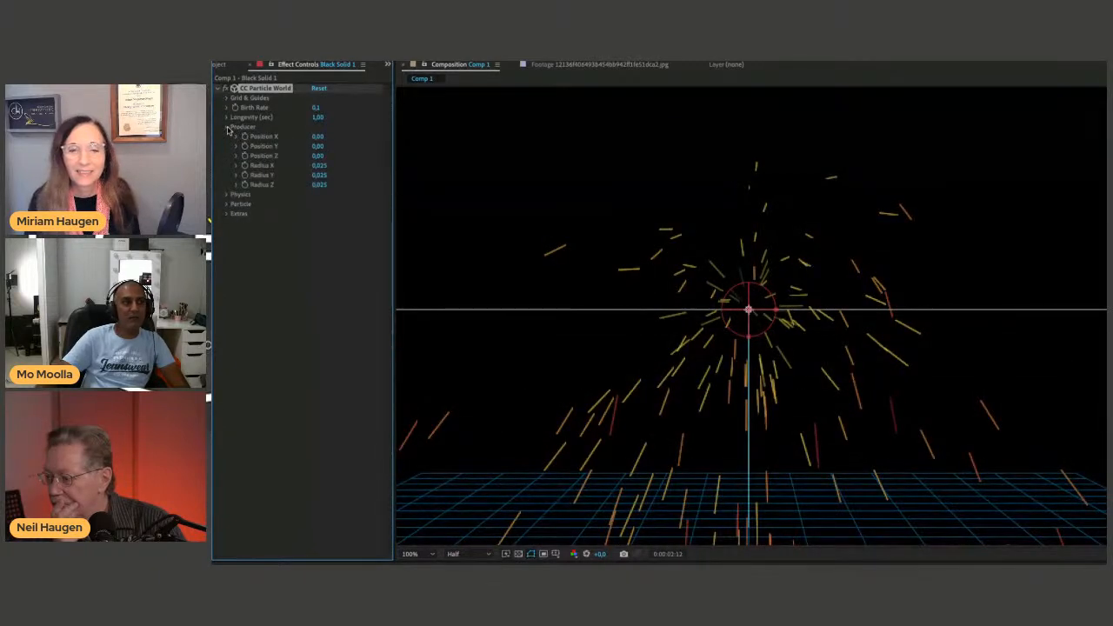
{"action": "left_click", "coordinate": [226, 117]}
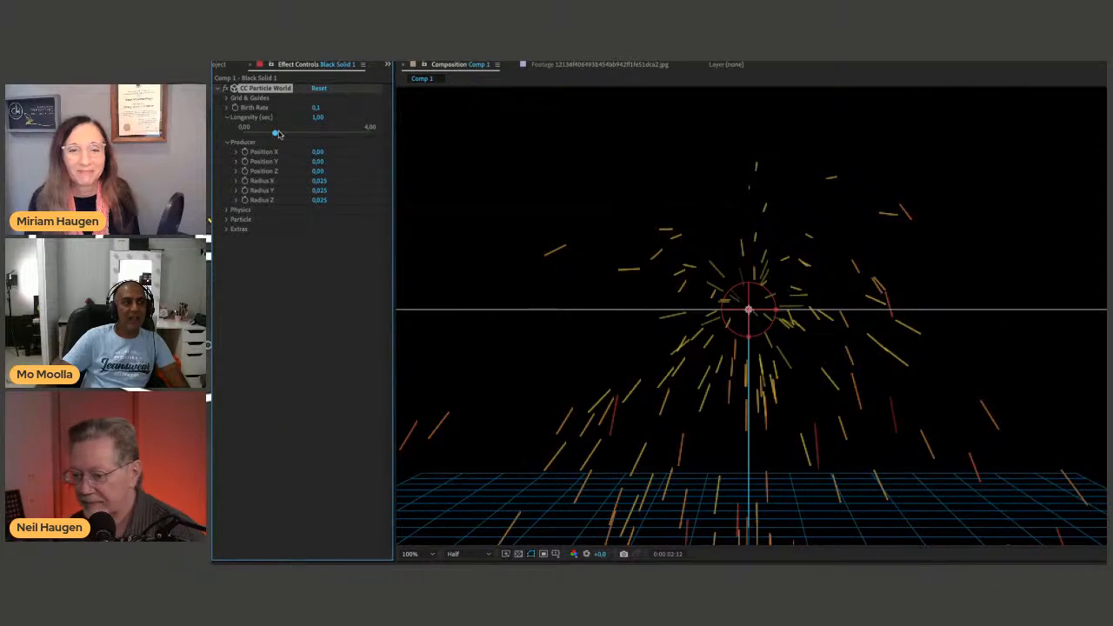
{"action": "mouse_move", "coordinate": [294, 140]}
{"action": "left_mouse_down"}
{"action": "mouse_move", "coordinate": [233, 142]}
{"action": "mouse_move", "coordinate": [305, 137]}
{"action": "left_mouse_up"}
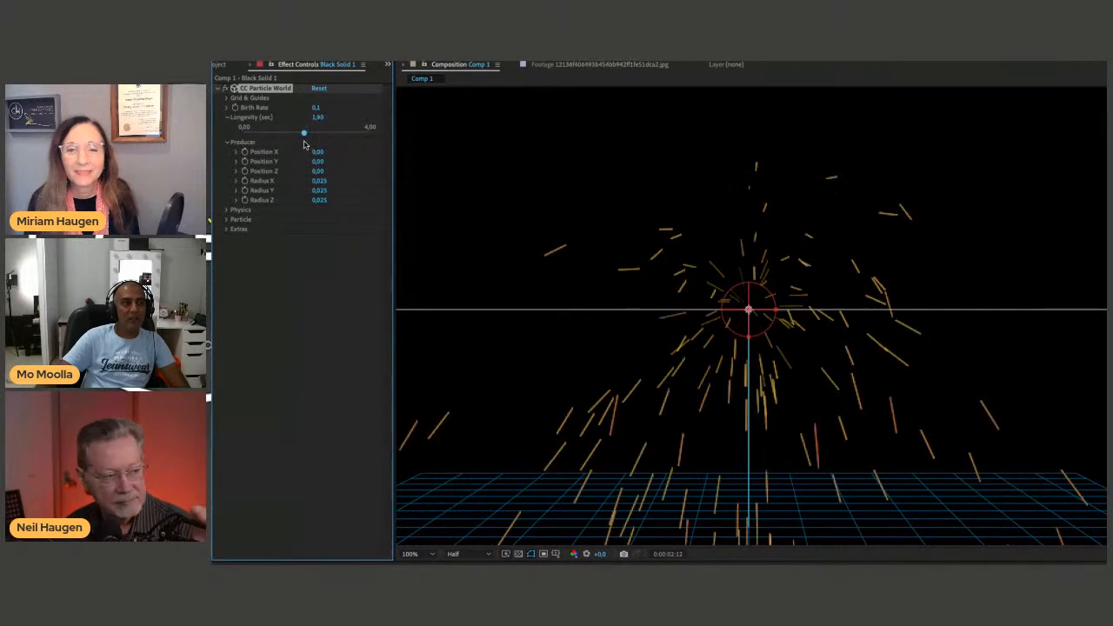
{"action": "key", "text": "space"}
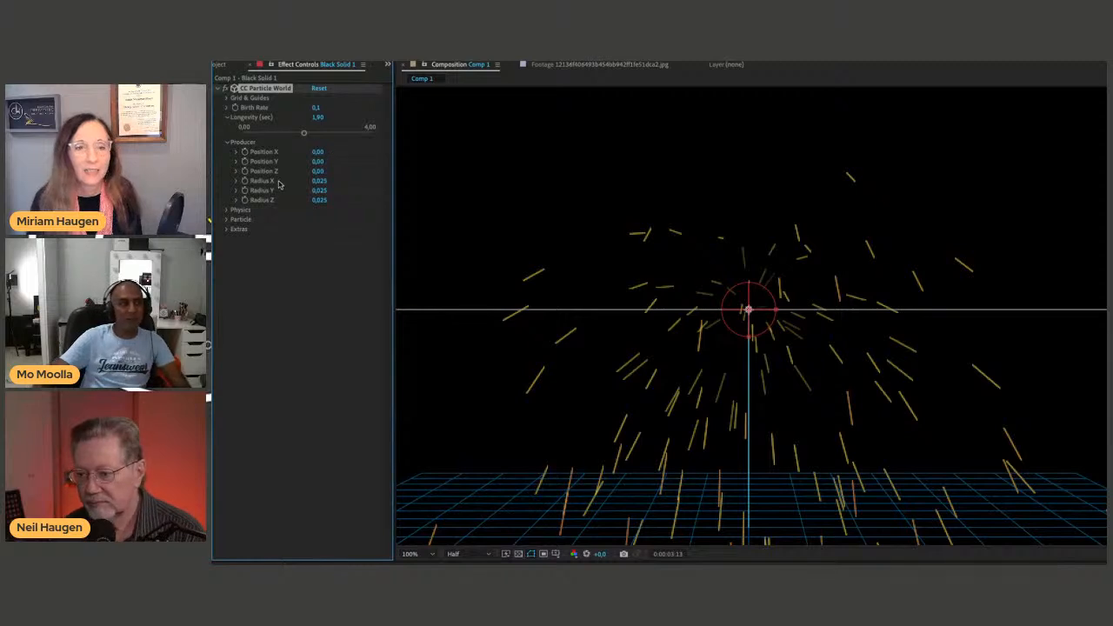
Expand the Physics settings, try the Twirl animation, and switch the Animation type to Fire.
{"action": "left_click", "coordinate": [228, 211]}
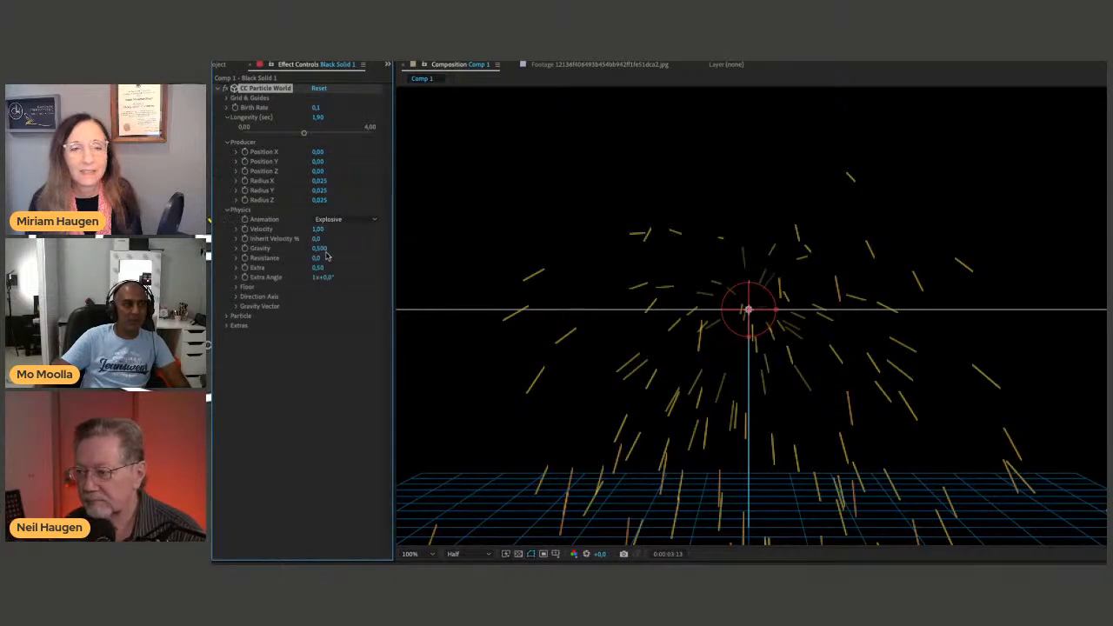
{"action": "left_click", "coordinate": [330, 220]}
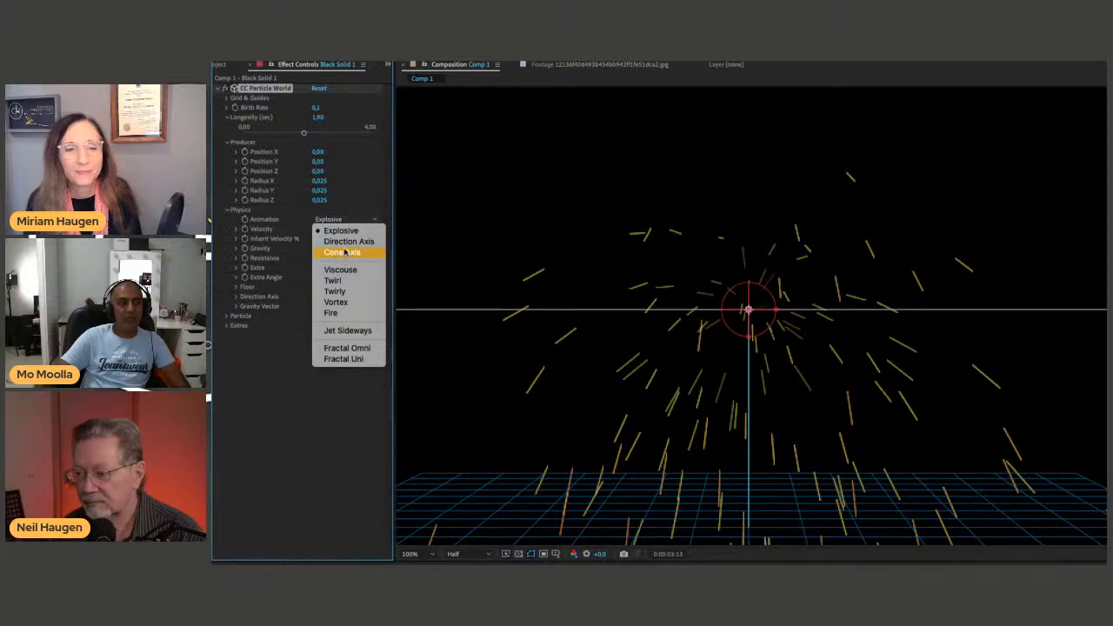
{"action": "left_click", "coordinate": [339, 280]}
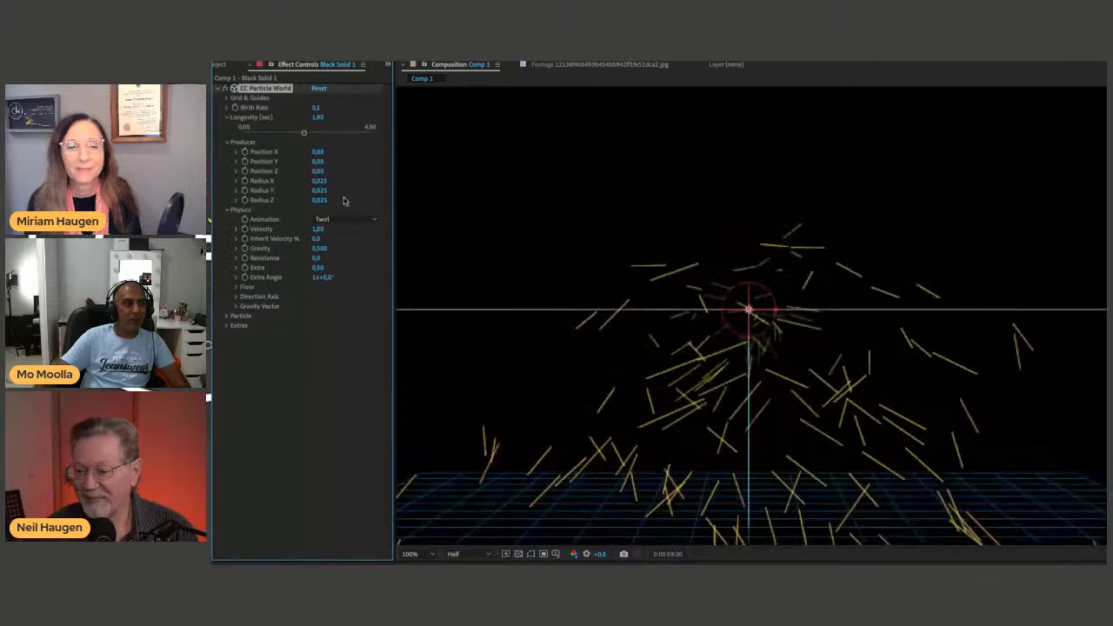
{"action": "left_click", "coordinate": [332, 219]}
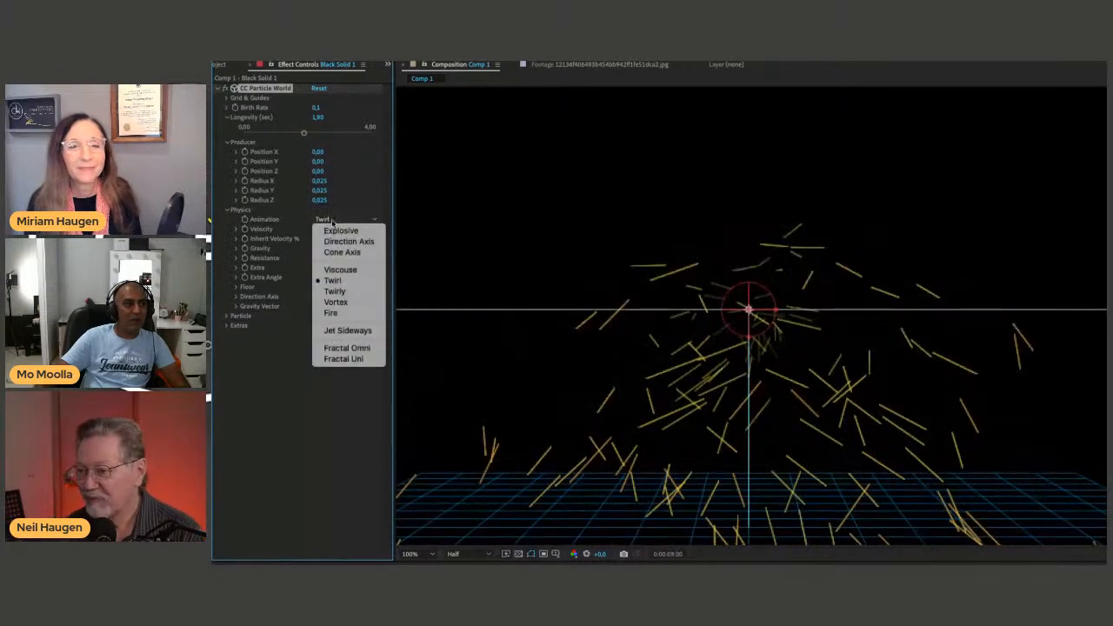
{"action": "left_click", "coordinate": [353, 312]}
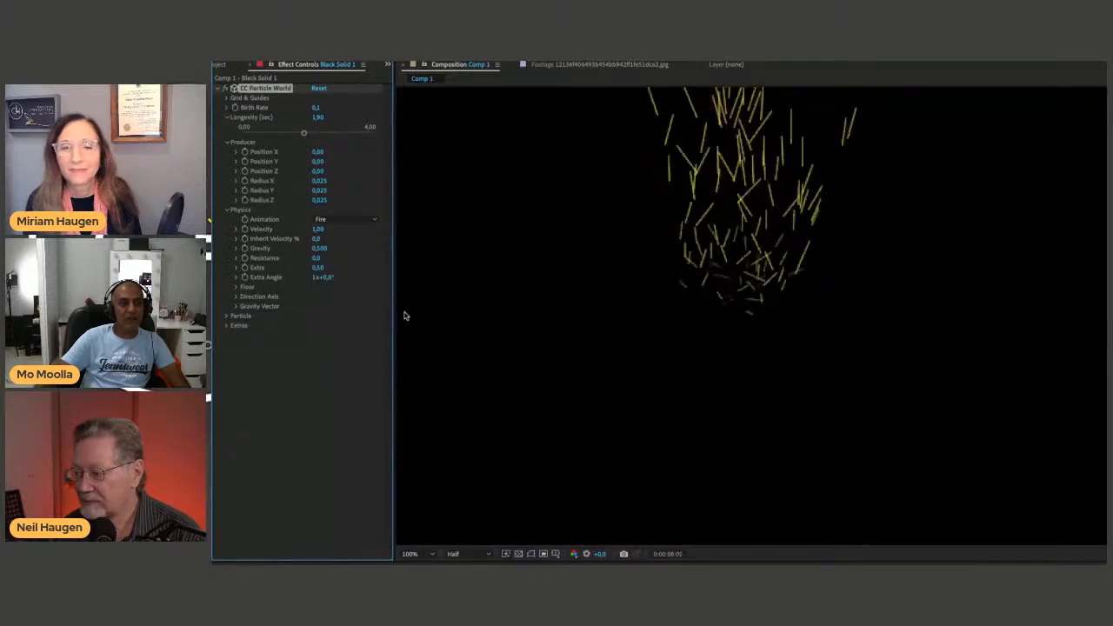
Set the Physics Velocity to about -0.06, preview a Gravity of about 0.09, and undo the Gravity change.
{"action": "left_click_drag", "start_coordinate": [319, 229], "coordinate": [304, 233]}
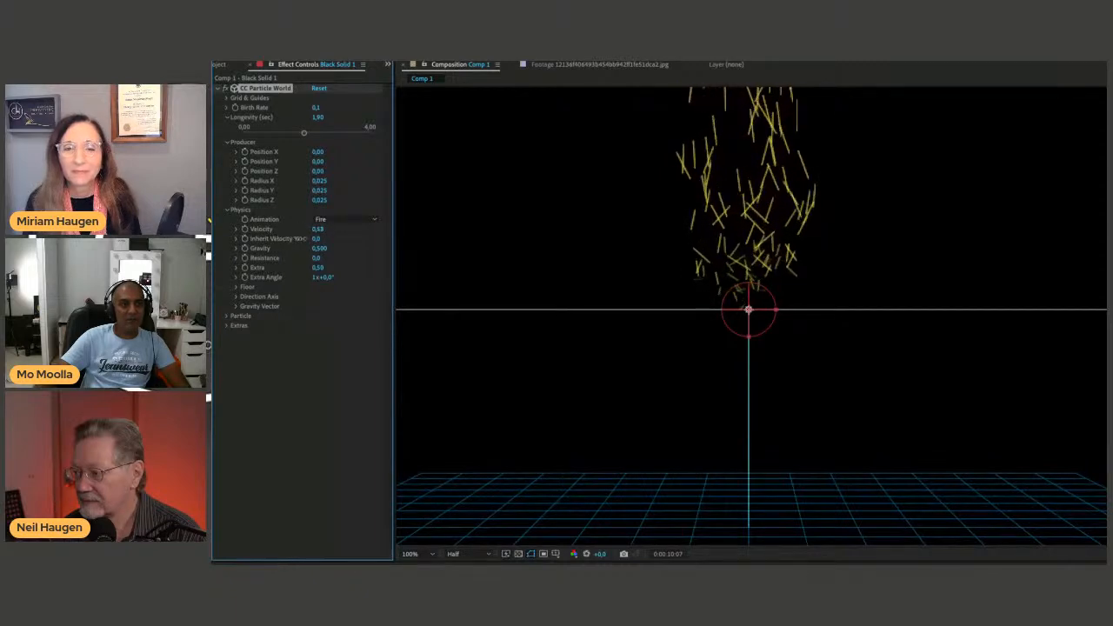
{"action": "mouse_move", "coordinate": [304, 233]}
{"action": "left_mouse_down"}
{"action": "mouse_move", "coordinate": [236, 238]}
{"action": "mouse_move", "coordinate": [256, 247]}
{"action": "left_mouse_up"}
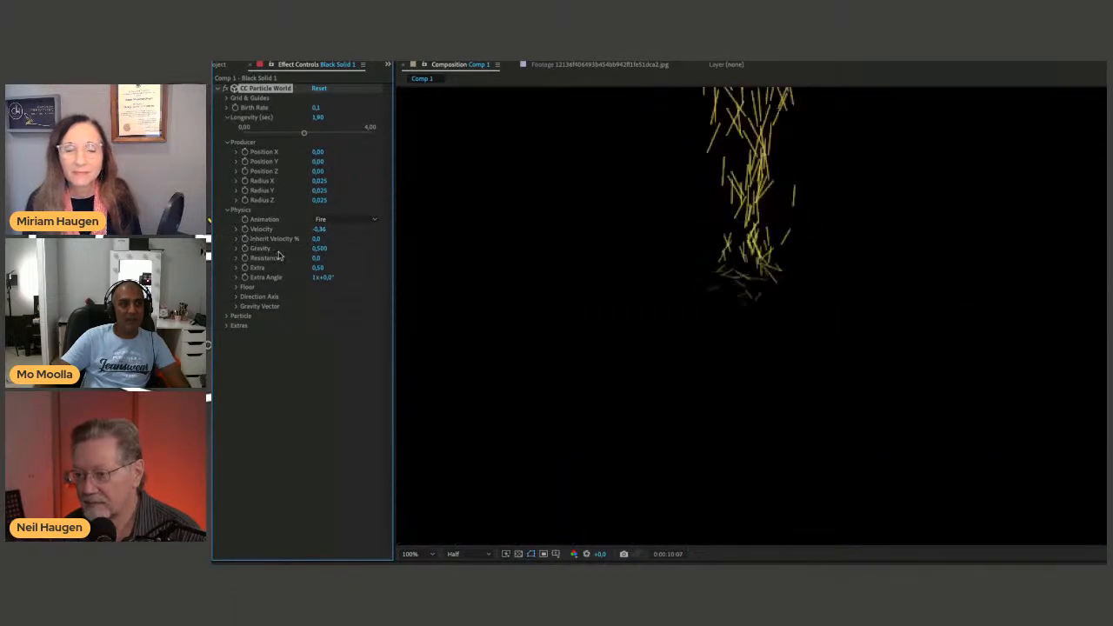
{"action": "mouse_move", "coordinate": [318, 229]}
{"action": "left_mouse_down"}
{"action": "mouse_move", "coordinate": [349, 232]}
{"action": "mouse_move", "coordinate": [300, 253]}
{"action": "left_mouse_up"}
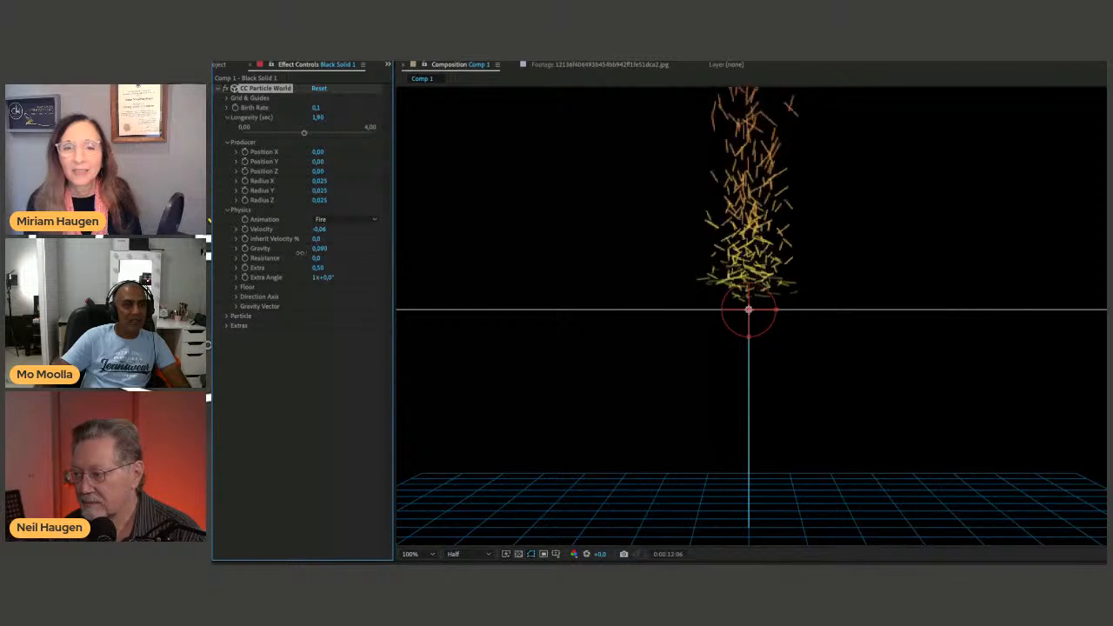
{"action": "key", "text": "space"}
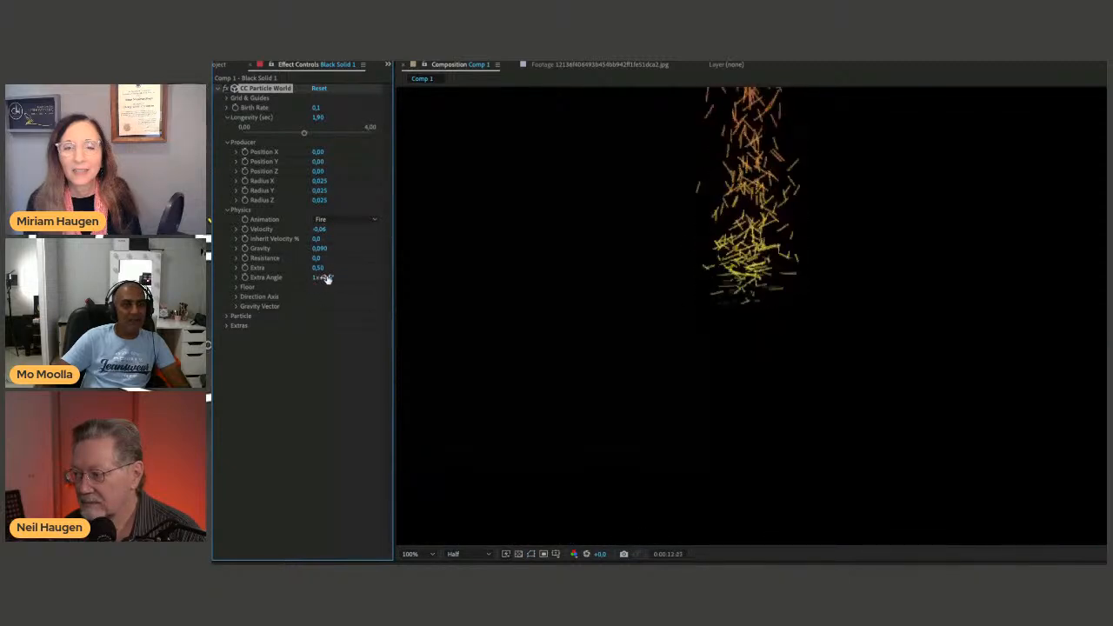
{"action": "key", "text": "space"}
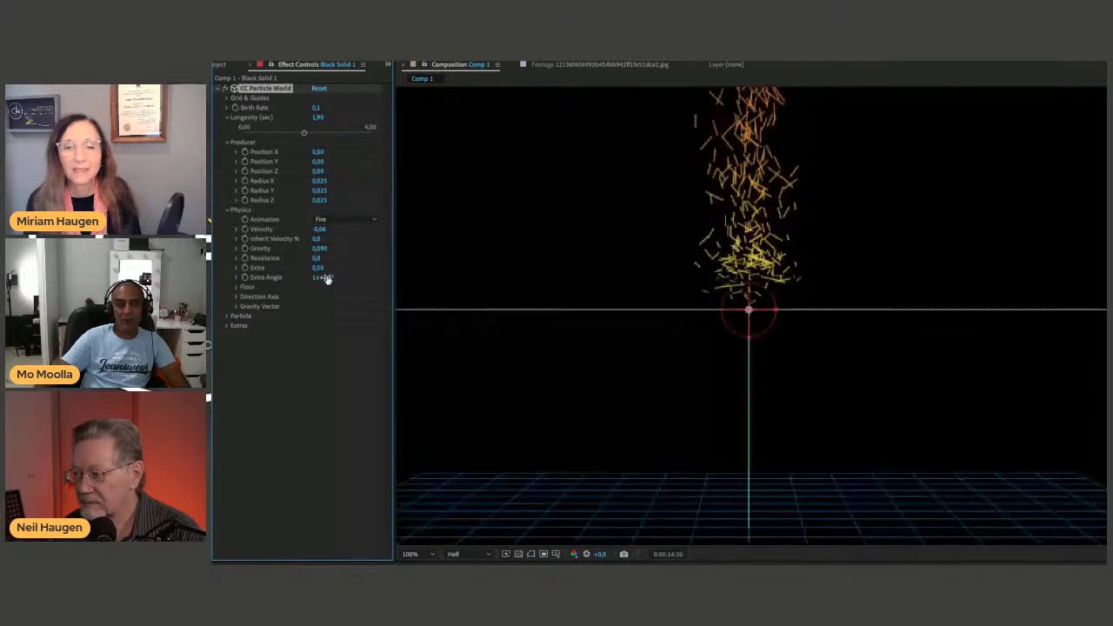
{"action": "key", "text": "ctrl+z"}
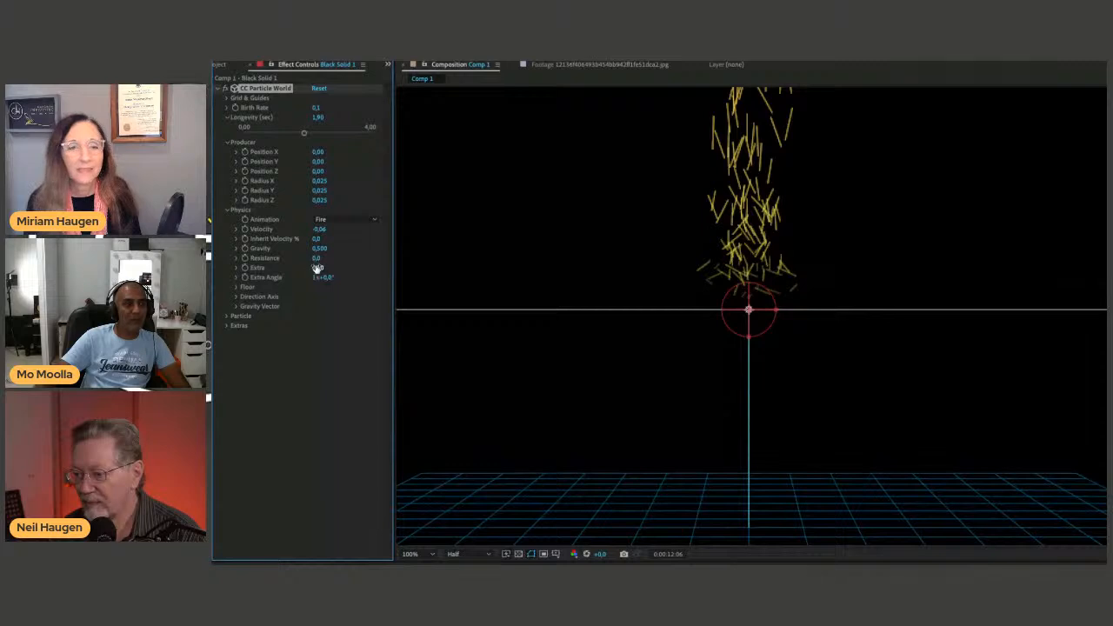
Expand the Floor settings, set the Floor Position to about 0.00, and preview the particles.
{"action": "left_click", "coordinate": [236, 287]}
{"action": "mouse_move", "coordinate": [317, 299]}
{"action": "left_mouse_down"}
{"action": "mouse_move", "coordinate": [328, 297]}
{"action": "mouse_move", "coordinate": [283, 298]}
{"action": "mouse_move", "coordinate": [305, 297]}
{"action": "left_mouse_up"}
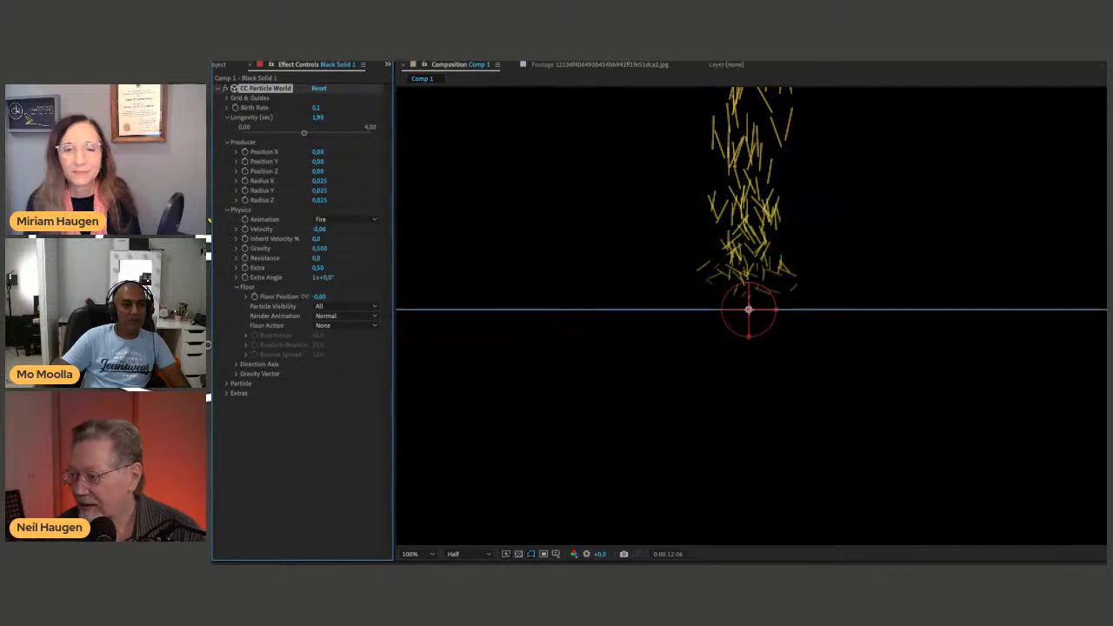
{"action": "key", "text": "space"}
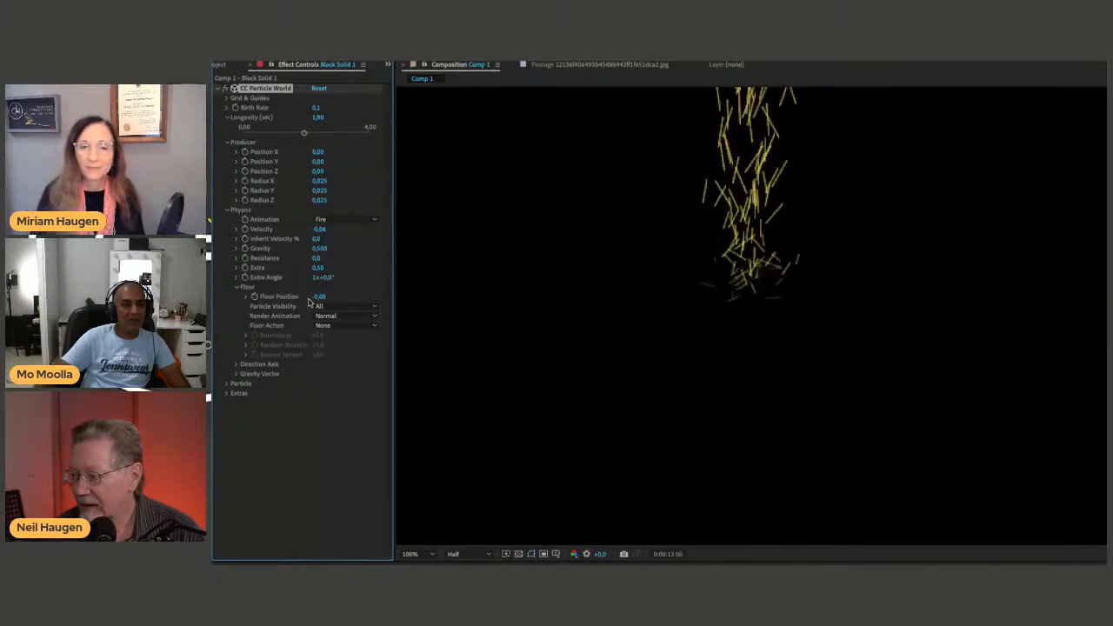
{"action": "key", "text": "space"}
Try the Reflected on Floor option for the floor's Render Animation and preview the particles.
{"action": "left_click", "coordinate": [336, 318]}
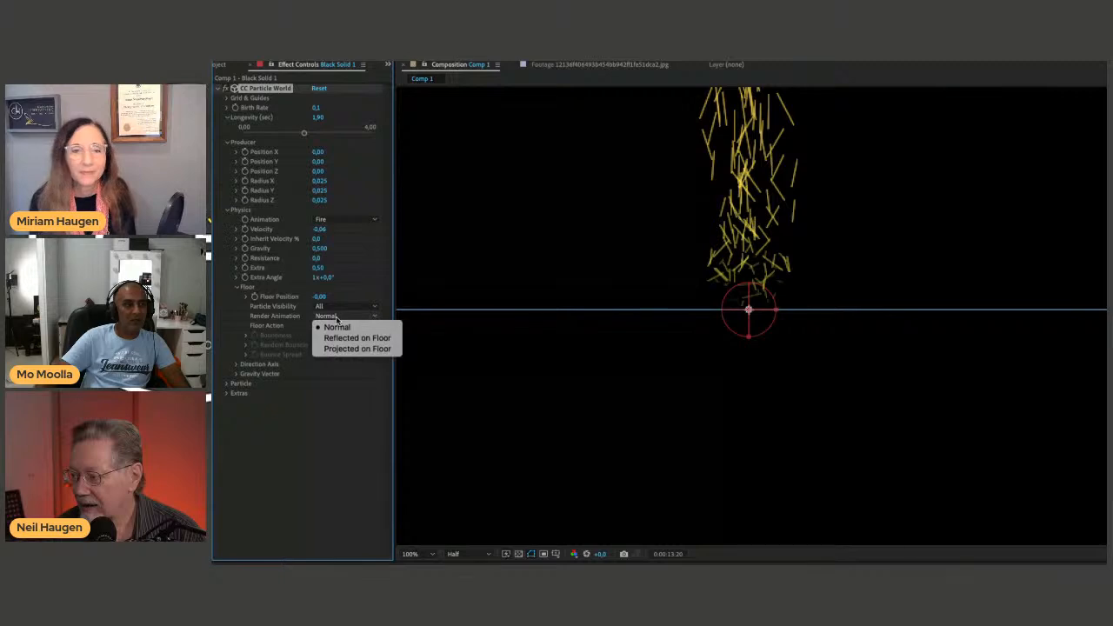
{"action": "left_click", "coordinate": [340, 337]}
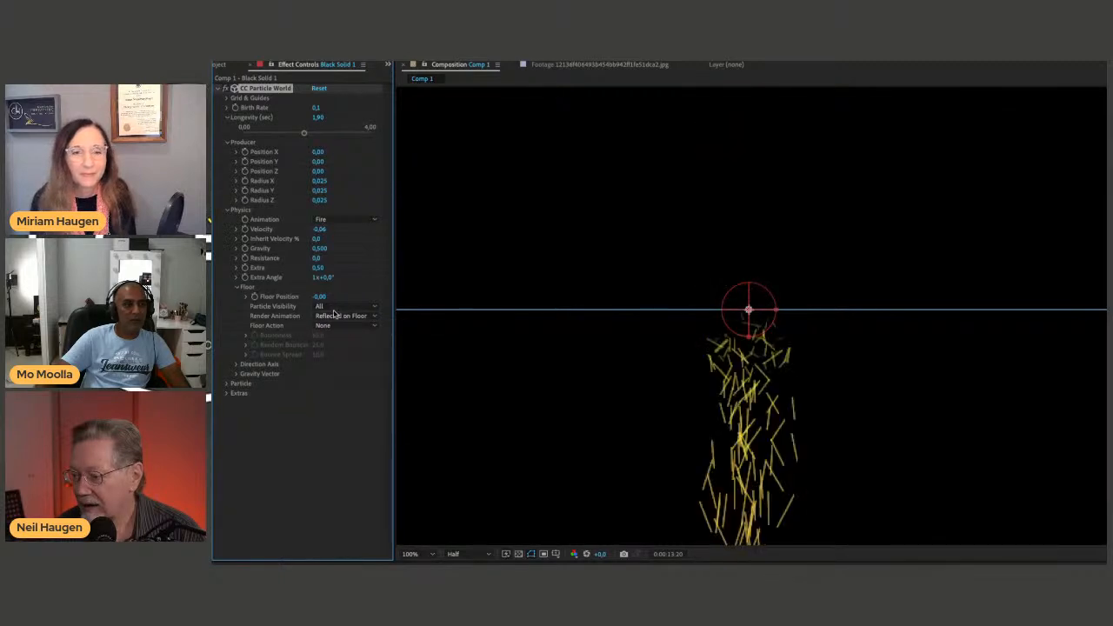
{"action": "key", "text": "space"}
{"action": "key", "text": "space"}
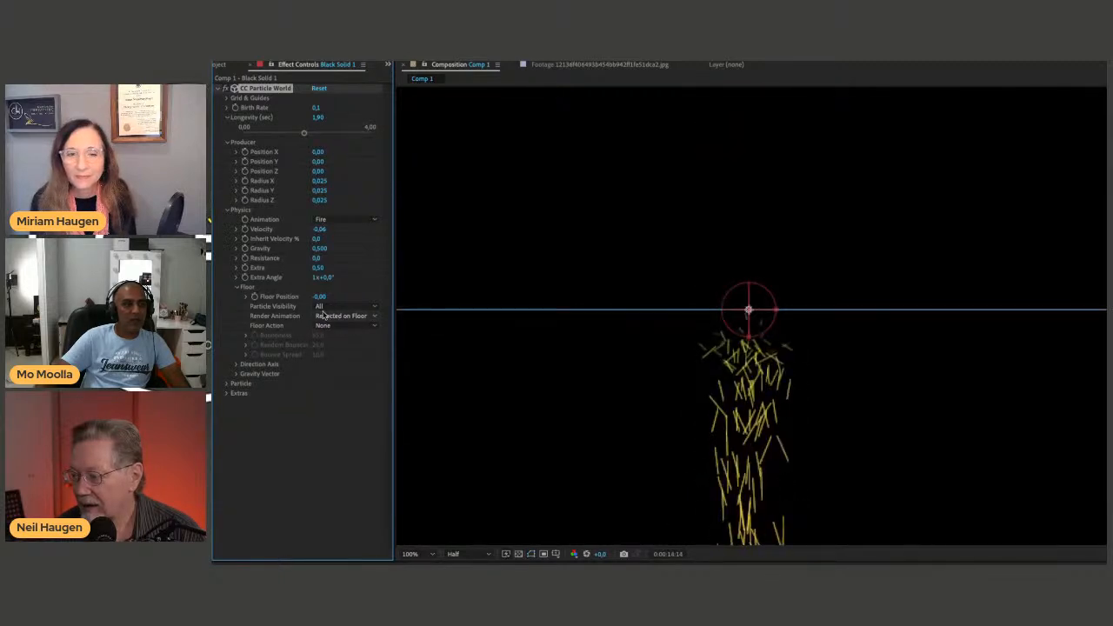
Set the Floor Position to about 0.05, switch Render Animation to Projected on Floor, and preview the particles.
{"action": "left_click_drag", "start_coordinate": [323, 295], "coordinate": [332, 301]}
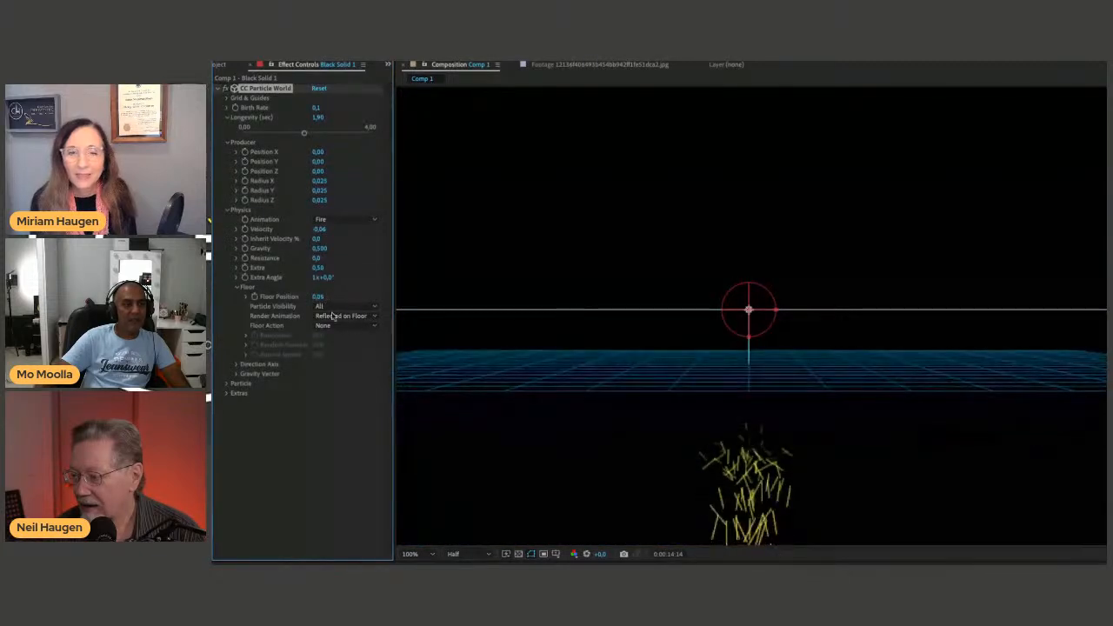
{"action": "left_click", "coordinate": [351, 317]}
{"action": "left_click", "coordinate": [355, 348]}
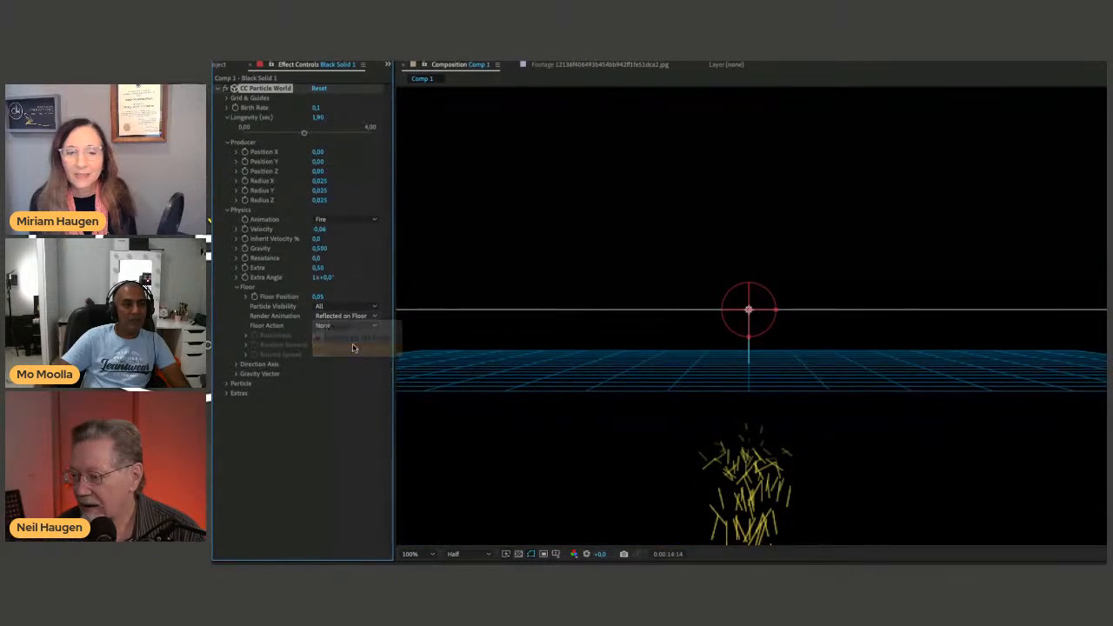
{"action": "key", "text": "space"}
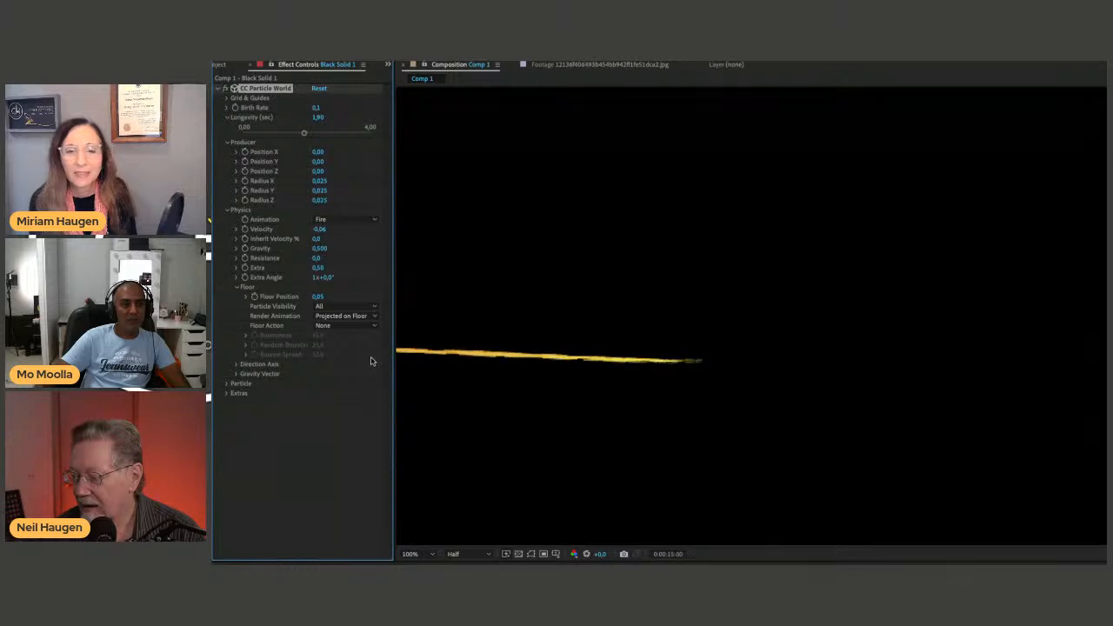
{"action": "left_click", "coordinate": [356, 317]}
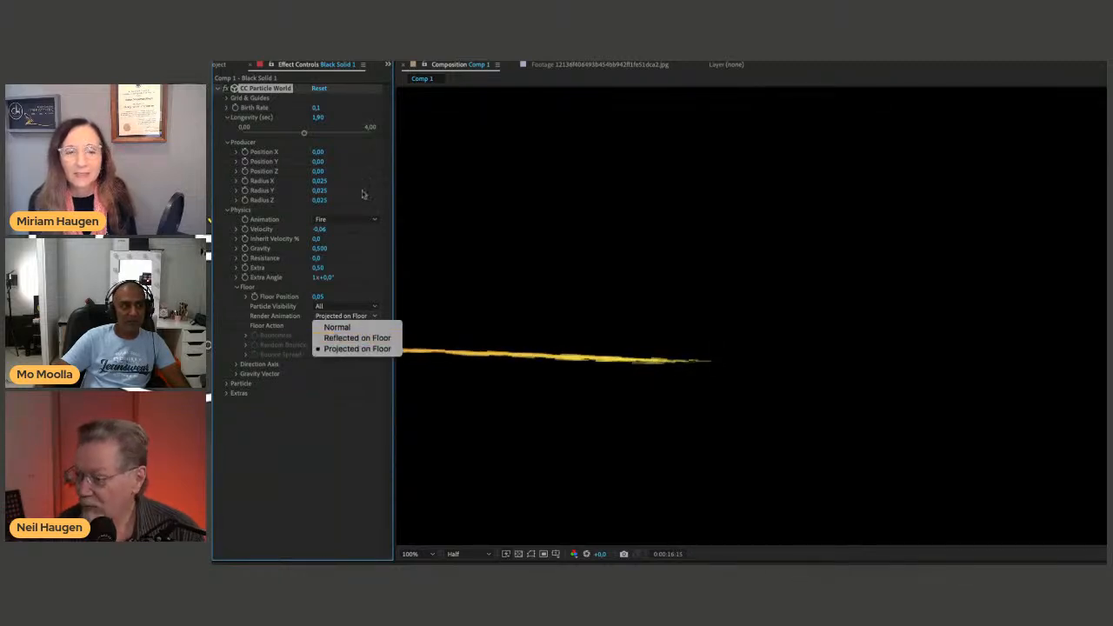
{"action": "left_click", "coordinate": [347, 168]}
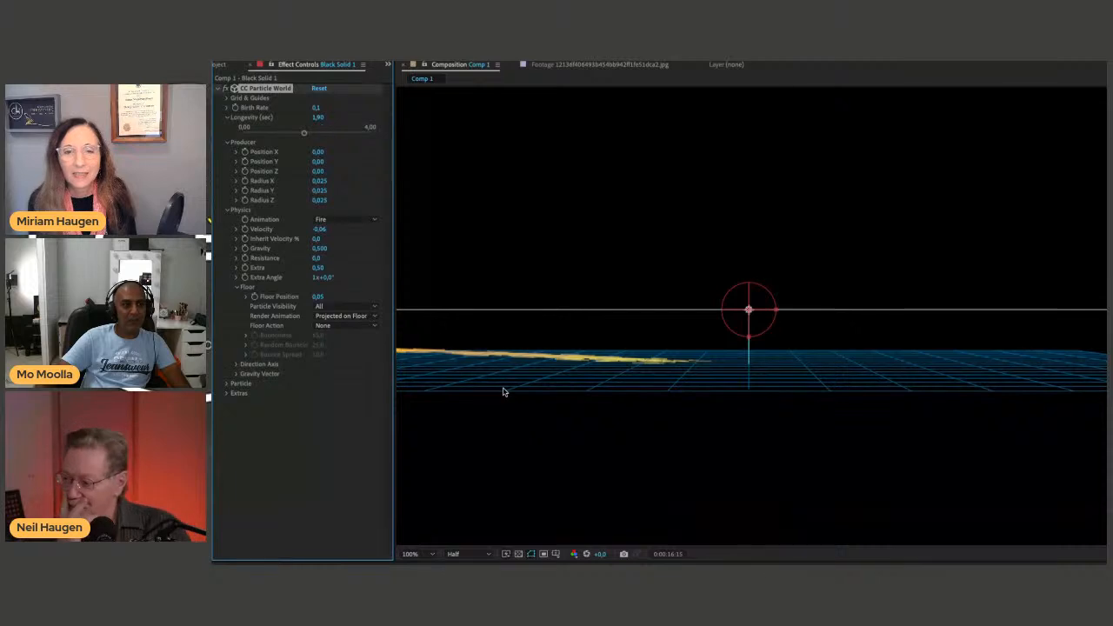
Raise the Birth Rate to about 26.8 and preview the particles projected on the floor.
{"action": "left_click_drag", "start_coordinate": [319, 151], "coordinate": [355, 153]}
{"action": "key", "text": "space"}
{"action": "key", "text": "space"}
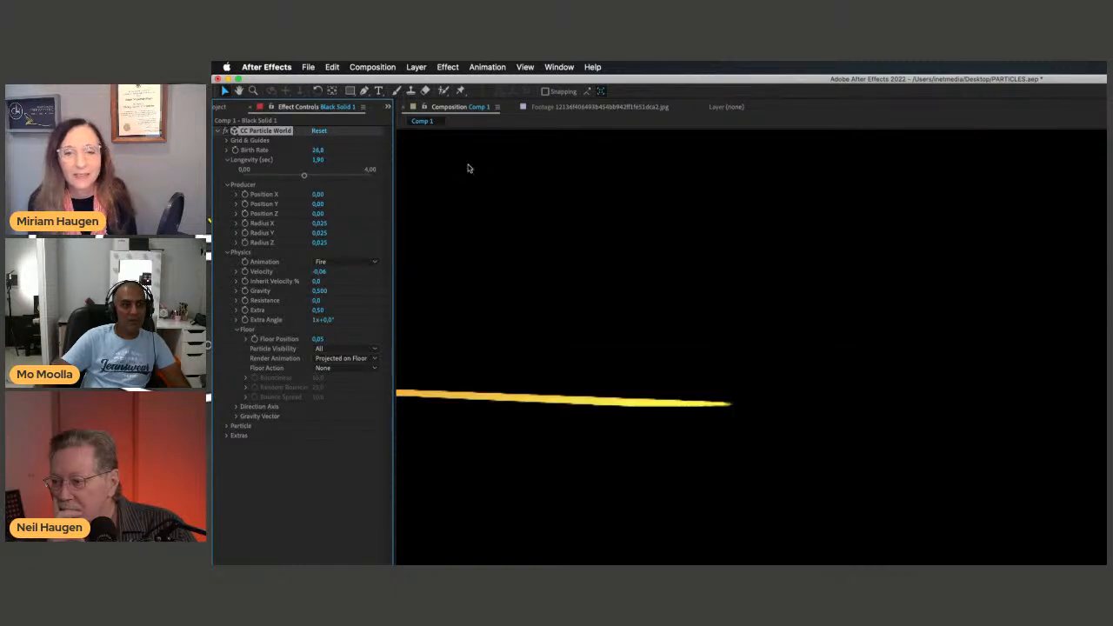
{"action": "key", "text": "space"}
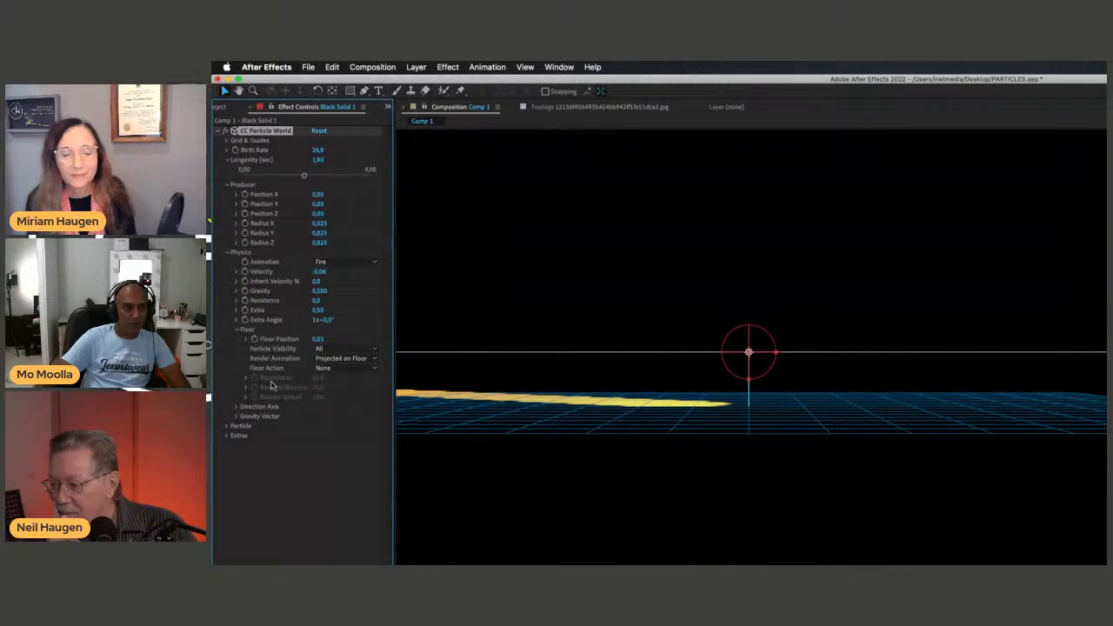
Expand the Particle settings and try the Shaded Sphere particle type.
{"action": "left_click", "coordinate": [231, 425]}
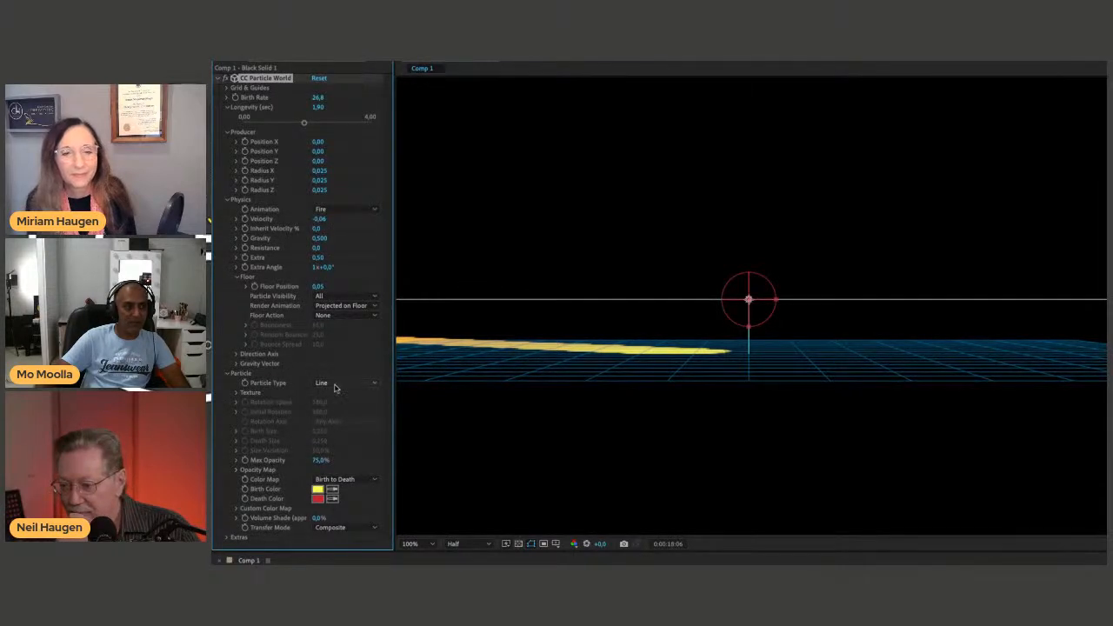
{"action": "left_click", "coordinate": [335, 385]}
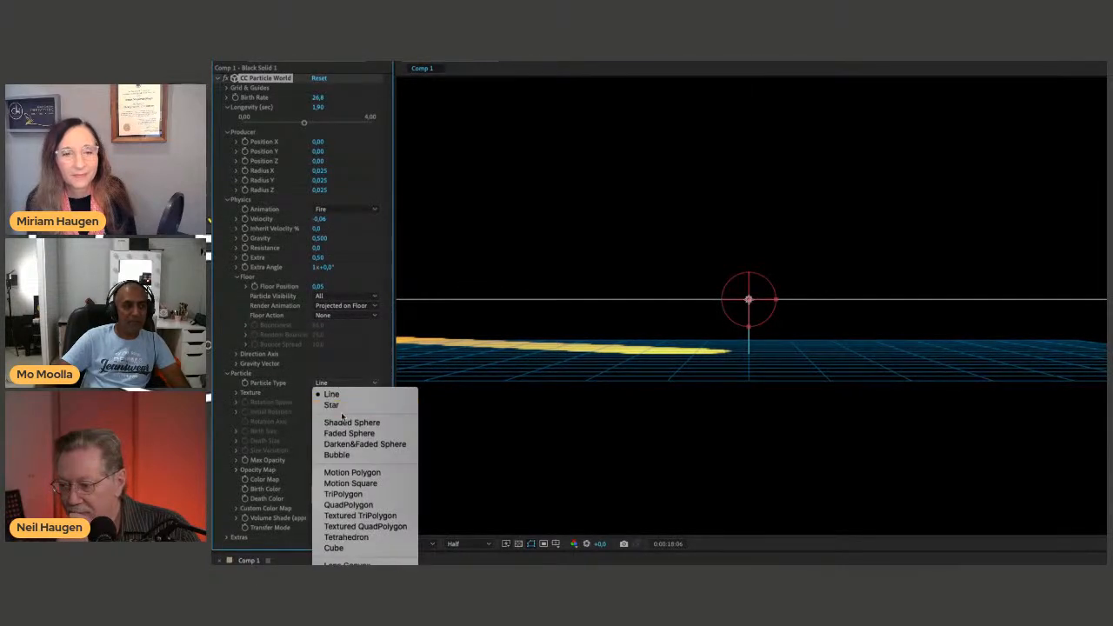
{"action": "left_click", "coordinate": [346, 423]}
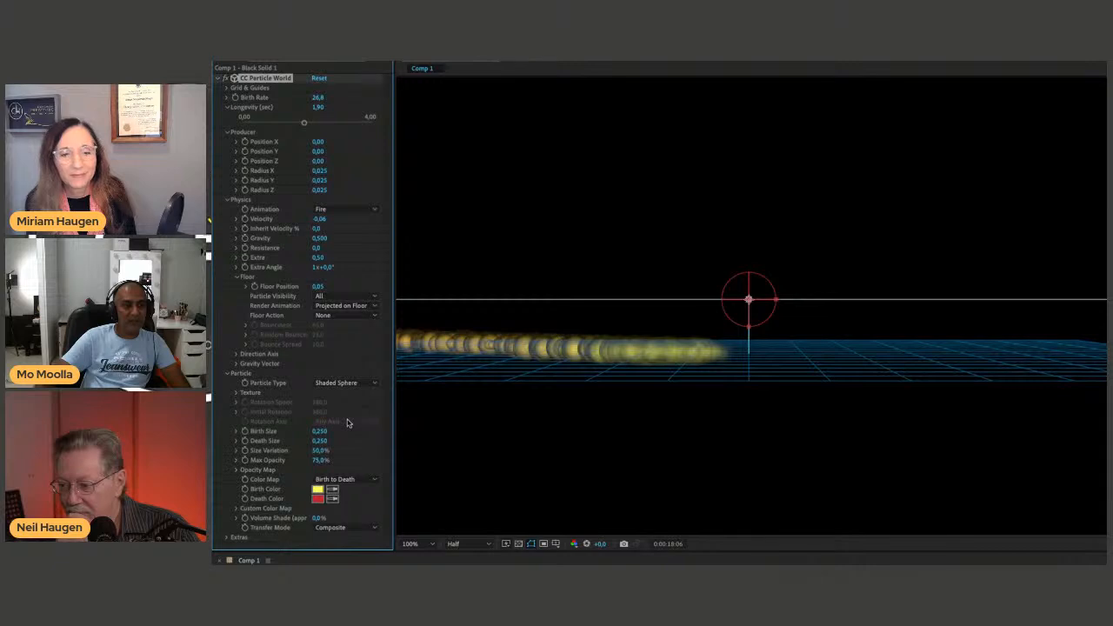
Undo the Particle Type, Birth Rate, Floor and Velocity changes, and preview the particles.
{"action": "key", "text": "ctrl+z"}
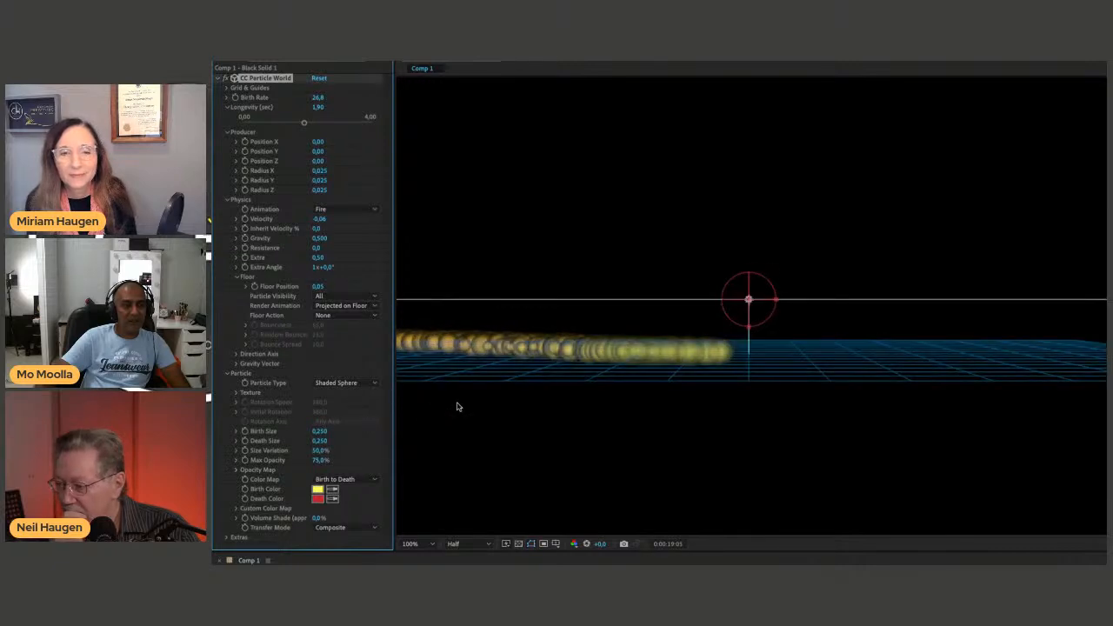
{"action": "key", "text": "ctrl+z"}
{"action": "key", "text": "ctrl+z"}
{"action": "key", "text": "ctrl+z"}
{"action": "key", "text": "ctrl+z"}
{"action": "key", "text": "ctrl+z"}
{"action": "key", "text": "ctrl+z"}
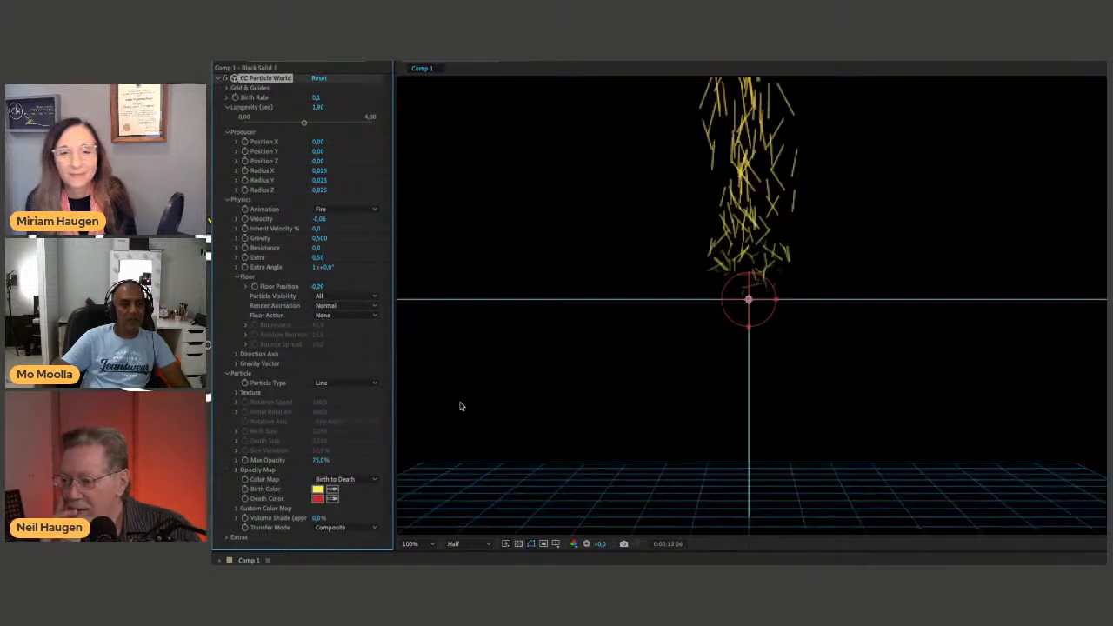
{"action": "key", "text": "ctrl+z"}
{"action": "key", "text": "ctrl+z"}
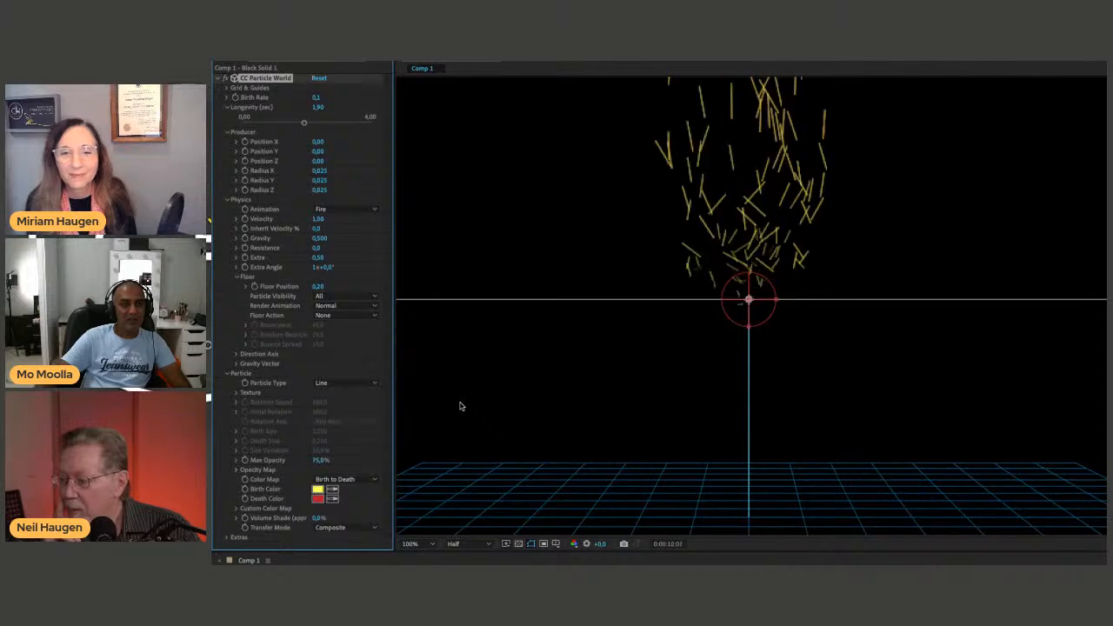
{"action": "key", "text": "space"}
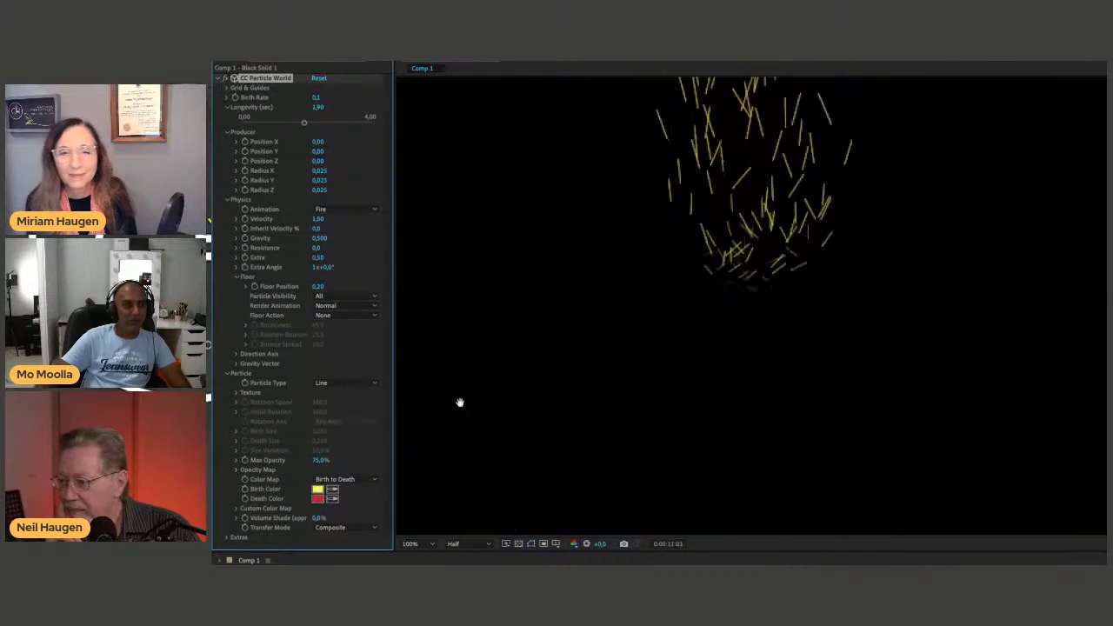
{"action": "key", "text": "space"}
Set the Particle Type to Bubble and preview the particles.
{"action": "left_click", "coordinate": [338, 384]}
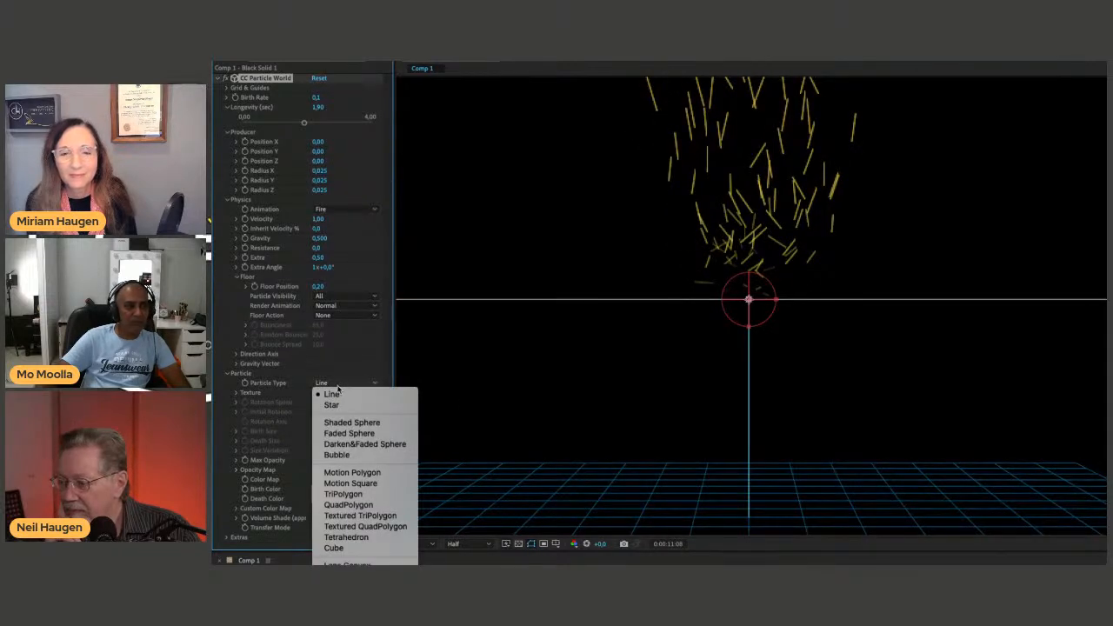
{"action": "left_click", "coordinate": [346, 455]}
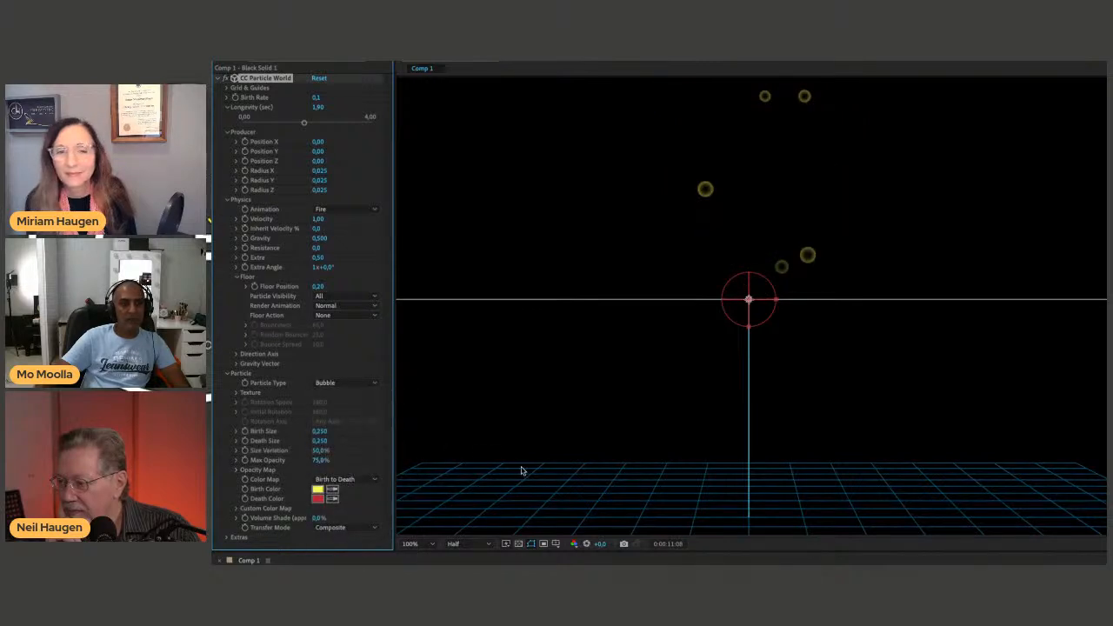
{"action": "key", "text": "space"}
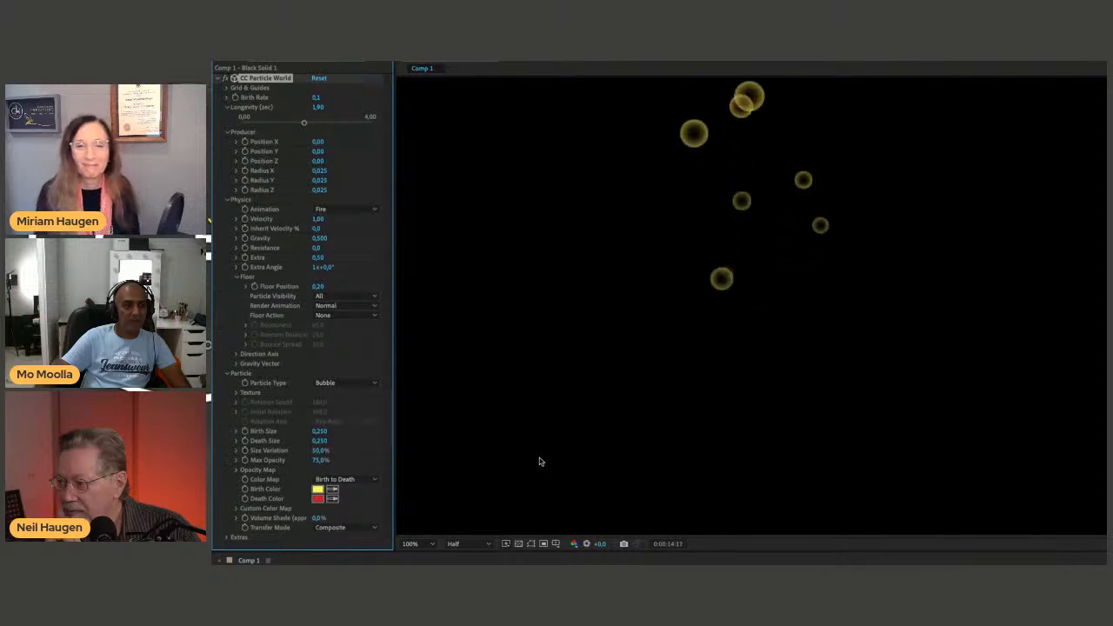
{"action": "key", "text": "space"}
Set the bubbles' Birth Size to about 0.070.
{"action": "left_click_drag", "start_coordinate": [321, 432], "coordinate": [308, 433]}
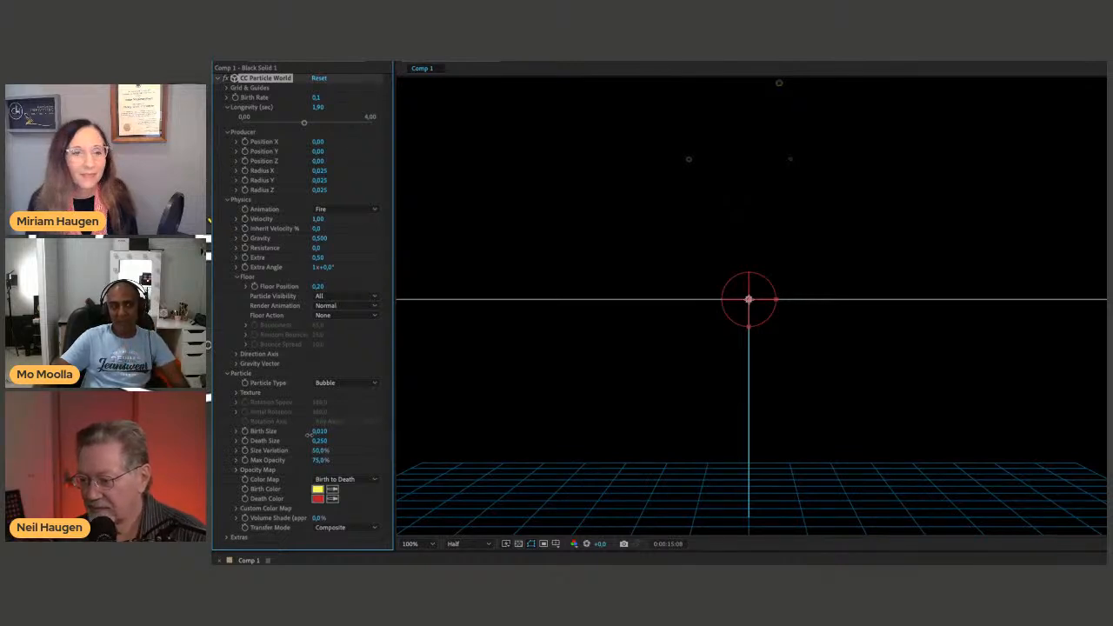
{"action": "left_click_drag", "start_coordinate": [311, 437], "coordinate": [312, 438]}
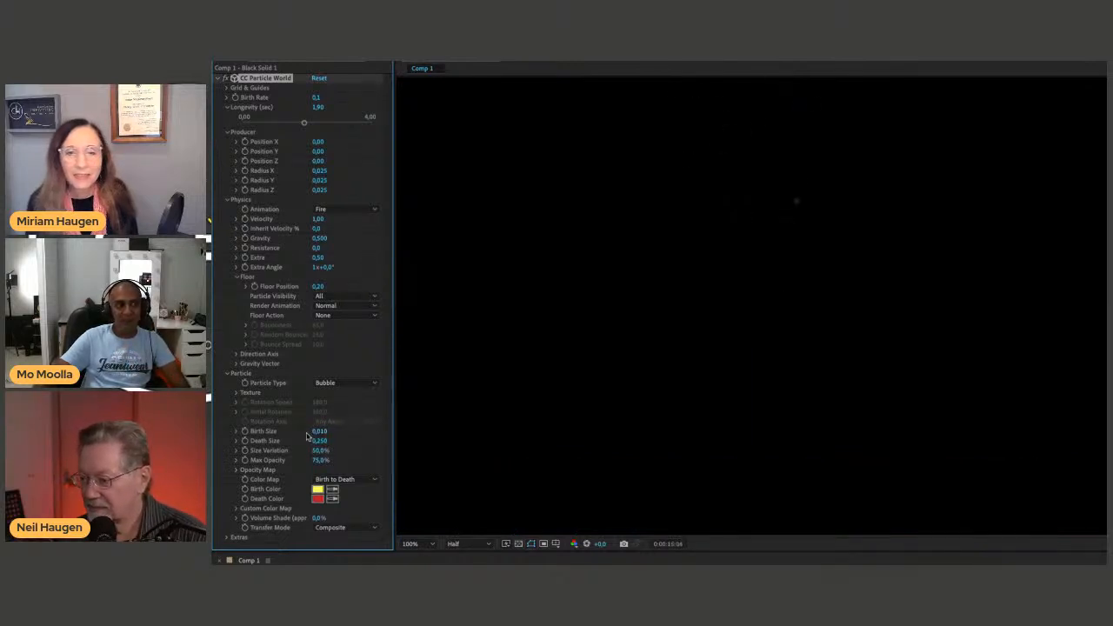
{"action": "left_click", "coordinate": [319, 435]}
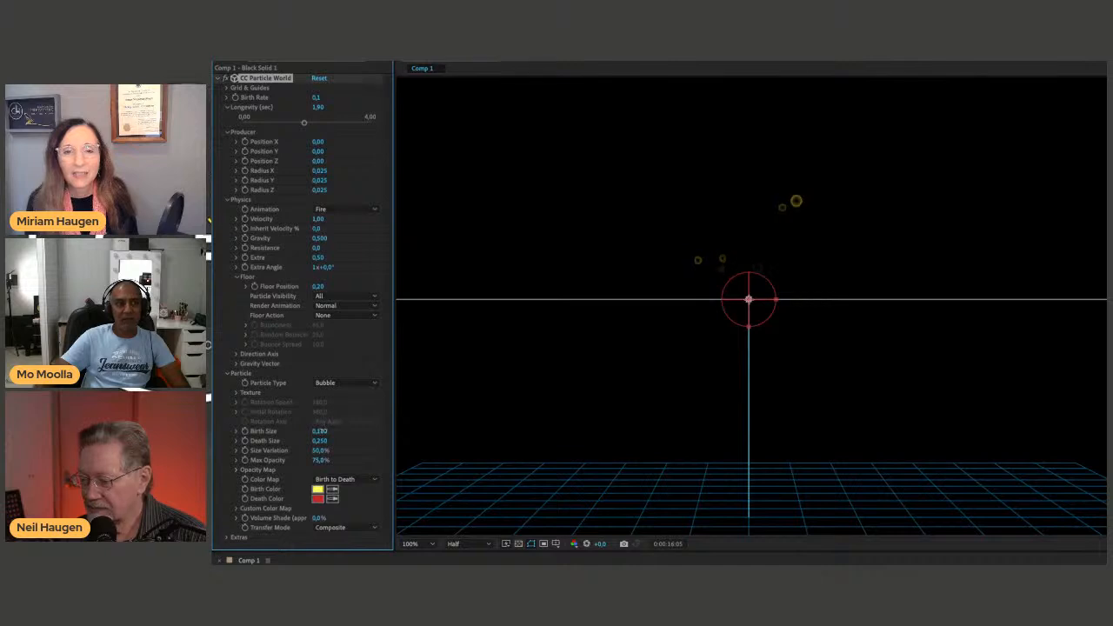
Change the bubbles' Birth Color to white and preview the particles.
{"action": "left_click", "coordinate": [318, 489]}
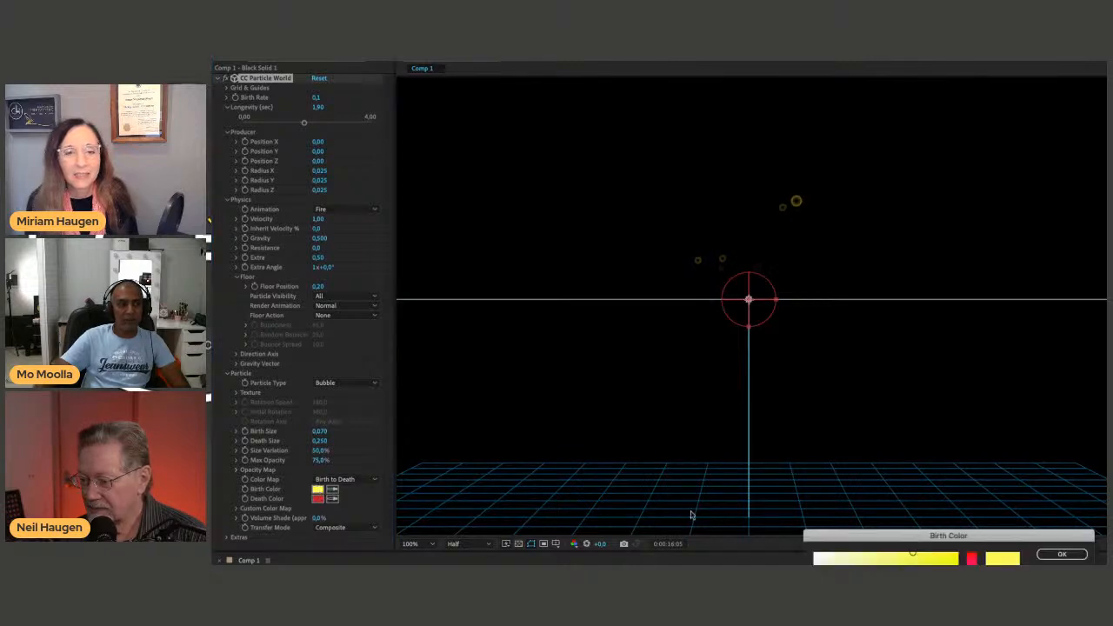
{"action": "left_click", "coordinate": [818, 558]}
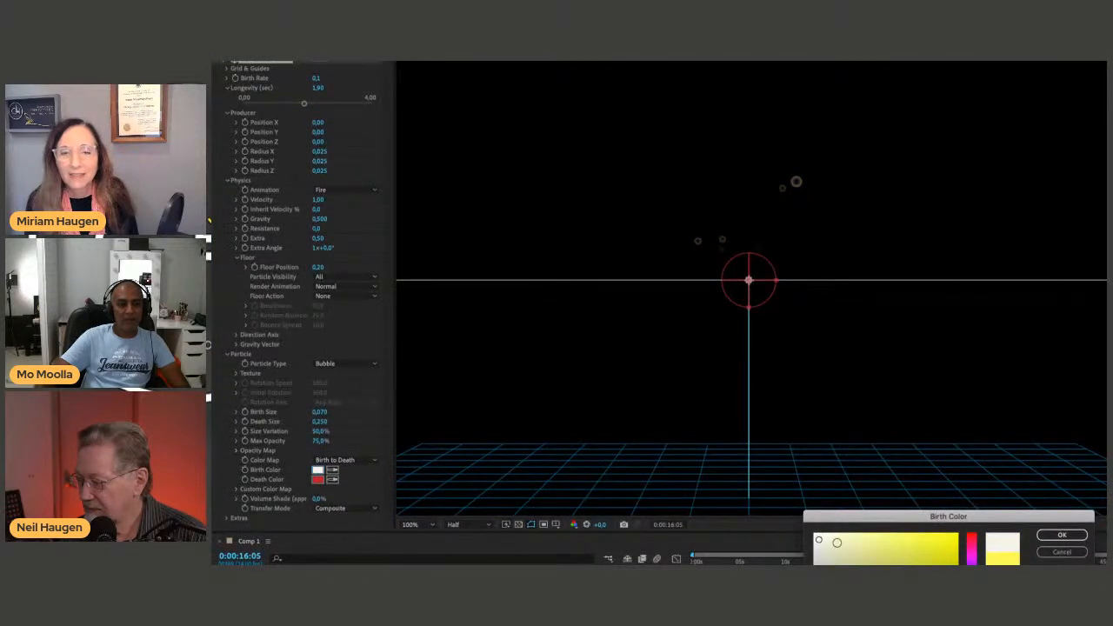
{"action": "left_click", "coordinate": [1043, 535]}
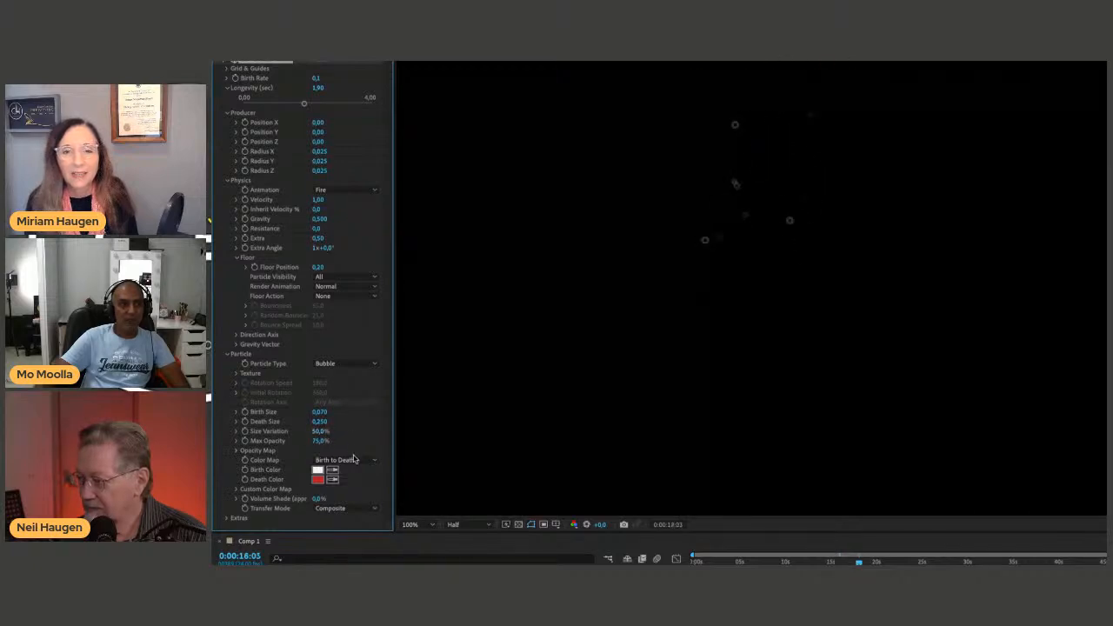
{"action": "left_click", "coordinate": [318, 470]}
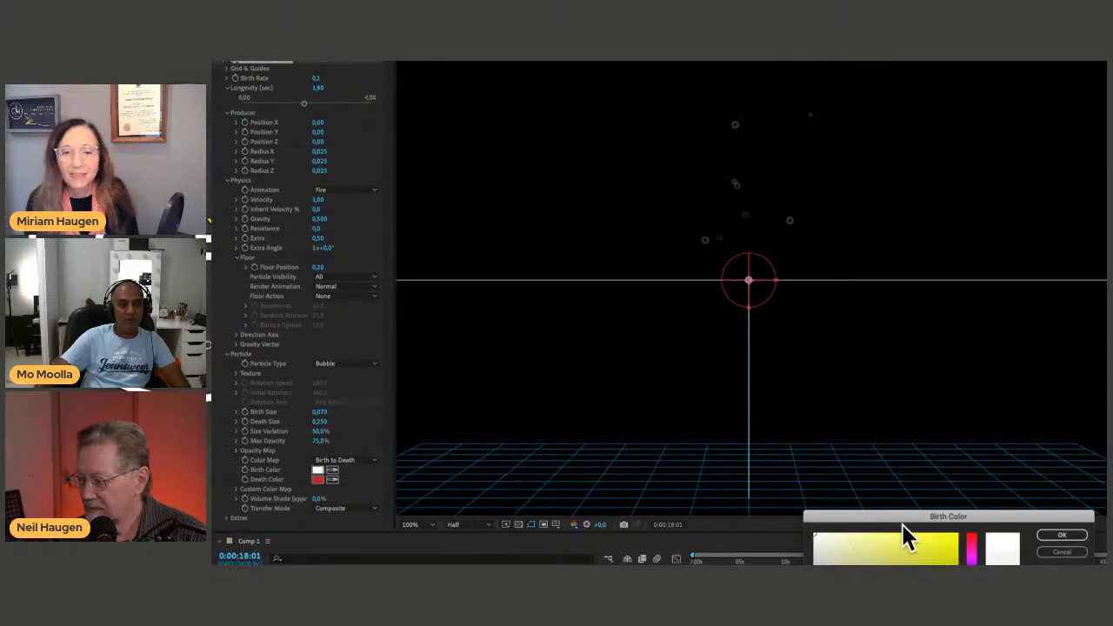
{"action": "left_click", "coordinate": [1062, 534]}
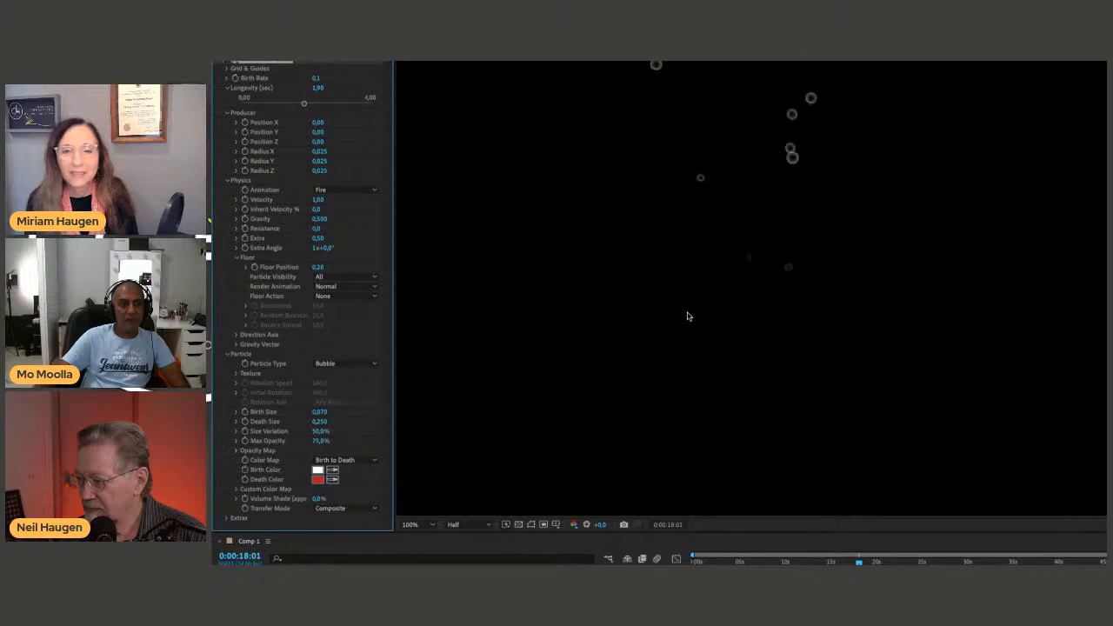
{"action": "key", "text": "space"}
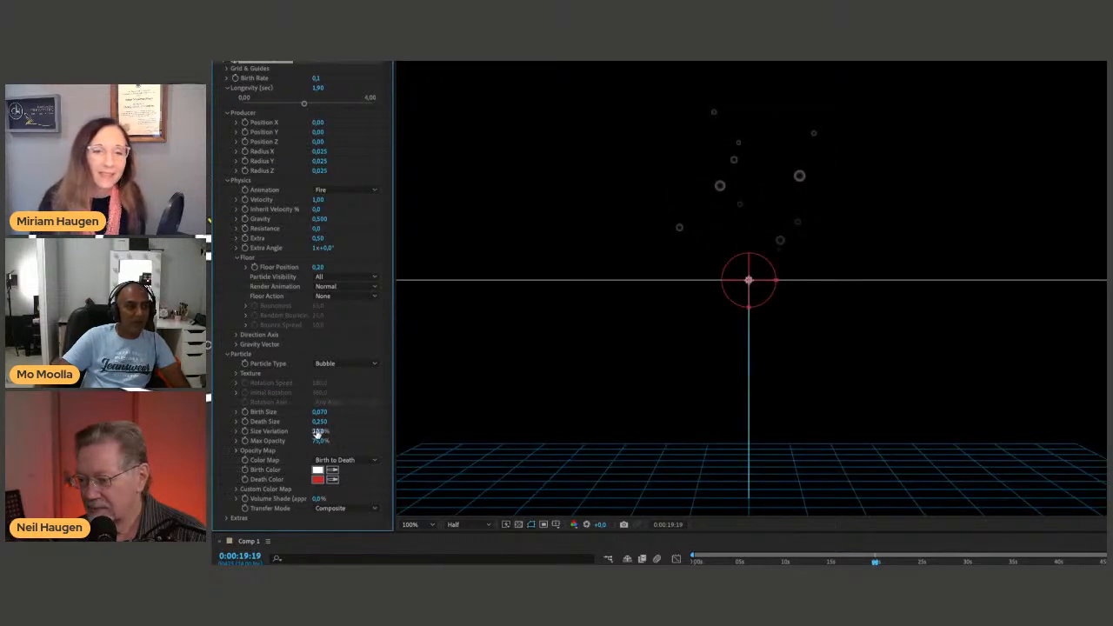
Set the bubbles' Death Size to about 0.890 and preview the particles.
{"action": "left_click_drag", "start_coordinate": [319, 422], "coordinate": [358, 422]}
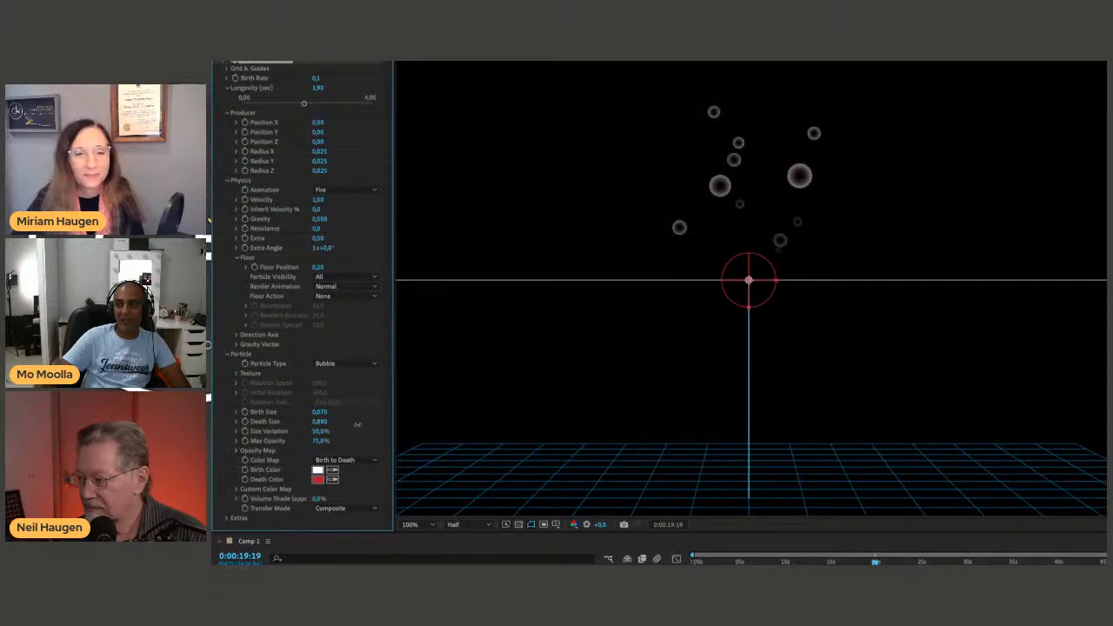
{"action": "key", "text": "space"}
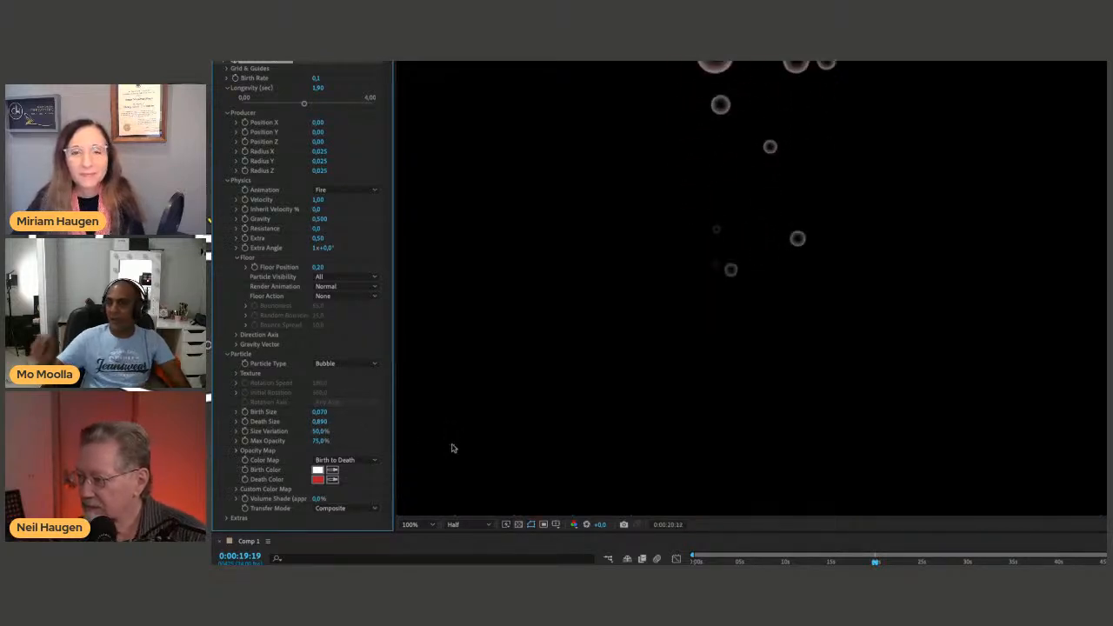
{"action": "key", "text": "space"}
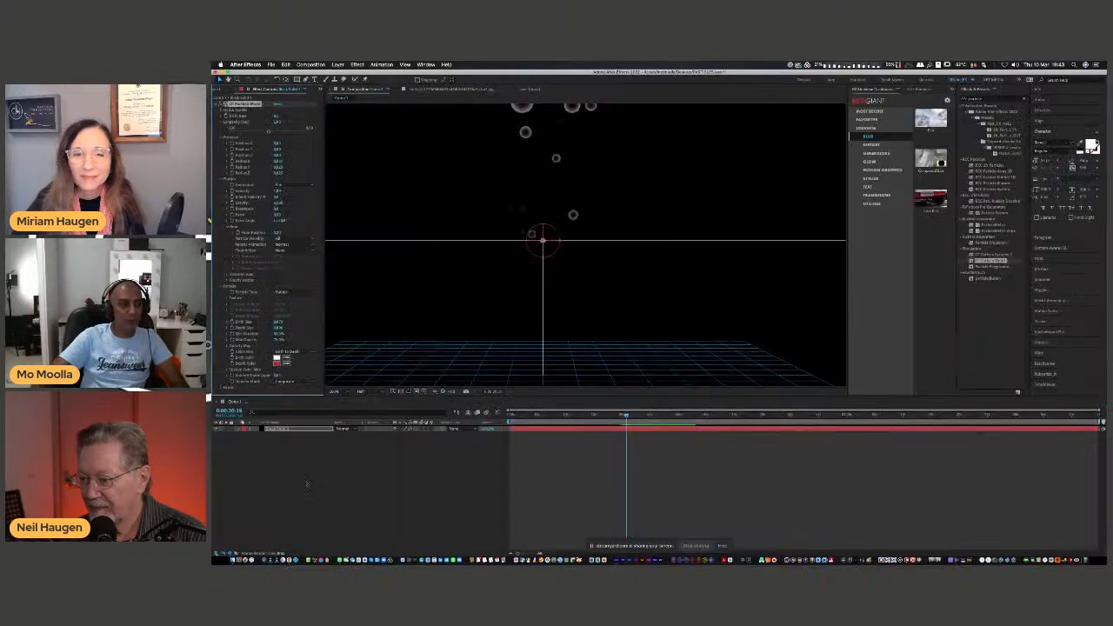
Switch to Safari and search Google Images for "fish tank hd".
{"action": "left_click", "coordinate": [292, 559]}
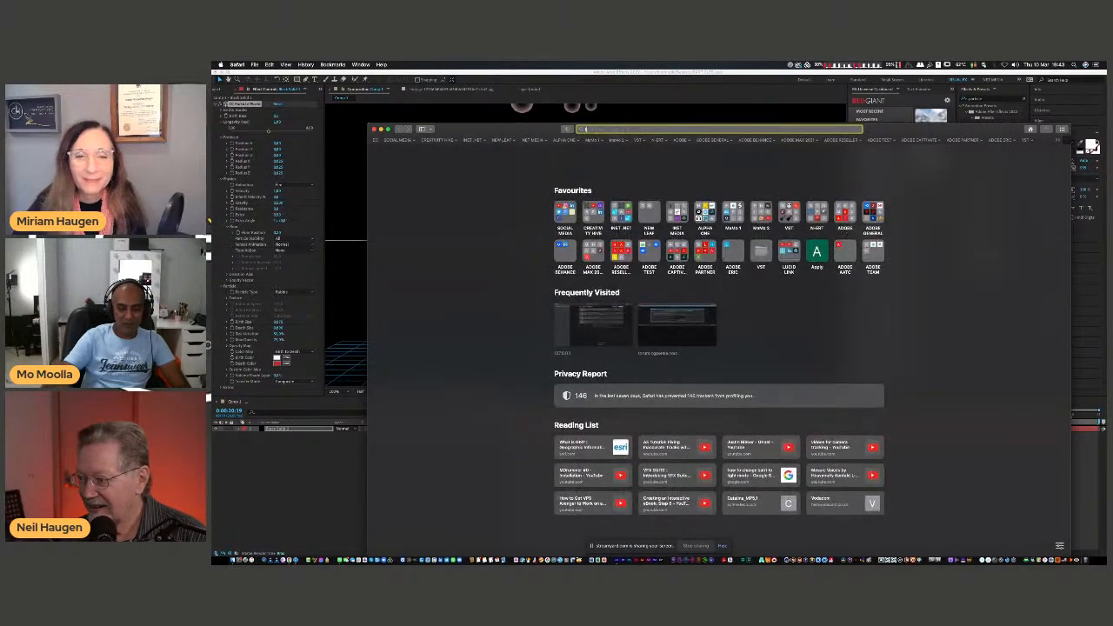
{"action": "type", "text": "h ta"}
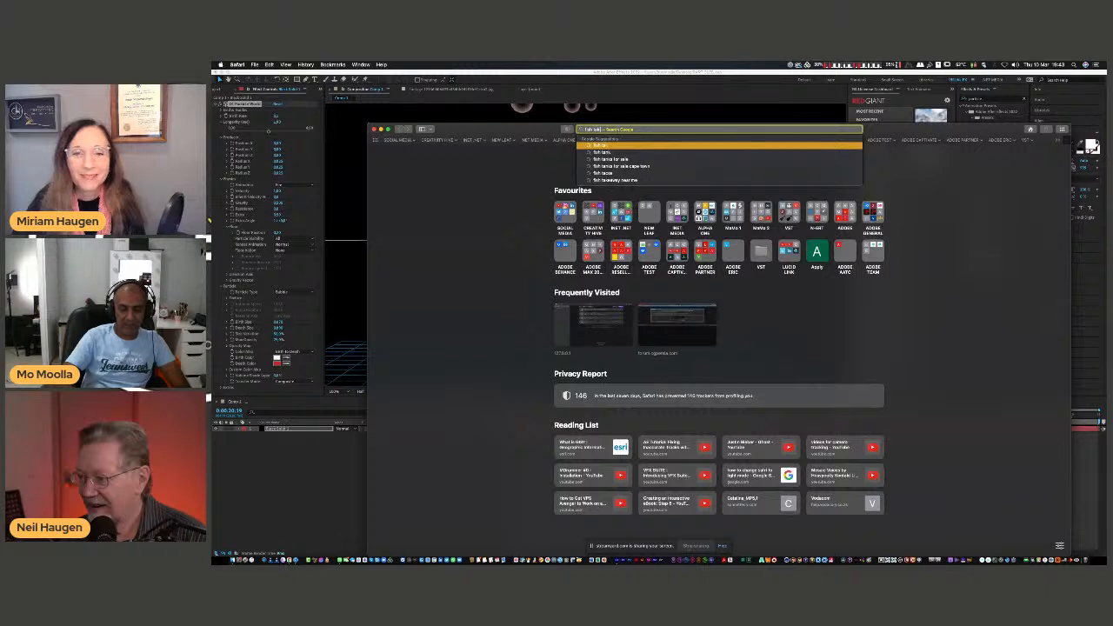
{"action": "type", "text": "k hd"}
{"action": "key", "text": "Return"}
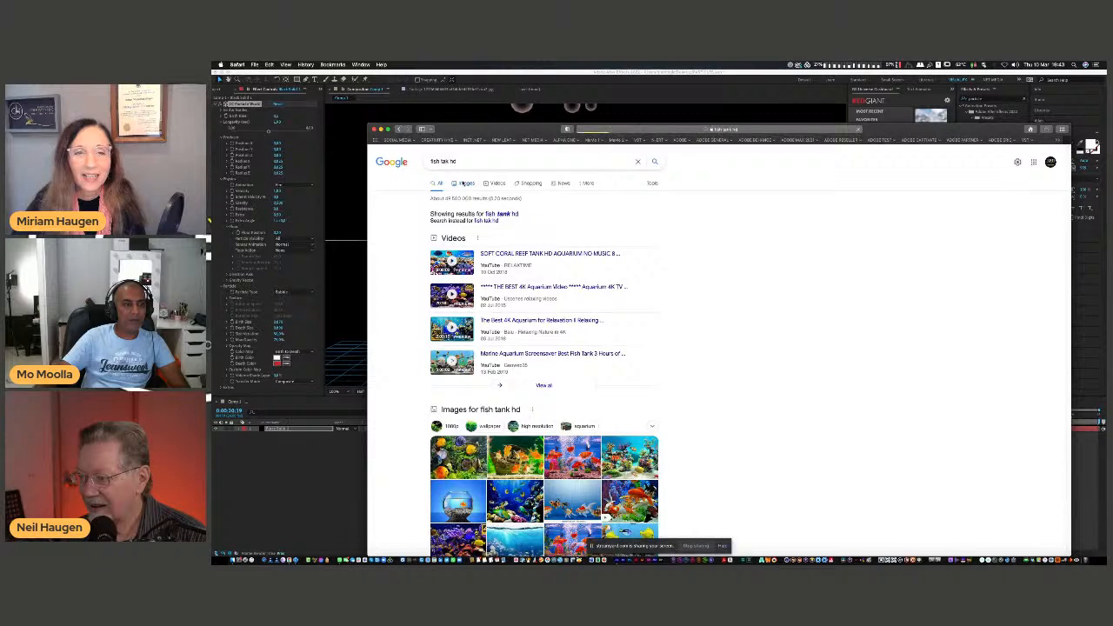
{"action": "left_click", "coordinate": [464, 183]}
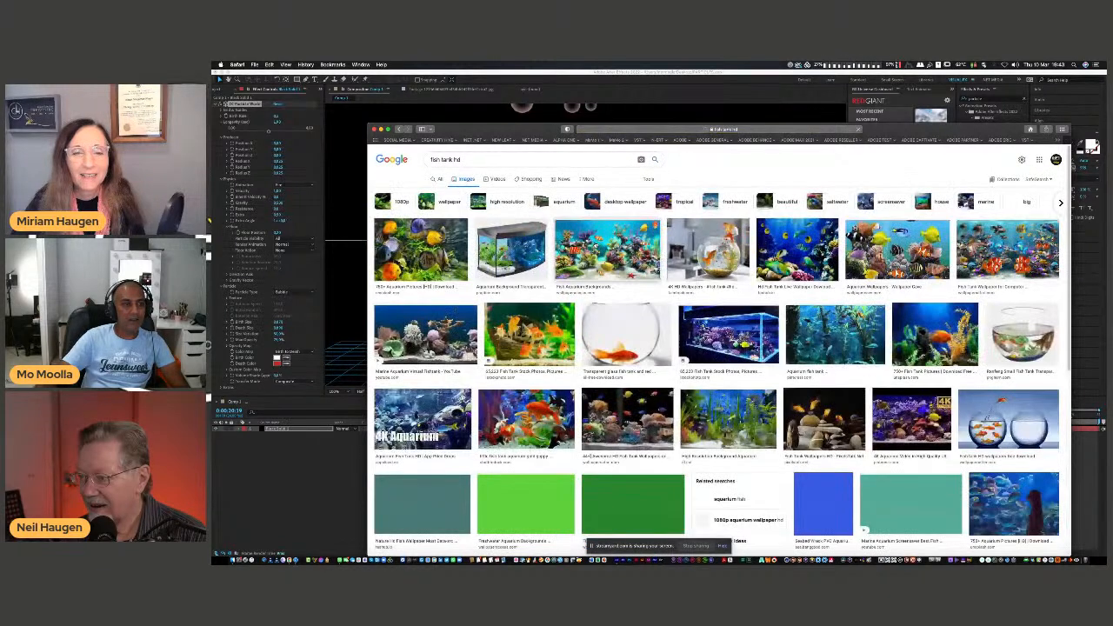
Take the aquarium wallpaper with tree stumps and blue gravel from the image results and return to After Effects.
{"action": "scroll", "coordinate": [597, 243], "scroll_direction": "down", "scroll_amount": 2}
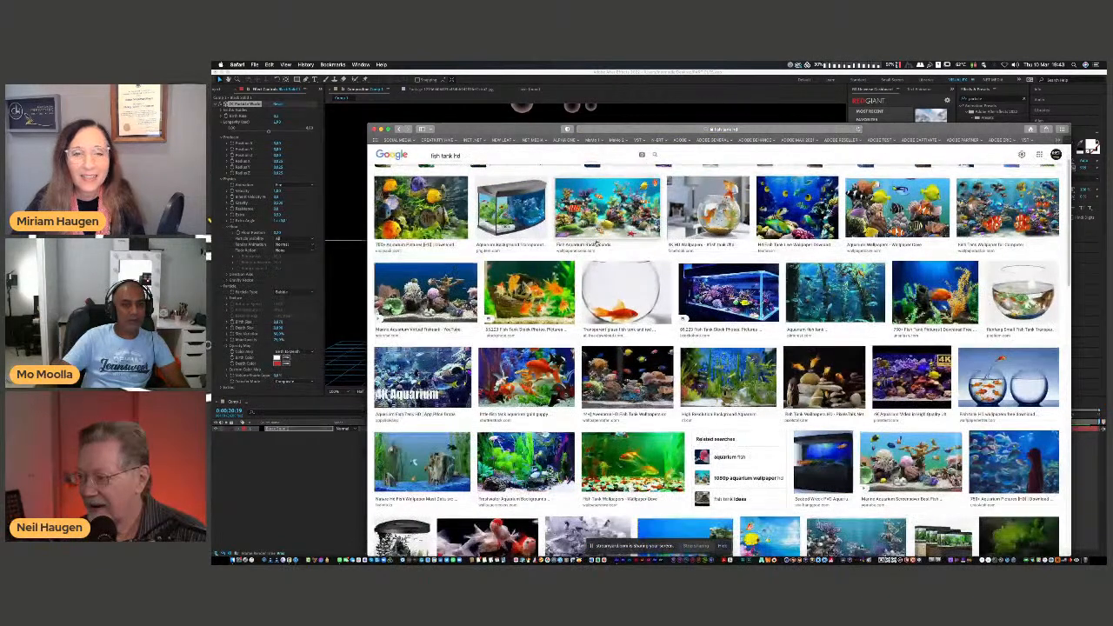
{"action": "scroll", "coordinate": [596, 243], "scroll_direction": "down", "scroll_amount": 1}
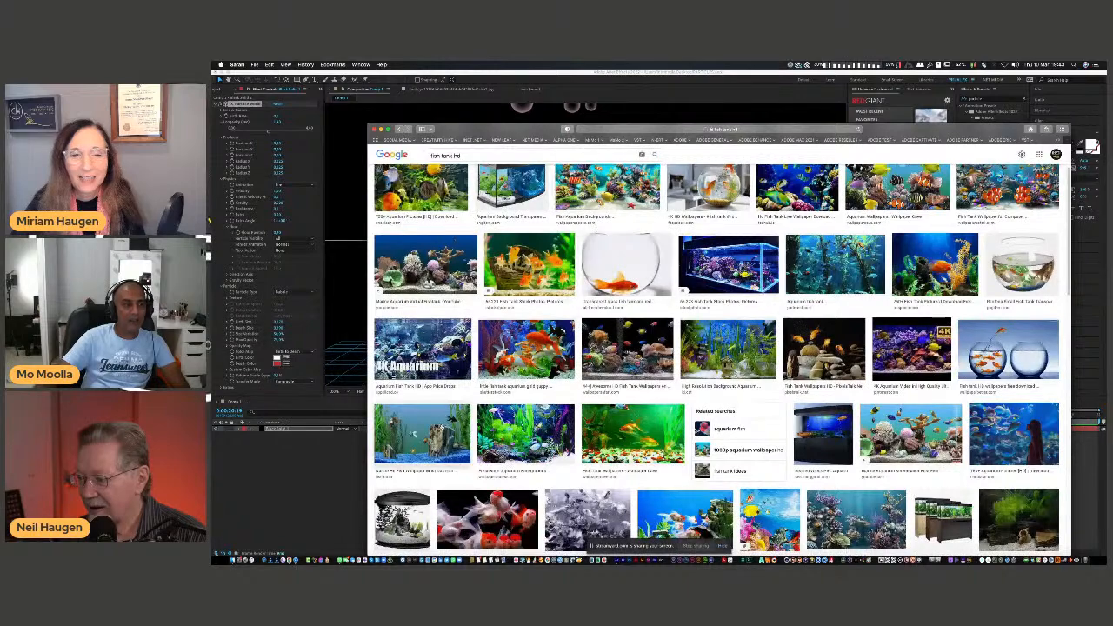
{"action": "left_click", "coordinate": [422, 433]}
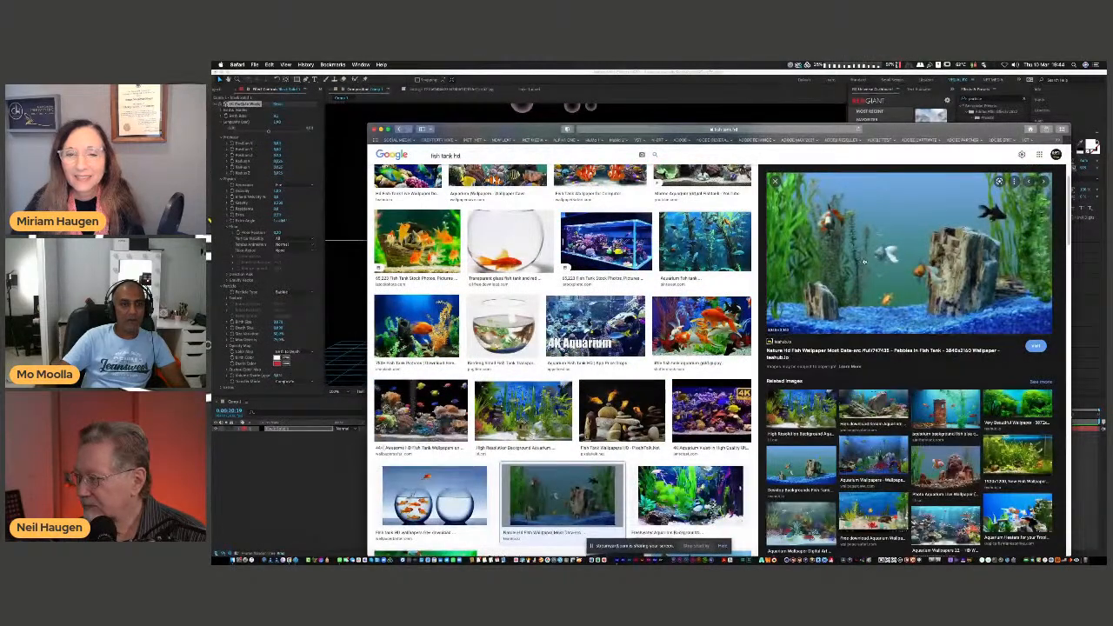
{"action": "left_click_drag", "start_coordinate": [870, 249], "coordinate": [856, 254]}
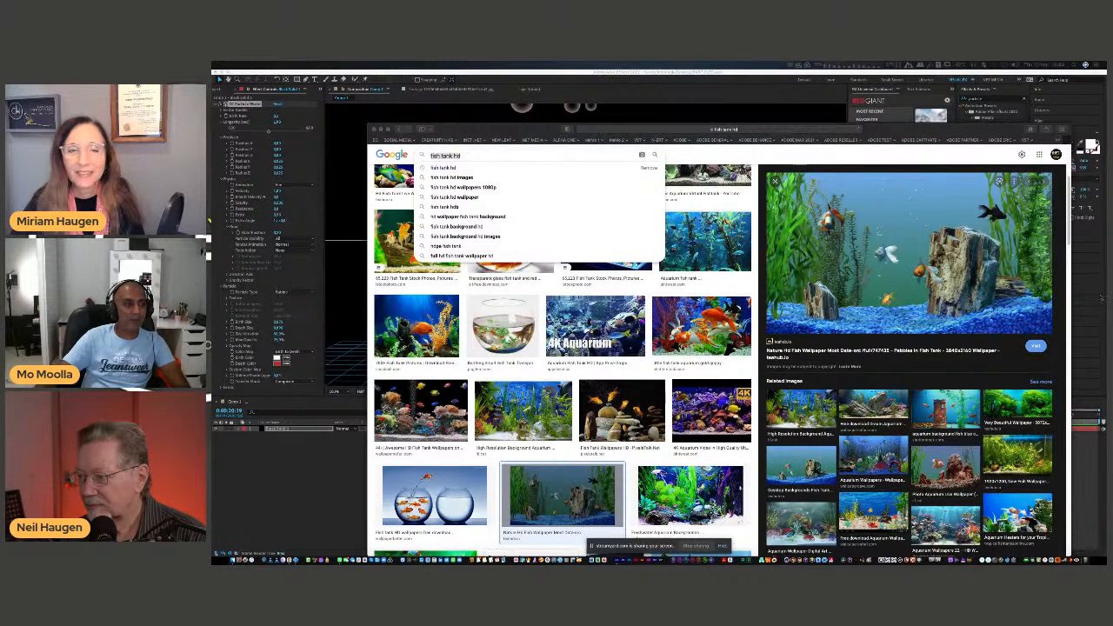
{"action": "left_click", "coordinate": [437, 133]}
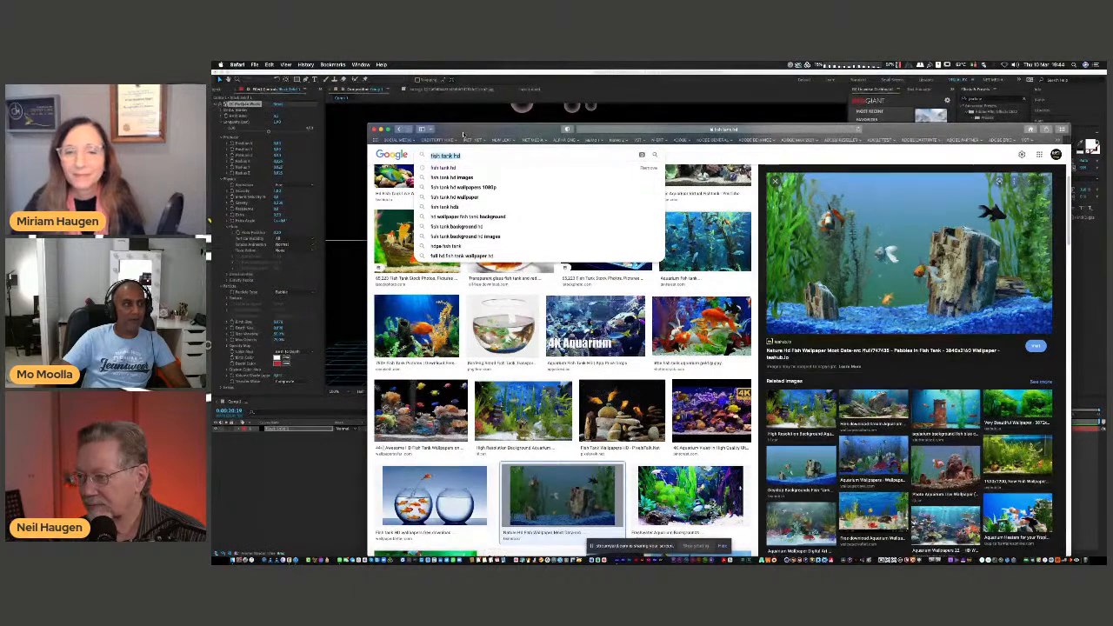
{"action": "key", "text": "super+h"}
{"action": "left_click", "coordinate": [745, 283]}
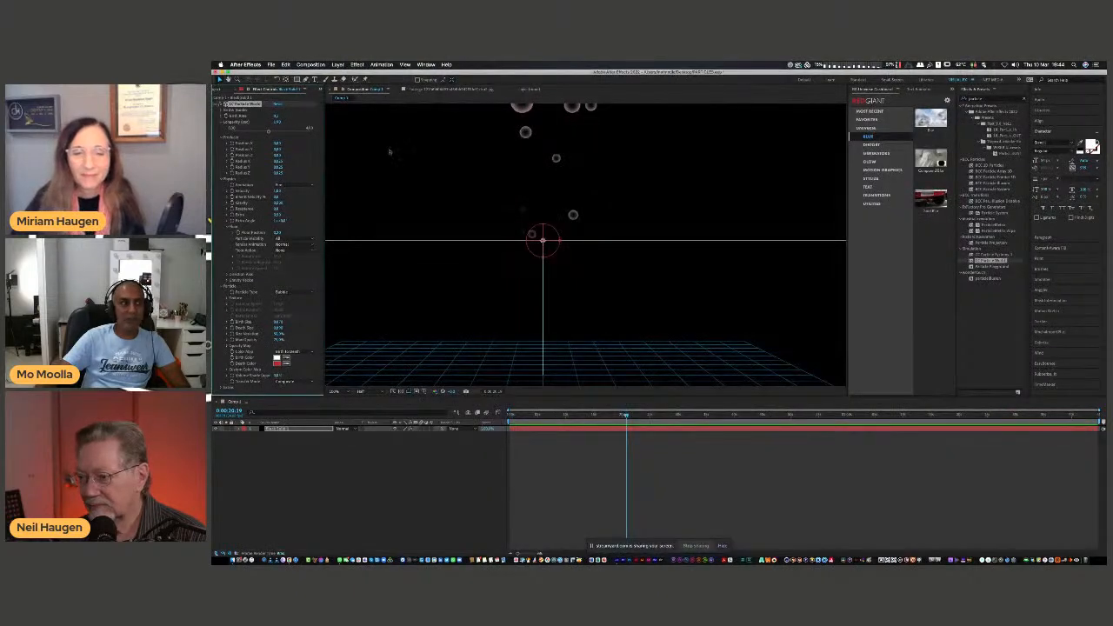
Add the aquarium image to the composition as a layer and scale it to fill the frame.
{"action": "left_click", "coordinate": [218, 89]}
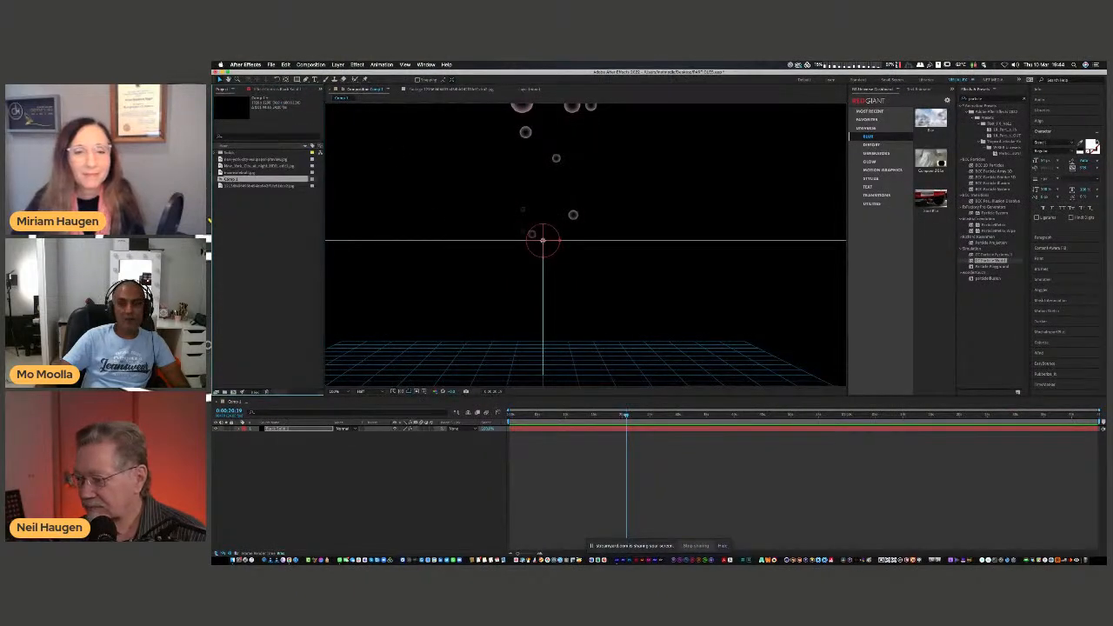
{"action": "left_click_drag", "start_coordinate": [212, 441], "coordinate": [273, 450]}
{"action": "key", "text": "s"}
{"action": "left_click_drag", "start_coordinate": [402, 436], "coordinate": [377, 435]}
{"action": "left_click_drag", "start_coordinate": [559, 298], "coordinate": [597, 294]}
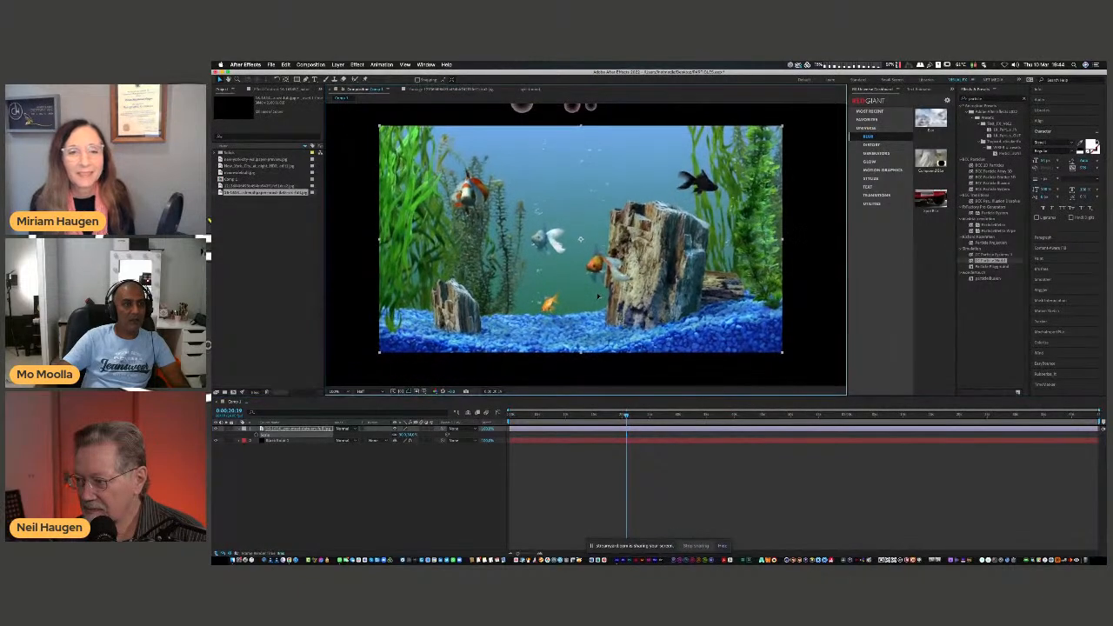
{"action": "left_click_drag", "start_coordinate": [379, 351], "coordinate": [326, 388]}
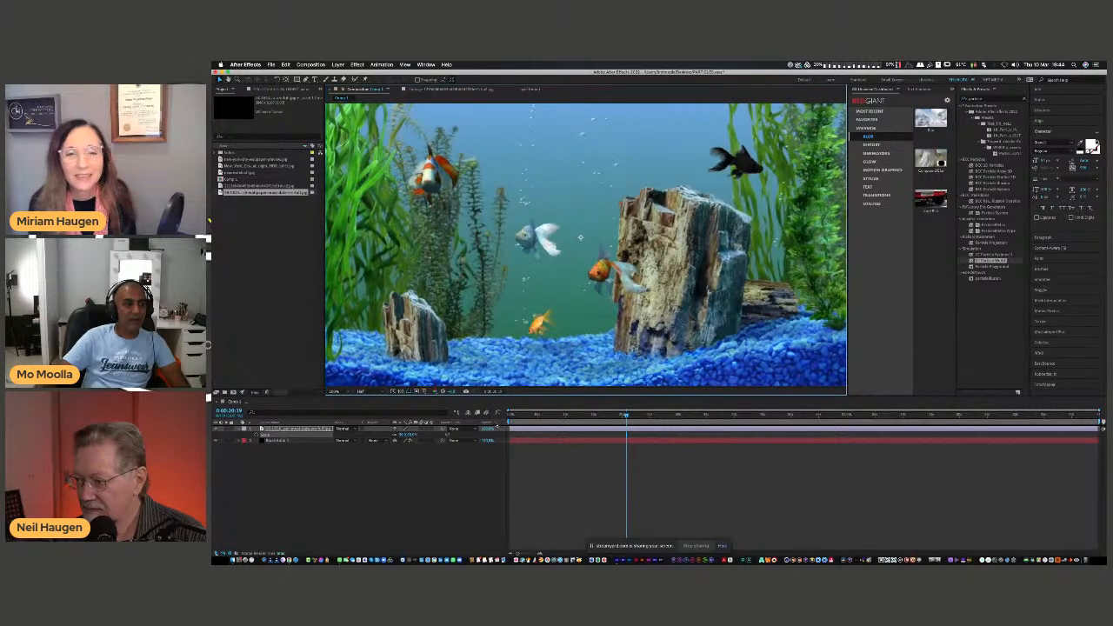
Move the Black Solid 1 layer above the aquarium image and preview the bubbles over it.
{"action": "left_click", "coordinate": [532, 417]}
{"action": "left_click_drag", "start_coordinate": [275, 441], "coordinate": [279, 426]}
{"action": "mouse_move", "coordinate": [527, 416]}
{"action": "left_mouse_down"}
{"action": "mouse_move", "coordinate": [551, 420]}
{"action": "mouse_move", "coordinate": [539, 423]}
{"action": "left_mouse_up"}
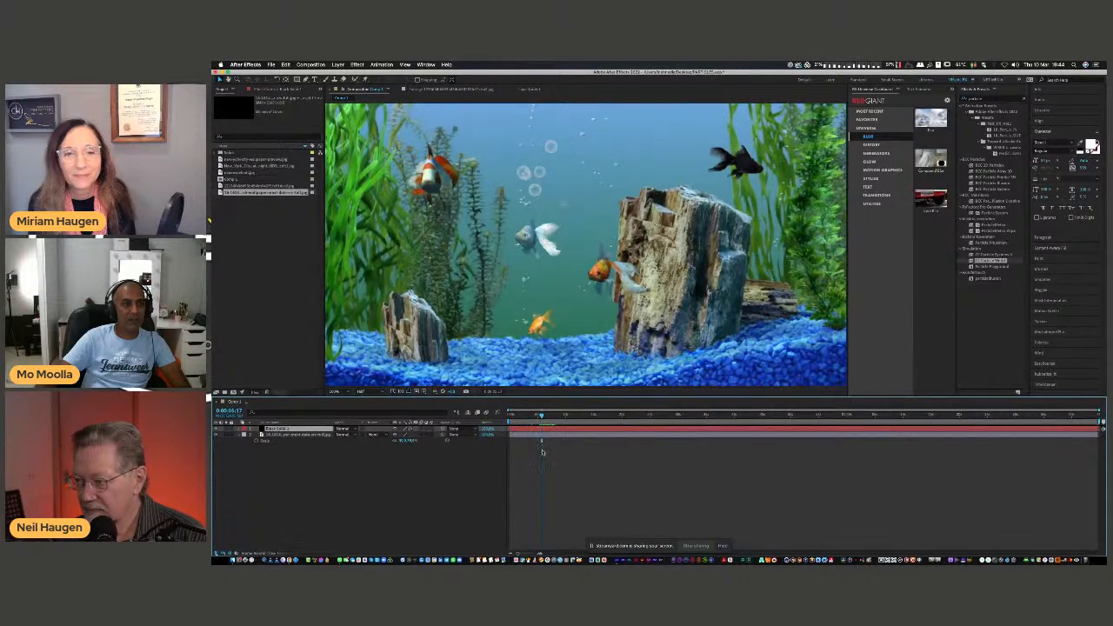
{"action": "key", "text": "space"}
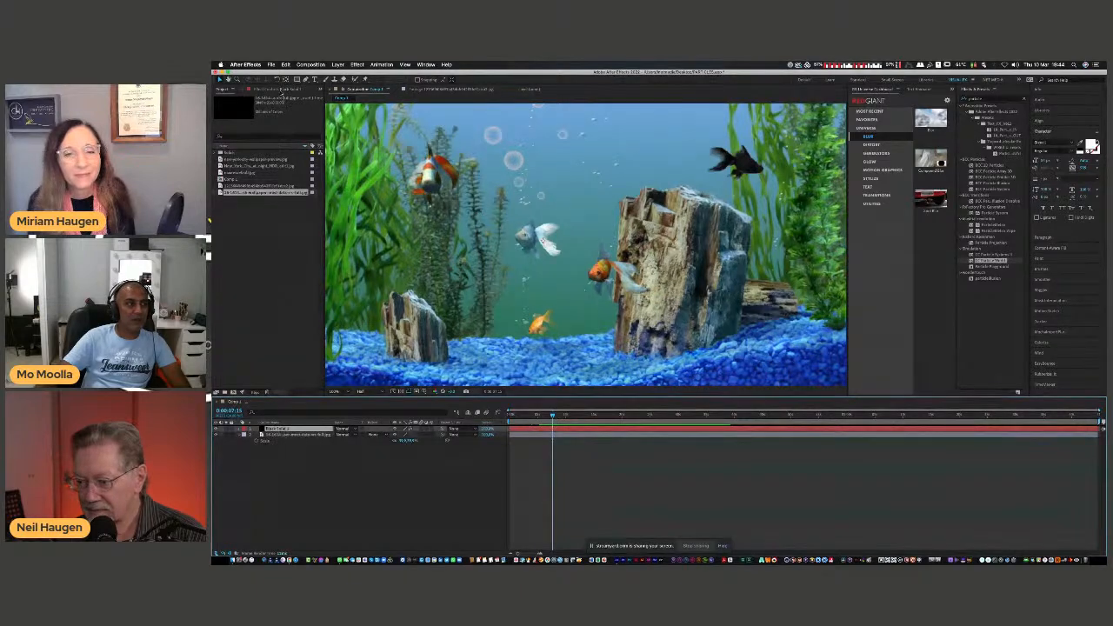
Set the Producer's Position Y to about 0.36 and Position Z to about 0.40 in CC Particle World, and preview the bubbles.
{"action": "left_click", "coordinate": [279, 89]}
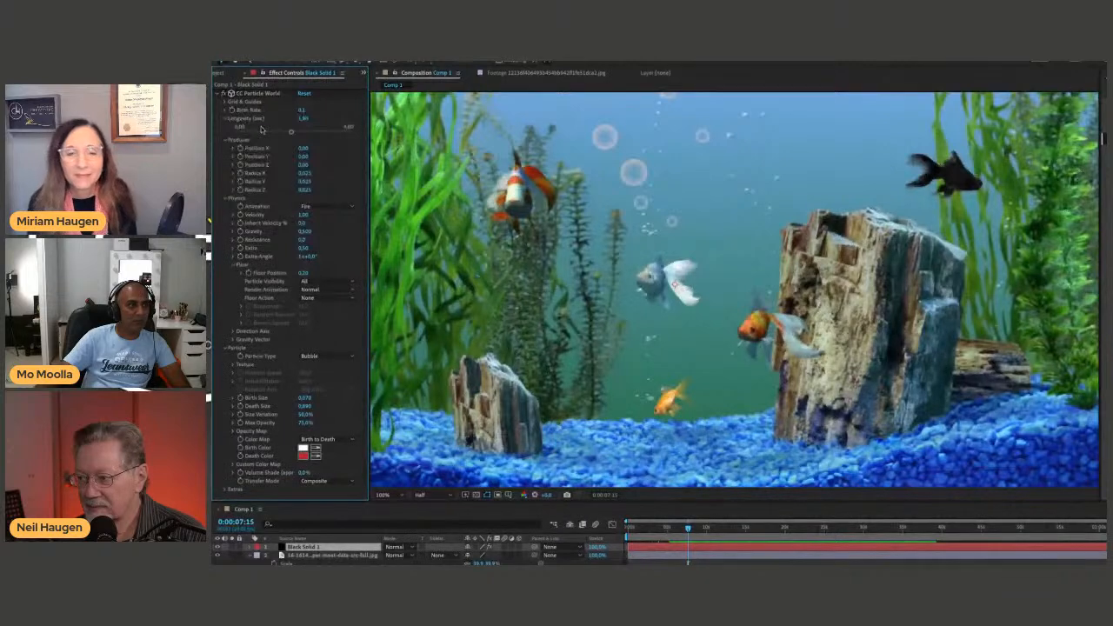
{"action": "mouse_move", "coordinate": [303, 147]}
{"action": "left_mouse_down"}
{"action": "mouse_move", "coordinate": [330, 148]}
{"action": "mouse_move", "coordinate": [301, 148]}
{"action": "mouse_move", "coordinate": [315, 155]}
{"action": "left_mouse_up"}
{"action": "key", "text": "ctrl+z"}
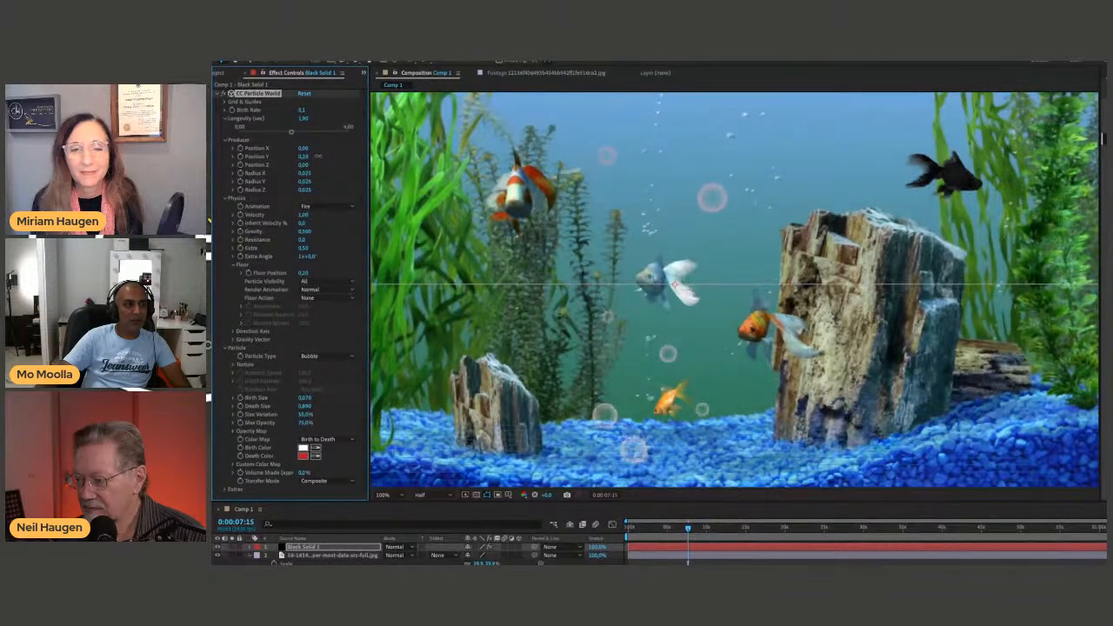
{"action": "left_click_drag", "start_coordinate": [303, 165], "coordinate": [332, 173]}
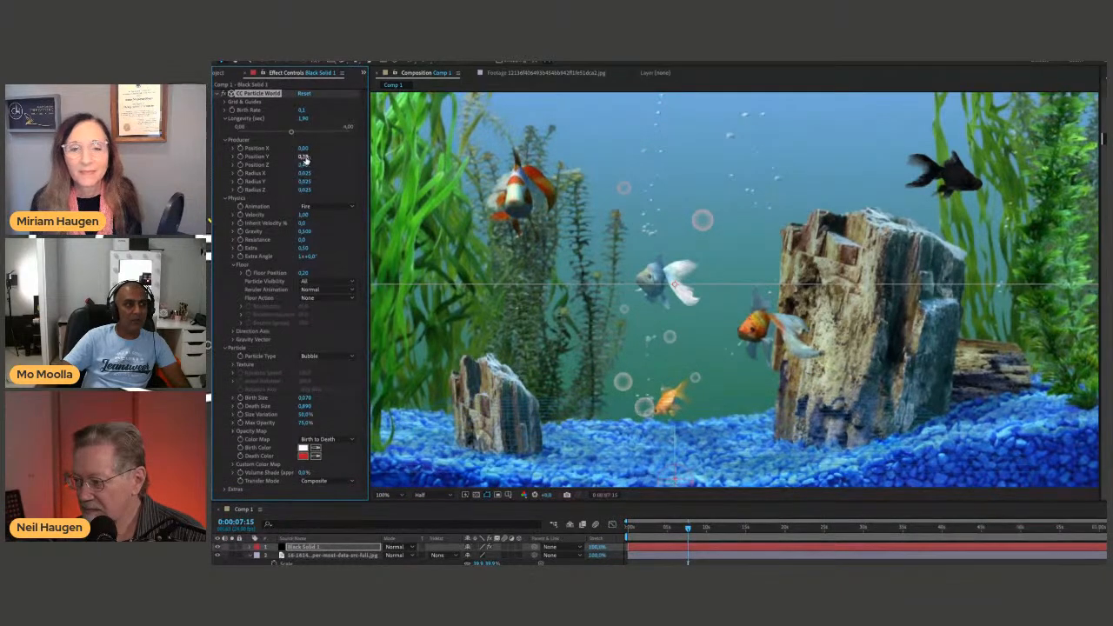
{"action": "left_click_drag", "start_coordinate": [303, 158], "coordinate": [304, 166]}
{"action": "key", "text": "space"}
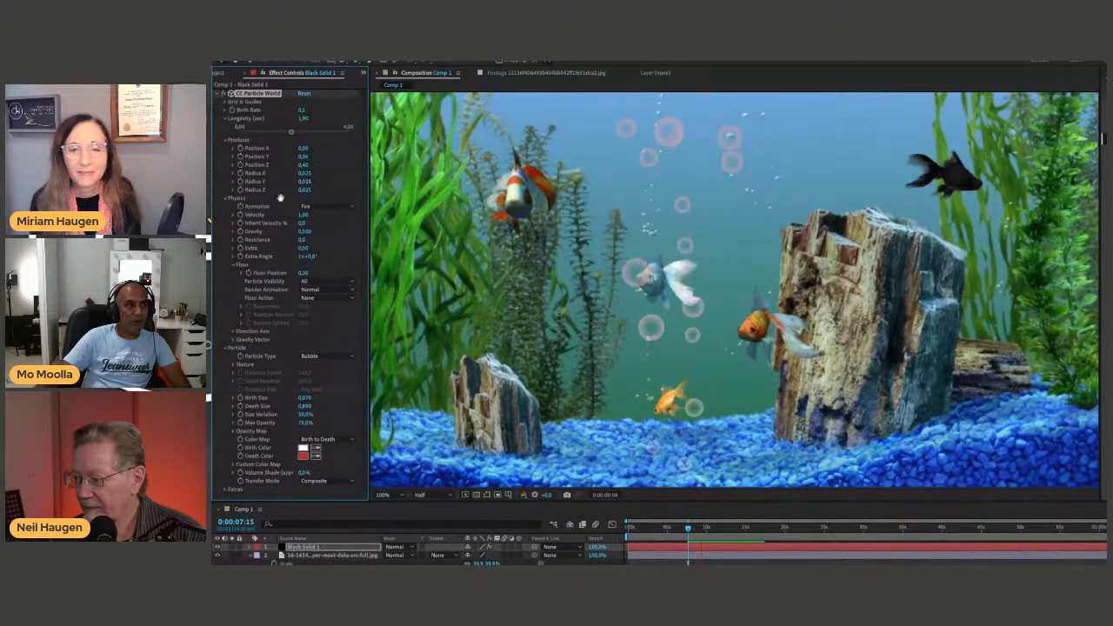
Try a higher Velocity for the bubbles and preview the effect.
{"action": "left_click_drag", "start_coordinate": [304, 216], "coordinate": [497, 235]}
{"action": "key", "text": "space"}
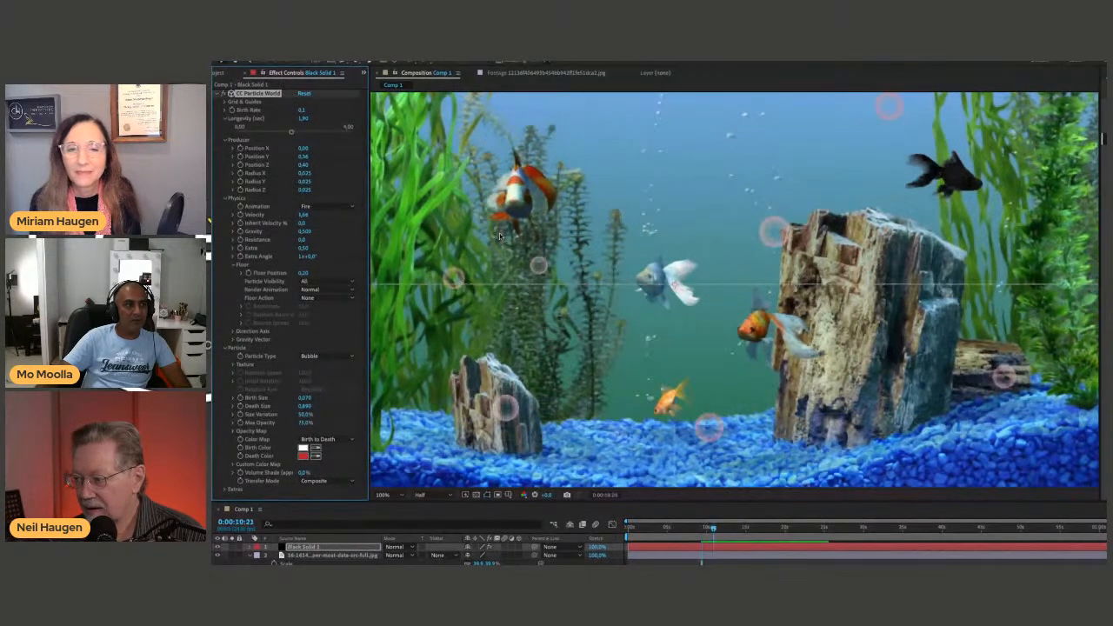
{"action": "key", "text": "space"}
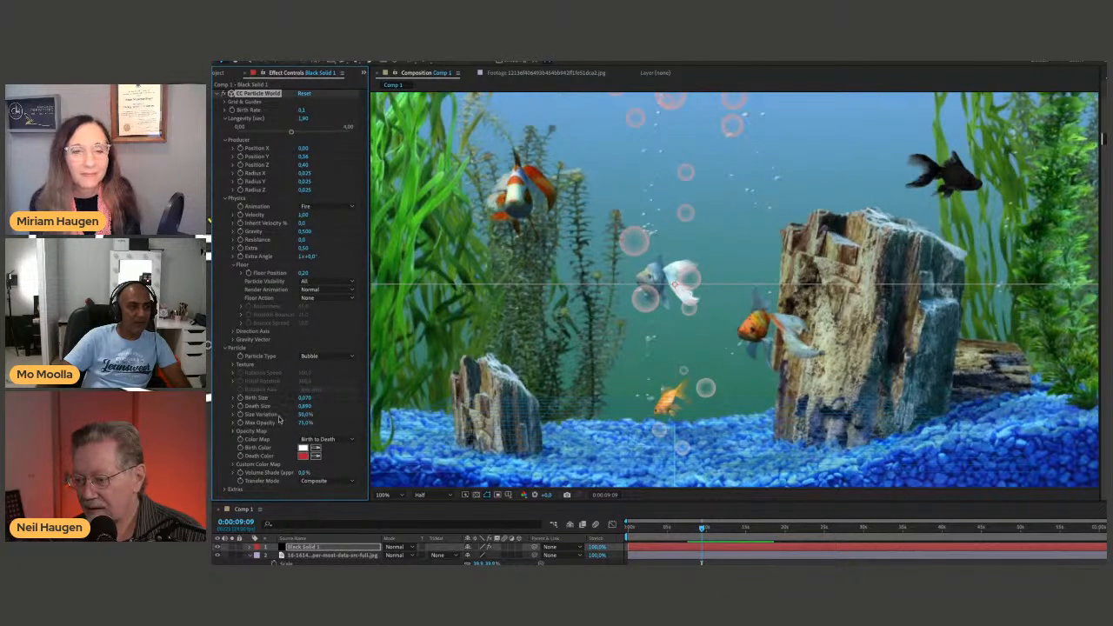
Set the bubbles' Size Variation to about 69%, and try a higher Birth Rate before undoing it.
{"action": "mouse_move", "coordinate": [312, 414]}
{"action": "left_mouse_down"}
{"action": "mouse_move", "coordinate": [326, 414]}
{"action": "mouse_move", "coordinate": [279, 414]}
{"action": "mouse_move", "coordinate": [301, 413]}
{"action": "left_mouse_up"}
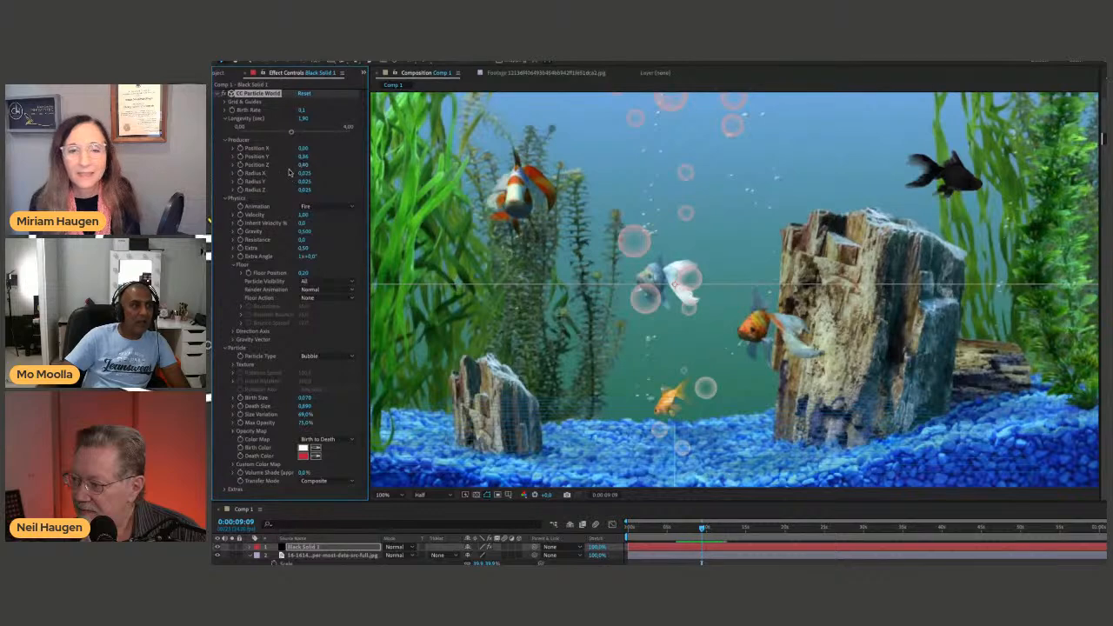
{"action": "left_click_drag", "start_coordinate": [299, 113], "coordinate": [307, 112]}
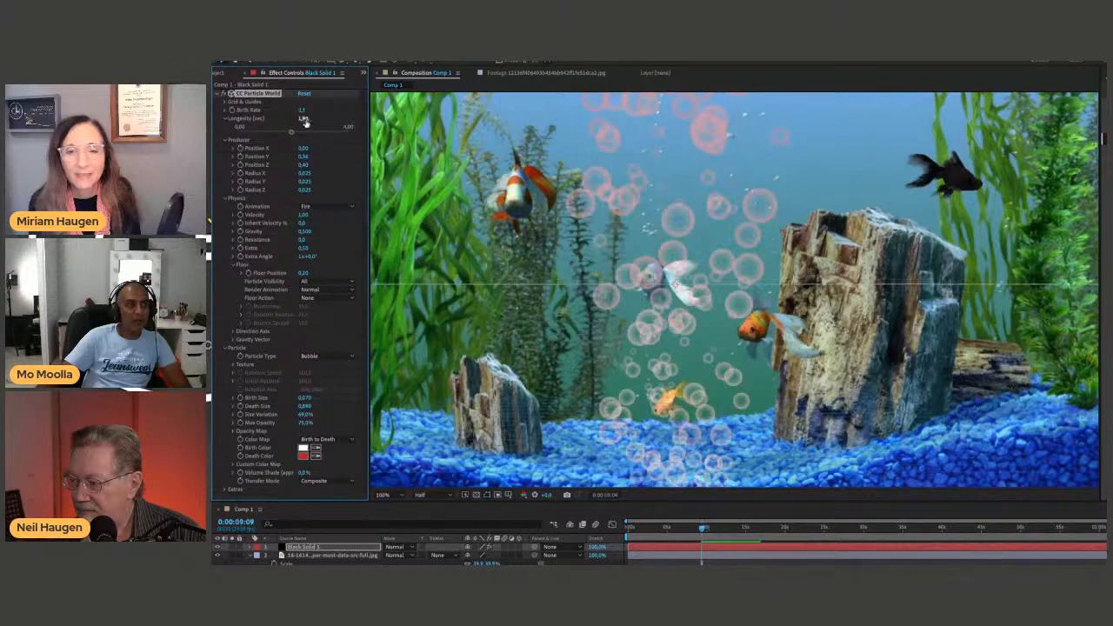
{"action": "key", "text": "ctrl+z"}
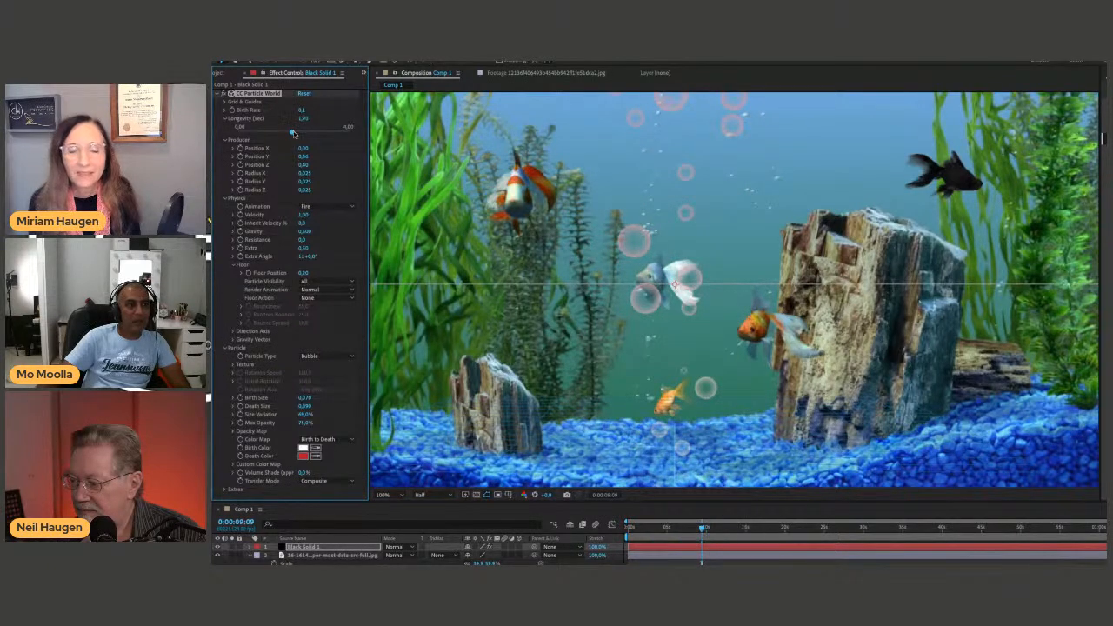
Set the bubbles' Longevity to about 1.67 seconds and undo the Inherit Velocity change.
{"action": "left_click_drag", "start_coordinate": [310, 132], "coordinate": [325, 133]}
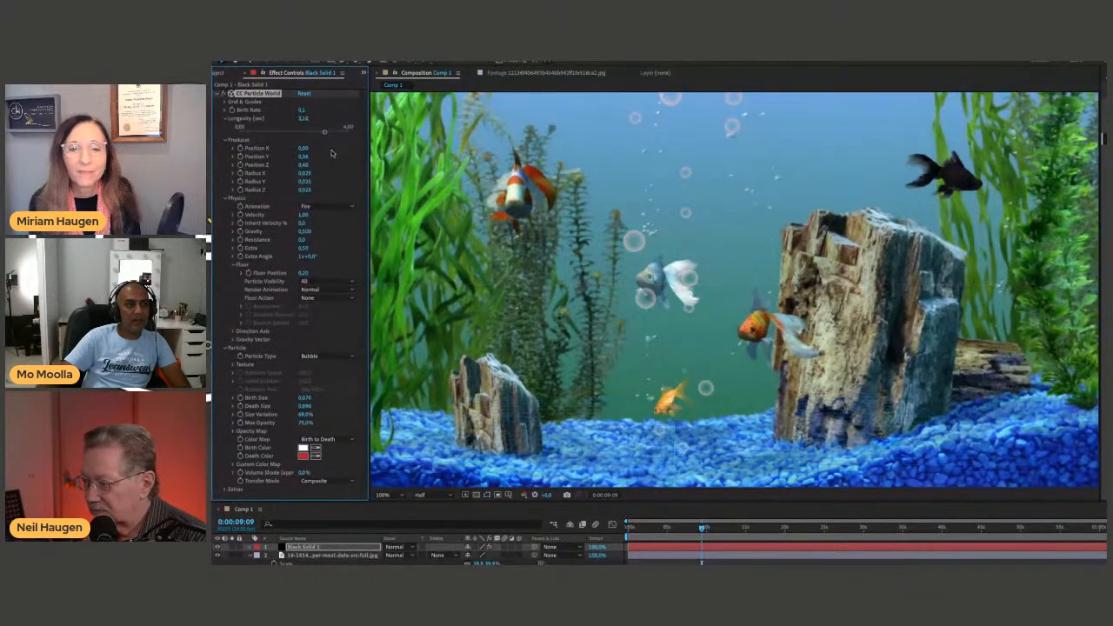
{"action": "left_click_drag", "start_coordinate": [325, 132], "coordinate": [286, 141]}
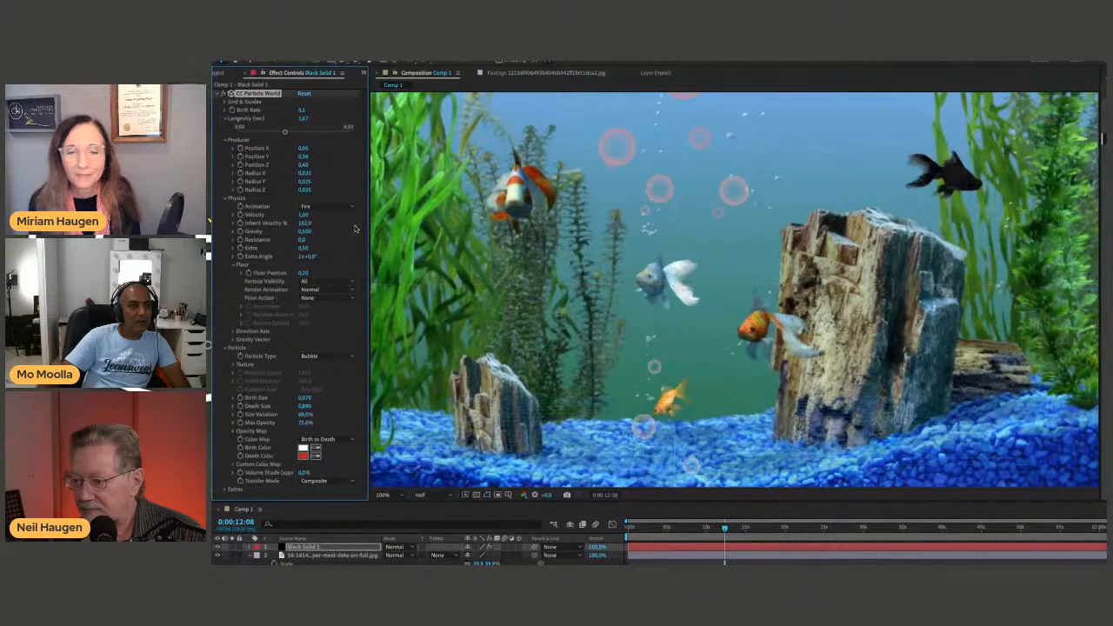
{"action": "key", "text": "ctrl+z"}
Try Gravity values of about 5.06 and about 1.82, previewing the bubbles.
{"action": "left_click_drag", "start_coordinate": [315, 238], "coordinate": [346, 233]}
{"action": "left_click_drag", "start_coordinate": [535, 257], "coordinate": [544, 255]}
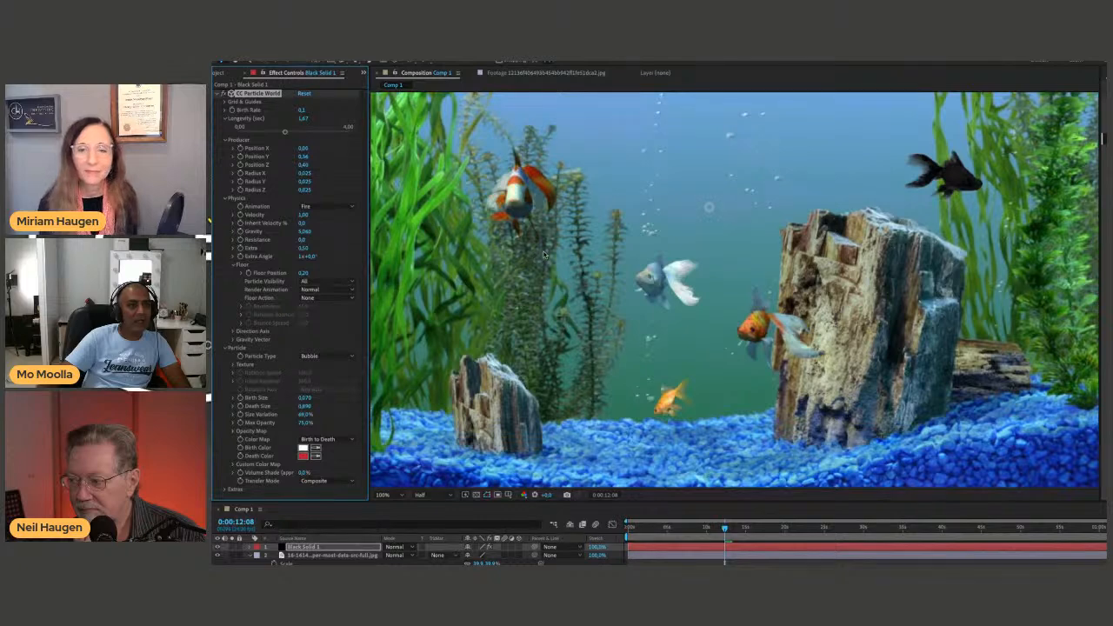
{"action": "left_click_drag", "start_coordinate": [306, 233], "coordinate": [218, 232]}
{"action": "left_click_drag", "start_coordinate": [307, 235], "coordinate": [231, 231]}
{"action": "key", "text": "space"}
{"action": "key", "text": "space"}
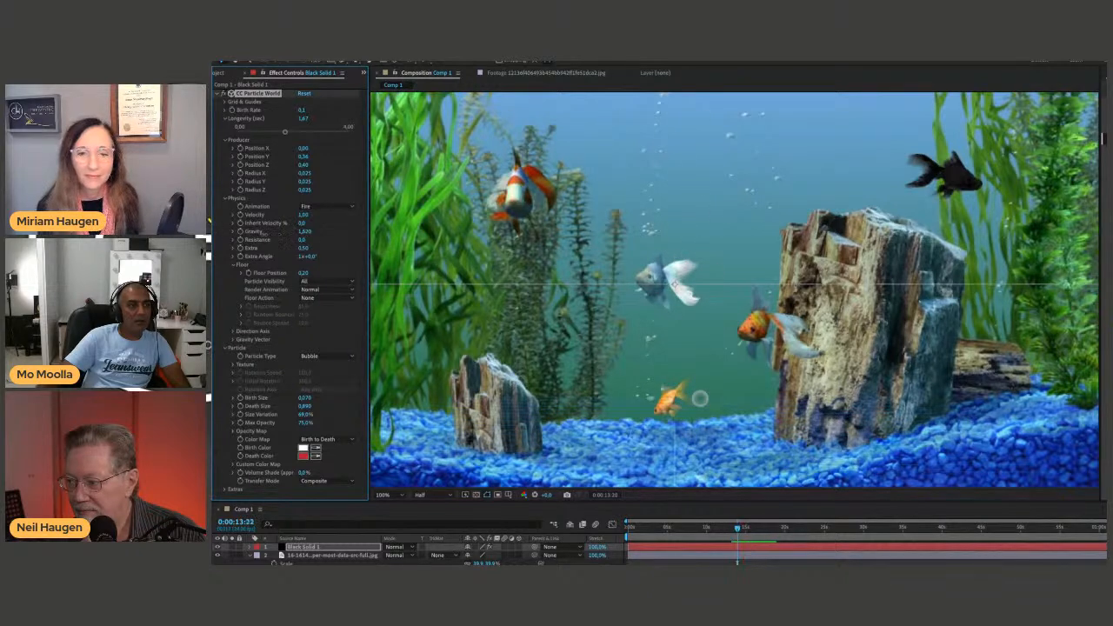
Set the bubbles' Gravity to about 0.65 and their Resistance to 11.0.
{"action": "left_click_drag", "start_coordinate": [306, 233], "coordinate": [240, 238]}
{"action": "mouse_move", "coordinate": [315, 234]}
{"action": "left_mouse_down"}
{"action": "mouse_move", "coordinate": [330, 233]}
{"action": "mouse_move", "coordinate": [230, 232]}
{"action": "mouse_move", "coordinate": [321, 232]}
{"action": "mouse_move", "coordinate": [312, 240]}
{"action": "left_mouse_up"}
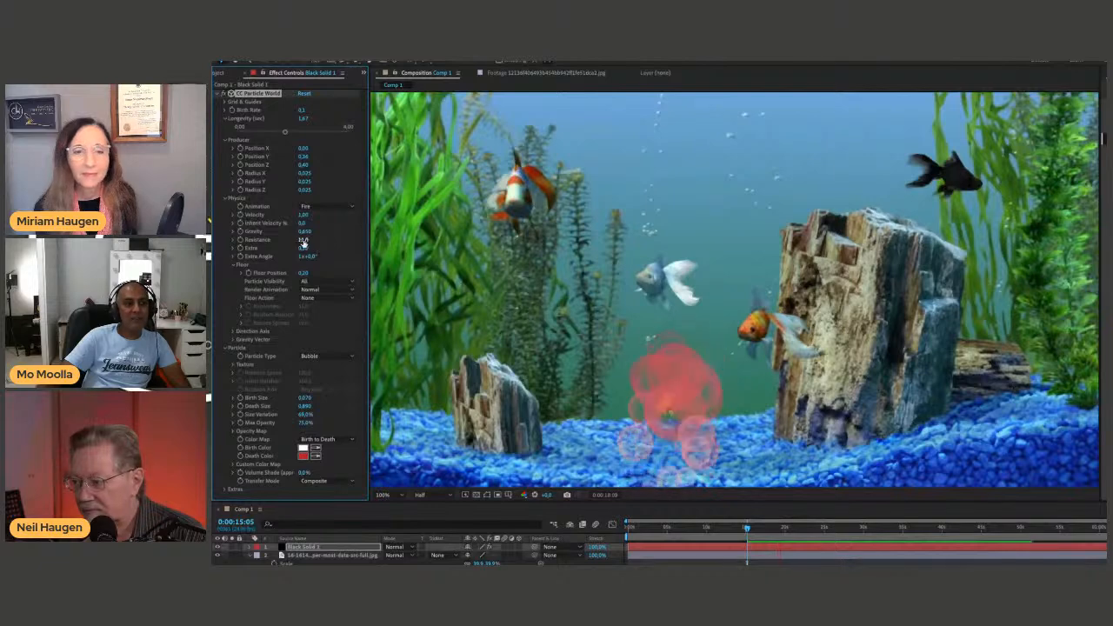
Change the bubbles' Death Color to white and preview the particles.
{"action": "left_click", "coordinate": [304, 455]}
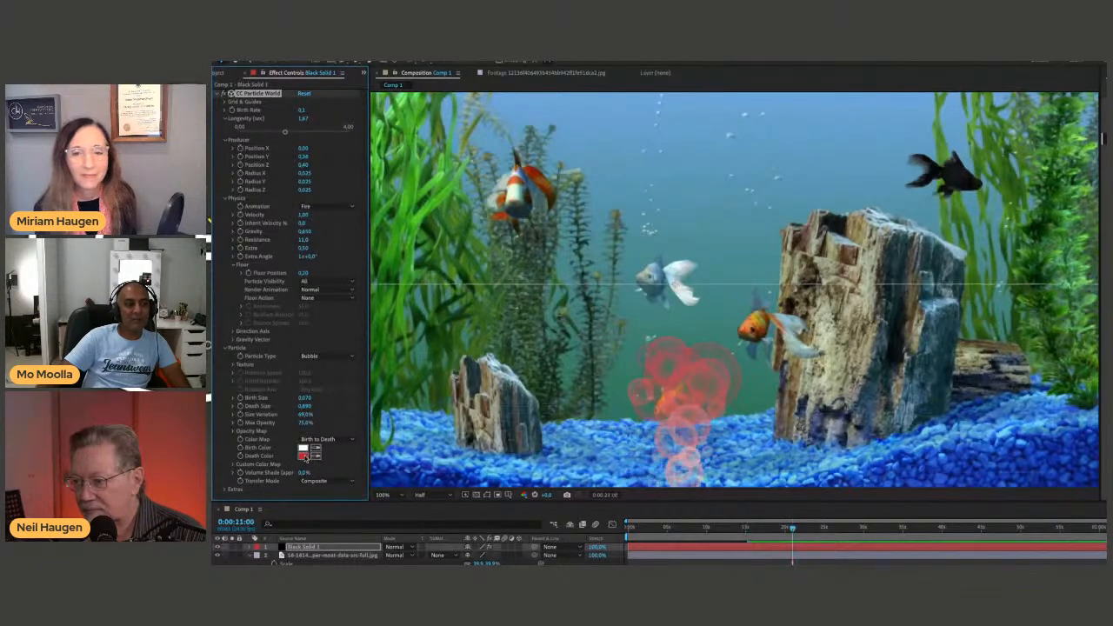
{"action": "left_click_drag", "start_coordinate": [746, 515], "coordinate": [695, 492]}
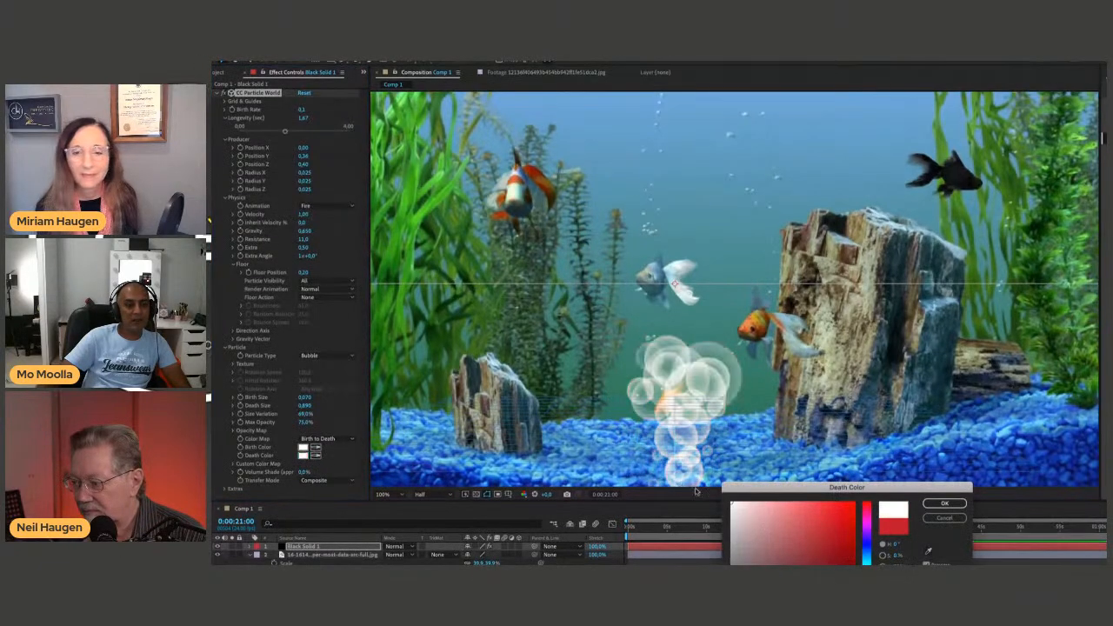
{"action": "left_click", "coordinate": [945, 503]}
{"action": "key", "text": "space"}
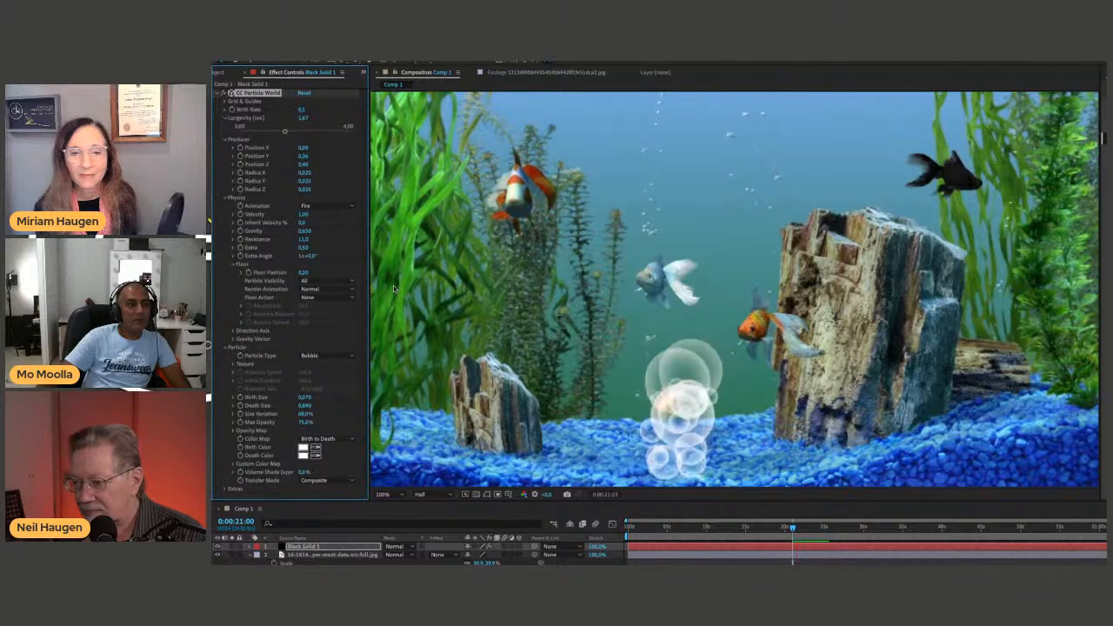
Set the bubbles' Longevity to about 4.00 seconds, preview from the start of the timeline, and collapse the Longevity control.
{"action": "left_click_drag", "start_coordinate": [285, 131], "coordinate": [349, 128]}
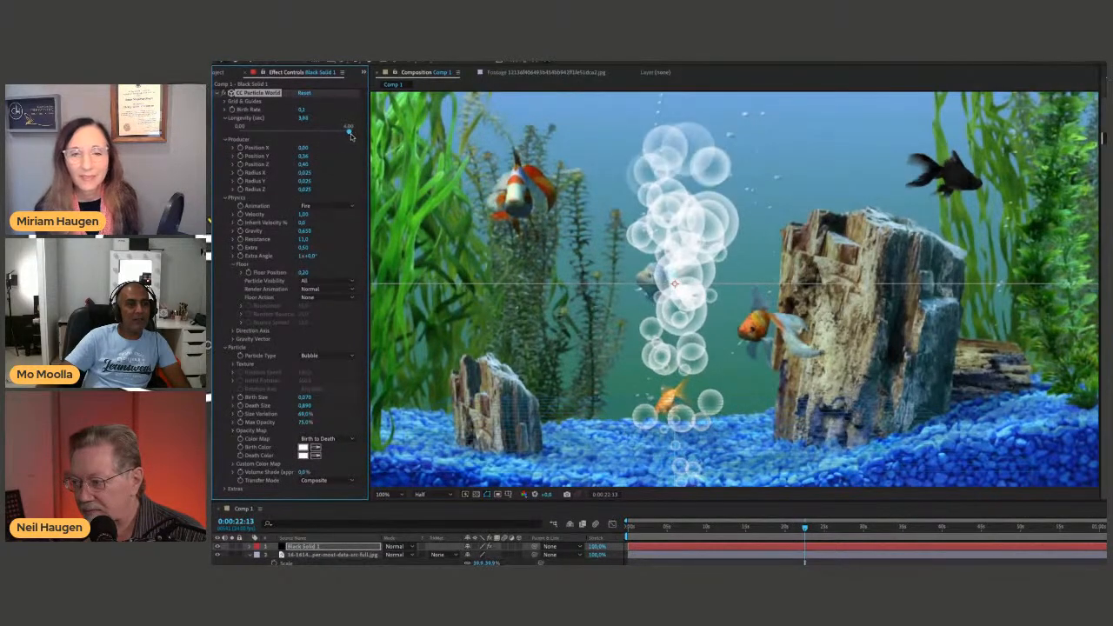
{"action": "left_click_drag", "start_coordinate": [665, 526], "coordinate": [626, 526]}
{"action": "key", "text": "space"}
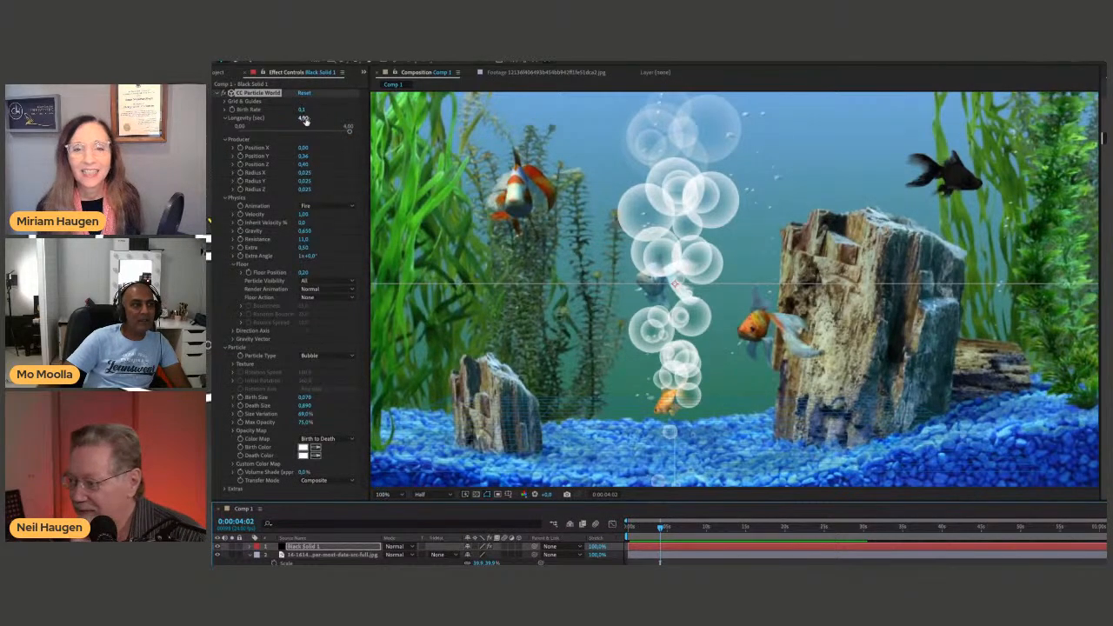
{"action": "left_click", "coordinate": [225, 120]}
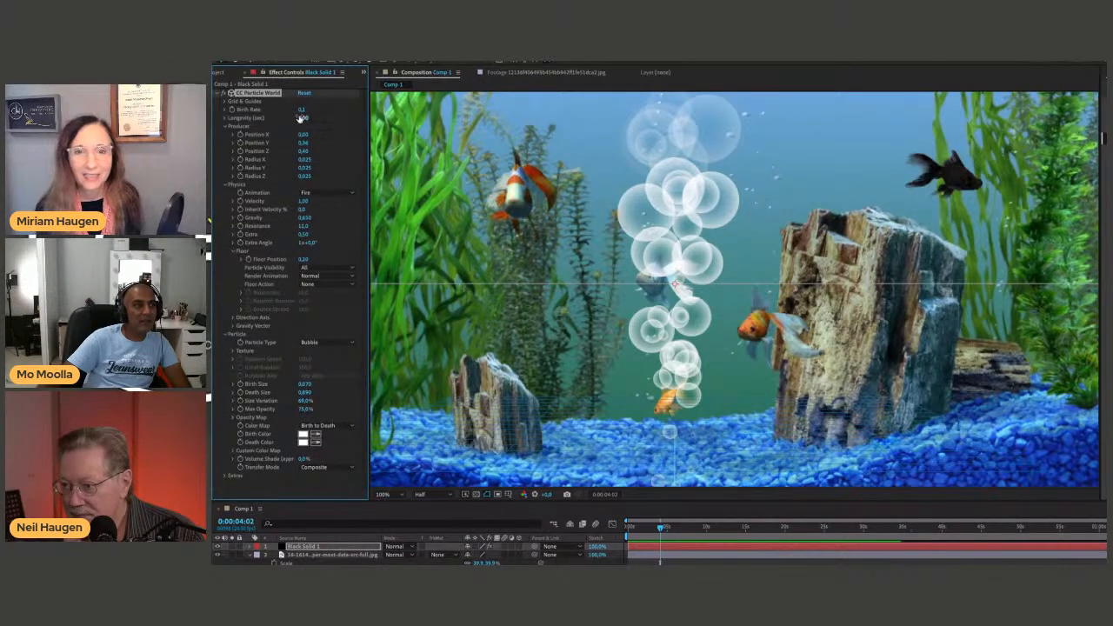
Spread the bubble emitter by setting the Producer's Radius X to about 0.535 and Radius Y to about 0.200.
{"action": "mouse_move", "coordinate": [303, 110]}
{"action": "left_mouse_down"}
{"action": "mouse_move", "coordinate": [314, 111]}
{"action": "mouse_move", "coordinate": [301, 111]}
{"action": "left_mouse_up"}
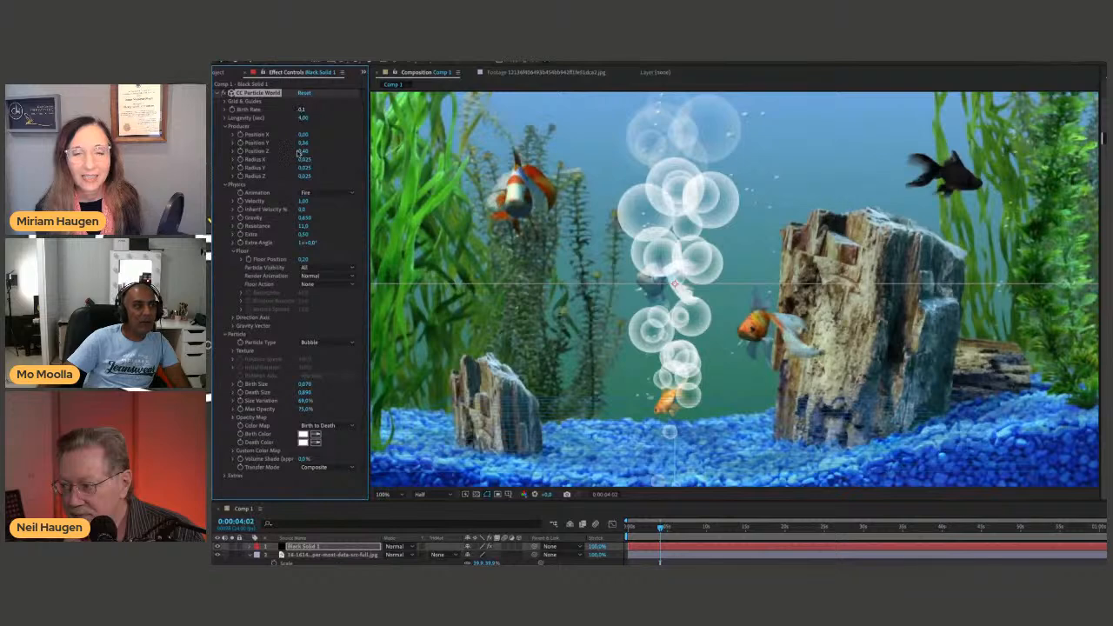
{"action": "left_click_drag", "start_coordinate": [302, 162], "coordinate": [327, 159]}
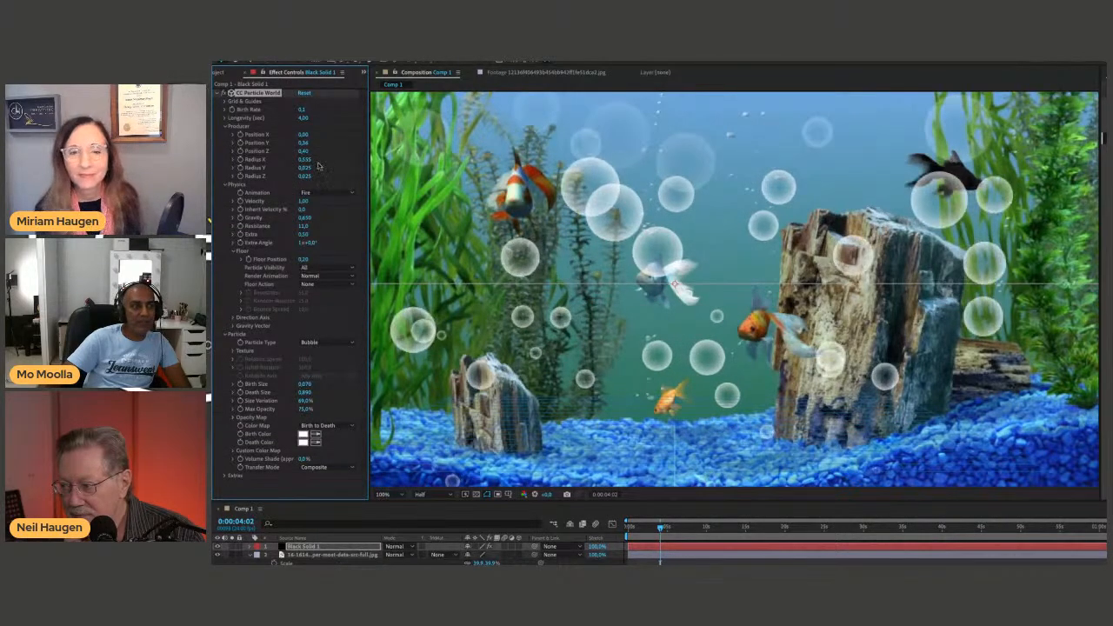
{"action": "left_click_drag", "start_coordinate": [304, 168], "coordinate": [318, 170]}
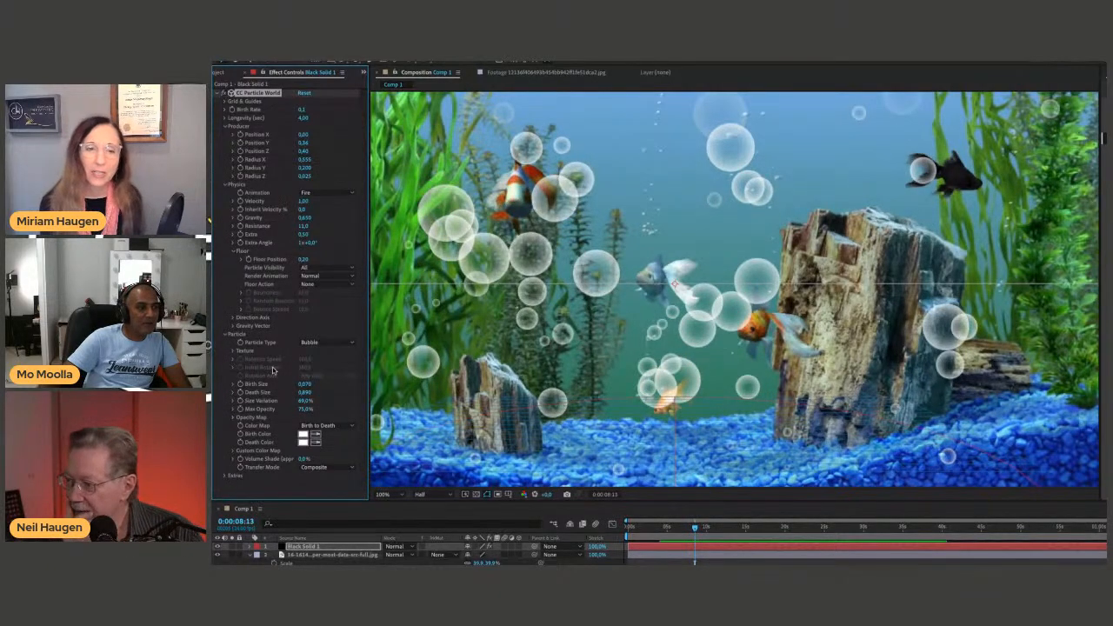
Set the particles' Birth Size to 0.000, Death Size to about 0.230 and Size Variation to about 82%, previewing the smaller bubbles.
{"action": "left_click_drag", "start_coordinate": [306, 396], "coordinate": [291, 400]}
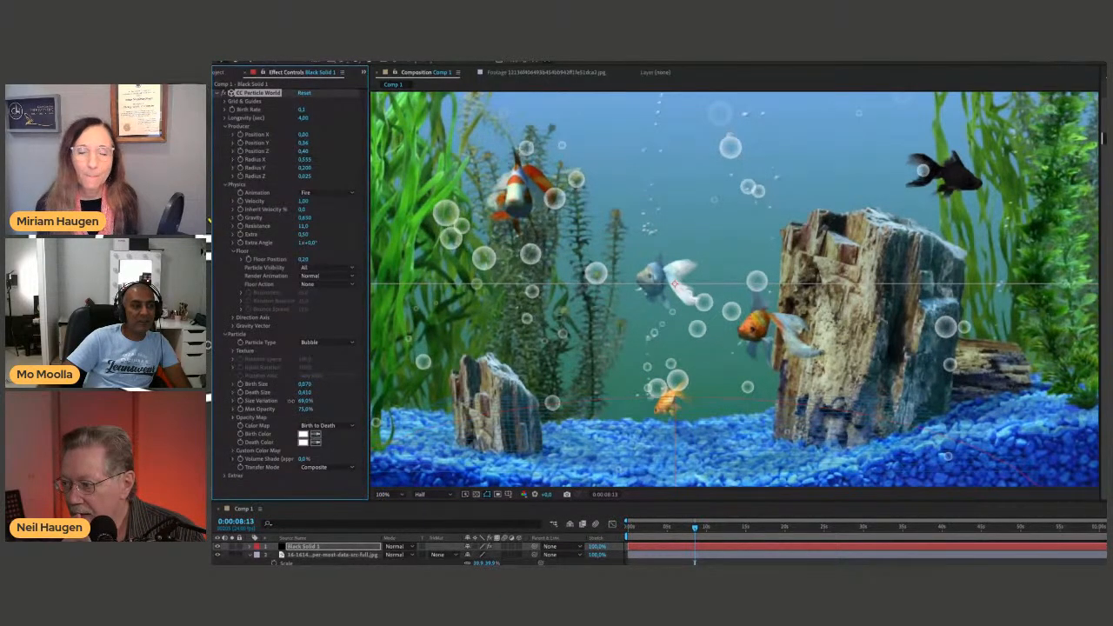
{"action": "left_click_drag", "start_coordinate": [290, 400], "coordinate": [289, 401]}
{"action": "key", "text": "space"}
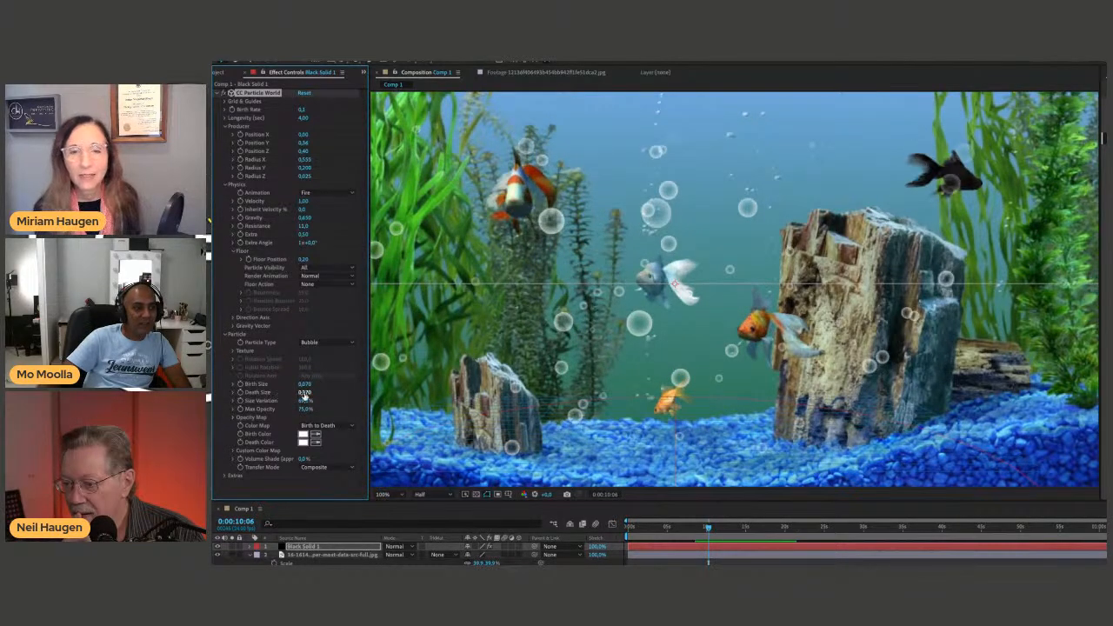
{"action": "mouse_move", "coordinate": [303, 395]}
{"action": "left_mouse_down"}
{"action": "mouse_move", "coordinate": [300, 384]}
{"action": "mouse_move", "coordinate": [287, 387]}
{"action": "mouse_move", "coordinate": [307, 393]}
{"action": "left_mouse_up"}
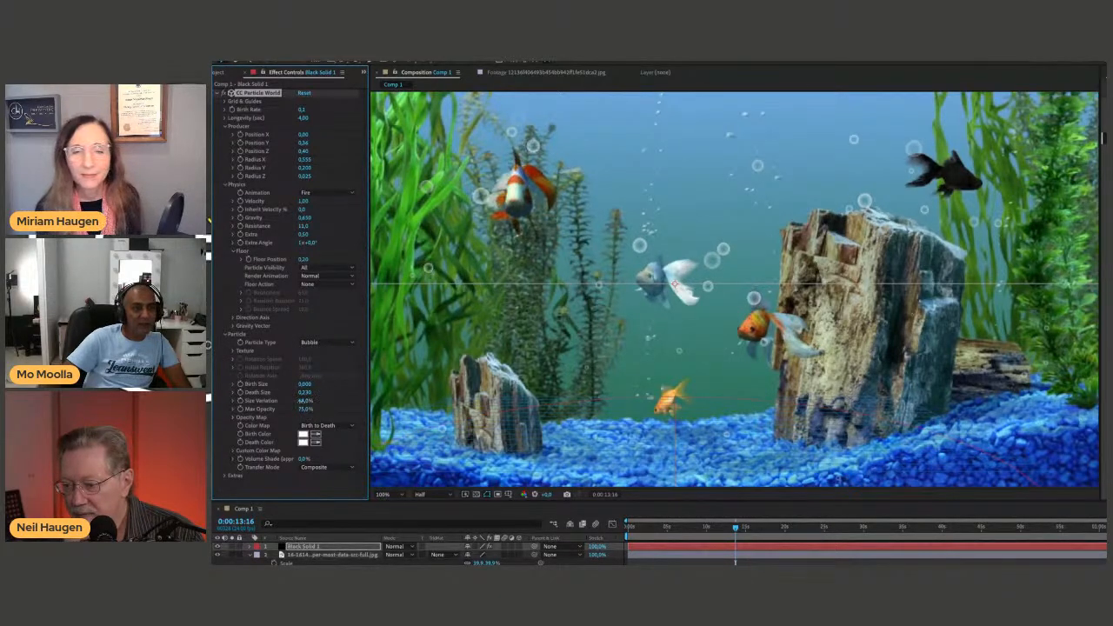
{"action": "left_click_drag", "start_coordinate": [314, 405], "coordinate": [325, 408]}
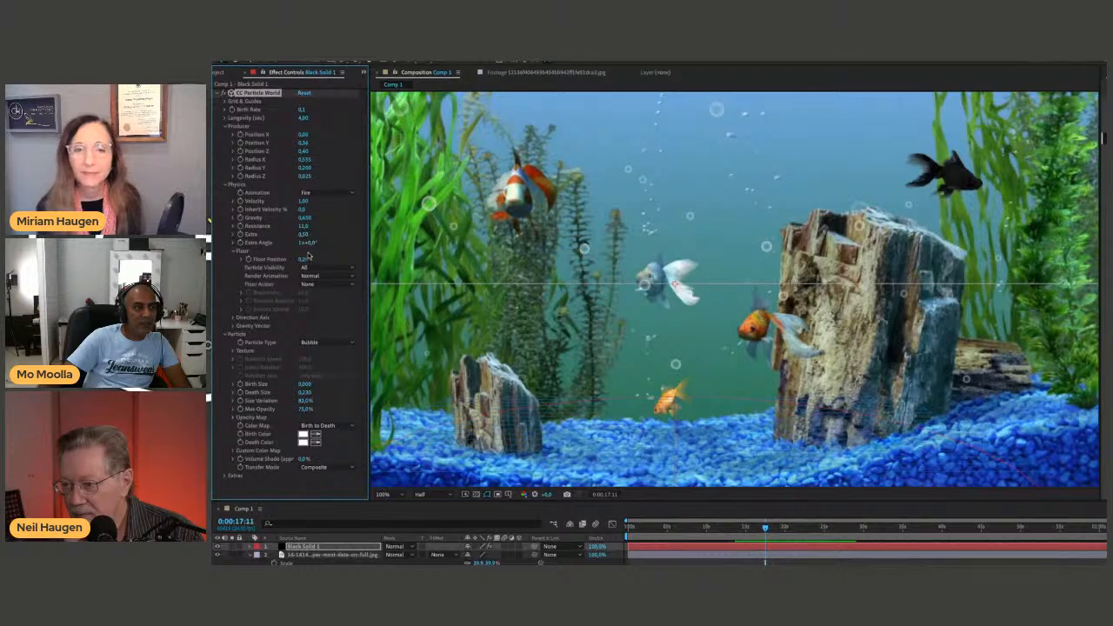
Set the bubbles' Extra Angle to about 3x+47°, preview their motion, and expand the particle Texture settings.
{"action": "left_click_drag", "start_coordinate": [336, 245], "coordinate": [614, 379]}
{"action": "key", "text": "space"}
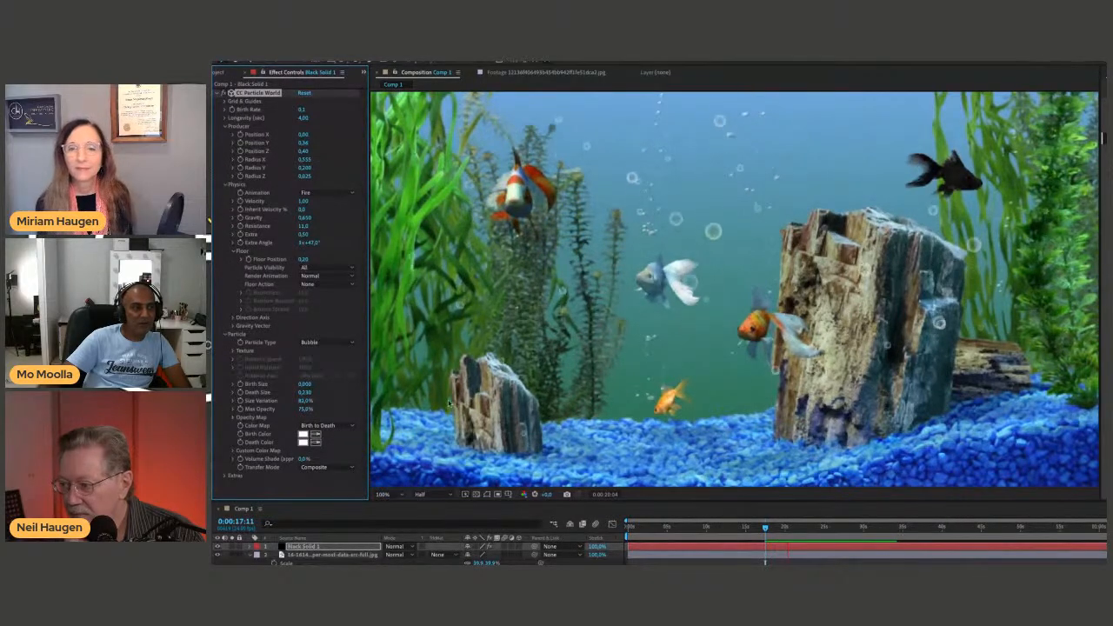
{"action": "left_click", "coordinate": [234, 351]}
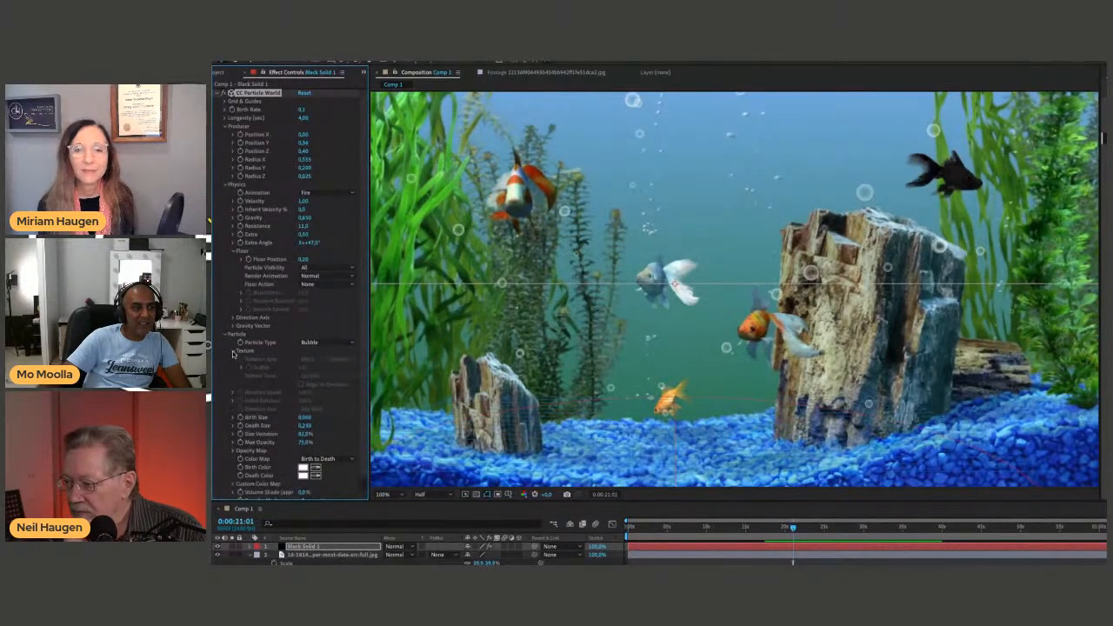
Try the Lens Bubble particle type, preview it, review the Color Map options, and return the particle type to Bubble.
{"action": "left_click", "coordinate": [315, 342]}
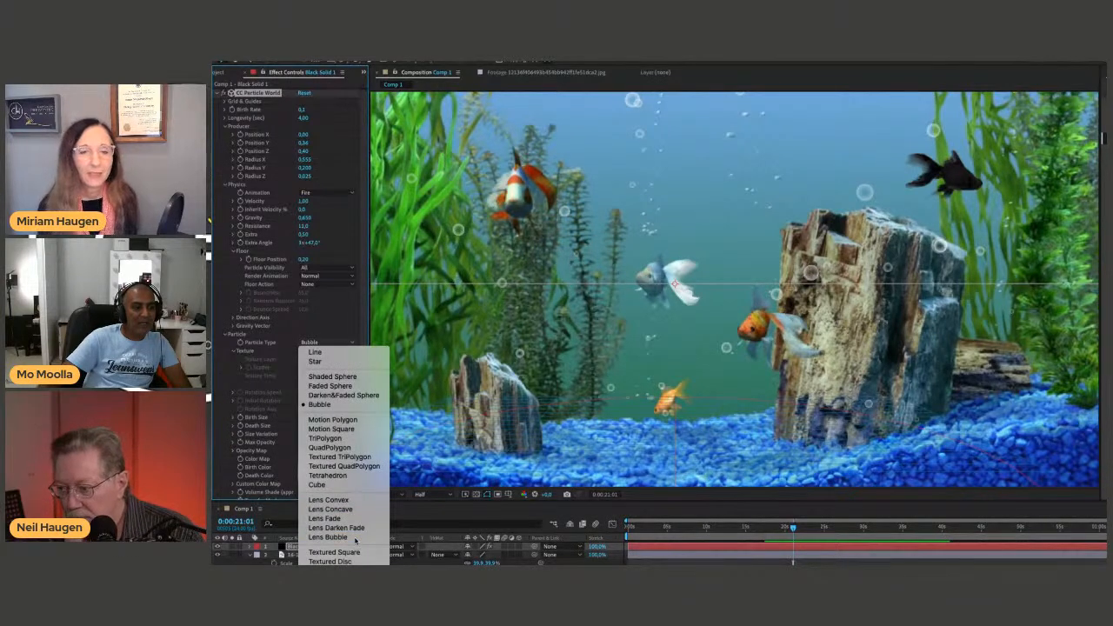
{"action": "left_click", "coordinate": [328, 538]}
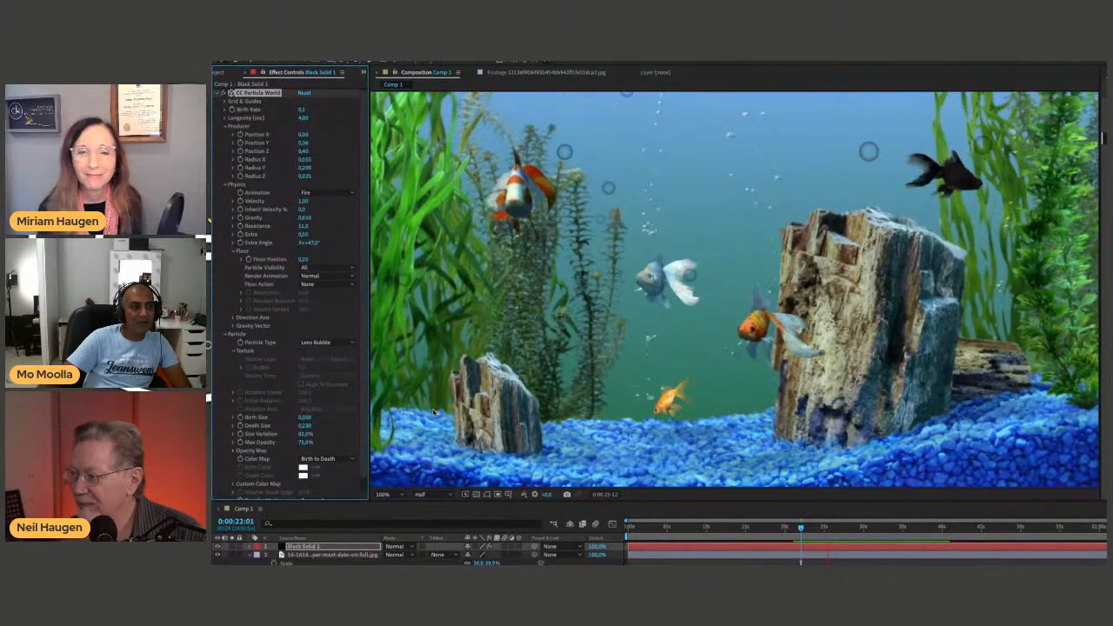
{"action": "key", "text": "space"}
{"action": "left_click", "coordinate": [330, 461]}
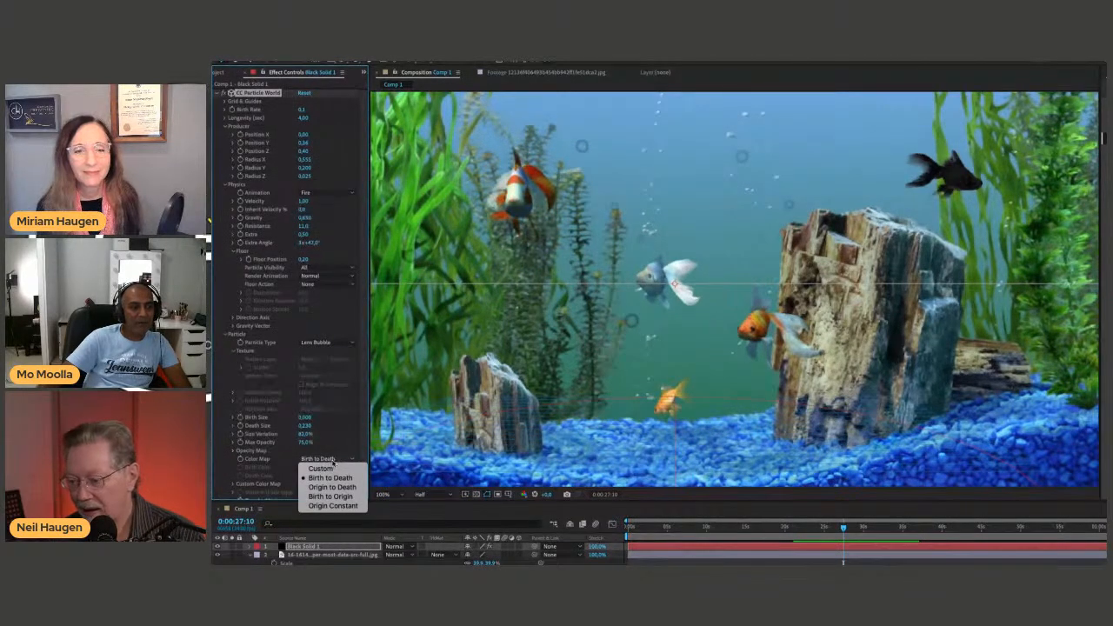
{"action": "left_click", "coordinate": [322, 477]}
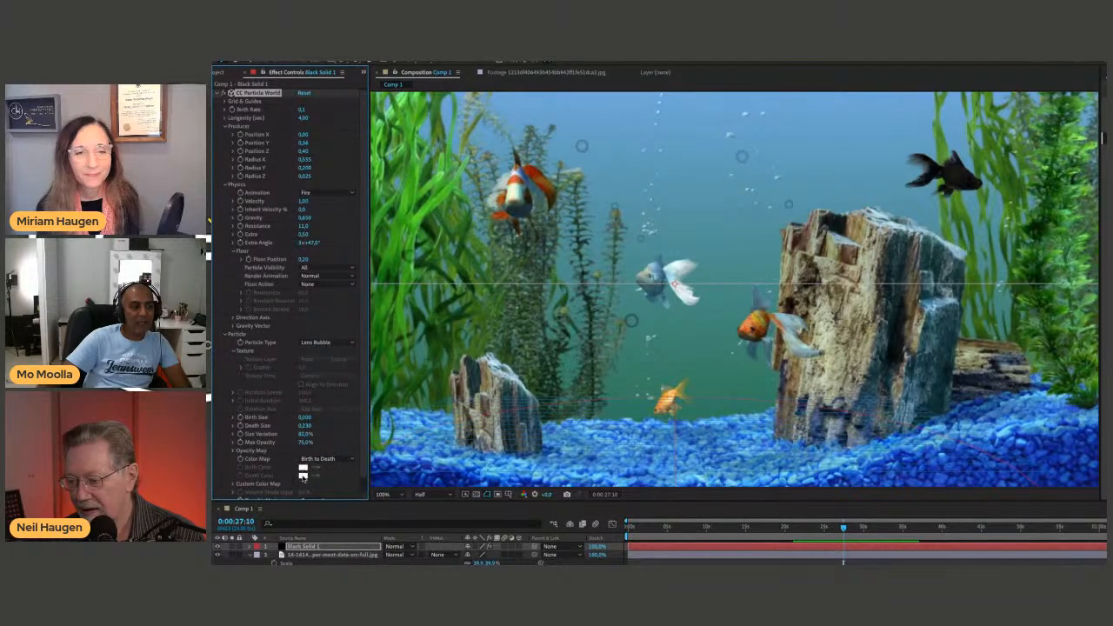
{"action": "left_click", "coordinate": [327, 344]}
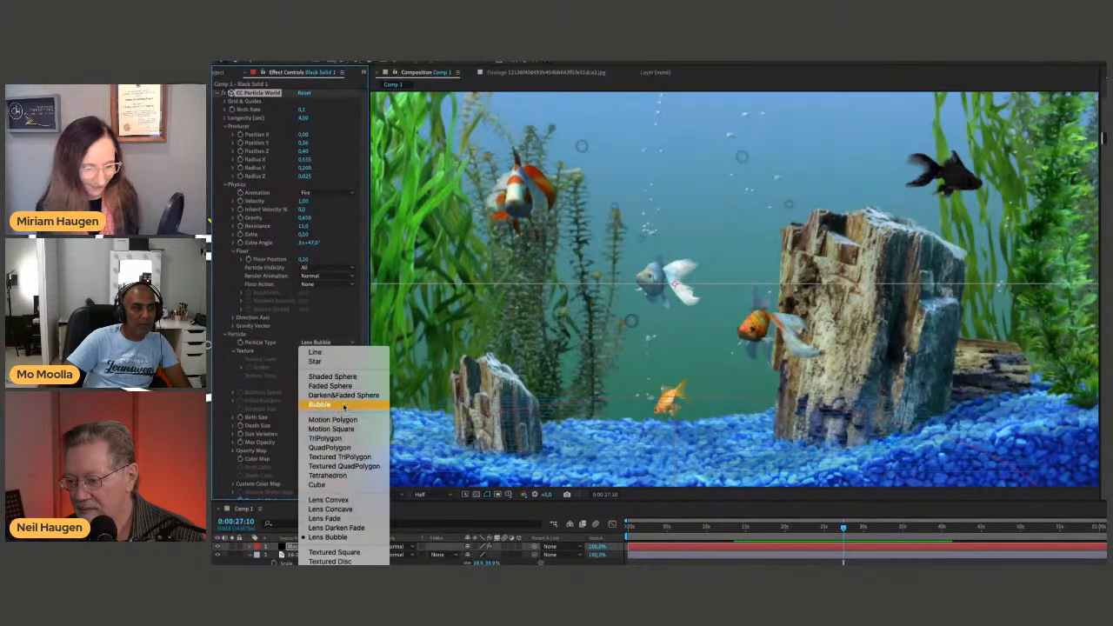
{"action": "left_click", "coordinate": [343, 406]}
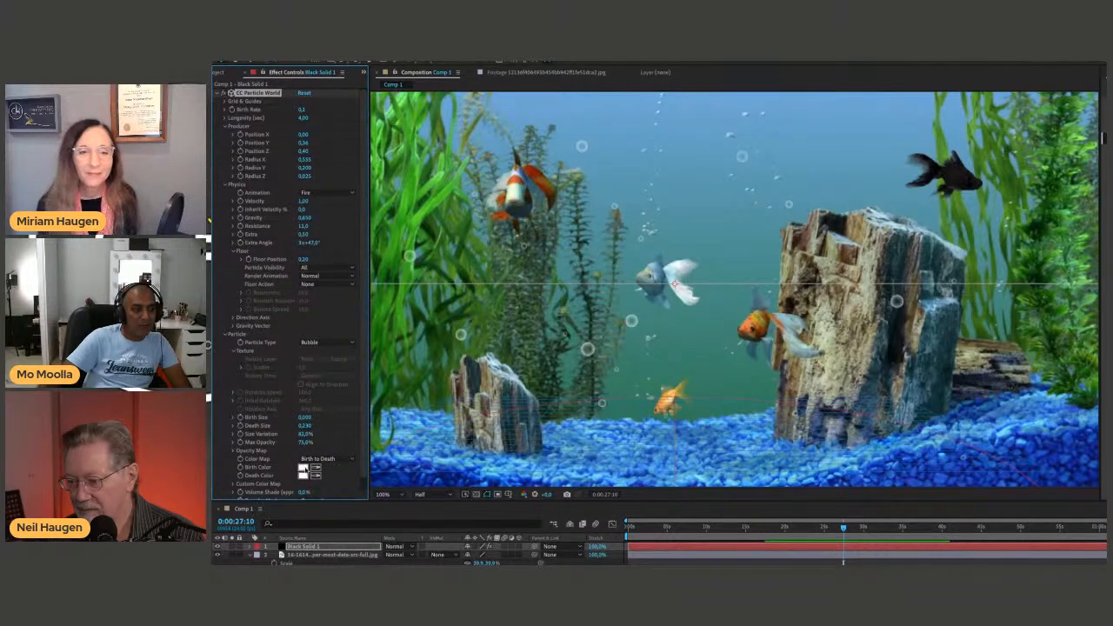
Try a red Death Color on the bubbles, preview it from near the timeline's start, and revert the color to white.
{"action": "left_click", "coordinate": [302, 473]}
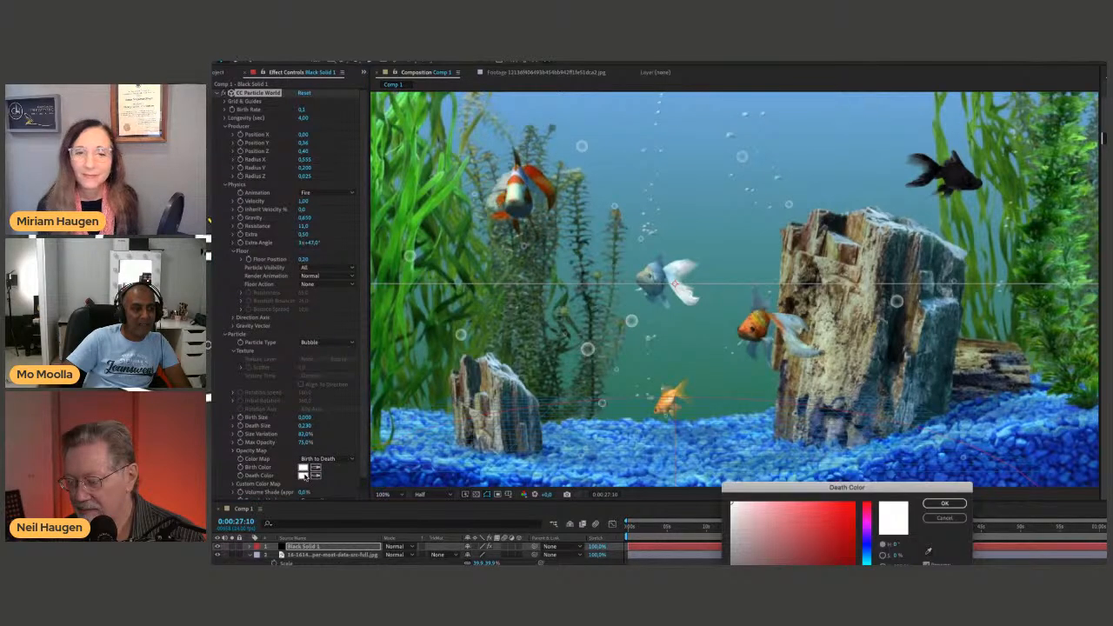
{"action": "left_click", "coordinate": [856, 500]}
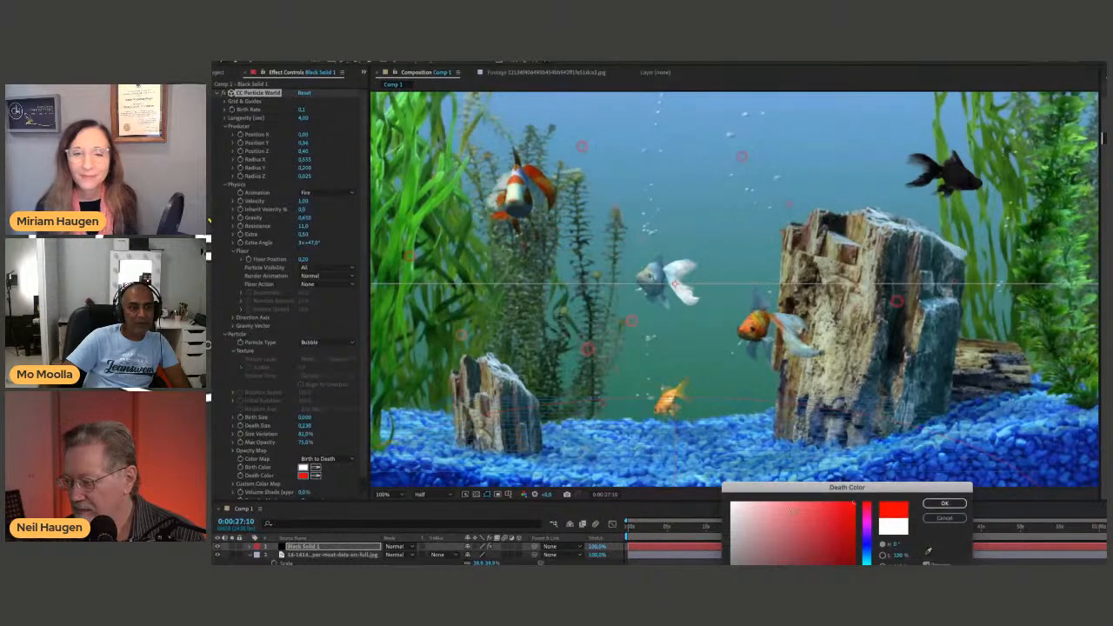
{"action": "left_click", "coordinate": [940, 503]}
{"action": "left_click", "coordinate": [628, 526]}
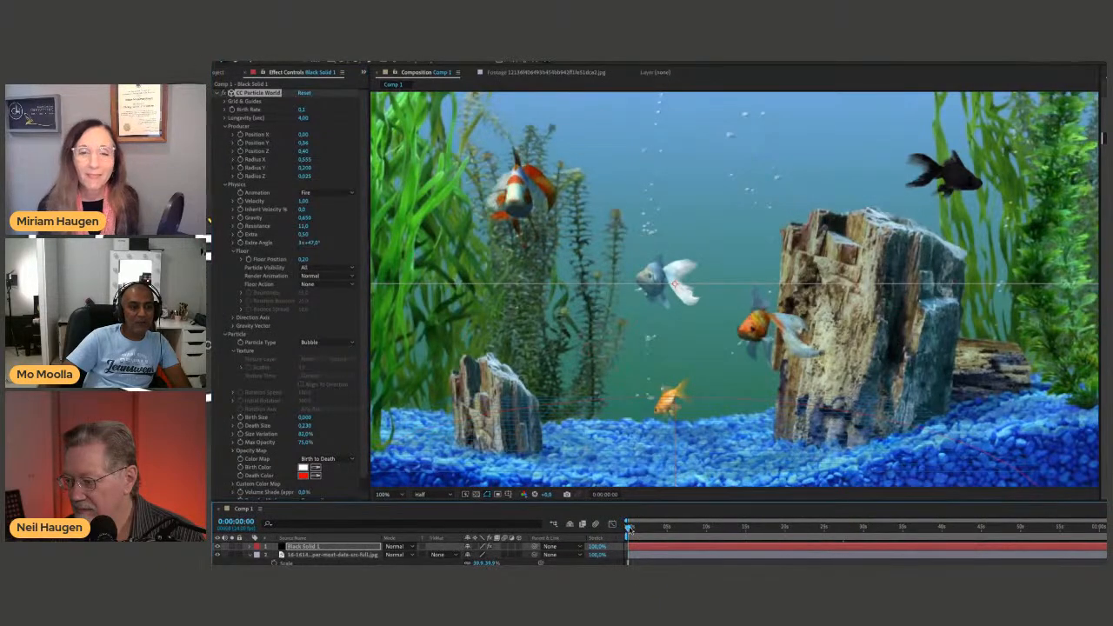
{"action": "left_click_drag", "start_coordinate": [655, 528], "coordinate": [659, 529]}
{"action": "key", "text": "space"}
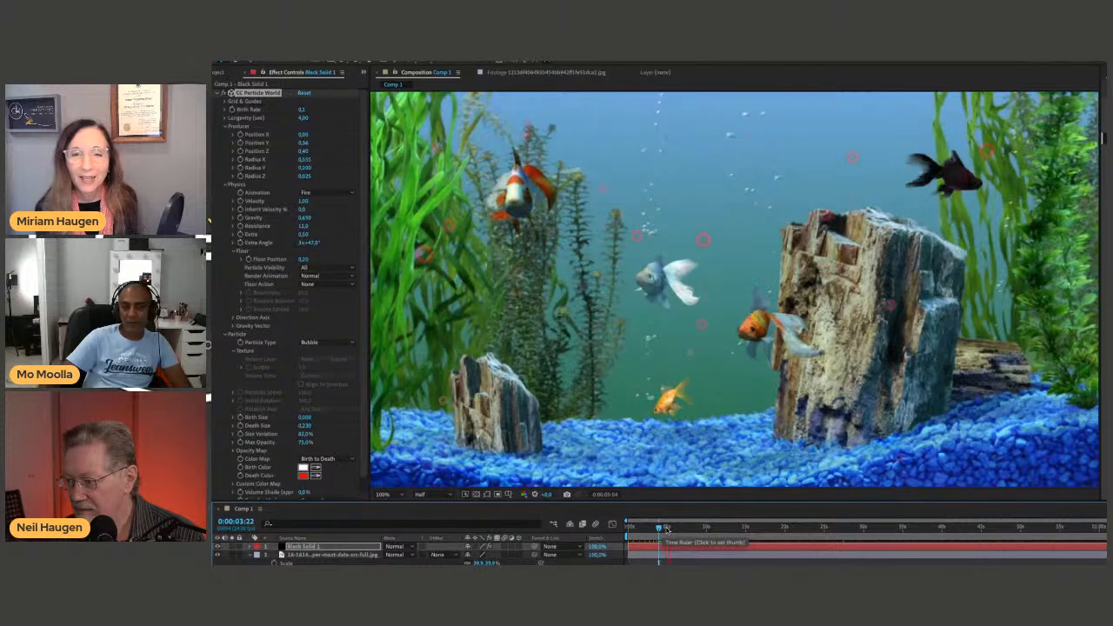
{"action": "key", "text": "space"}
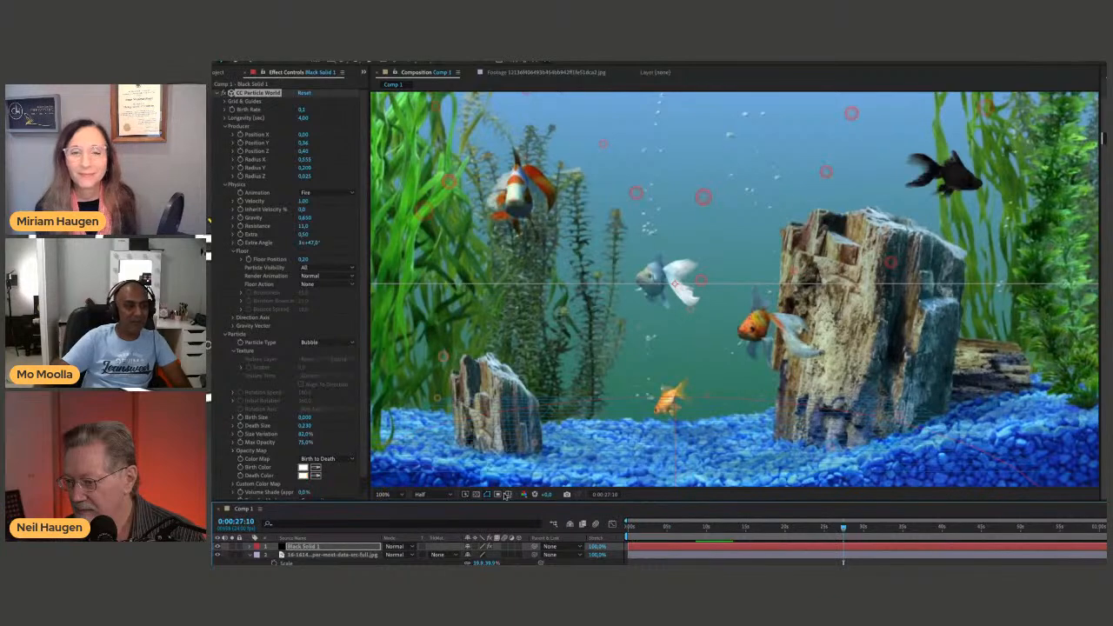
Try the Screen Transfer Mode for the bubbles and set it to Add.
{"action": "scroll", "coordinate": [325, 414], "scroll_direction": "down", "scroll_amount": 1}
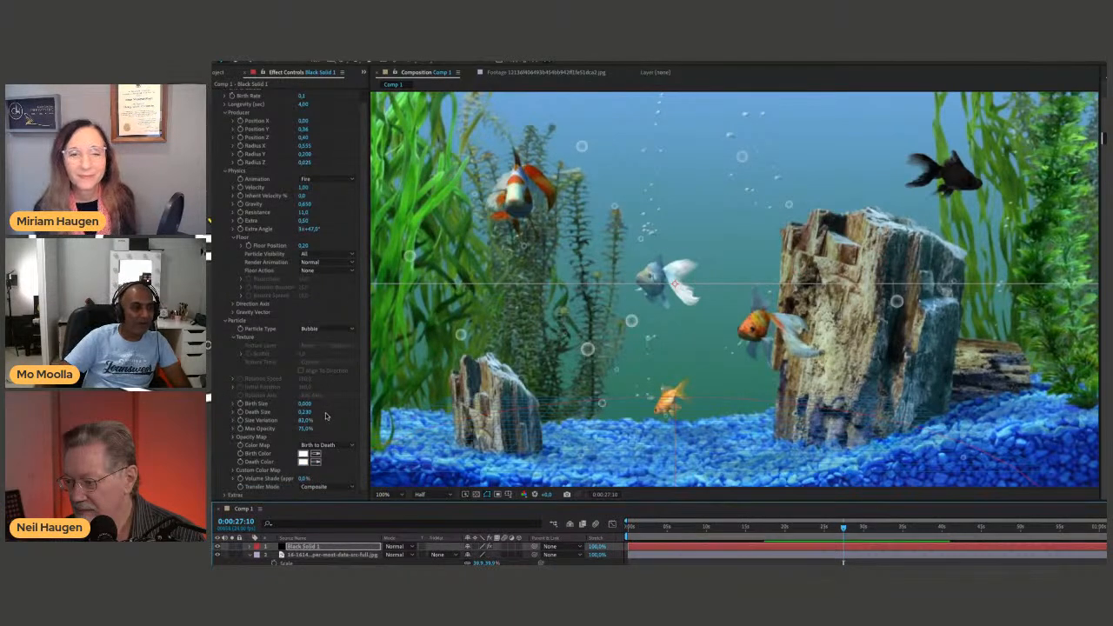
{"action": "left_click", "coordinate": [315, 487]}
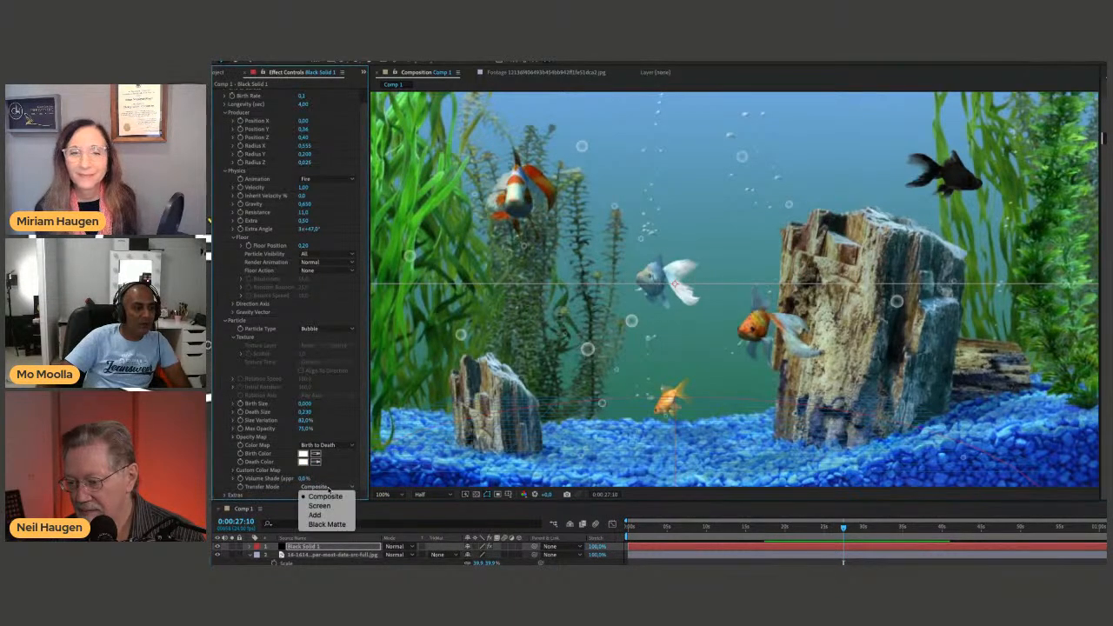
{"action": "left_click", "coordinate": [327, 487]}
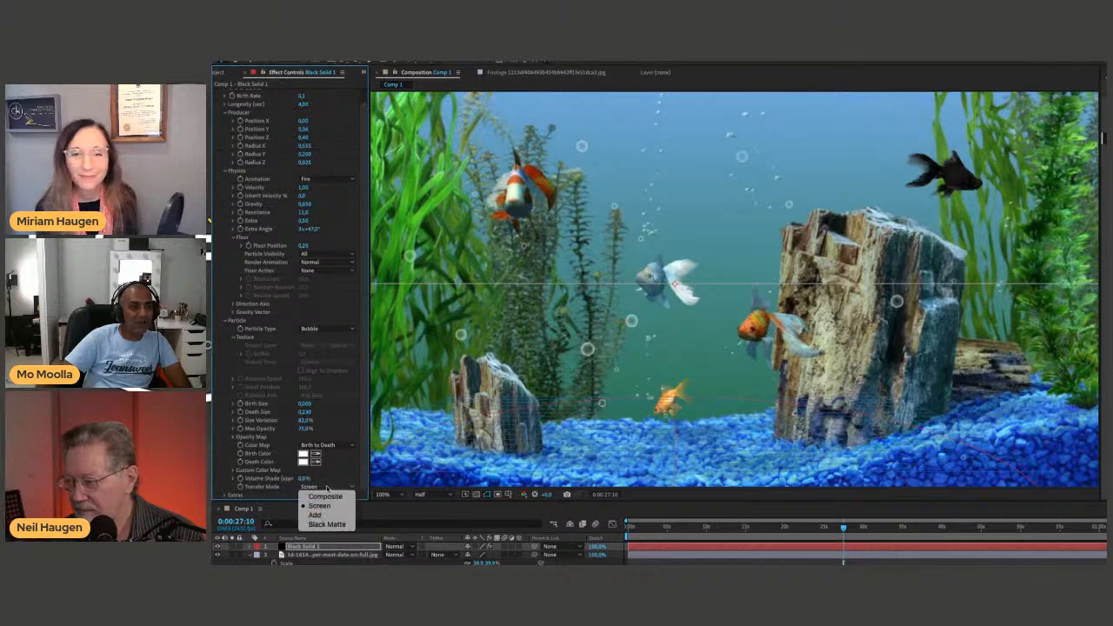
{"action": "left_click", "coordinate": [325, 515]}
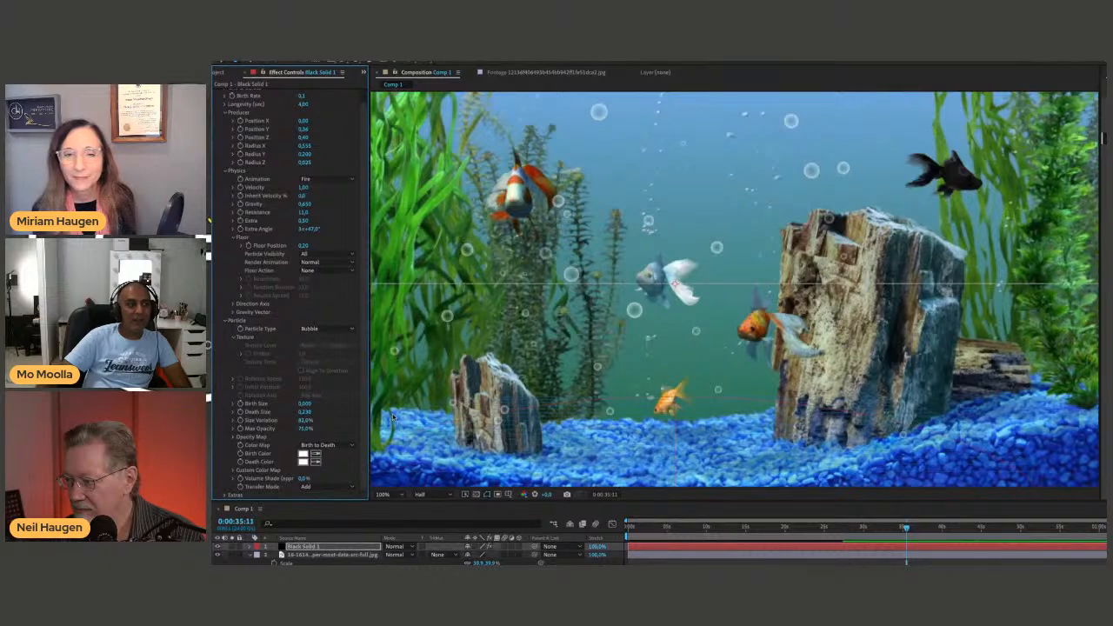
Try the Cube and QuadPolygon particle types, previewing the cubes, and set the particle type to Faded Sphere.
{"action": "left_click", "coordinate": [327, 328]}
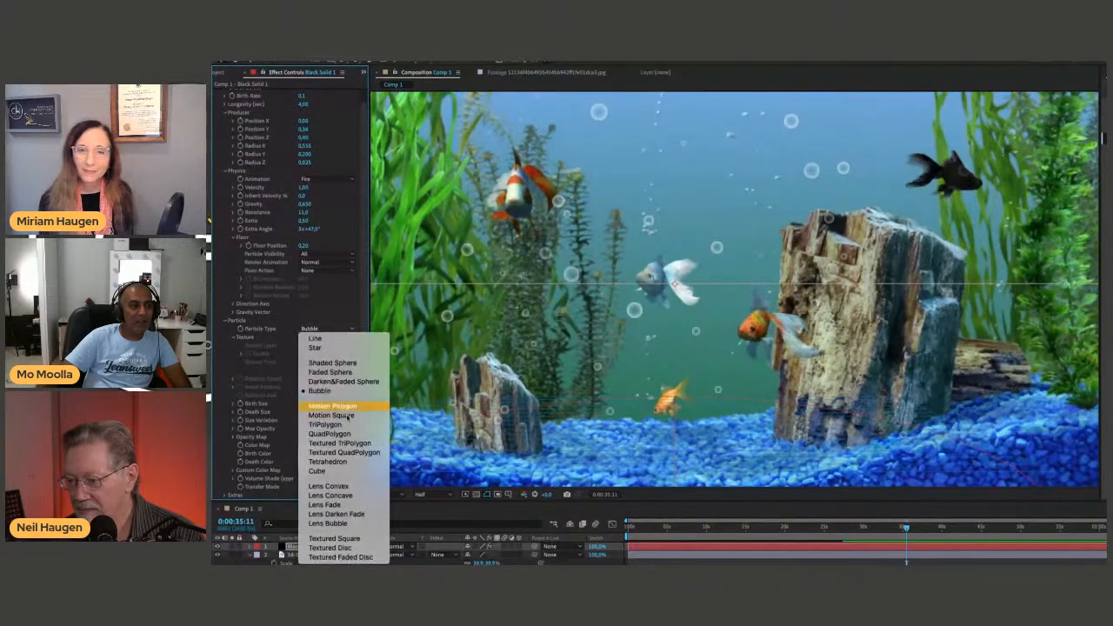
{"action": "left_click", "coordinate": [347, 470]}
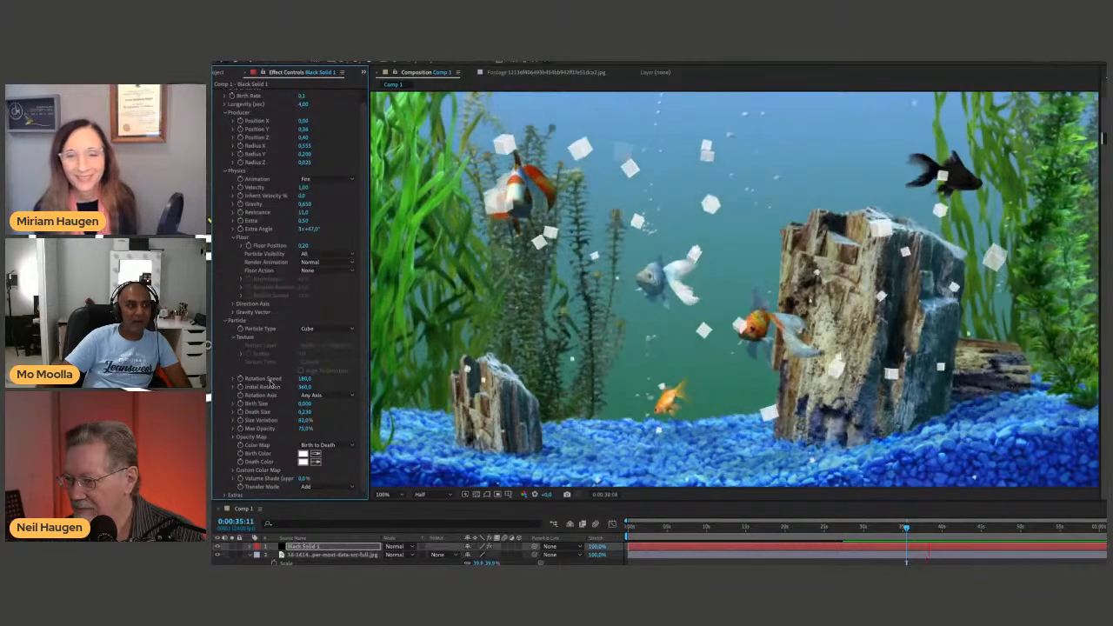
{"action": "left_click", "coordinate": [326, 329]}
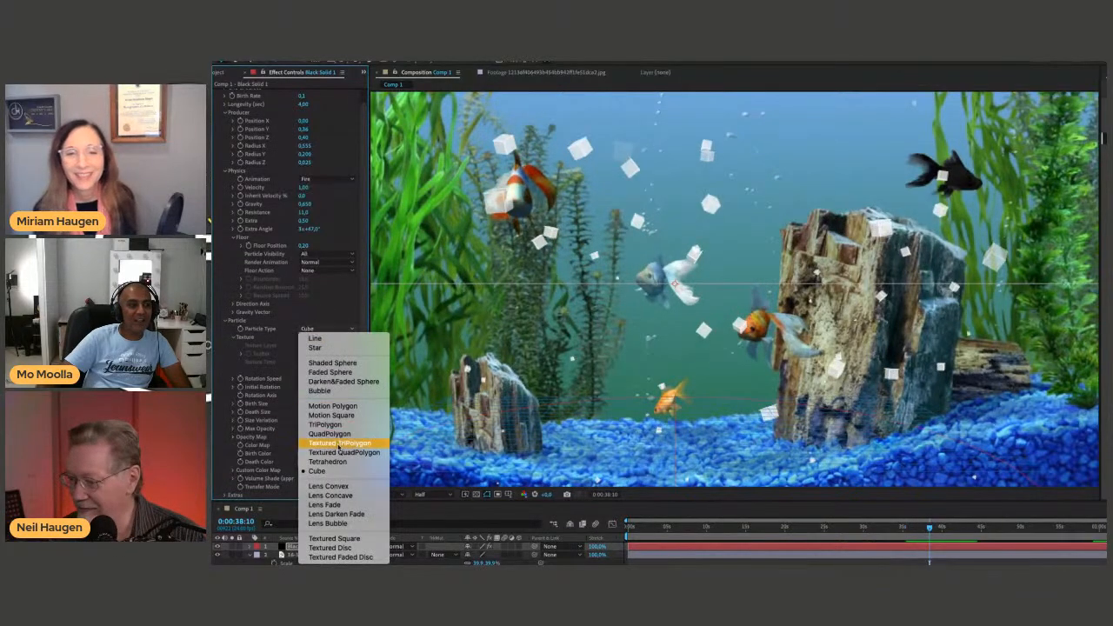
{"action": "left_click", "coordinate": [339, 435]}
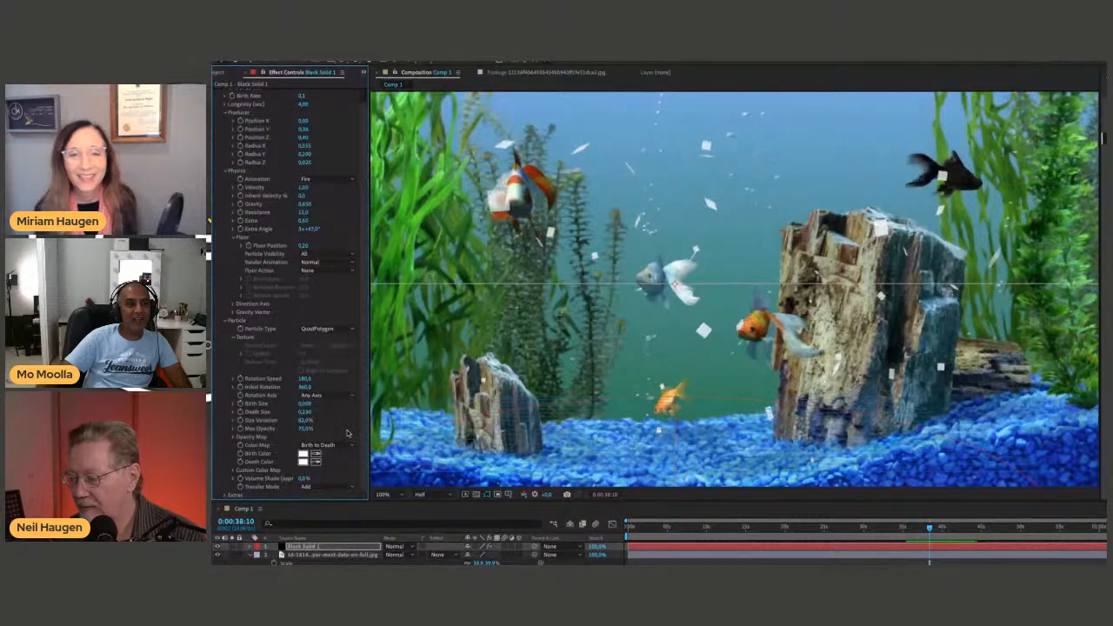
{"action": "left_click", "coordinate": [329, 330]}
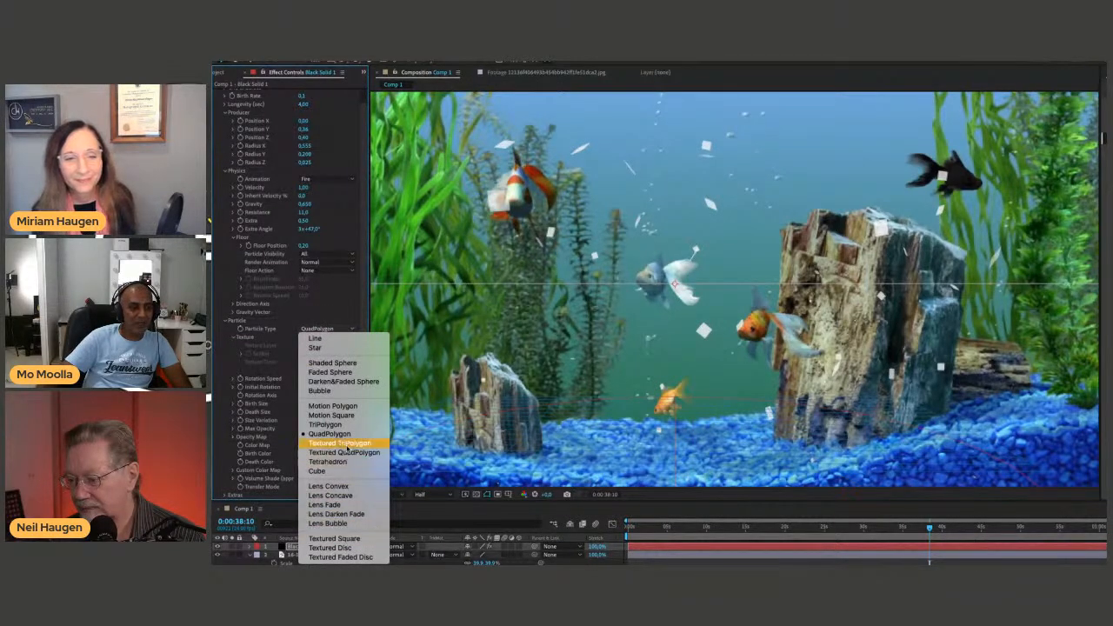
{"action": "left_click", "coordinate": [340, 374]}
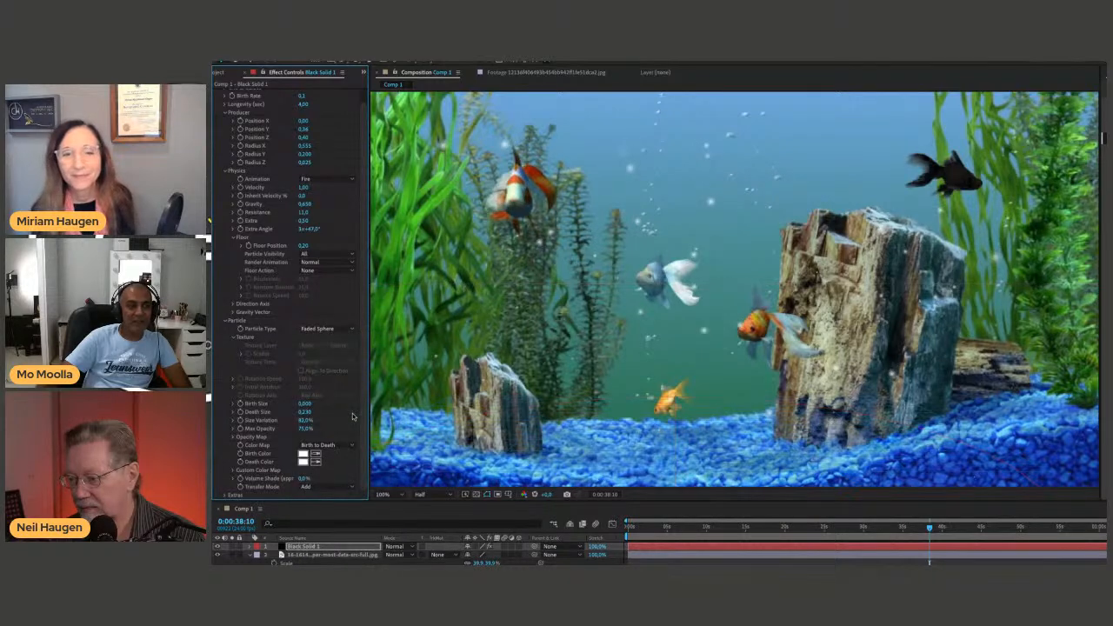
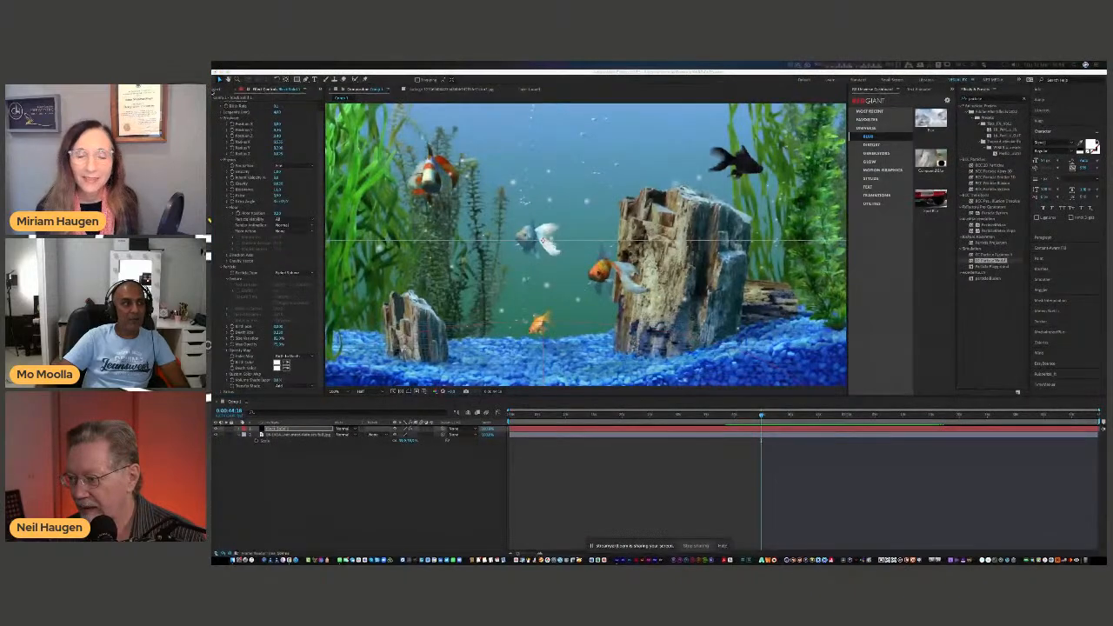
Add the snowy winter image to the composition, reposition and enlarge it, and stack the Black Solid 1 particle layer above it.
{"action": "left_click", "coordinate": [220, 90]}
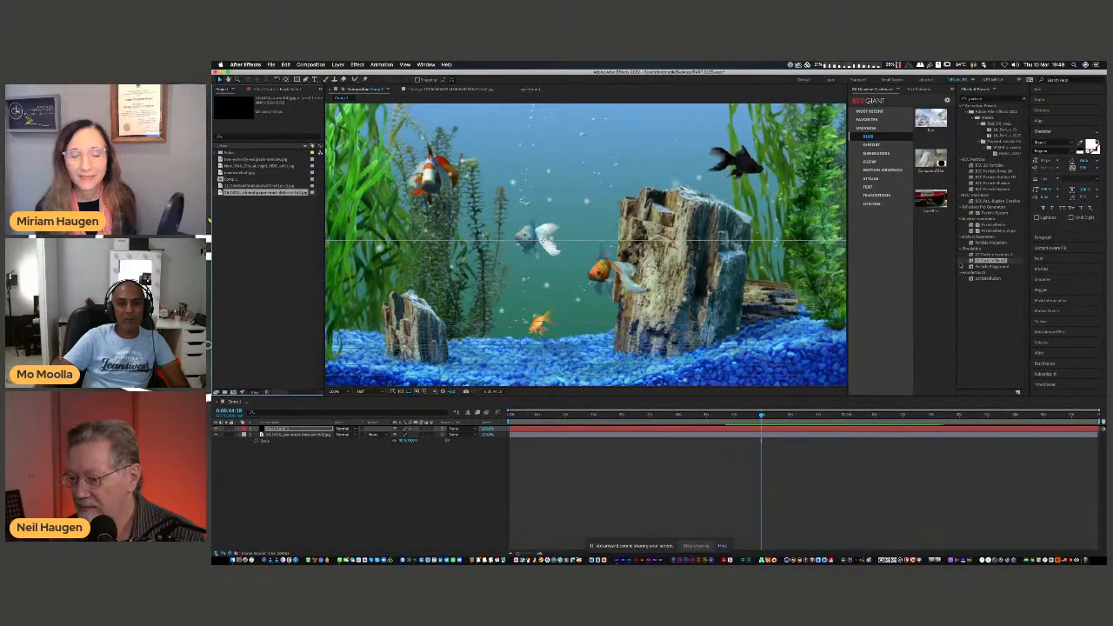
{"action": "left_click_drag", "start_coordinate": [797, 320], "coordinate": [290, 454]}
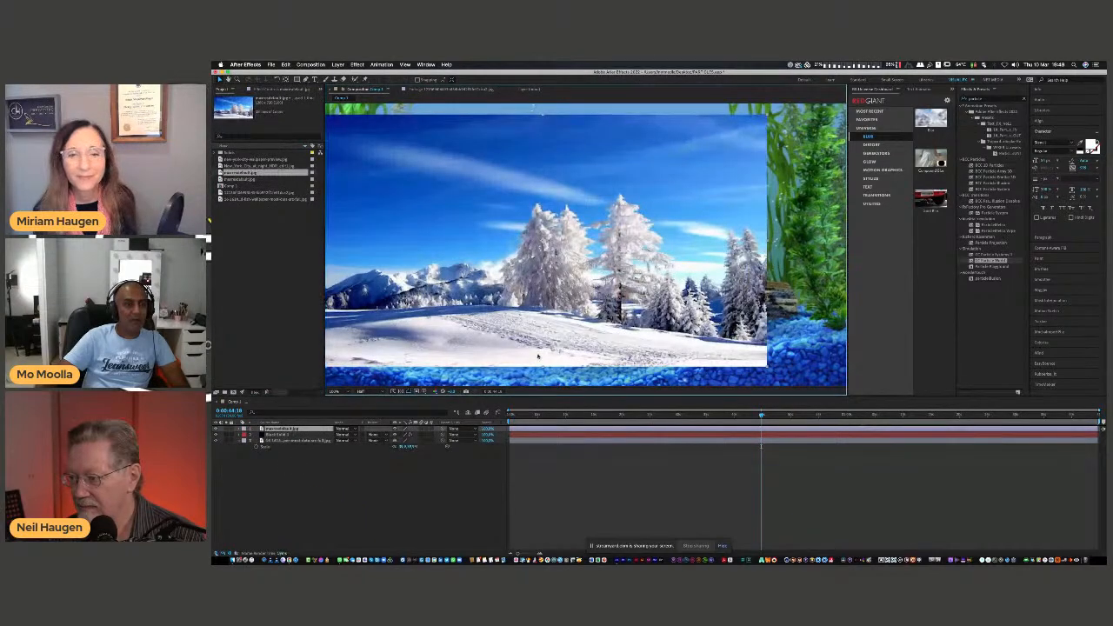
{"action": "left_click_drag", "start_coordinate": [544, 314], "coordinate": [582, 317]}
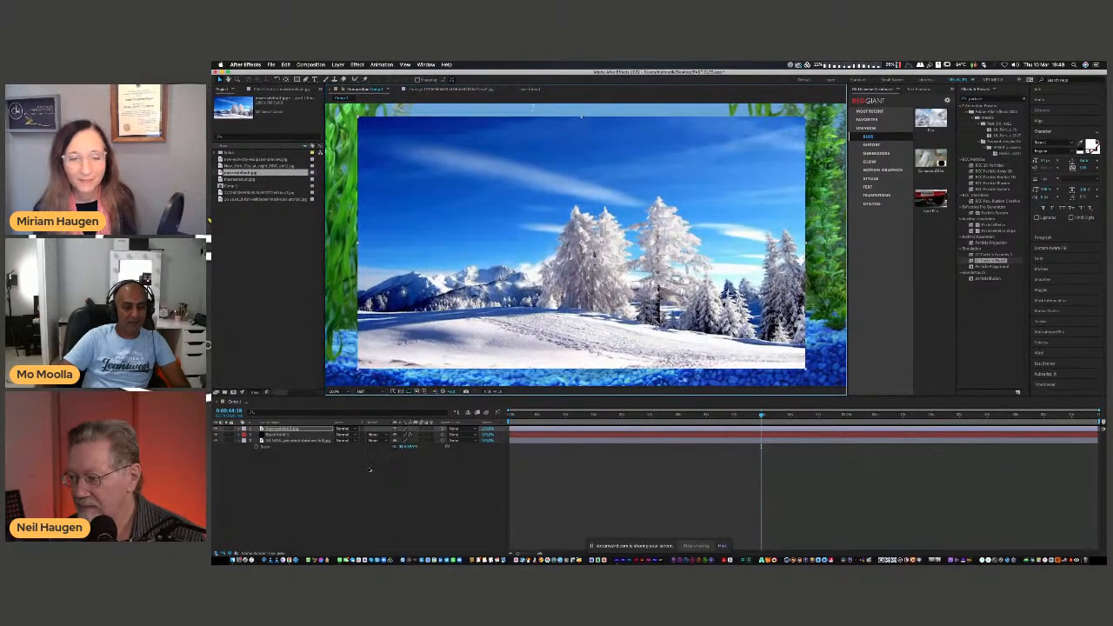
{"action": "key", "text": "s"}
{"action": "left_click_drag", "start_coordinate": [407, 434], "coordinate": [423, 437]}
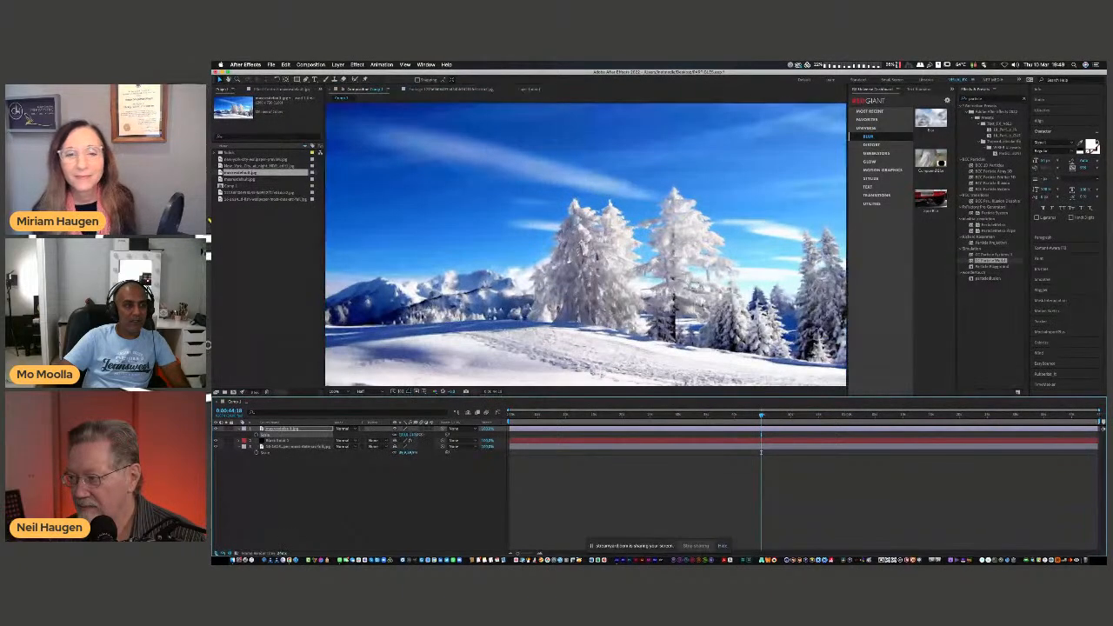
{"action": "left_click_drag", "start_coordinate": [278, 440], "coordinate": [281, 427]}
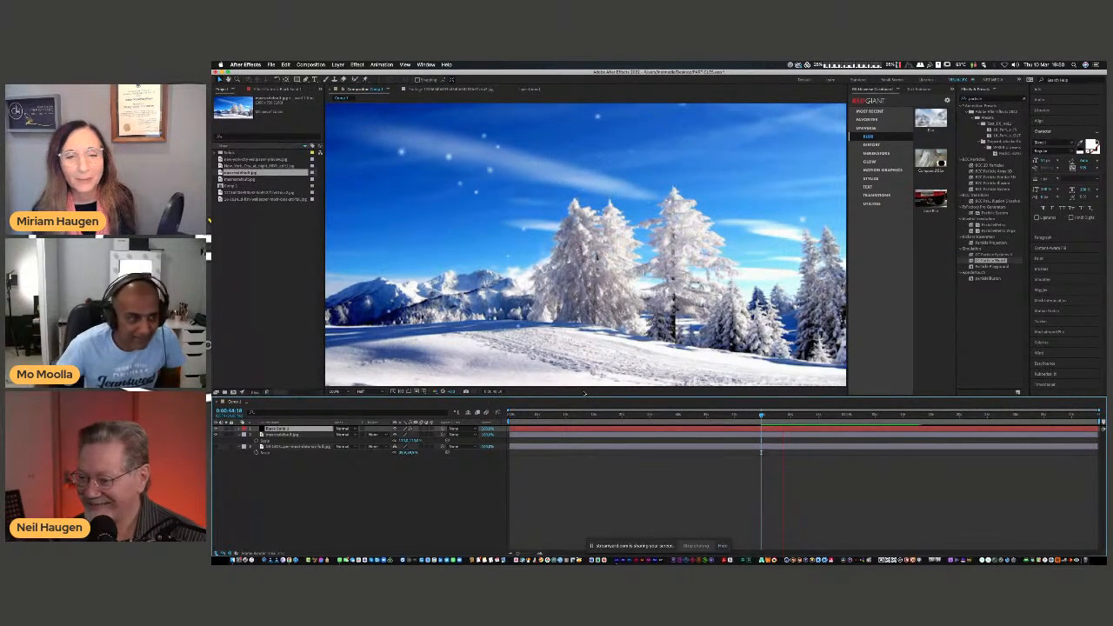
Try a Gravity of -0.470 on the particles from near the timeline's start and undo it.
{"action": "left_click", "coordinate": [526, 418]}
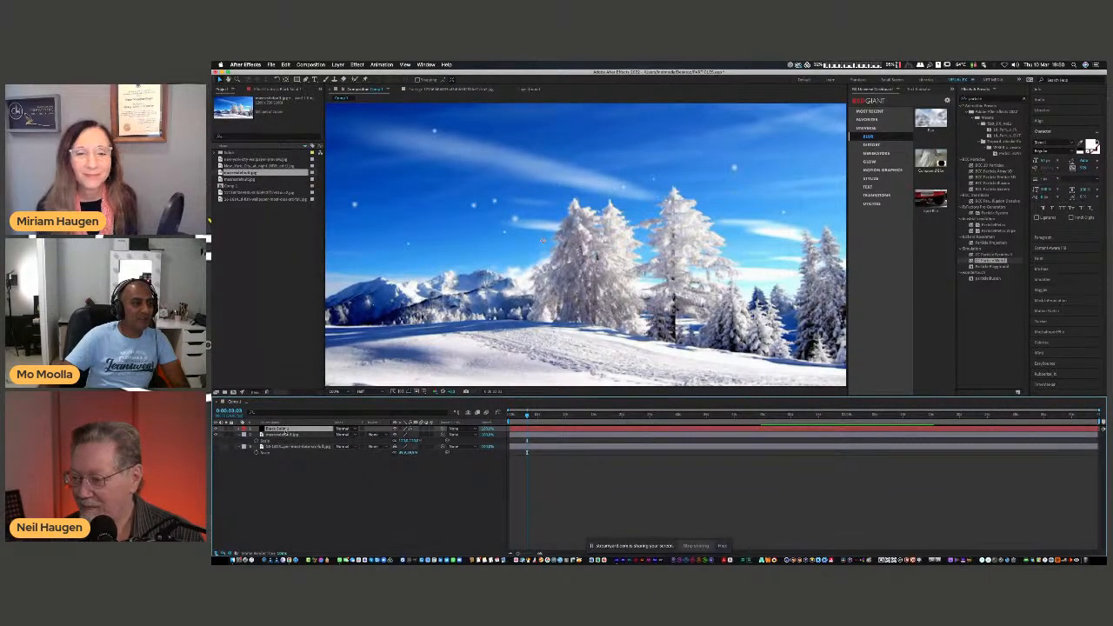
{"action": "left_click", "coordinate": [281, 90]}
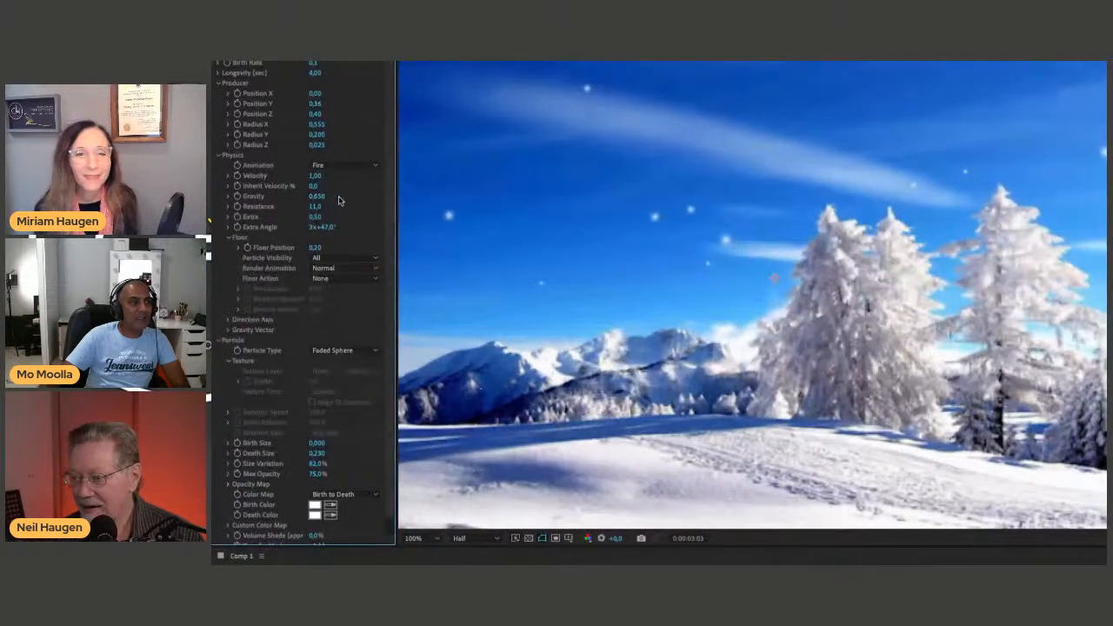
{"action": "mouse_move", "coordinate": [316, 196]}
{"action": "left_mouse_down"}
{"action": "mouse_move", "coordinate": [352, 194]}
{"action": "mouse_move", "coordinate": [271, 205]}
{"action": "mouse_move", "coordinate": [313, 215]}
{"action": "left_mouse_up"}
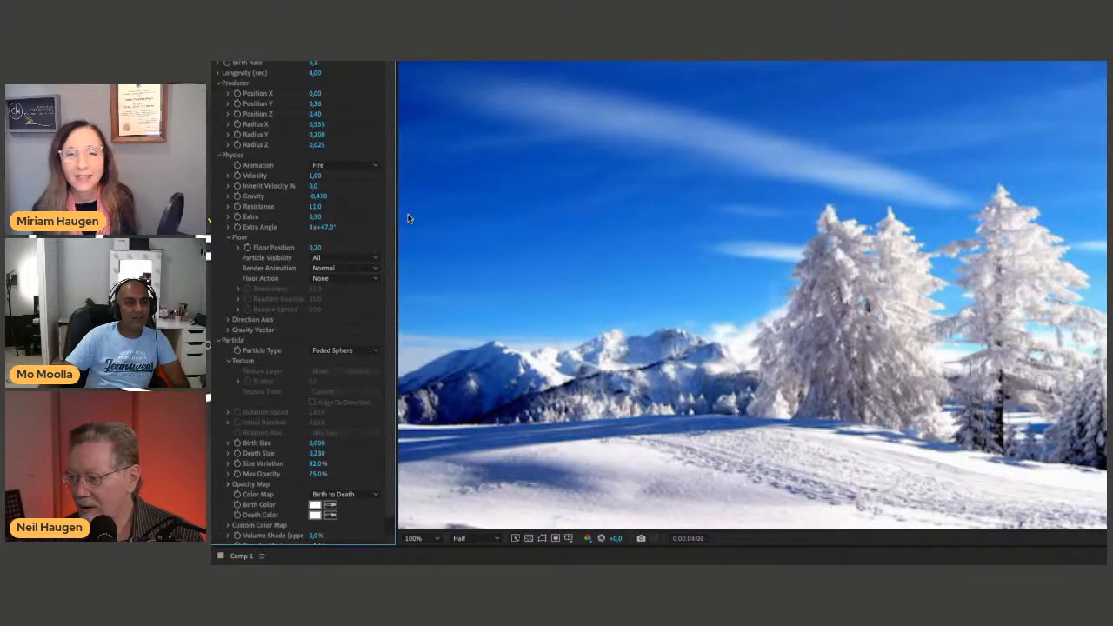
{"action": "key", "text": "ctrl+z"}
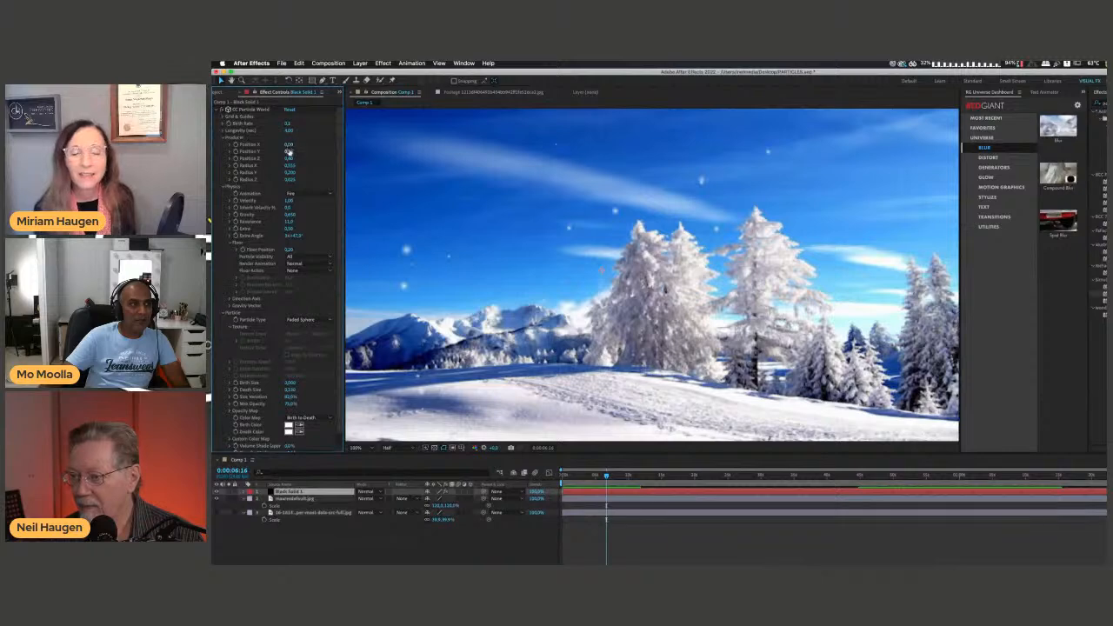
Set the particle producer's Position Y to -0.12 and preview the particles over the winter scene.
{"action": "mouse_move", "coordinate": [289, 152]}
{"action": "left_mouse_down"}
{"action": "mouse_move", "coordinate": [331, 152]}
{"action": "mouse_move", "coordinate": [282, 161]}
{"action": "left_mouse_up"}
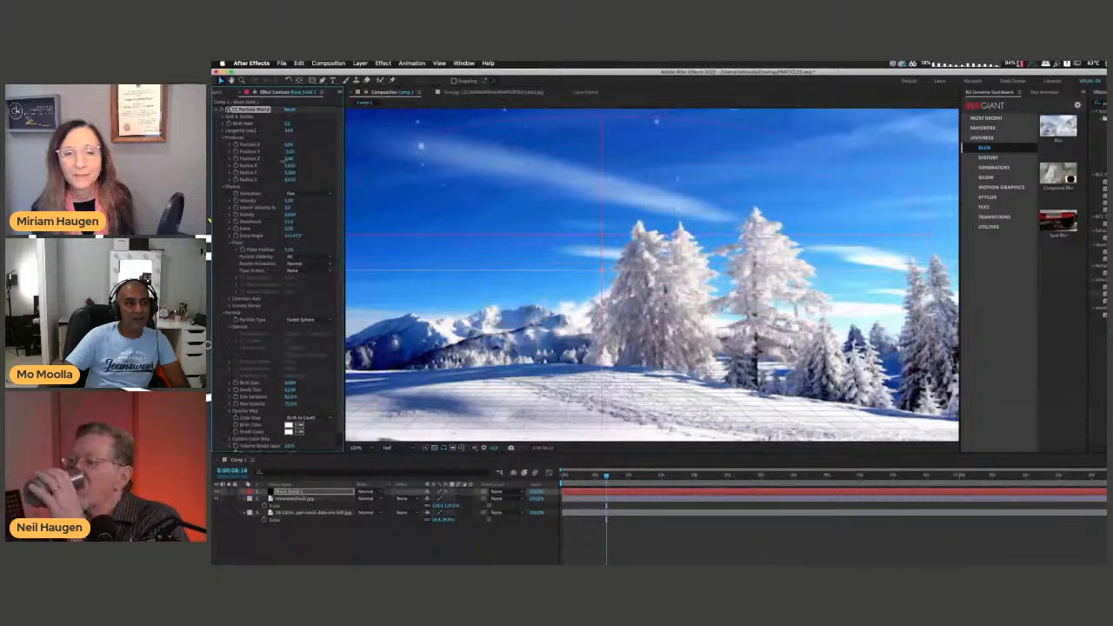
{"action": "left_click", "coordinate": [361, 175]}
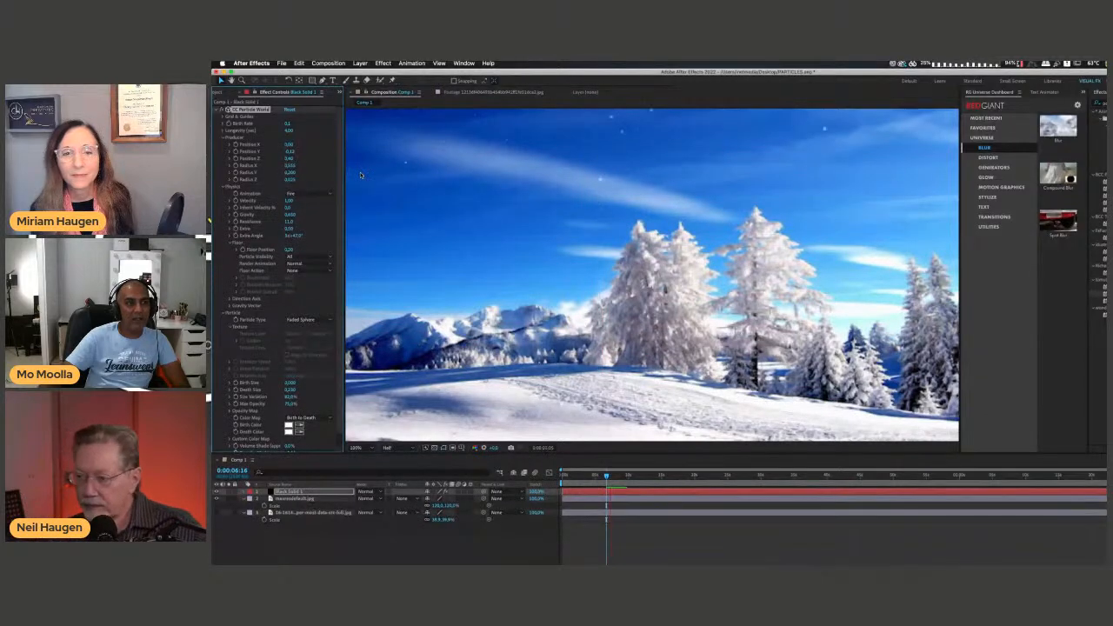
{"action": "key", "text": "space"}
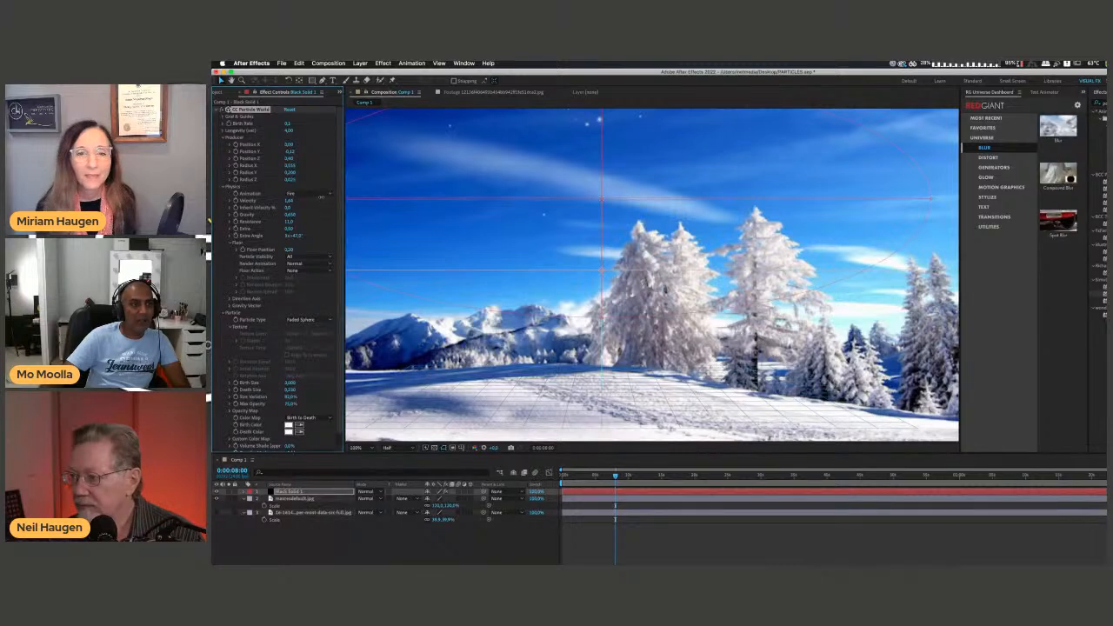
{"action": "key", "text": "space"}
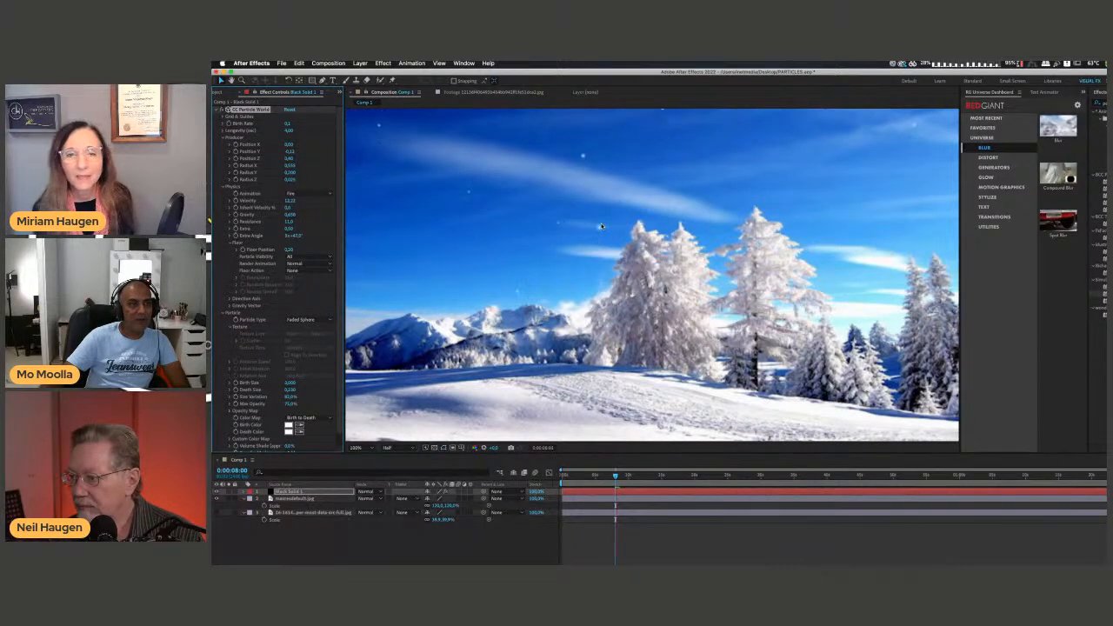
{"action": "key", "text": "space"}
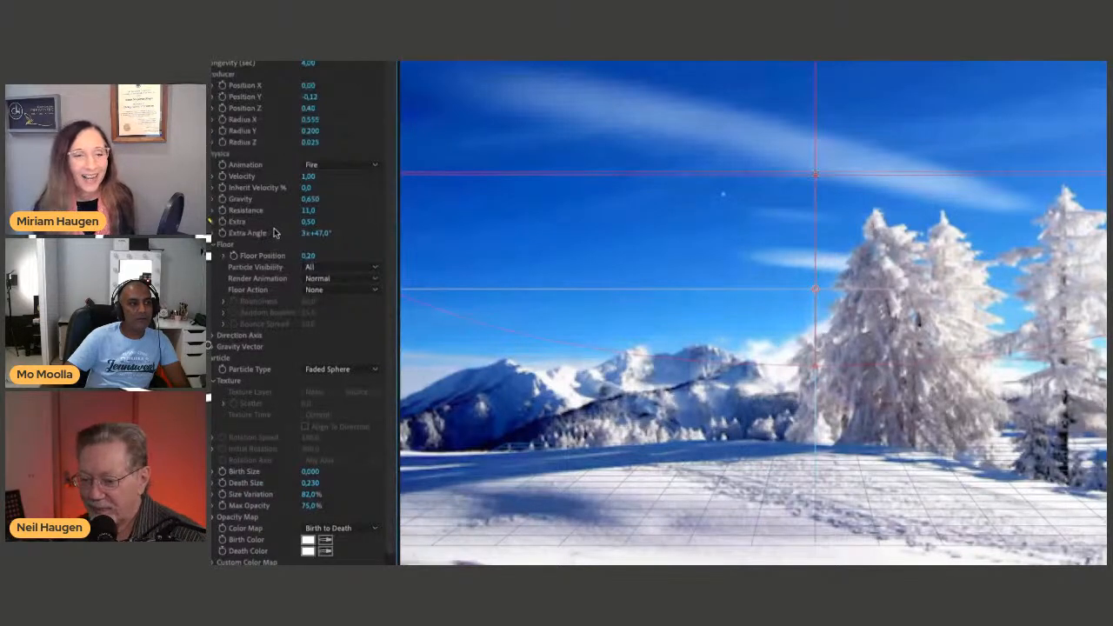
Try a Floor Position of 0.31 with the Ice and Bounce floor actions and preview the particles.
{"action": "left_click_drag", "start_coordinate": [318, 255], "coordinate": [320, 255]}
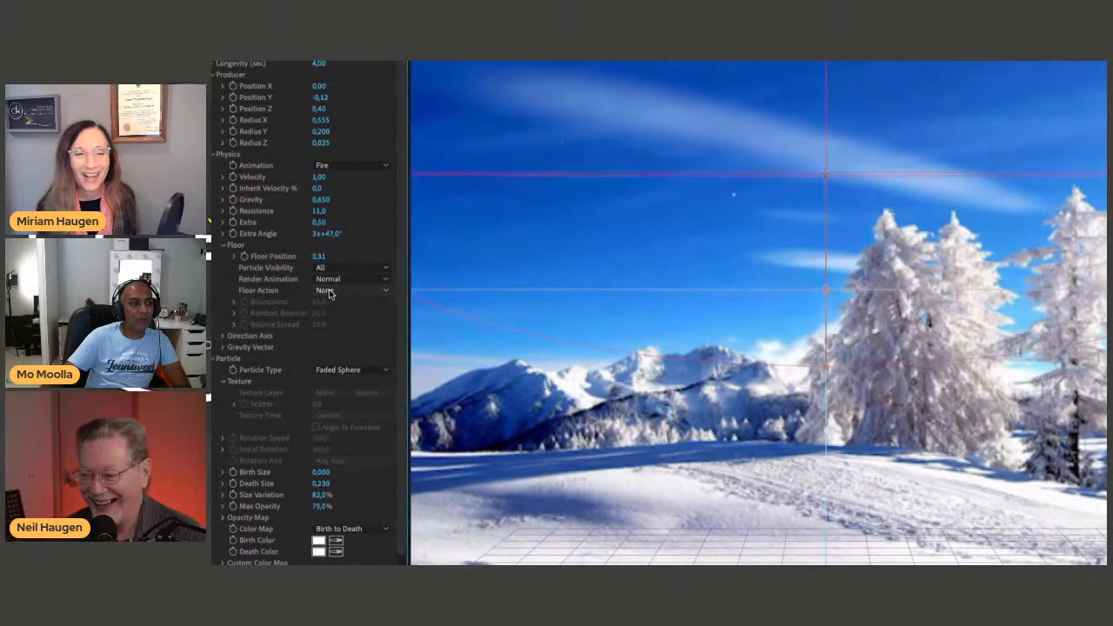
{"action": "left_click", "coordinate": [330, 291]}
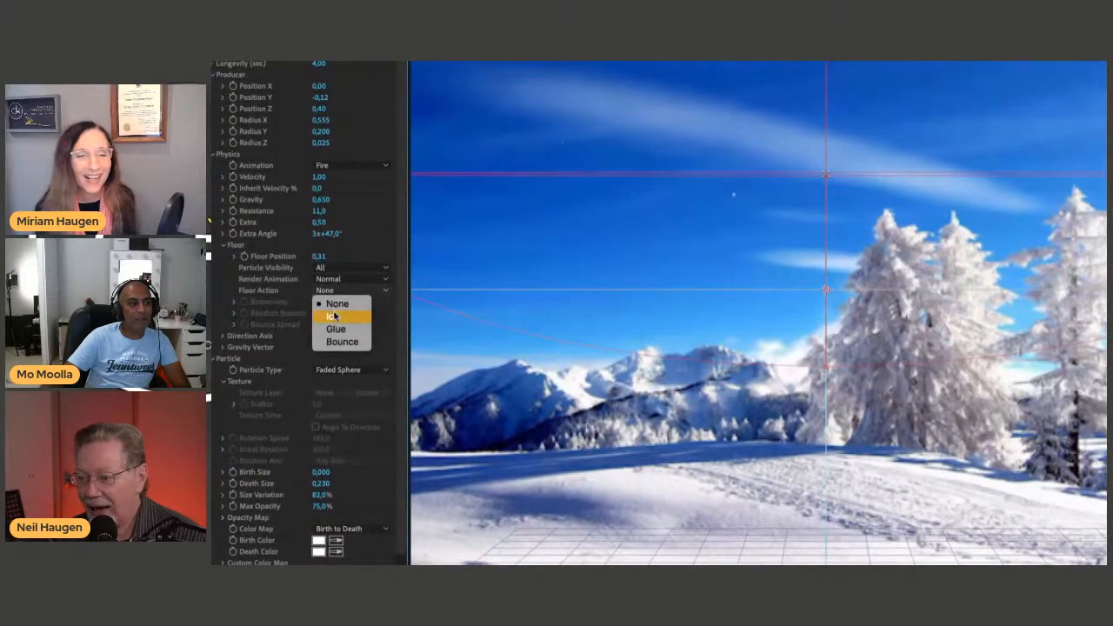
{"action": "left_click", "coordinate": [333, 316]}
{"action": "left_click", "coordinate": [335, 292]}
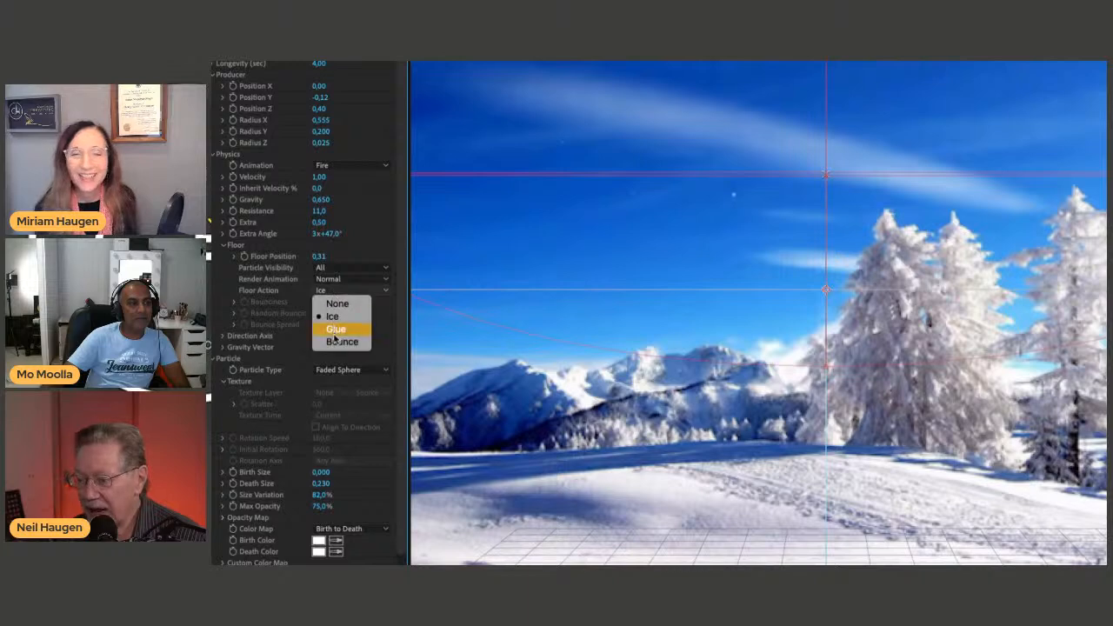
{"action": "left_click", "coordinate": [337, 341]}
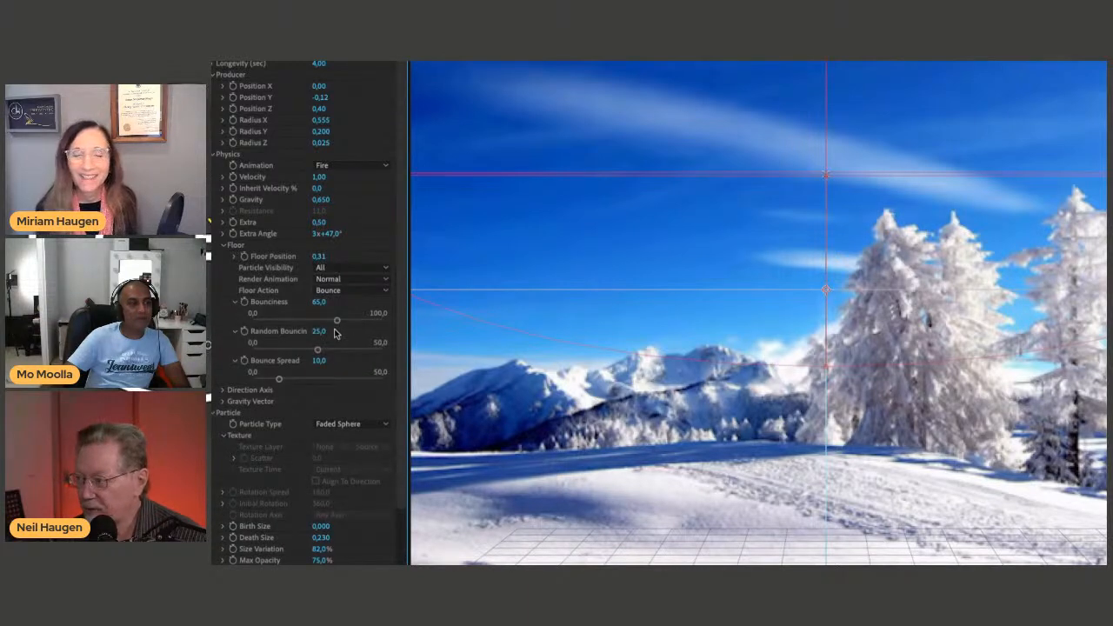
{"action": "key", "text": "space"}
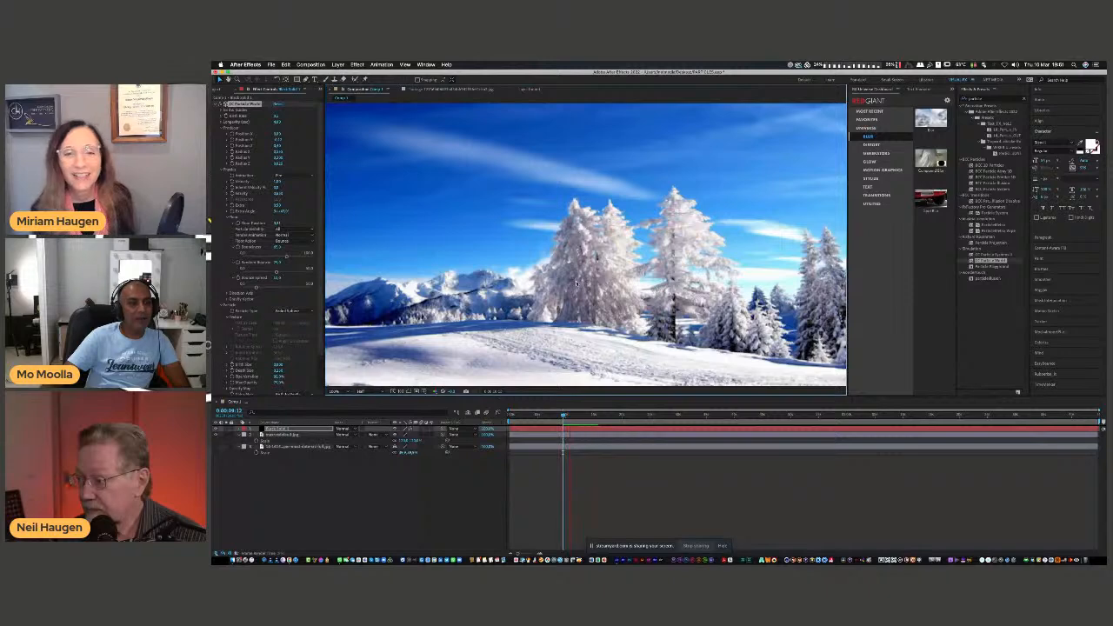
{"action": "key", "text": "space"}
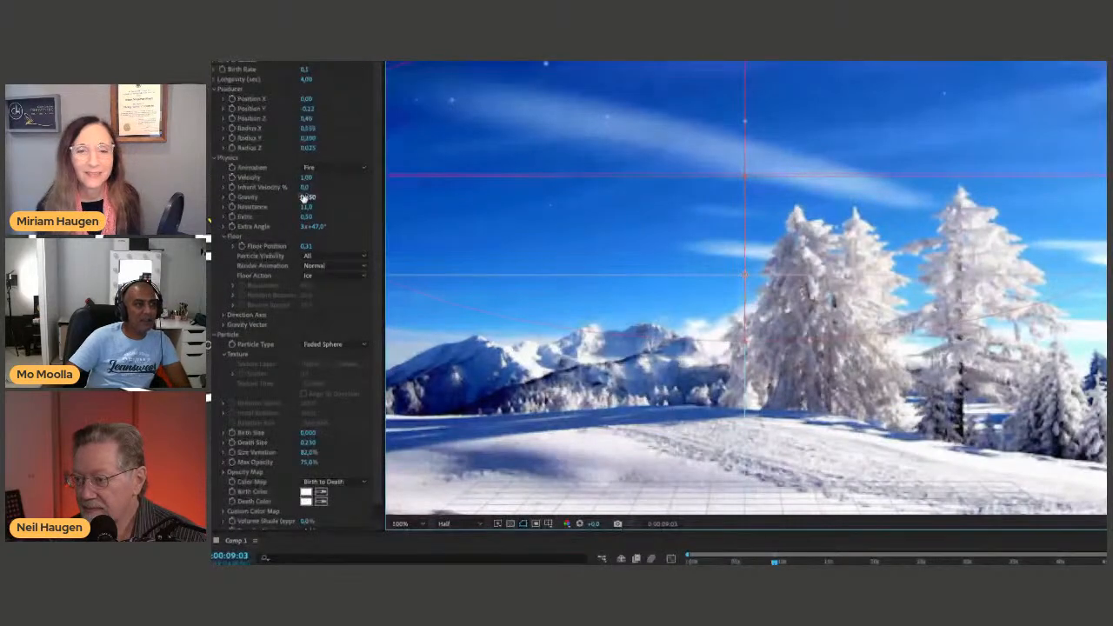
Try adjusting the particles' Gravity and preview the animation.
{"action": "left_click_drag", "start_coordinate": [303, 198], "coordinate": [323, 196]}
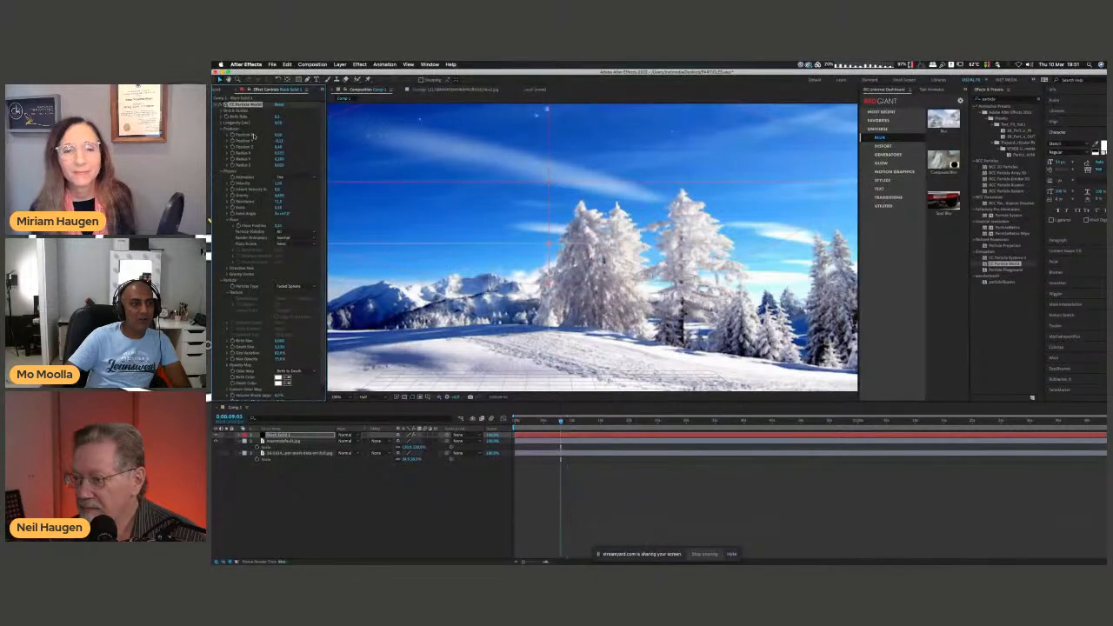
{"action": "key", "text": "space"}
{"action": "key", "text": "space"}
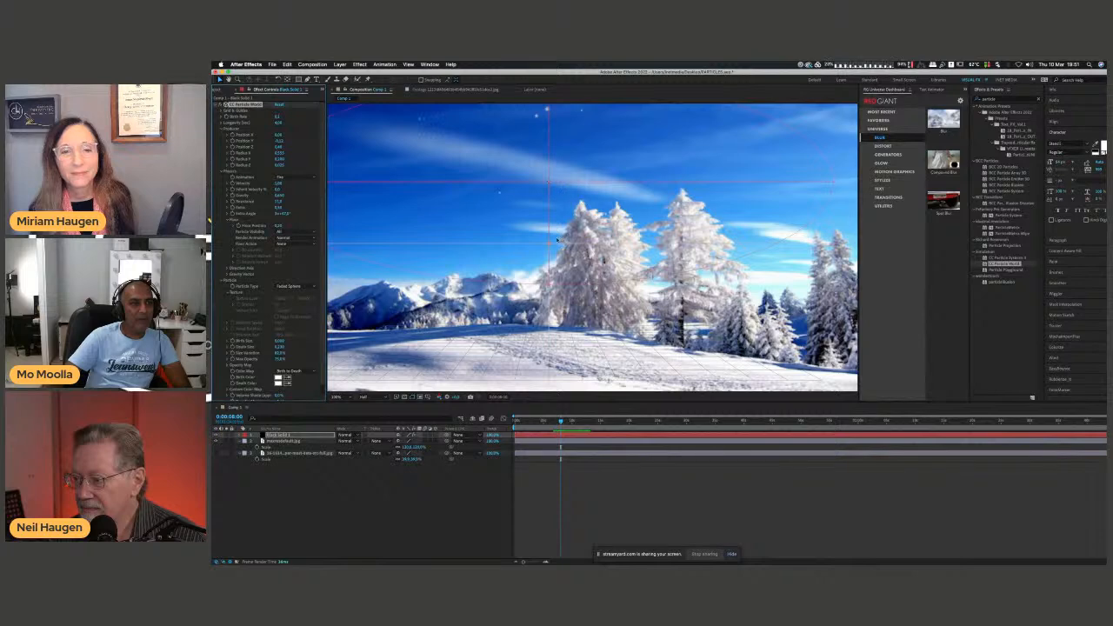
Try moving the Black Solid 1 particle layer lower in the frame and preview the animation.
{"action": "left_click_drag", "start_coordinate": [549, 244], "coordinate": [607, 426]}
{"action": "left_click_drag", "start_coordinate": [606, 354], "coordinate": [594, 330]}
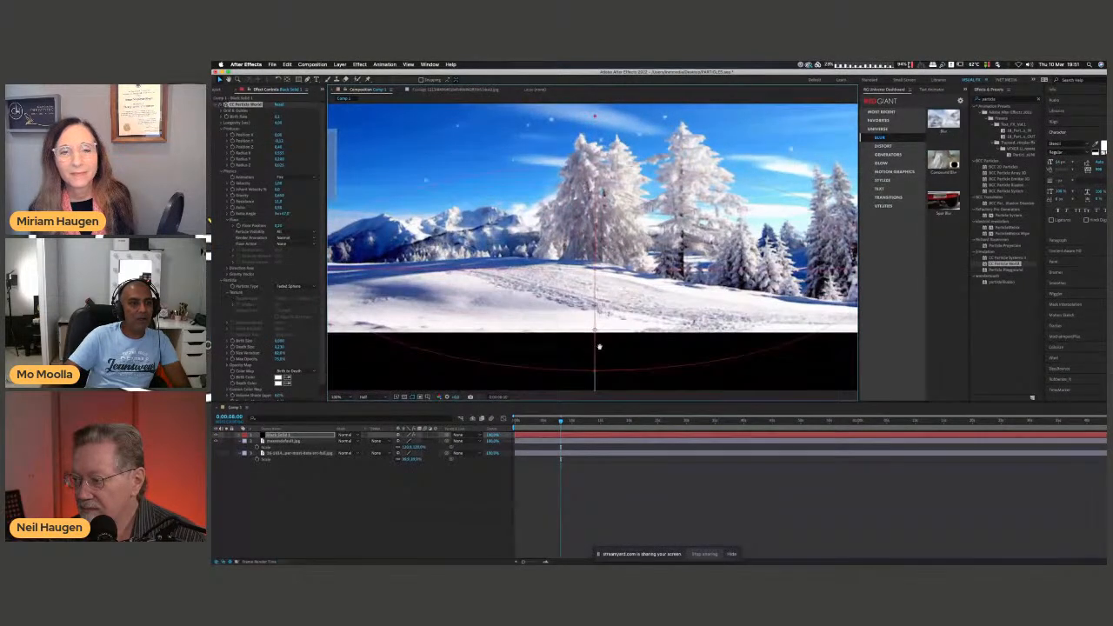
{"action": "key", "text": "space"}
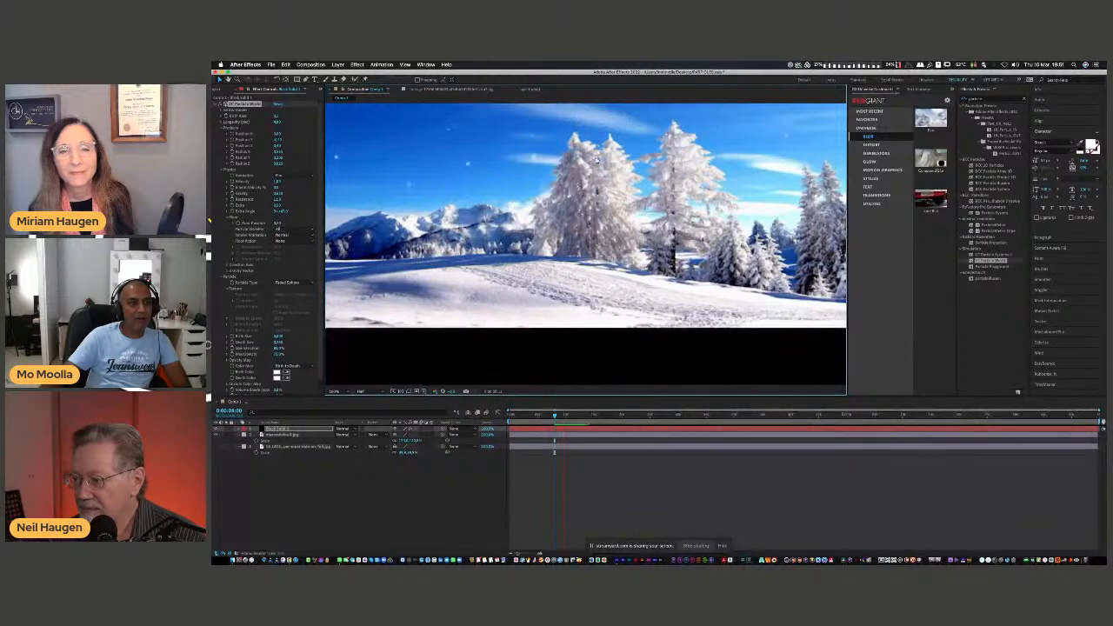
{"action": "key", "text": "space"}
{"action": "scroll", "coordinate": [569, 196], "scroll_direction": "up", "scroll_amount": 1}
{"action": "scroll", "coordinate": [569, 196], "scroll_direction": "down", "scroll_amount": 1}
{"action": "key", "text": "space"}
Enlarge the winter image to 168.4% from its upper corner so it fills the composition frame.
{"action": "left_click_drag", "start_coordinate": [569, 198], "coordinate": [571, 269]}
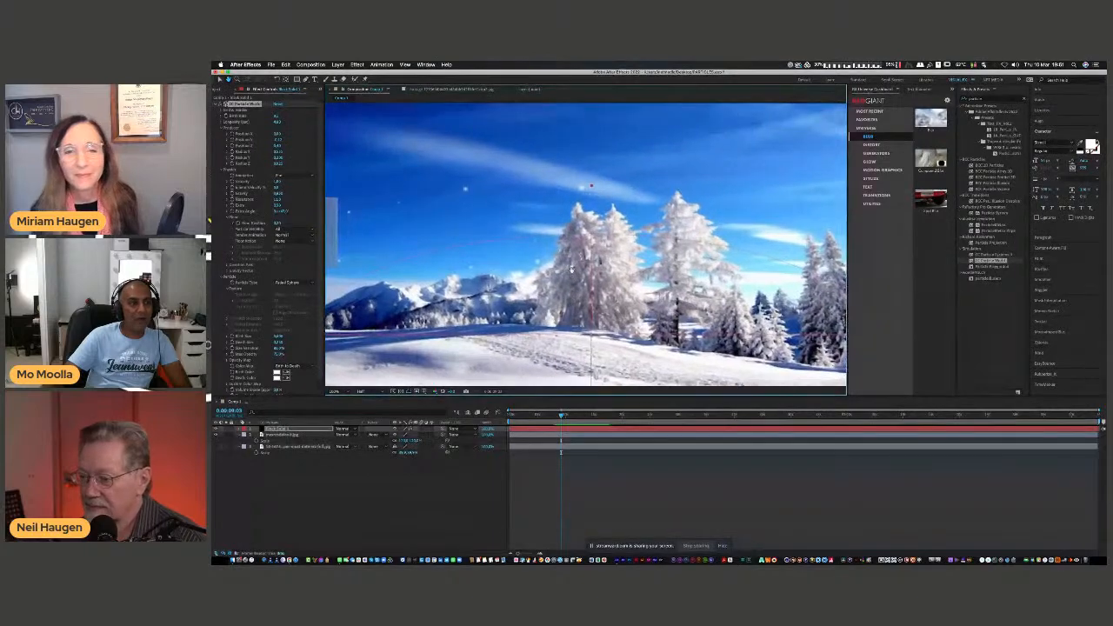
{"action": "scroll", "coordinate": [572, 265], "scroll_direction": "down", "scroll_amount": 1}
{"action": "scroll", "coordinate": [573, 261], "scroll_direction": "up", "scroll_amount": 1}
{"action": "scroll", "coordinate": [579, 250], "scroll_direction": "down", "scroll_amount": 1}
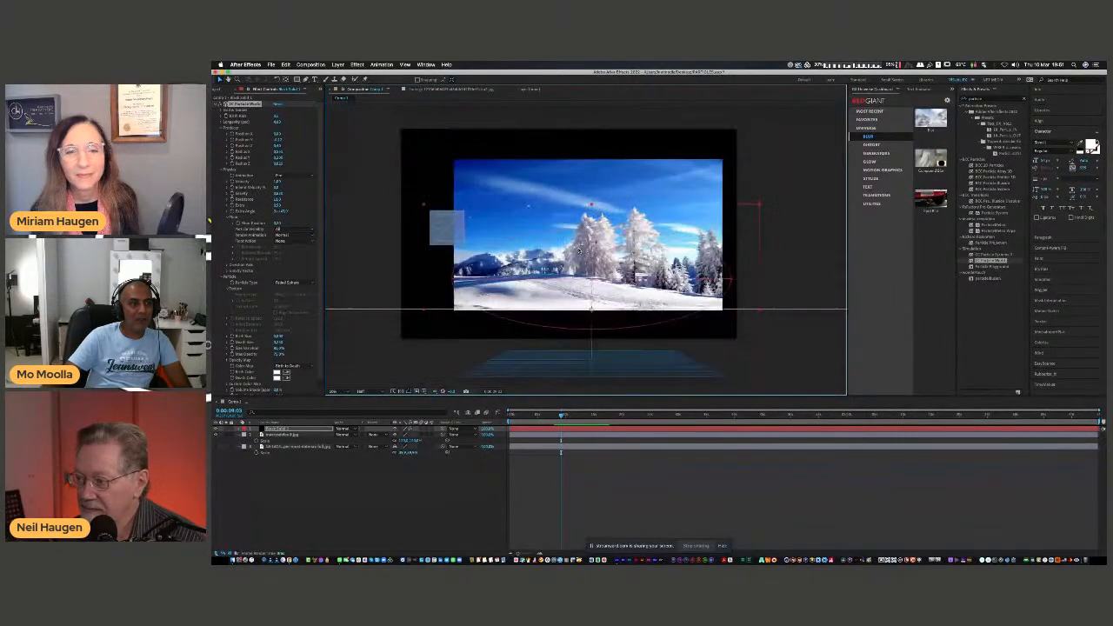
{"action": "left_click", "coordinate": [489, 193]}
{"action": "left_click_drag", "start_coordinate": [454, 160], "coordinate": [400, 129]}
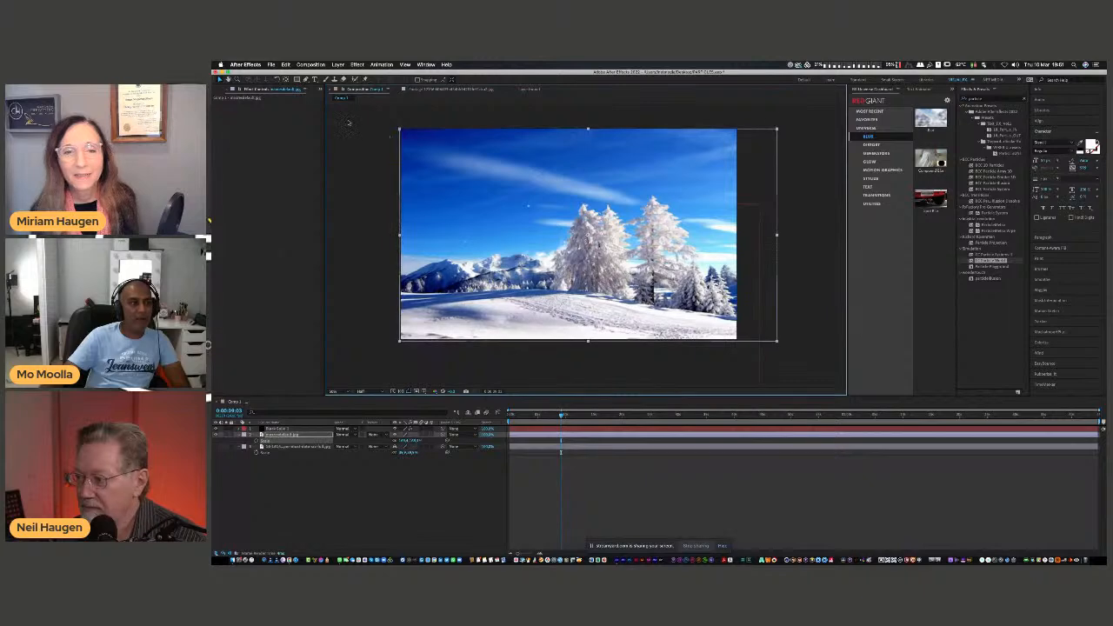
{"action": "left_click", "coordinate": [256, 127]}
Set the particles' Birth Rate to 2.9 and move the Black Solid 1 layer up to line up with the composition frame.
{"action": "left_click", "coordinate": [278, 429]}
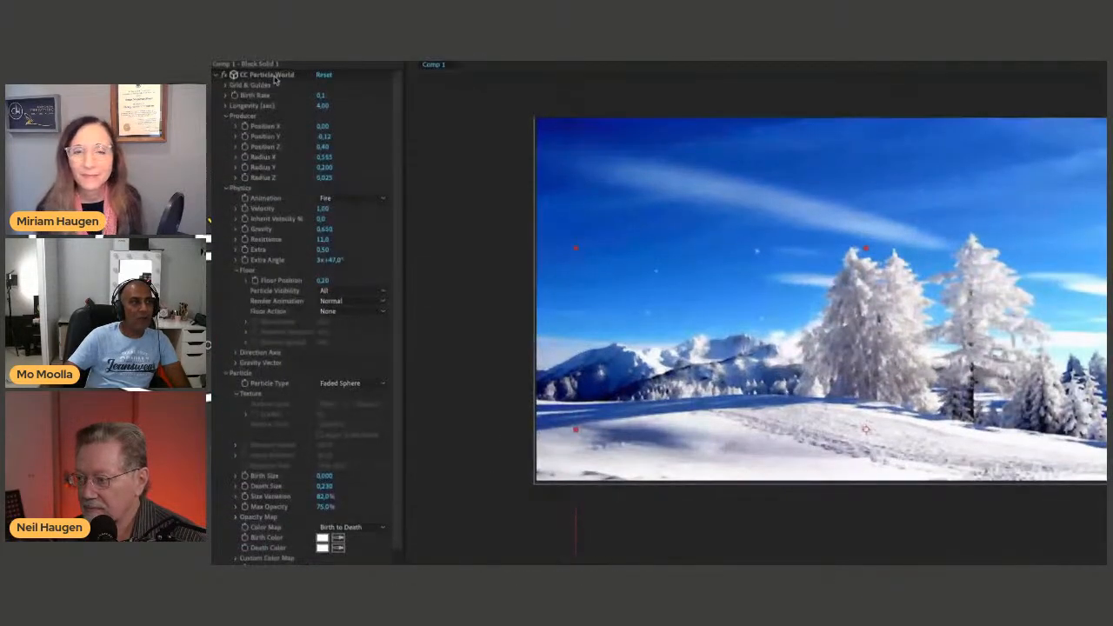
{"action": "left_click_drag", "start_coordinate": [318, 98], "coordinate": [328, 95]}
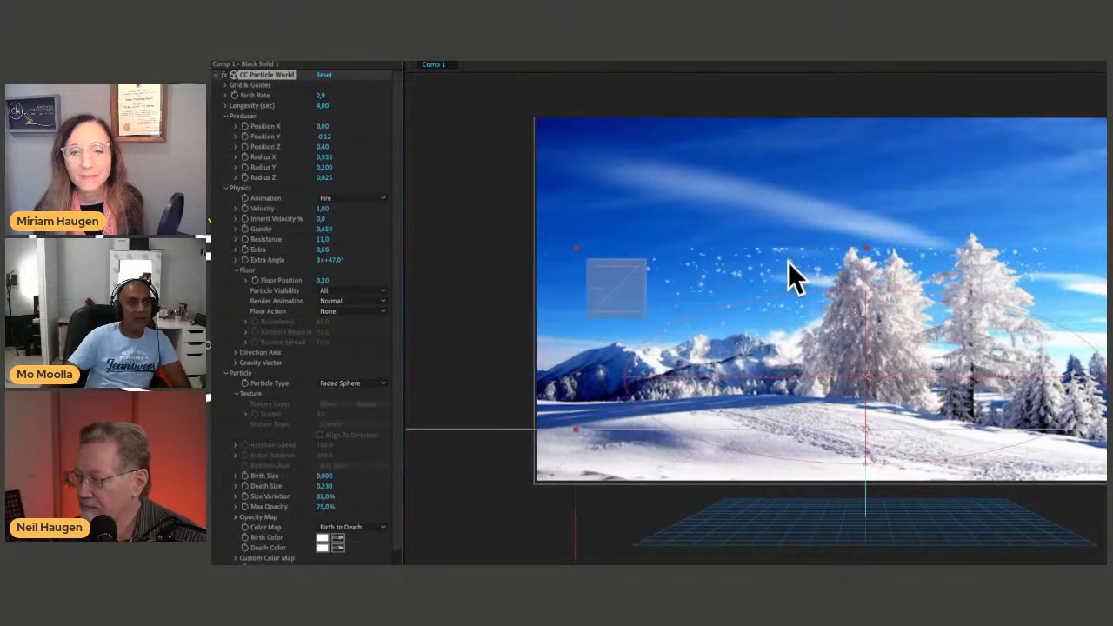
{"action": "left_click_drag", "start_coordinate": [866, 254], "coordinate": [831, 125]}
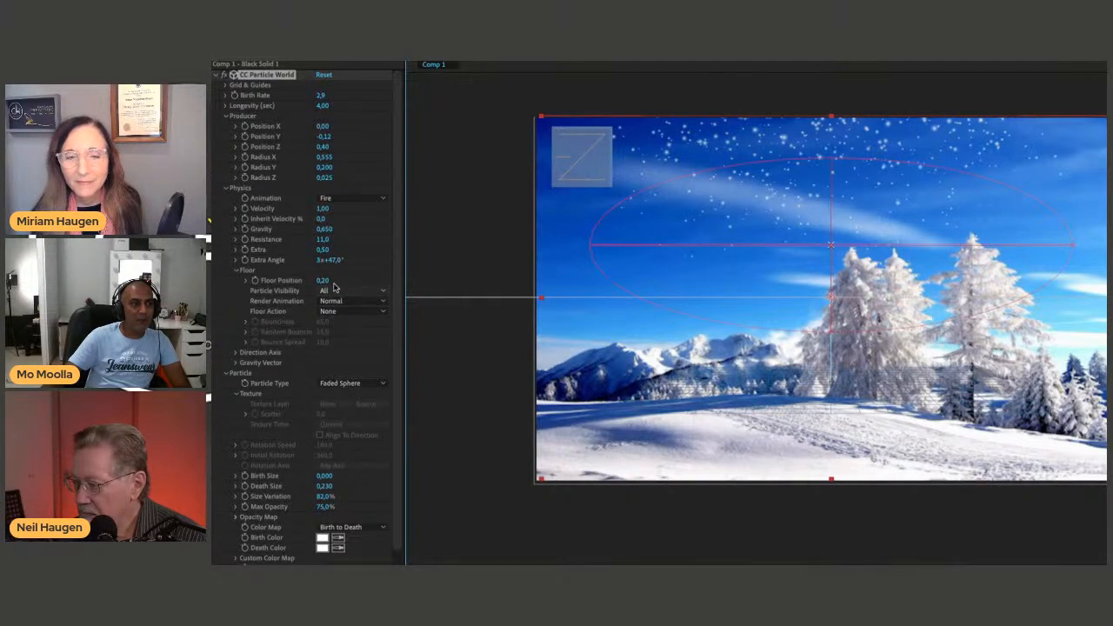
Set the particle effect's Floor Position to 0.32 and scale the Black Solid 1 layer to 102%.
{"action": "left_click_drag", "start_coordinate": [322, 283], "coordinate": [336, 281]}
{"action": "left_click_drag", "start_coordinate": [335, 280], "coordinate": [335, 281]}
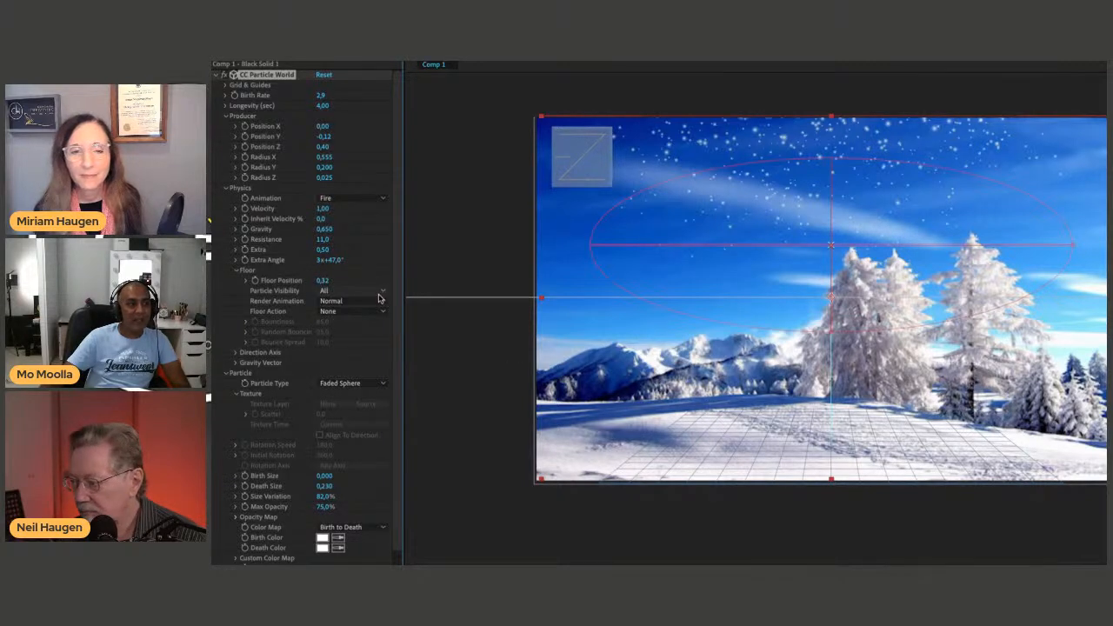
{"action": "scroll", "coordinate": [393, 400], "scroll_direction": "down", "scroll_amount": 2}
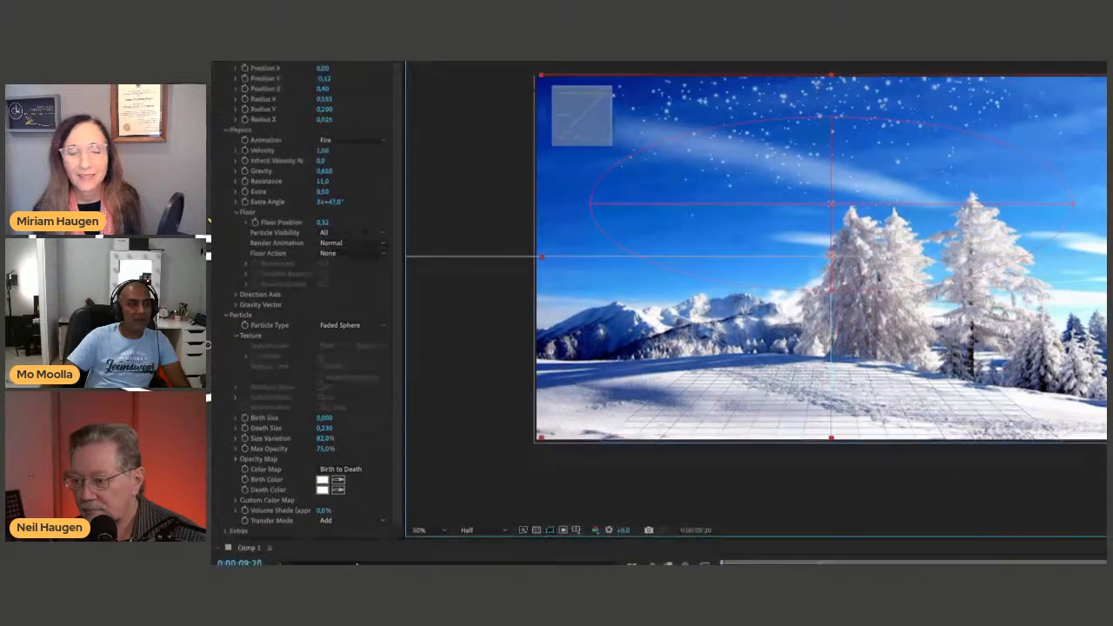
{"action": "key", "text": "s"}
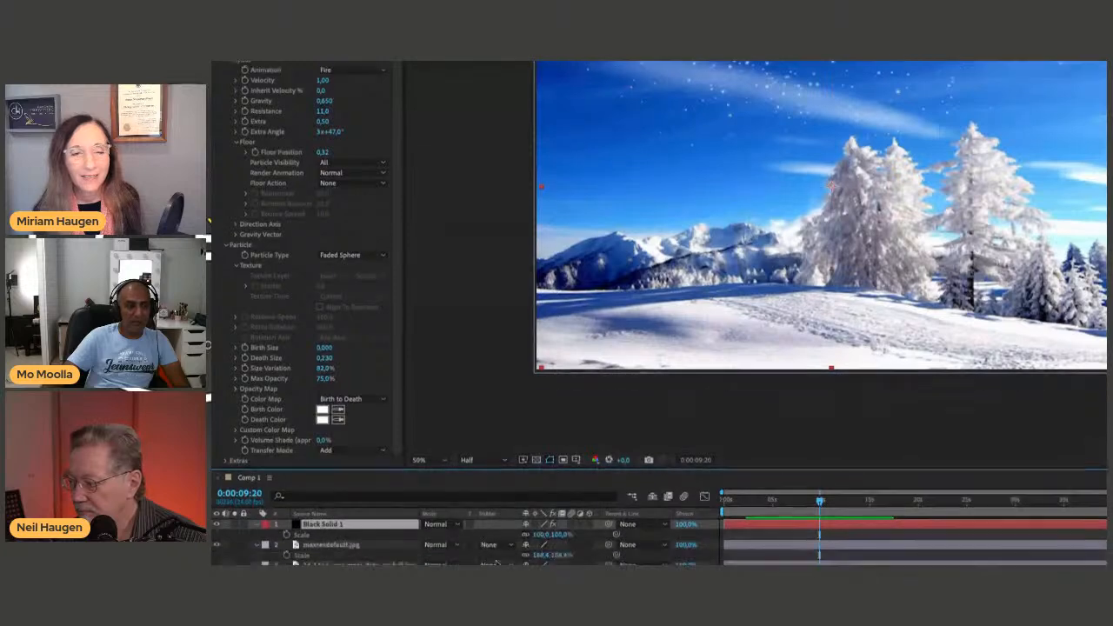
{"action": "left_click", "coordinate": [542, 535]}
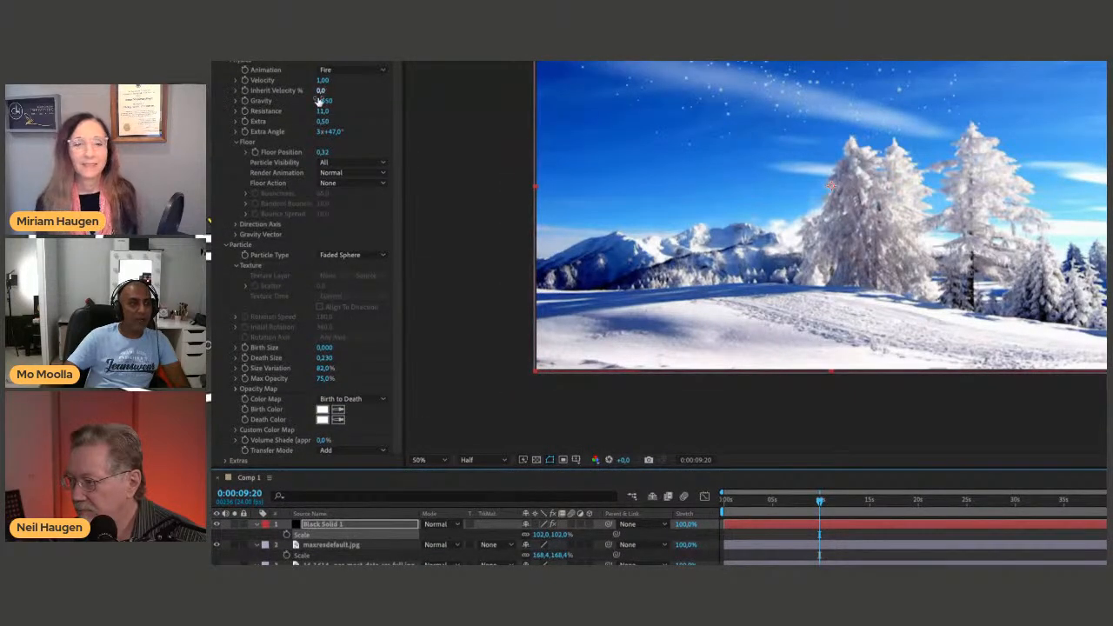
Try the Bounce floor action on the snow particles, preview the animation and undo the change.
{"action": "left_click", "coordinate": [235, 225]}
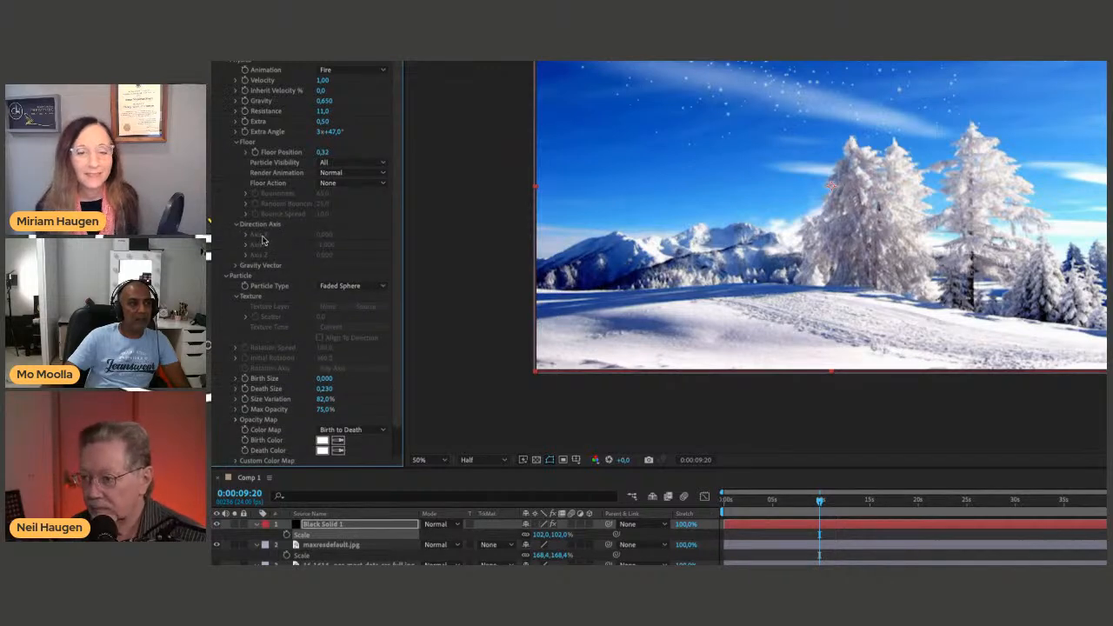
{"action": "left_click", "coordinate": [346, 182]}
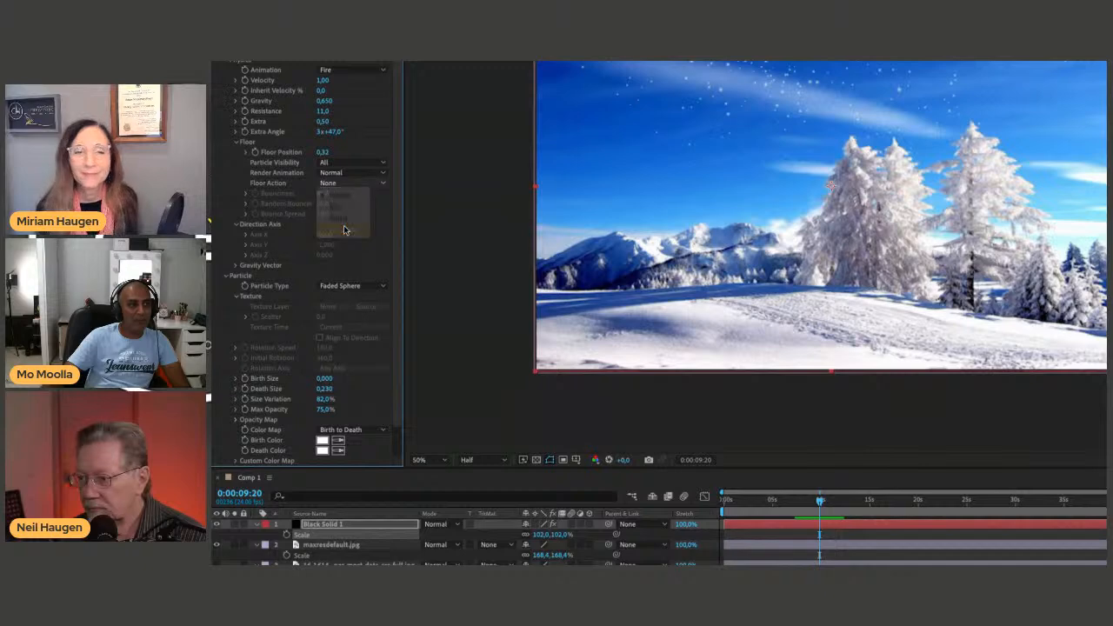
{"action": "left_click", "coordinate": [344, 228]}
{"action": "key", "text": "space"}
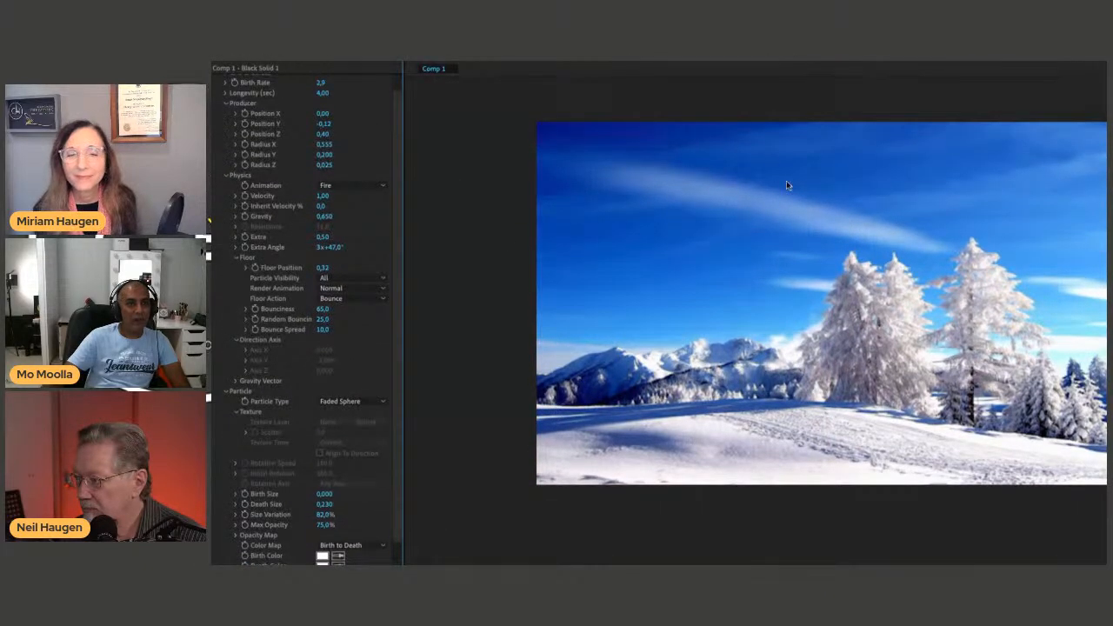
{"action": "key", "text": "ctrl+z"}
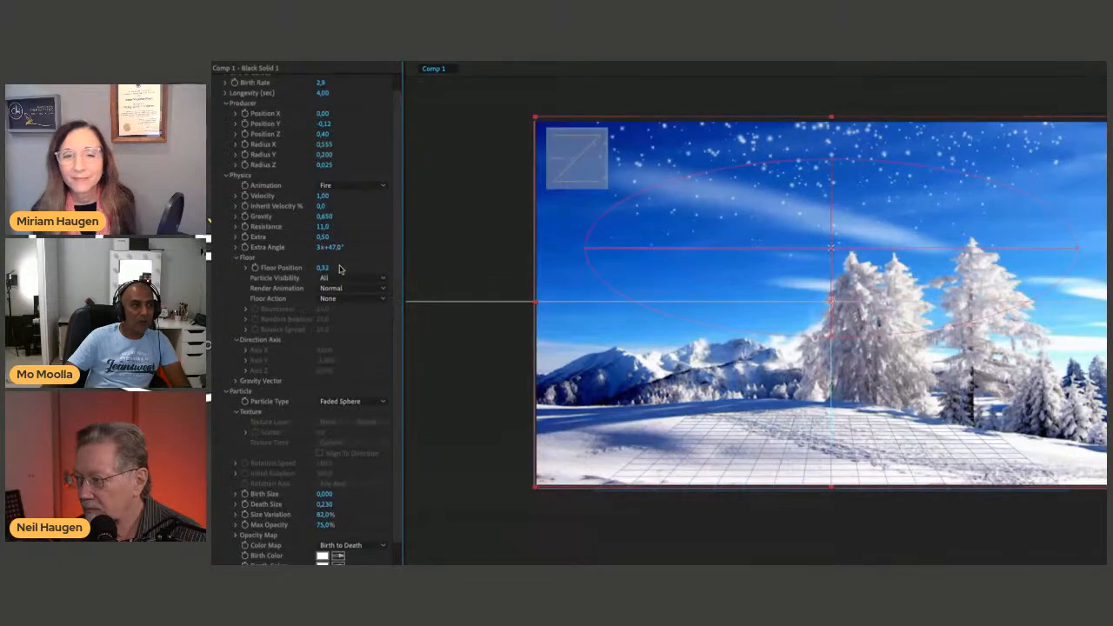
Try raising the particles' Resistance to 50 with an animation preview, and try a different Velocity.
{"action": "left_click_drag", "start_coordinate": [323, 229], "coordinate": [680, 227]}
{"action": "key", "text": "space"}
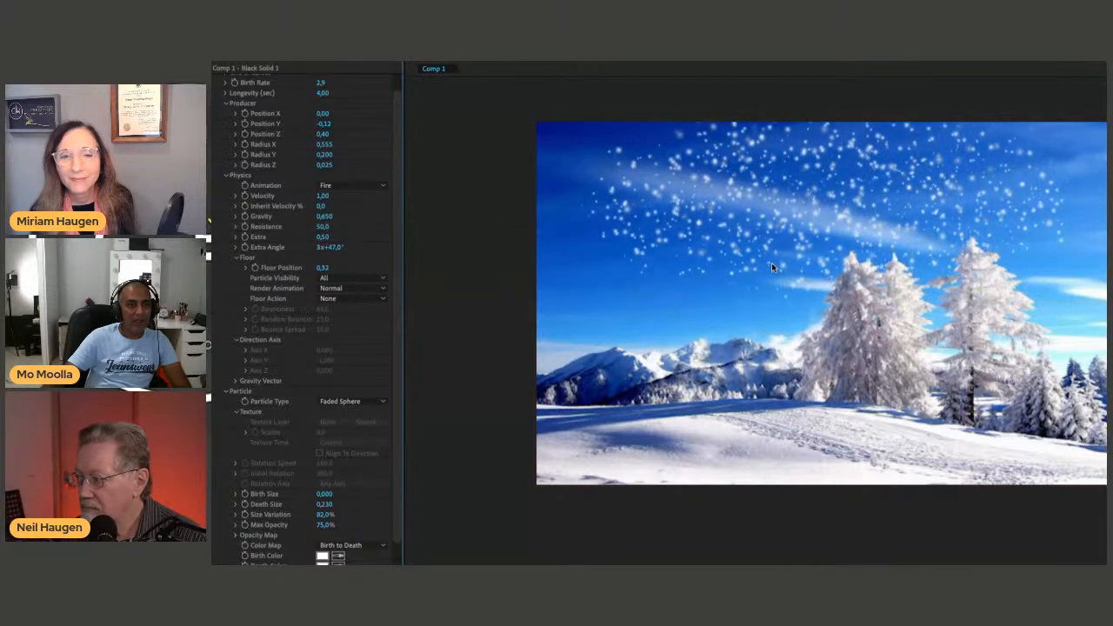
{"action": "key", "text": "space"}
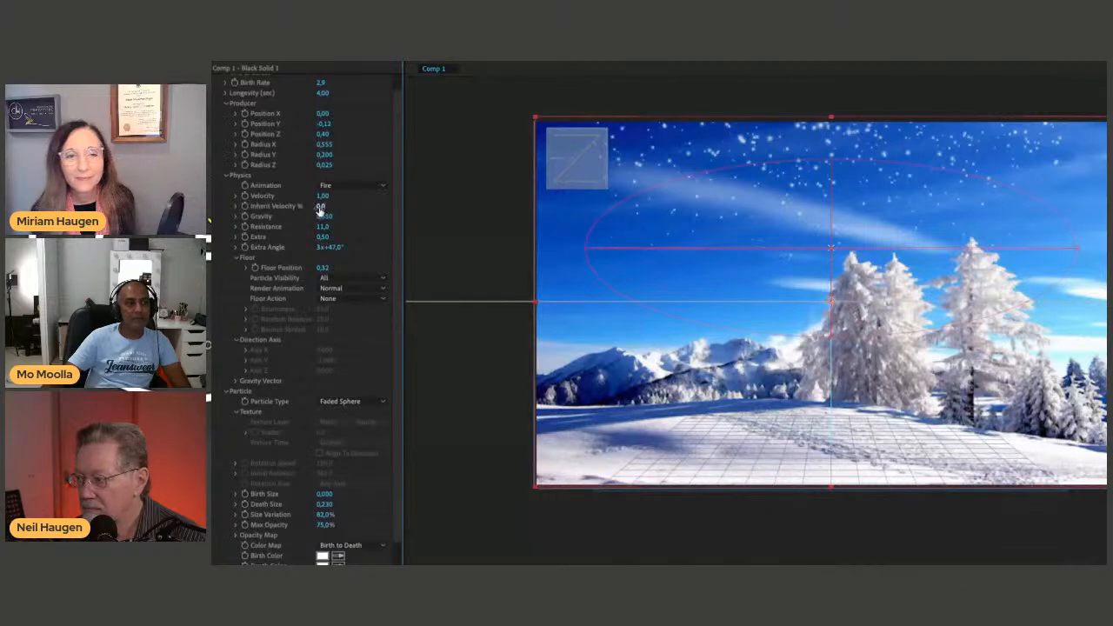
{"action": "left_click_drag", "start_coordinate": [314, 195], "coordinate": [536, 196]}
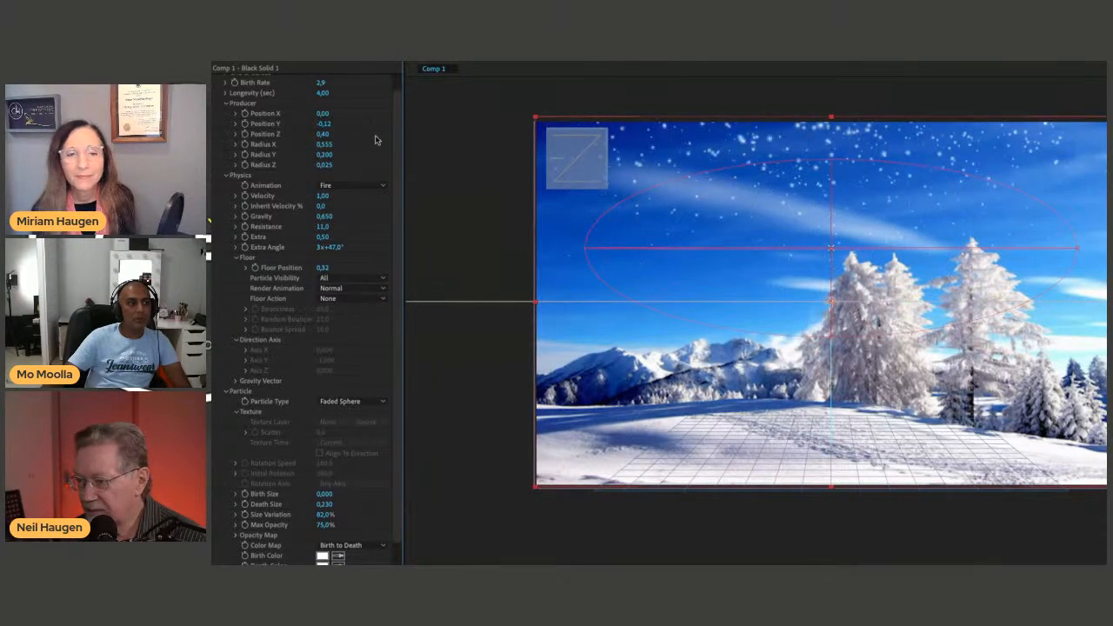
Try raising the particle producer to the top of the image at about Position Y -0.33 and preview the snowfall.
{"action": "scroll", "coordinate": [363, 114], "scroll_direction": "up", "scroll_amount": 2}
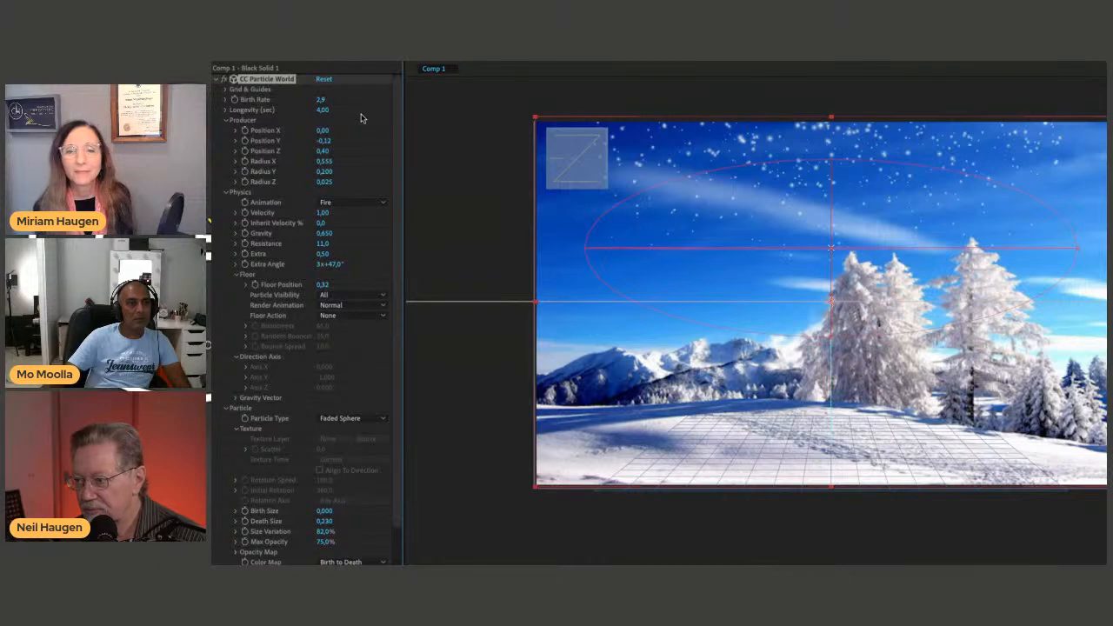
{"action": "left_click_drag", "start_coordinate": [832, 258], "coordinate": [830, 139]}
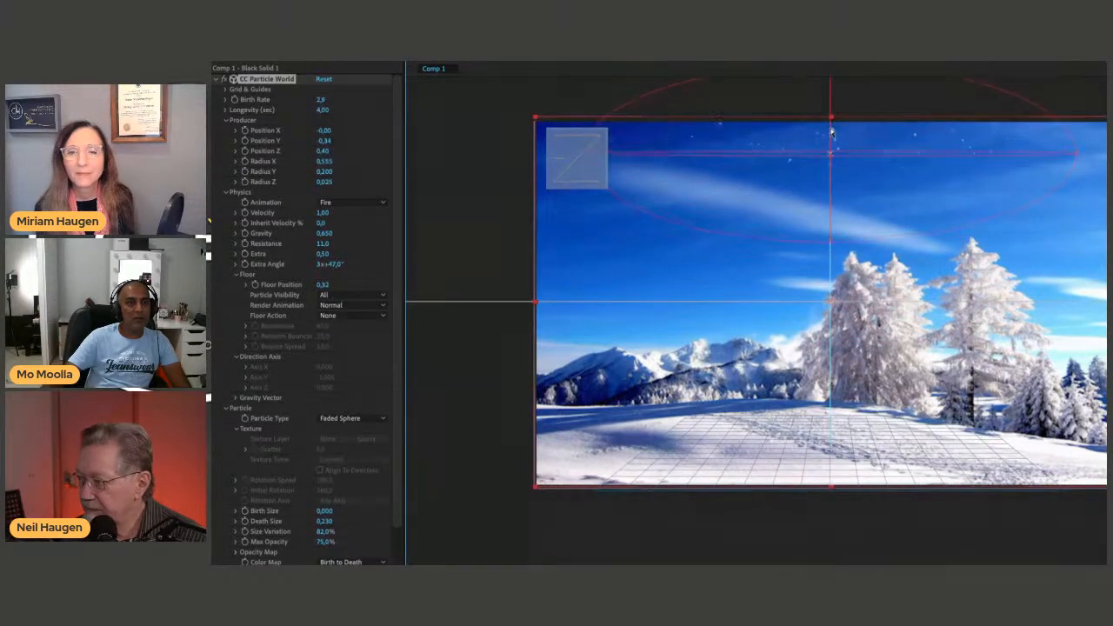
{"action": "key", "text": "space"}
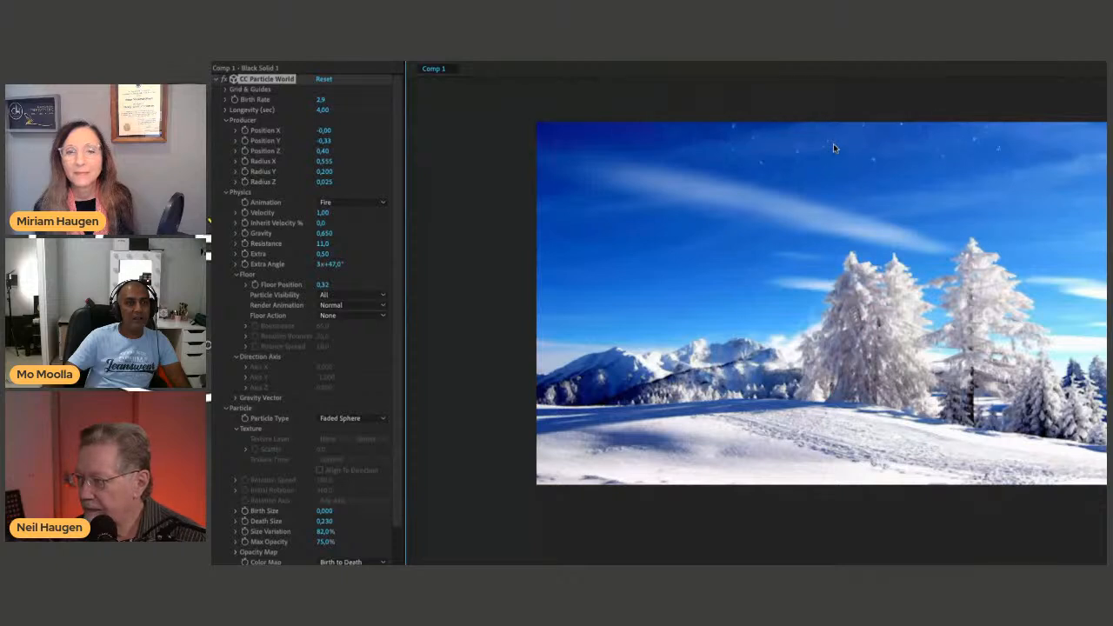
{"action": "key", "text": "space"}
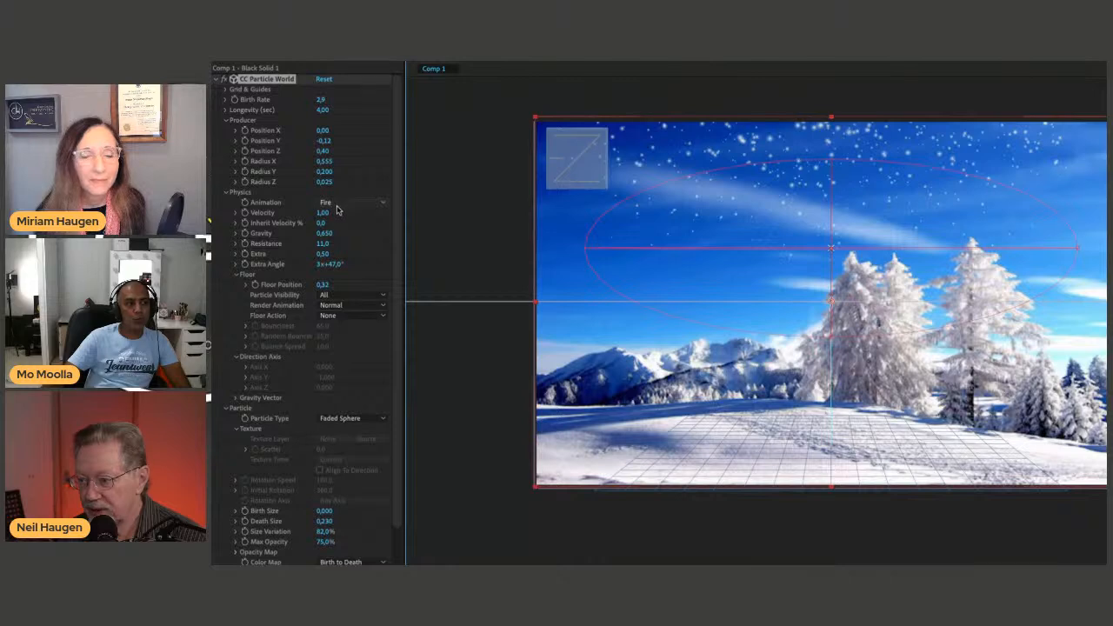
Set the particles' Gravity to about -0.45 and preview the animation.
{"action": "left_click_drag", "start_coordinate": [327, 238], "coordinate": [266, 236]}
{"action": "key", "text": "space"}
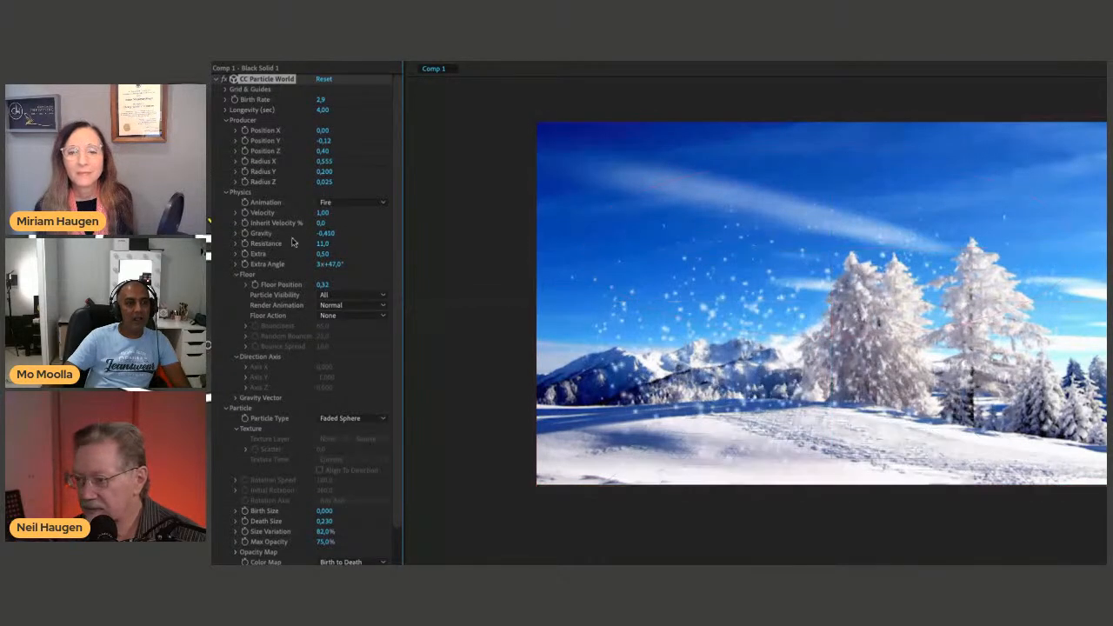
{"action": "key", "text": "space"}
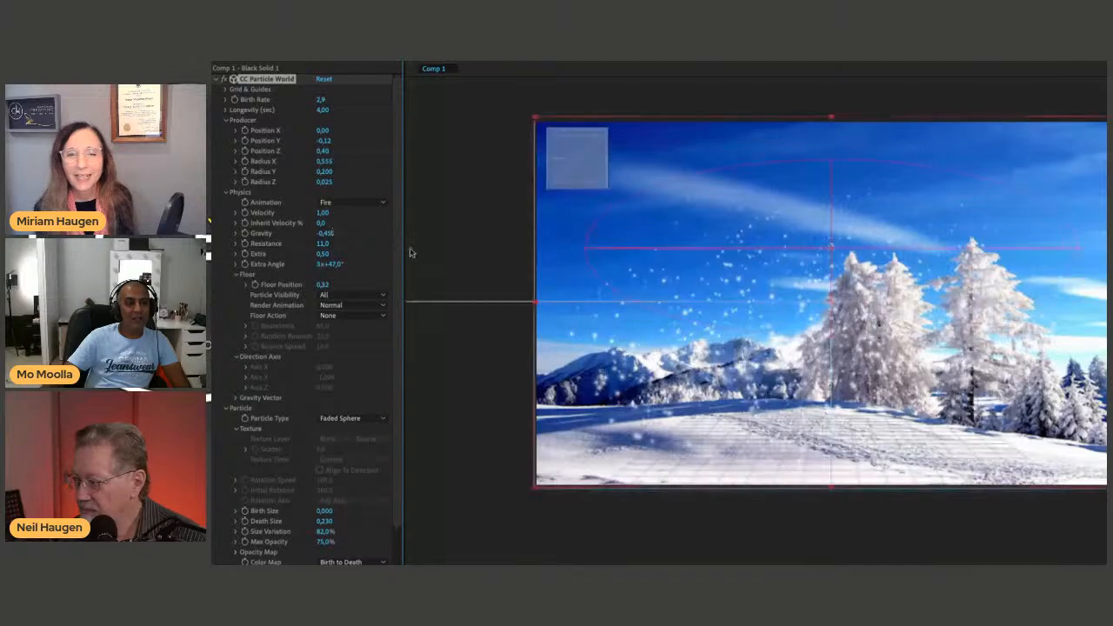
Move the particle producer up to Position X -0.03, Y -0.30, widen its Radius X to 0.697 and preview the snowfall.
{"action": "left_click_drag", "start_coordinate": [830, 250], "coordinate": [815, 143]}
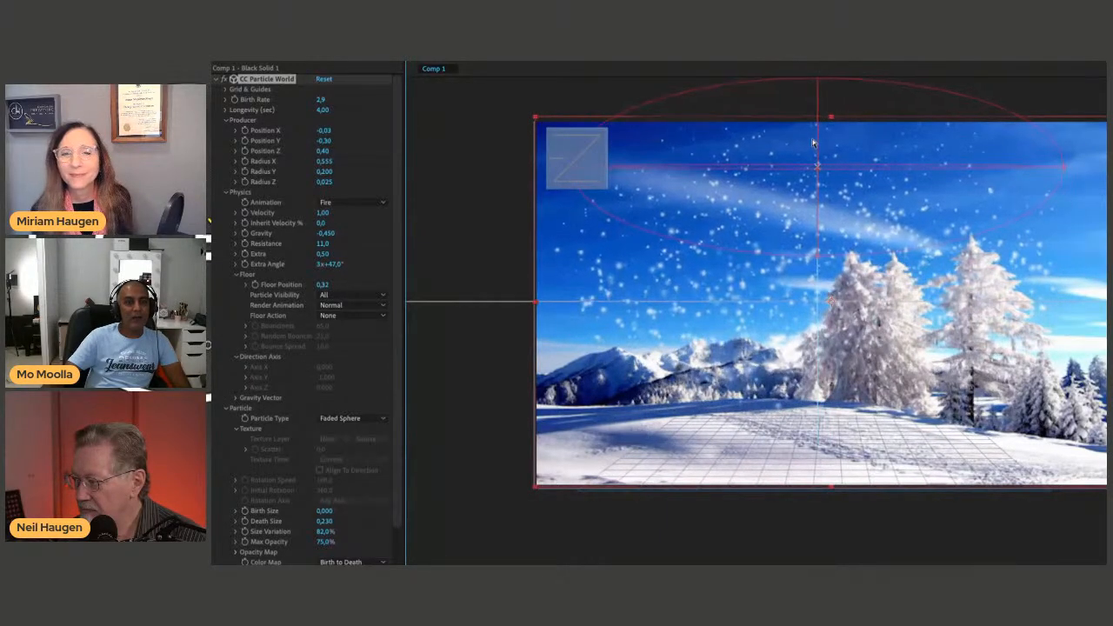
{"action": "left_click_drag", "start_coordinate": [1066, 169], "coordinate": [1112, 169]}
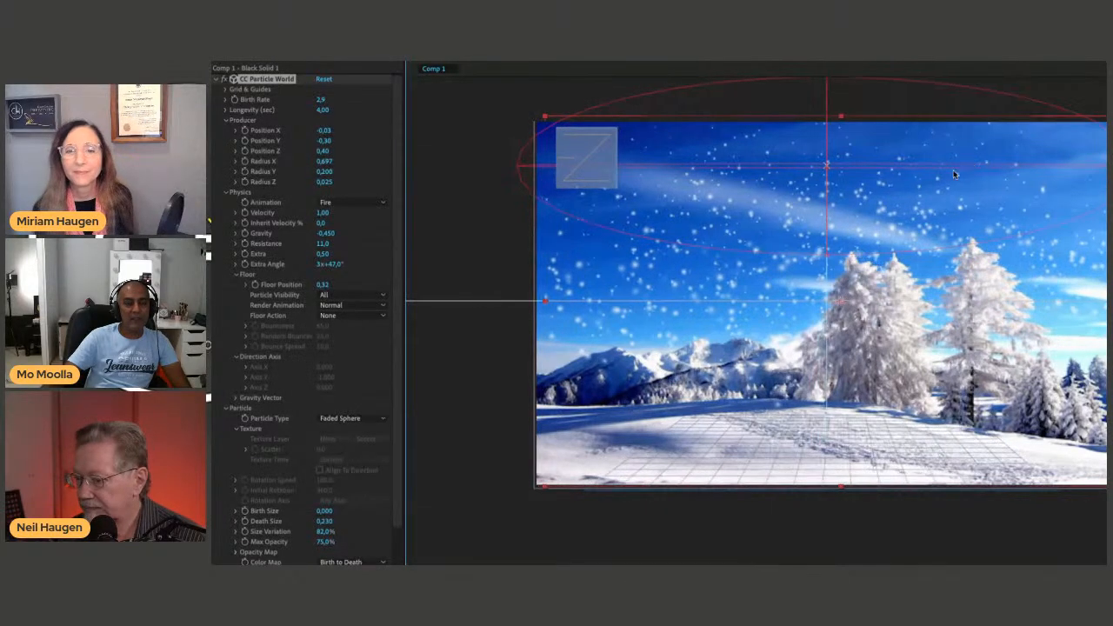
{"action": "key", "text": "space"}
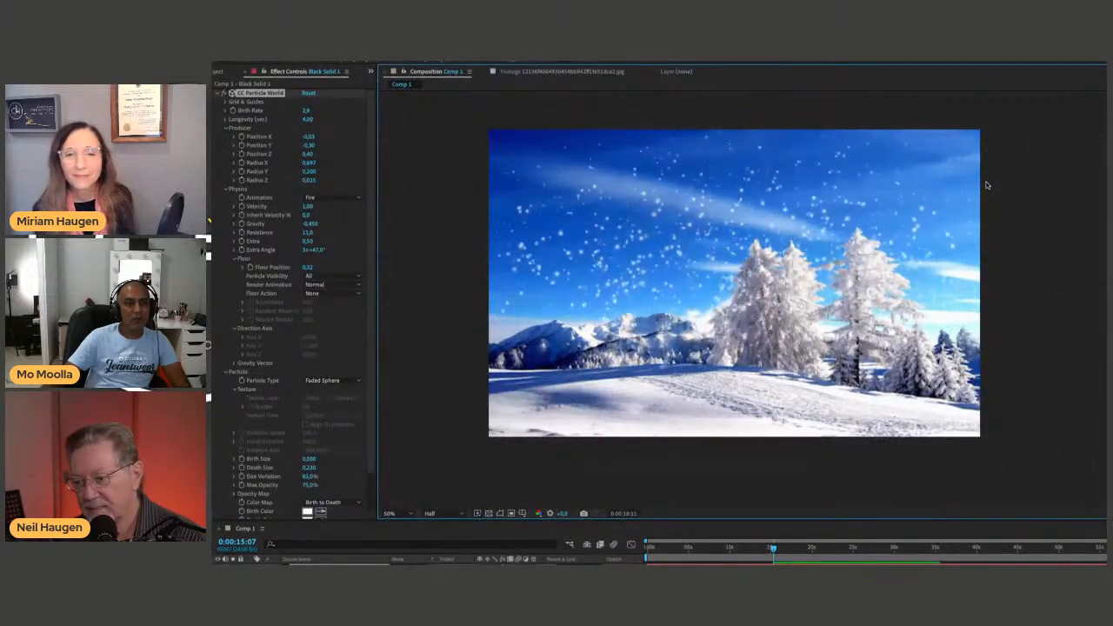
{"action": "key", "text": "space"}
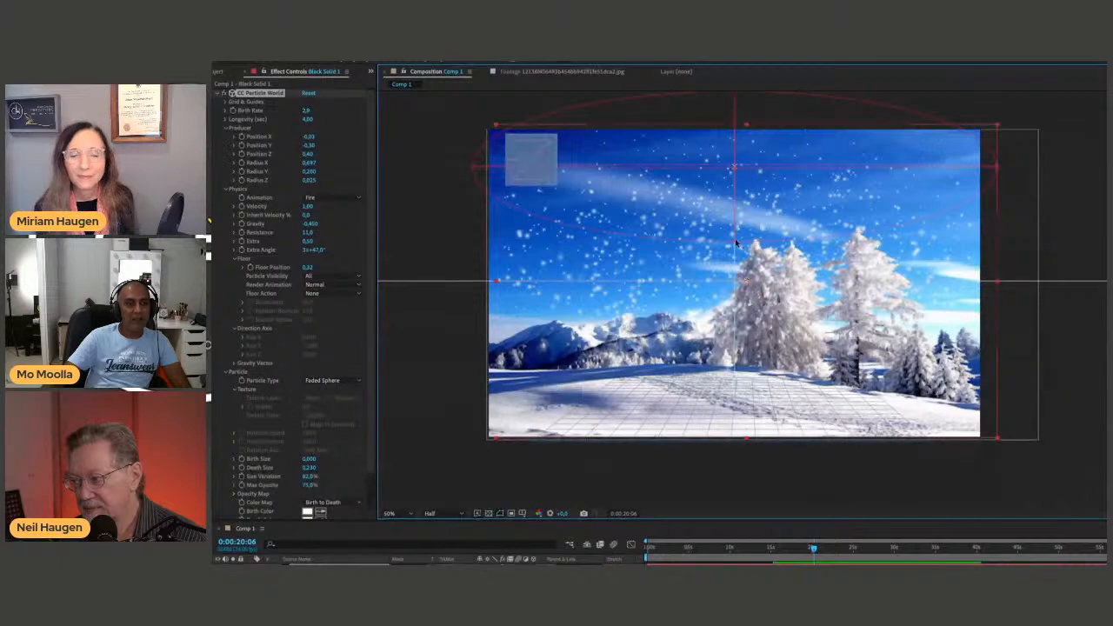
Enlarge the producer's Radius Y to 0.384, lower it to Position X -0.01, Y -0.16 and preview the snowfall.
{"action": "left_click_drag", "start_coordinate": [733, 248], "coordinate": [729, 318]}
{"action": "left_click_drag", "start_coordinate": [737, 175], "coordinate": [750, 240]}
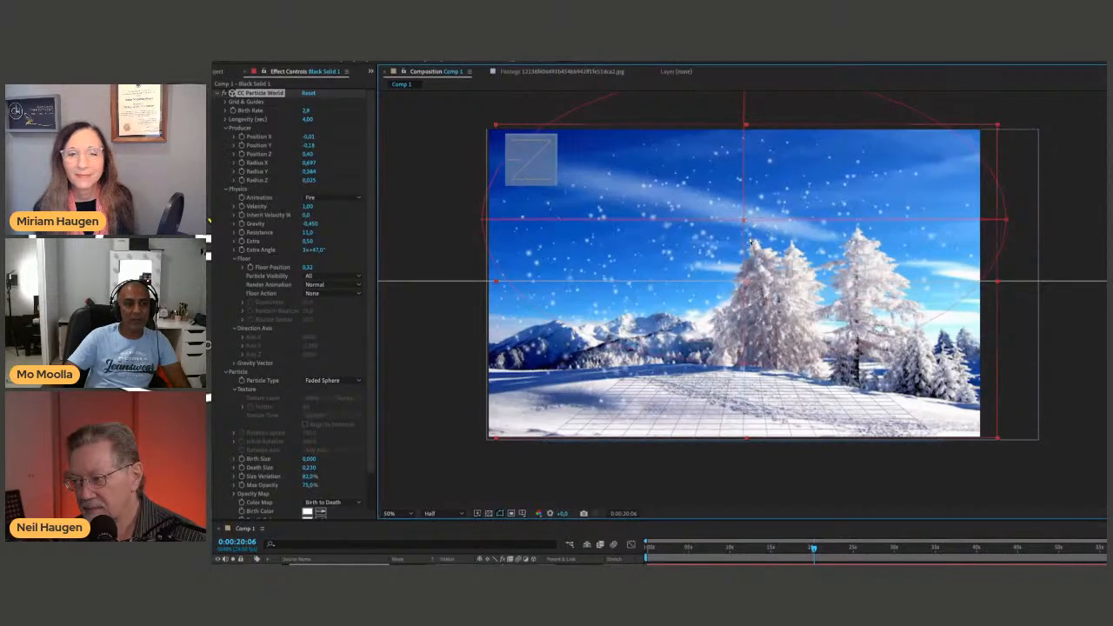
{"action": "left_click", "coordinate": [1071, 203]}
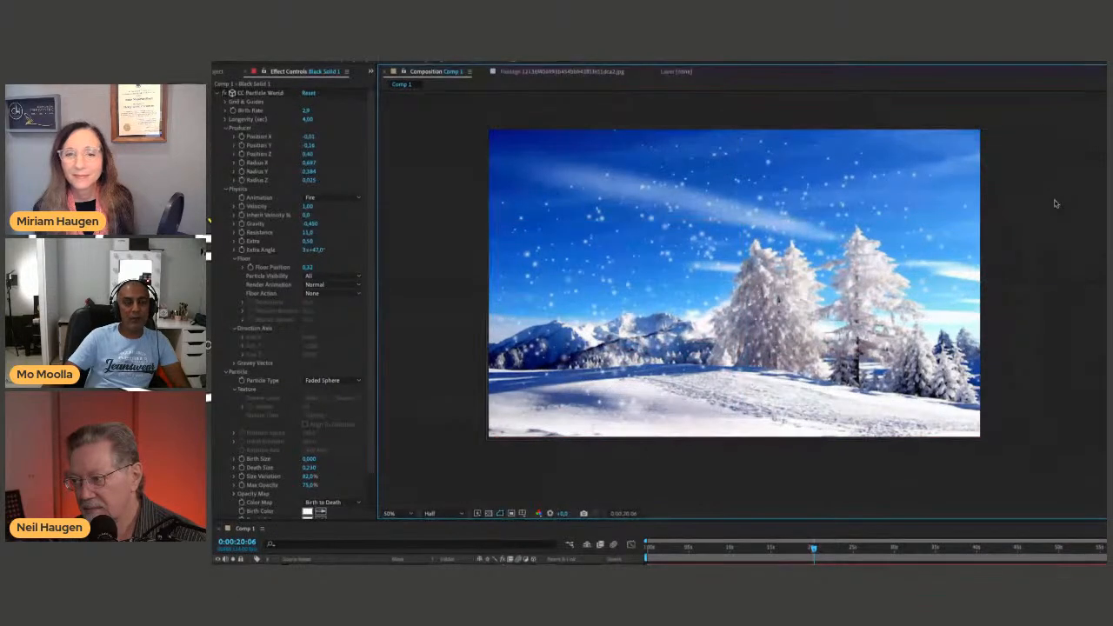
{"action": "key", "text": "space"}
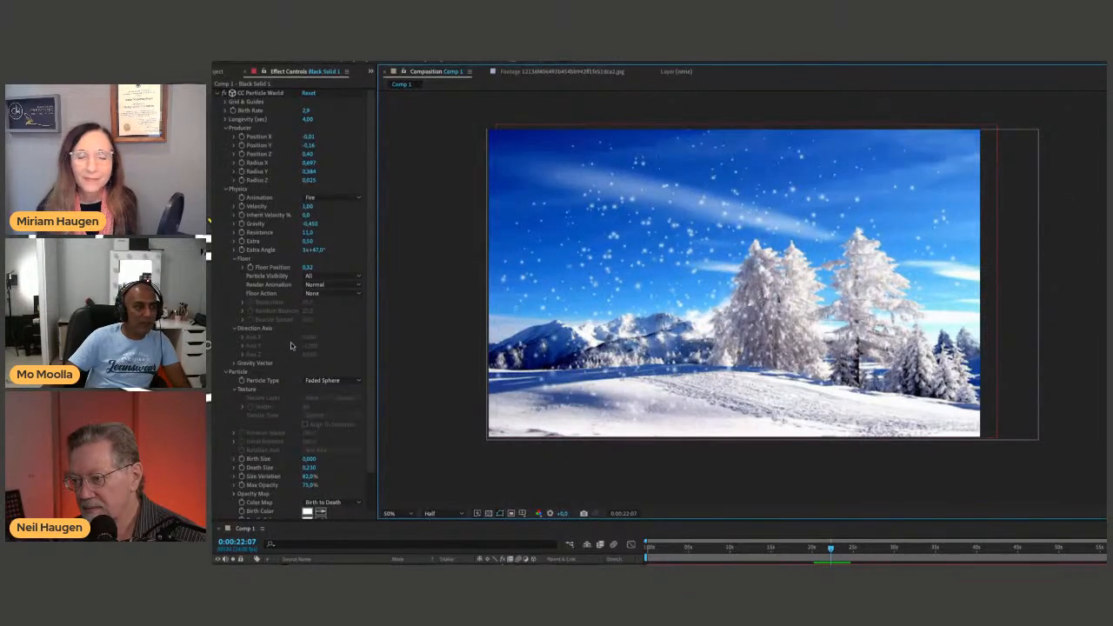
Set the Floor Action to Ice and preview up close how the snowflakes behave on the snowy foreground.
{"action": "left_click", "coordinate": [329, 293]}
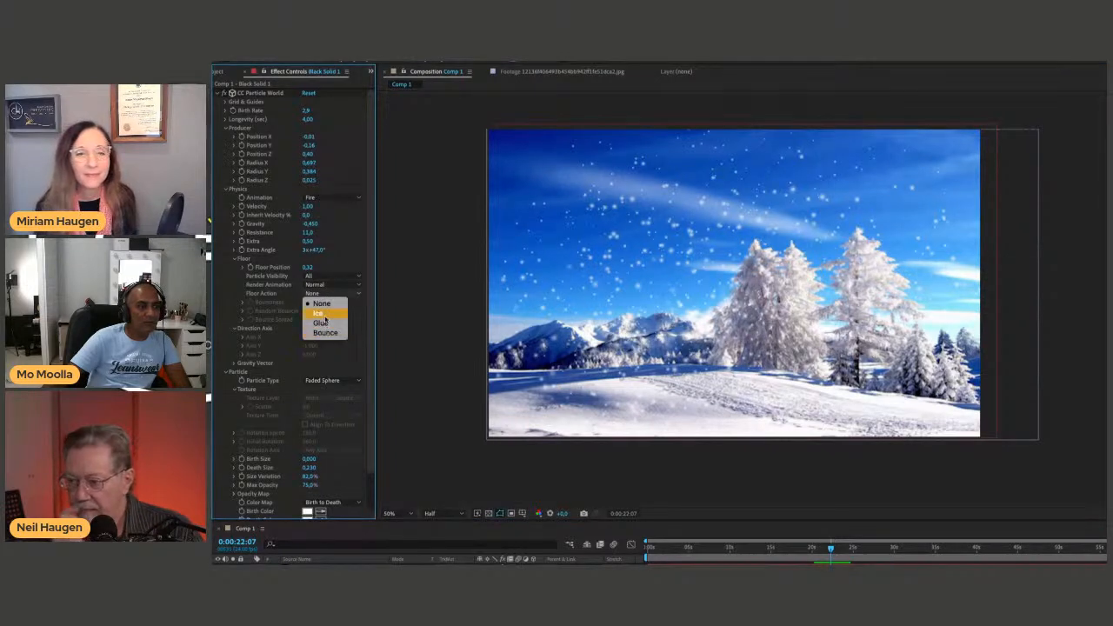
{"action": "left_click", "coordinate": [318, 313]}
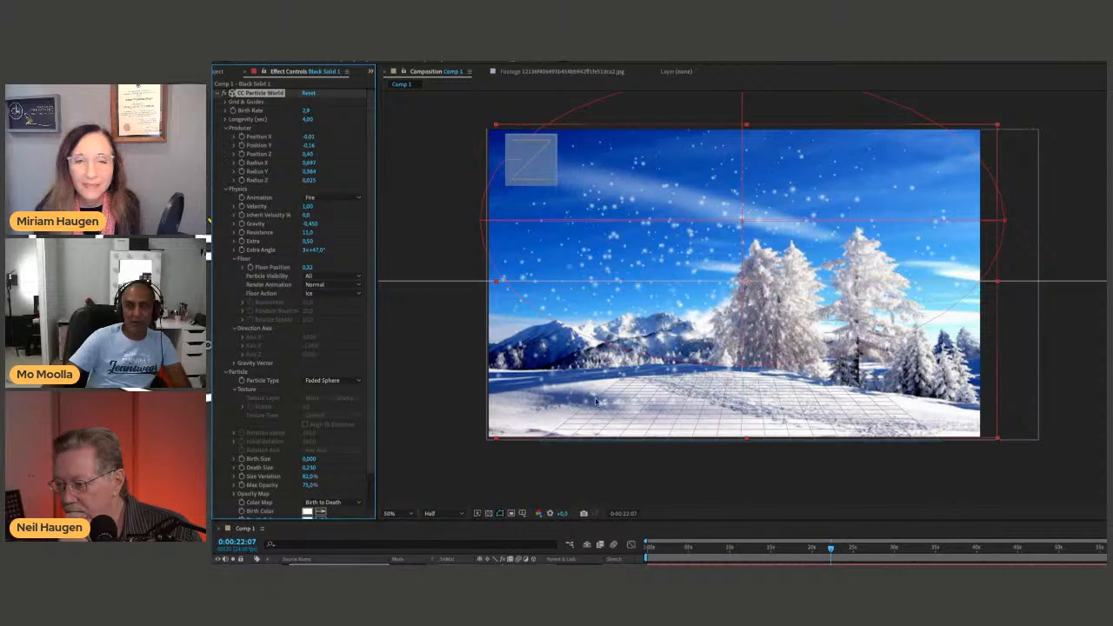
{"action": "left_click", "coordinate": [631, 461]}
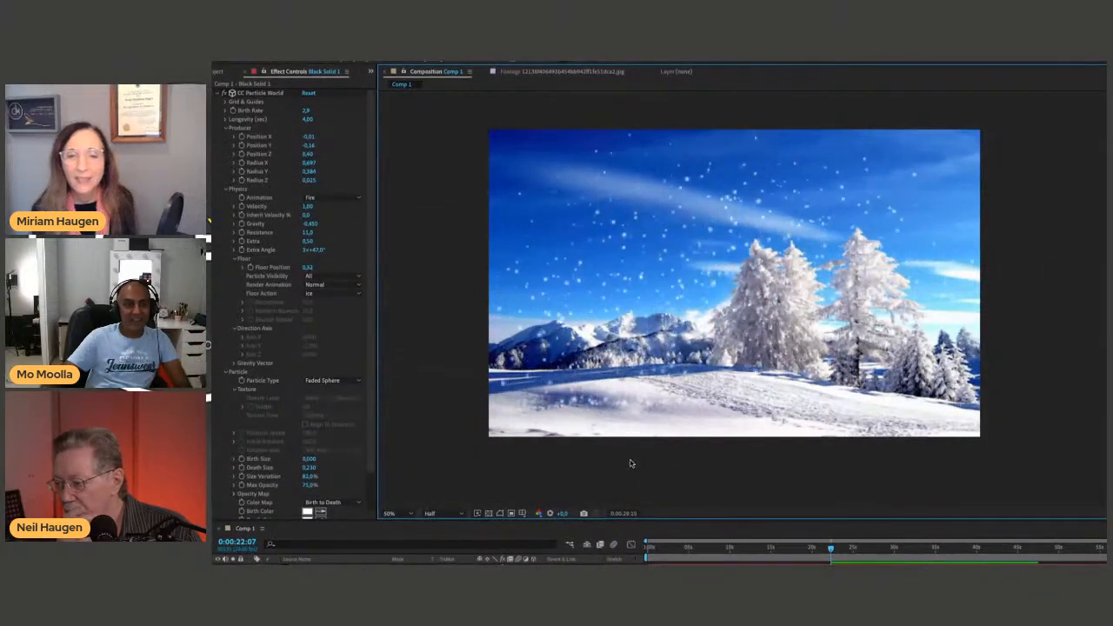
{"action": "left_click", "coordinate": [598, 402]}
{"action": "scroll", "coordinate": [595, 414], "scroll_direction": "up", "scroll_amount": 1}
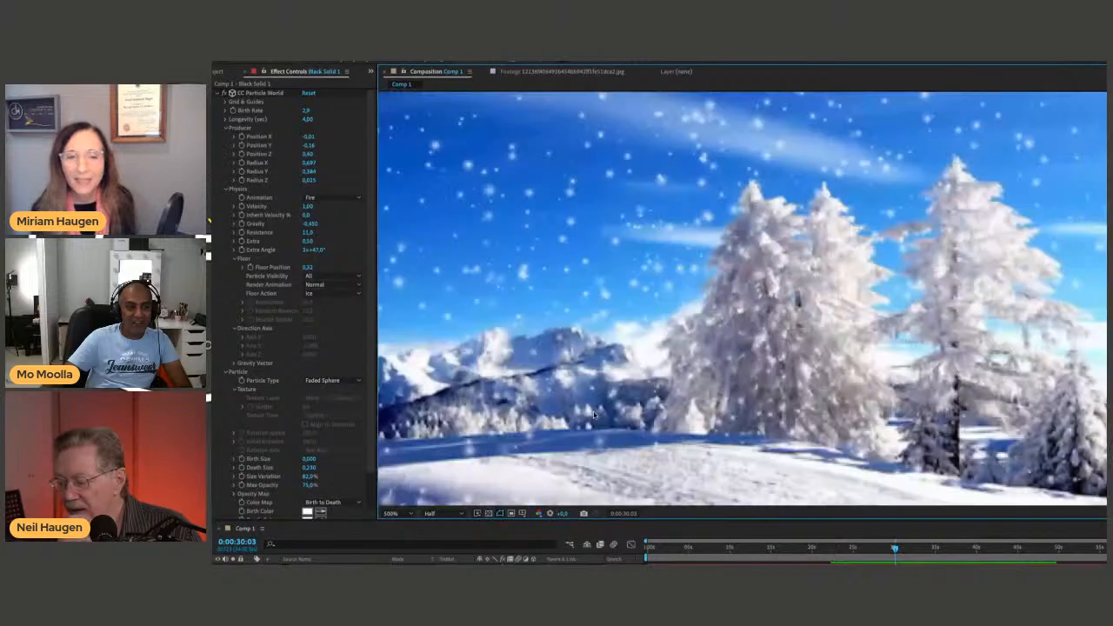
{"action": "left_click_drag", "start_coordinate": [595, 415], "coordinate": [571, 356]}
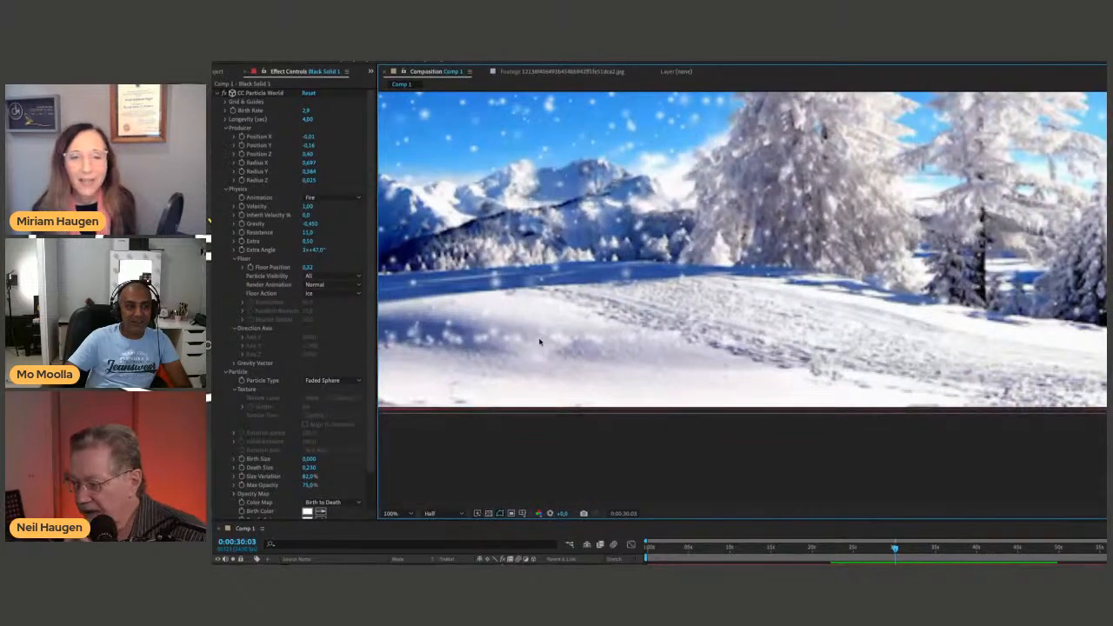
{"action": "key", "text": "space"}
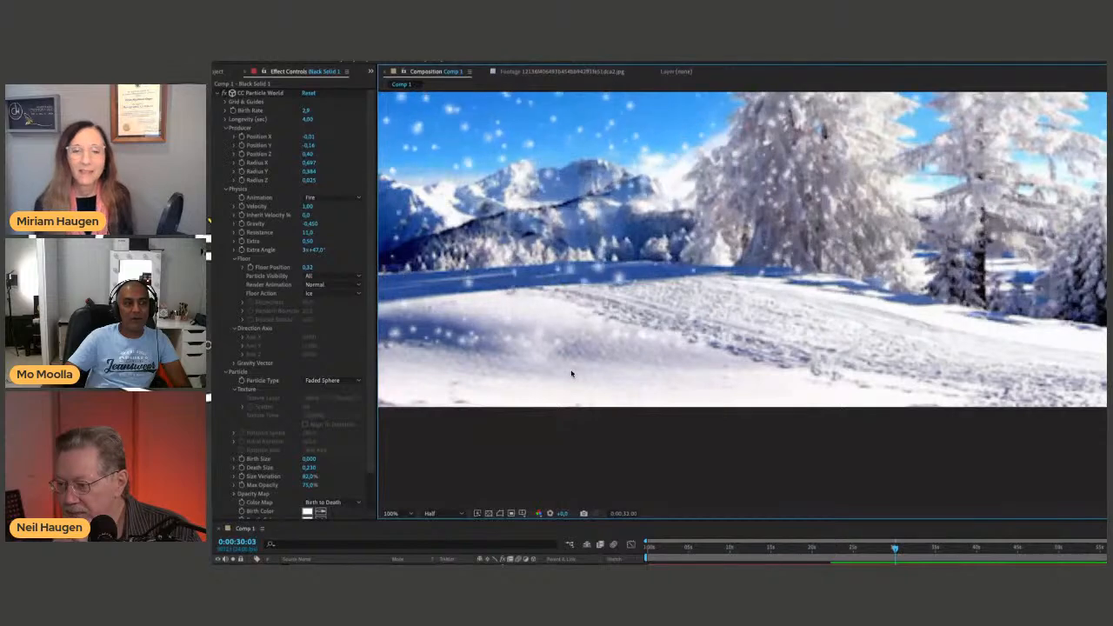
{"action": "key", "text": "space"}
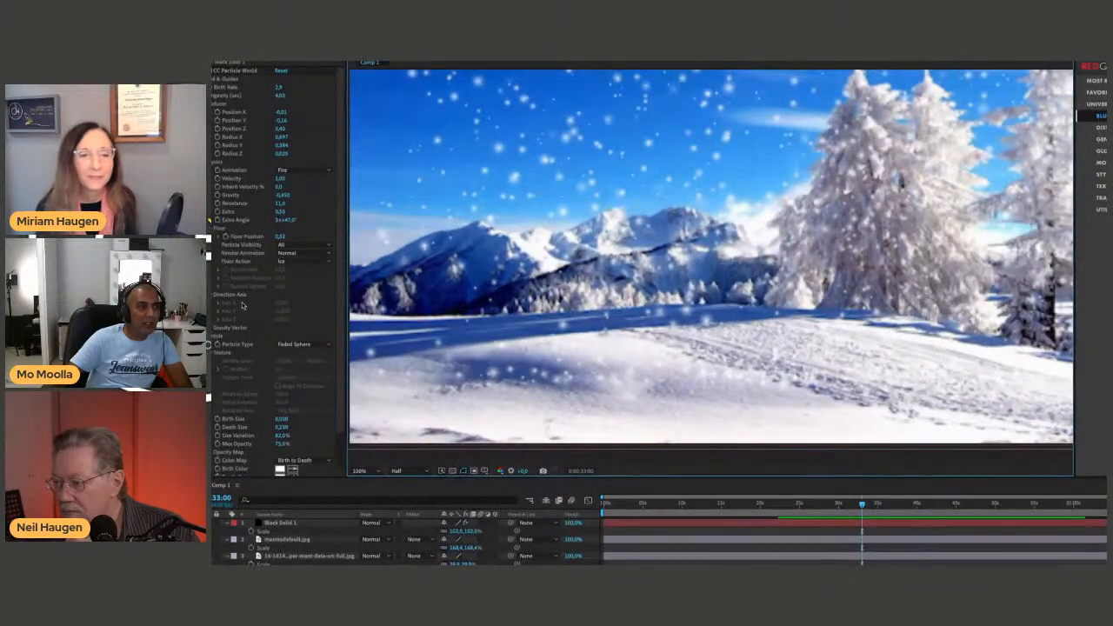
Try the Glue floor action with an animation preview, try Bounce as well, and return the Floor Action to Ice.
{"action": "left_click", "coordinate": [328, 263]}
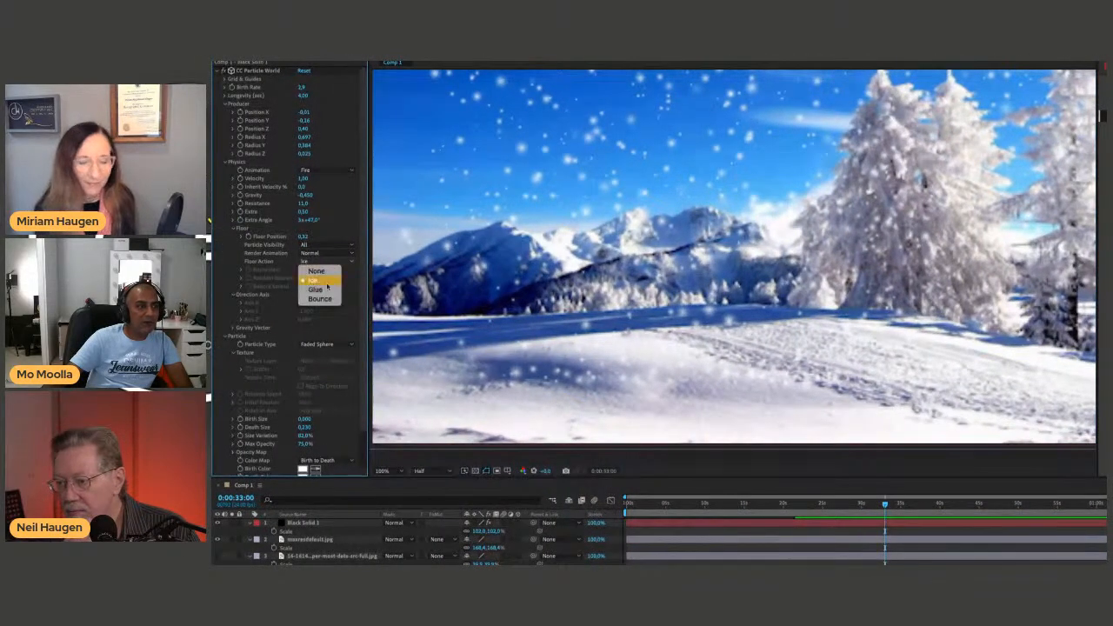
{"action": "left_click", "coordinate": [321, 290]}
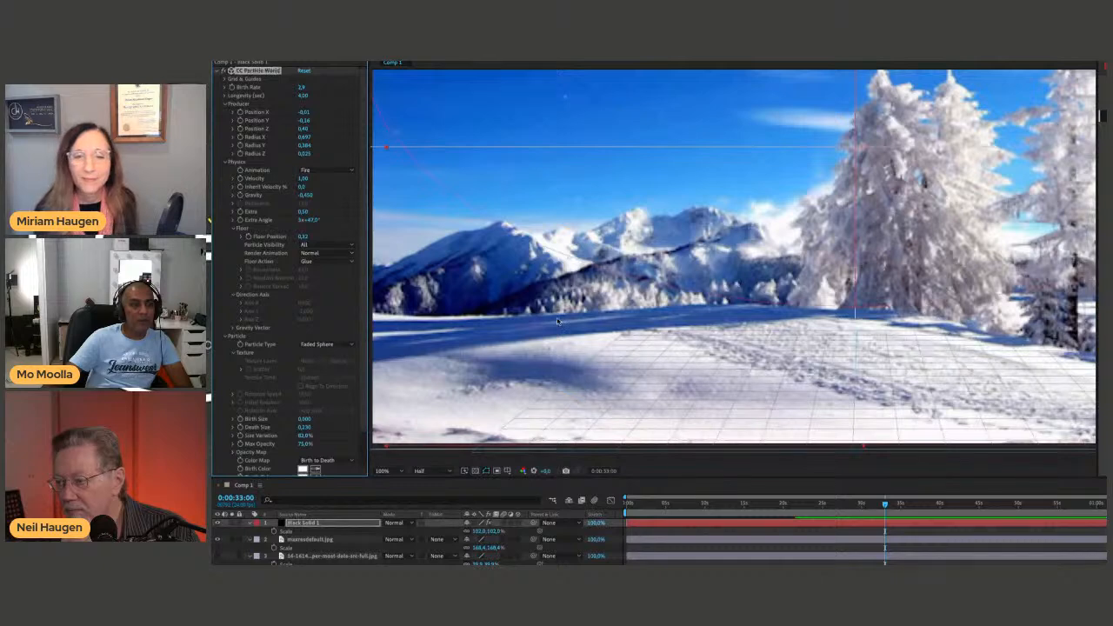
{"action": "key", "text": "space"}
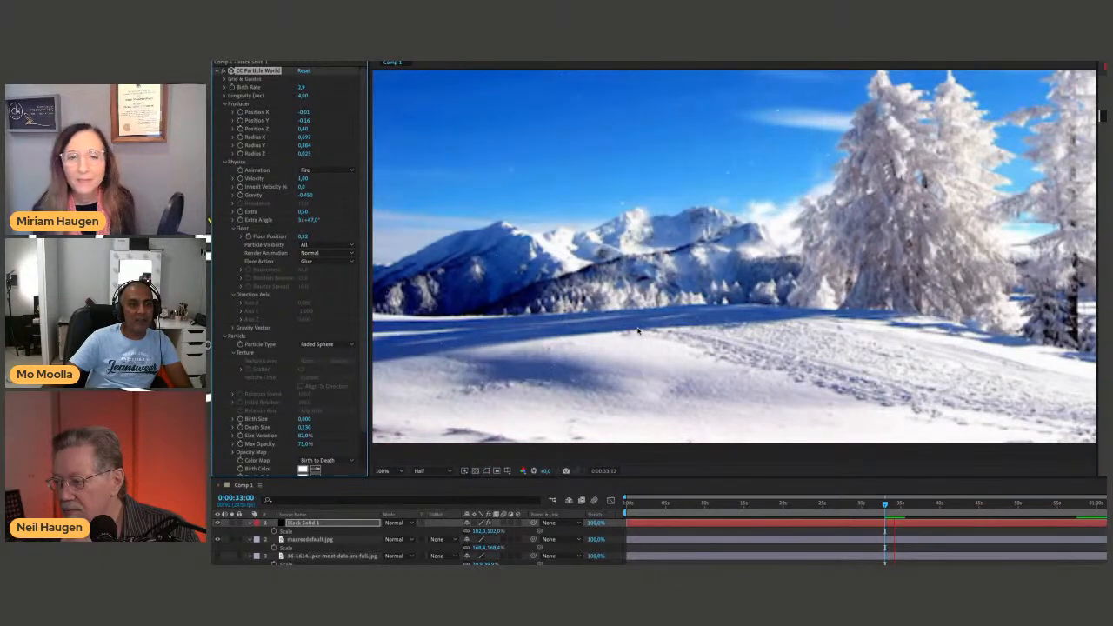
{"action": "key", "text": "space"}
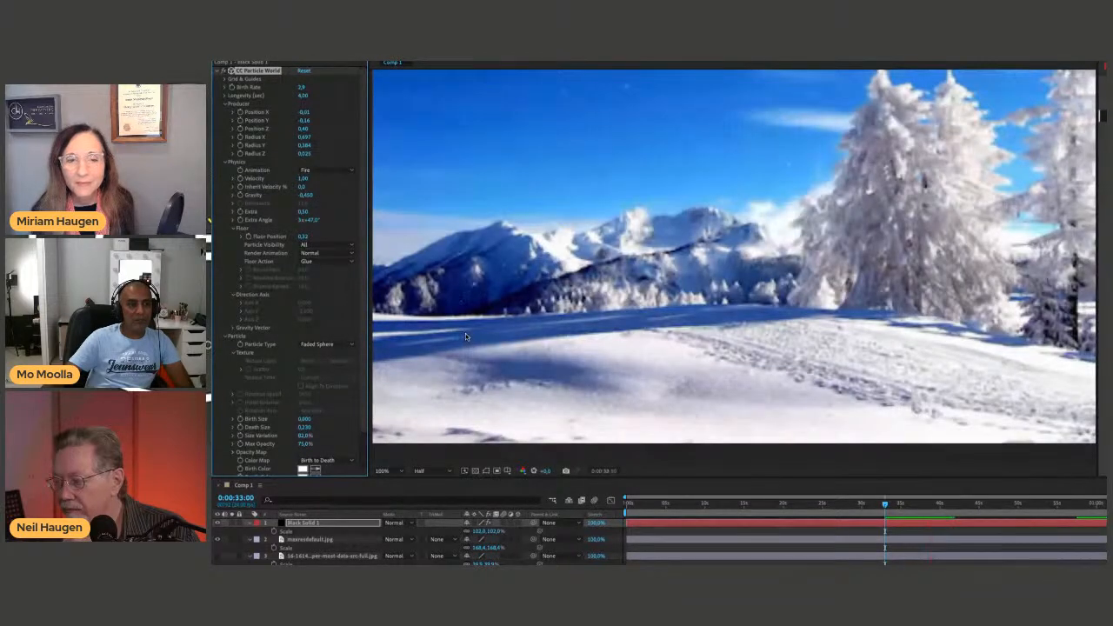
{"action": "left_click", "coordinate": [324, 261]}
{"action": "left_click", "coordinate": [325, 280]}
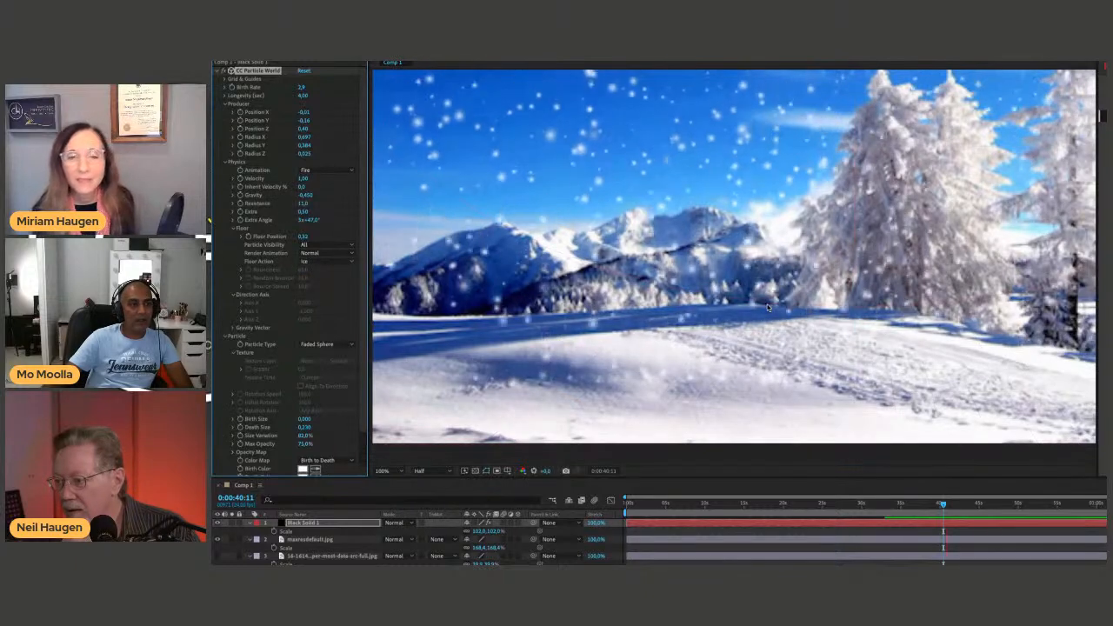
{"action": "left_click", "coordinate": [325, 261]}
{"action": "left_click", "coordinate": [318, 298]}
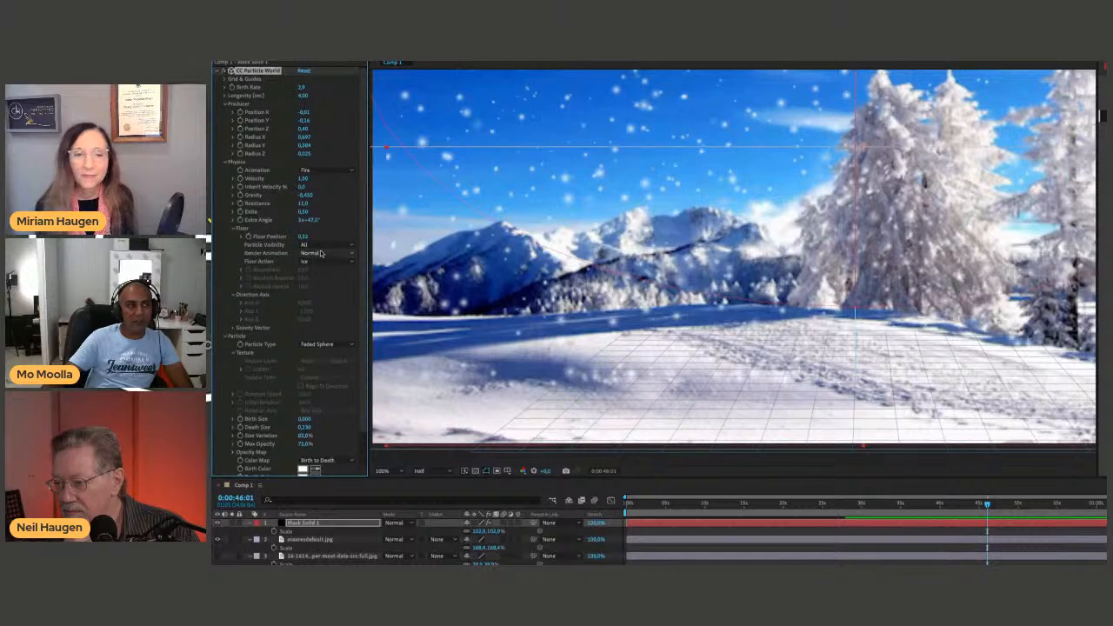
Set the floor's Render Animation to Reflected on Floor and preview the result.
{"action": "left_click", "coordinate": [320, 253]}
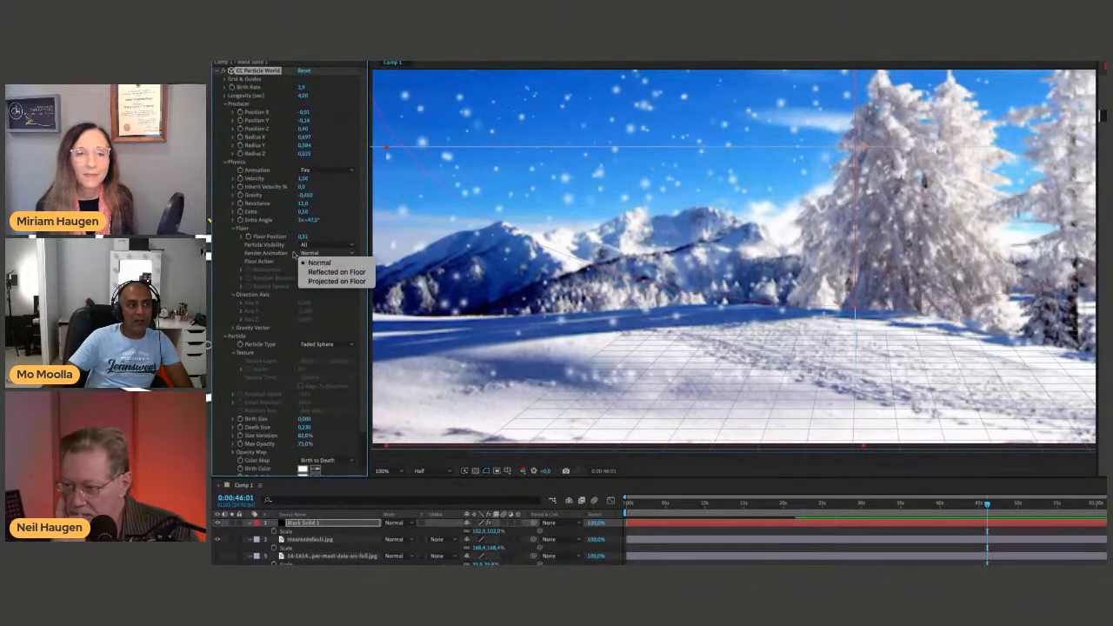
{"action": "left_click", "coordinate": [330, 273]}
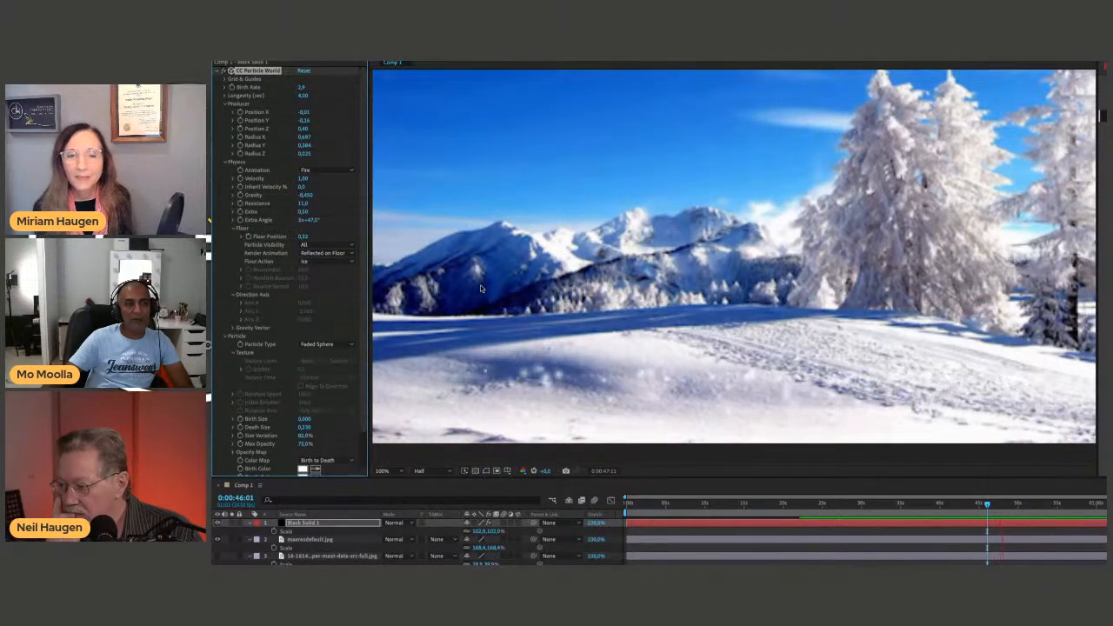
Undo the last change to the floor's Render Animation and preview the snowfall again.
{"action": "key", "text": "space"}
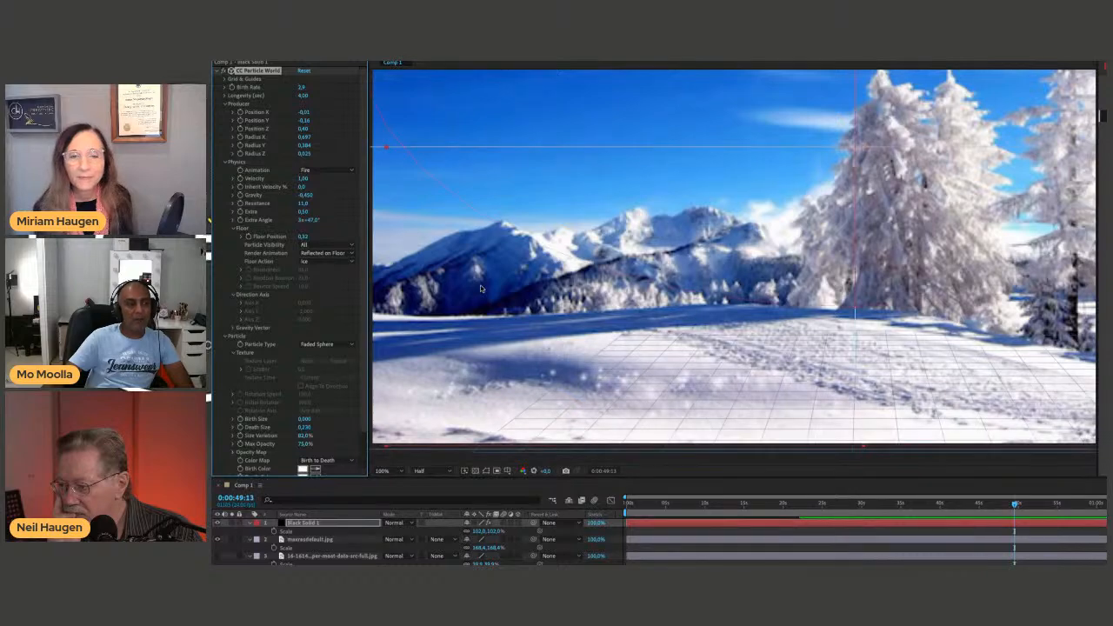
{"action": "key", "text": "ctrl+z"}
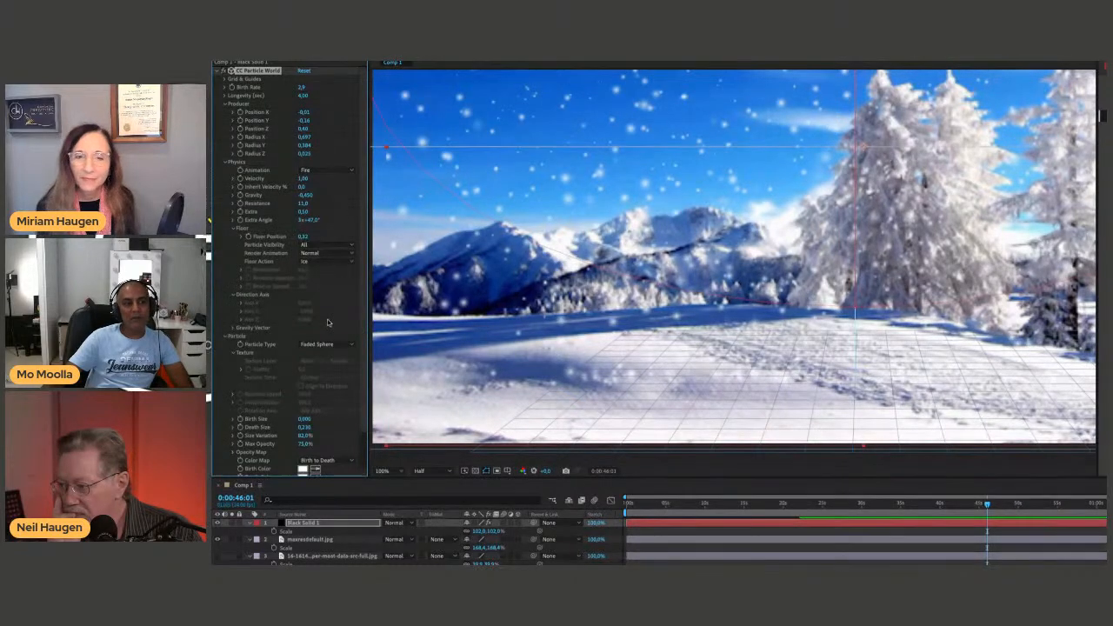
{"action": "key", "text": "space"}
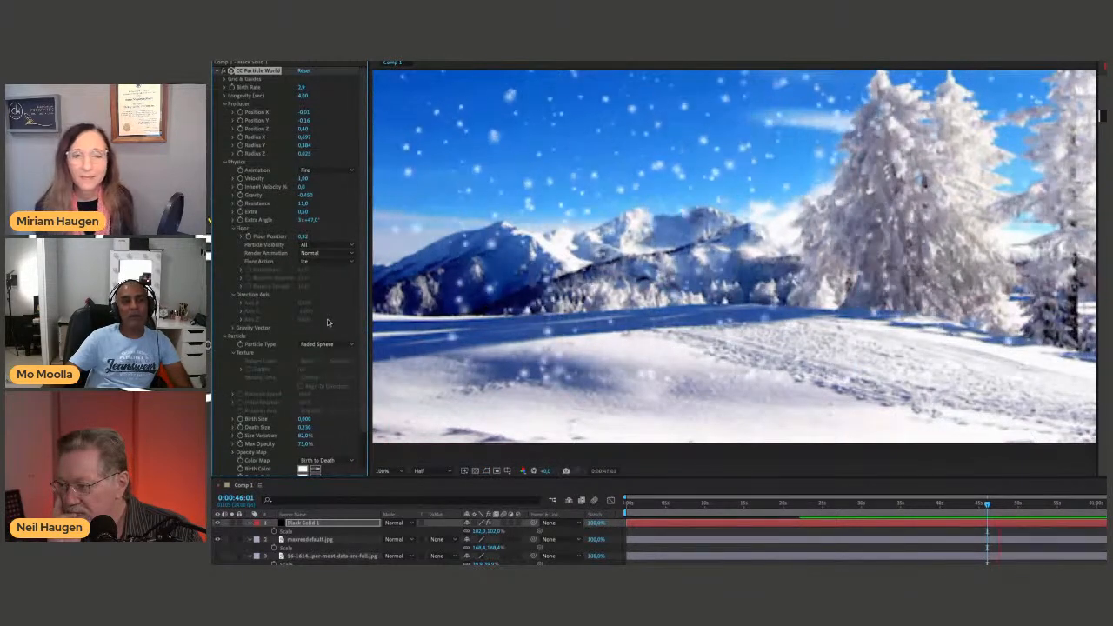
{"action": "key", "text": "space"}
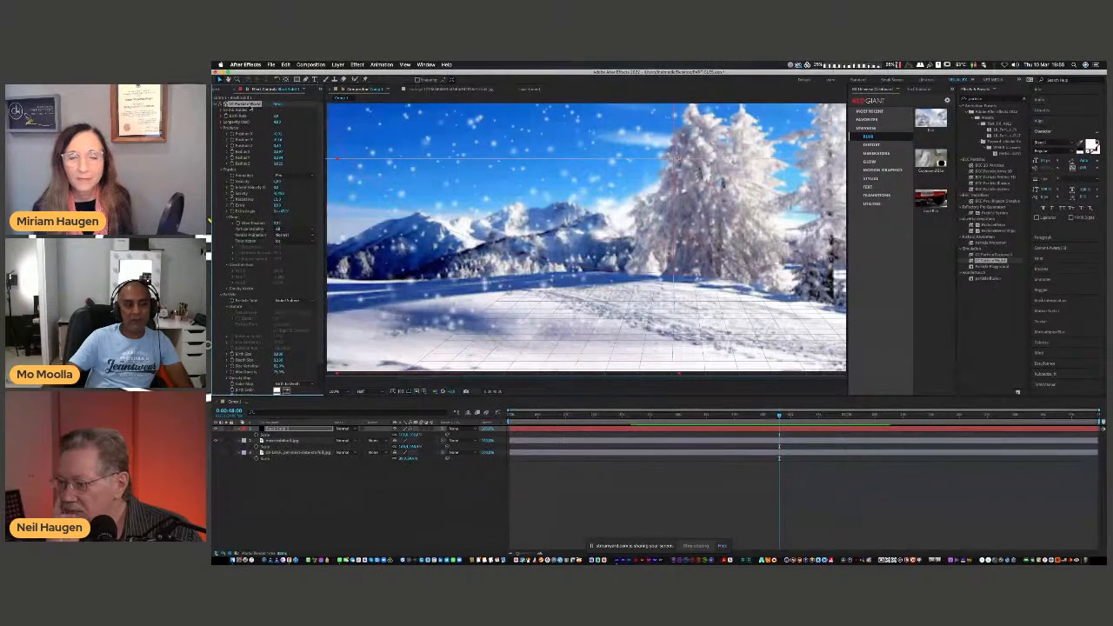
Delete the CC Particle World effect from the black solid and remove both background image layers from the composition.
{"action": "key", "text": "Delete"}
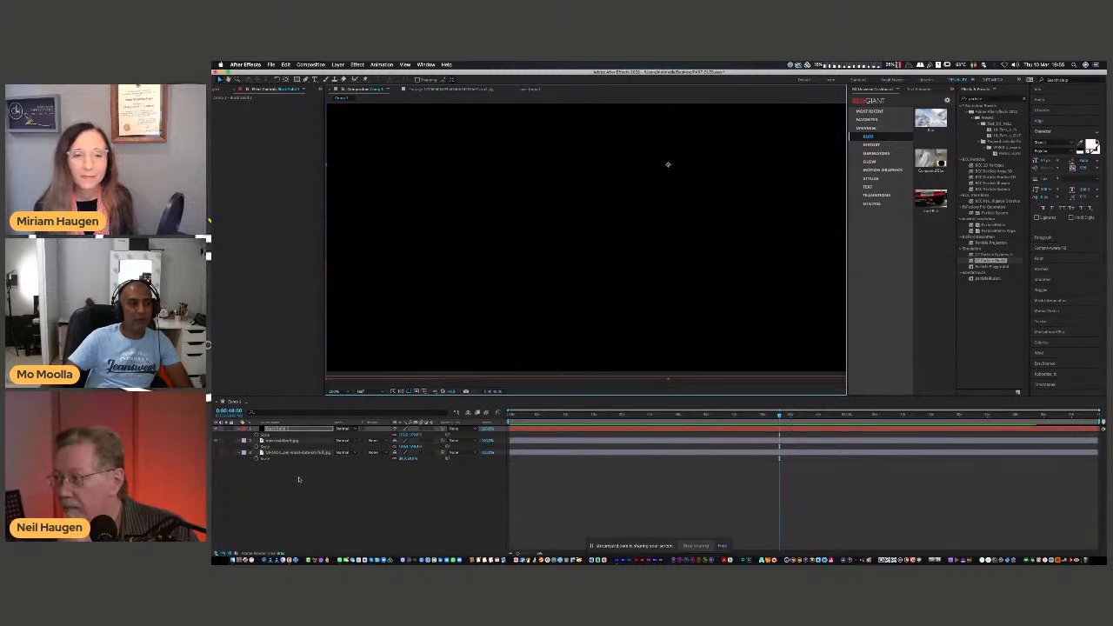
{"action": "left_click_drag", "start_coordinate": [298, 479], "coordinate": [296, 442]}
{"action": "key", "text": "Delete"}
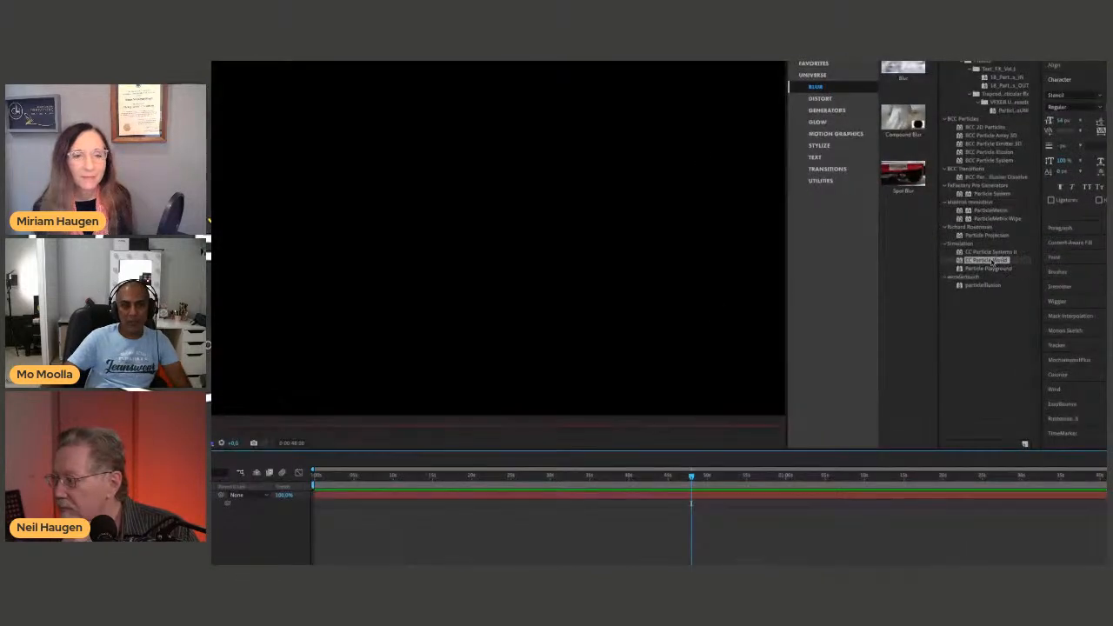
Search the effects for "particle" and apply BCC Particle Illusion to the black solid.
{"action": "left_click", "coordinate": [994, 253]}
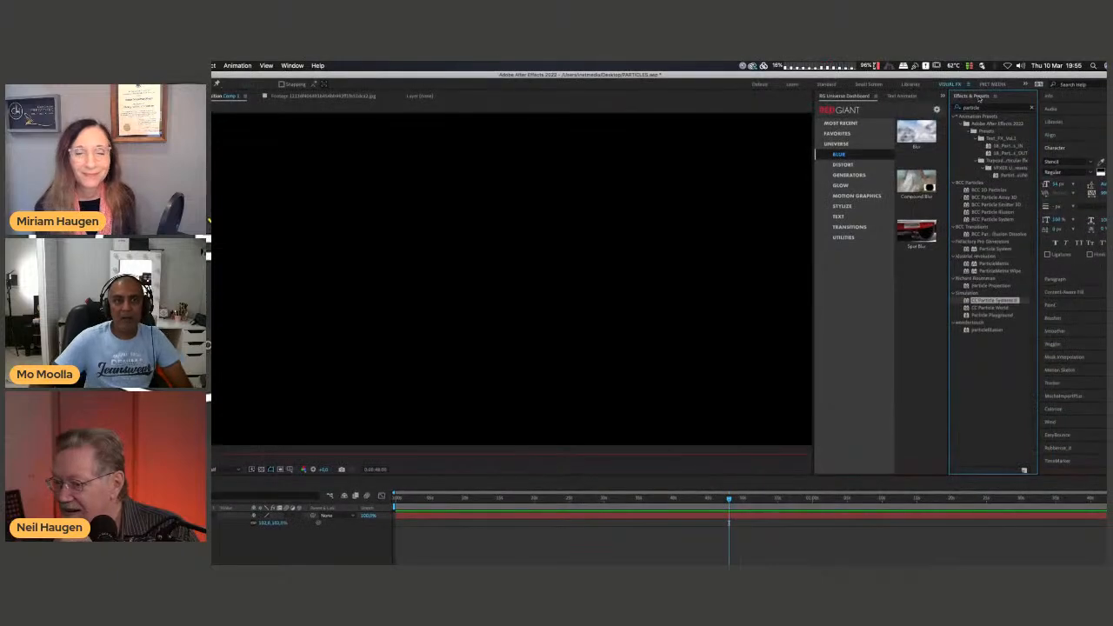
{"action": "left_click", "coordinate": [968, 63]}
{"action": "type", "text": "partic"}
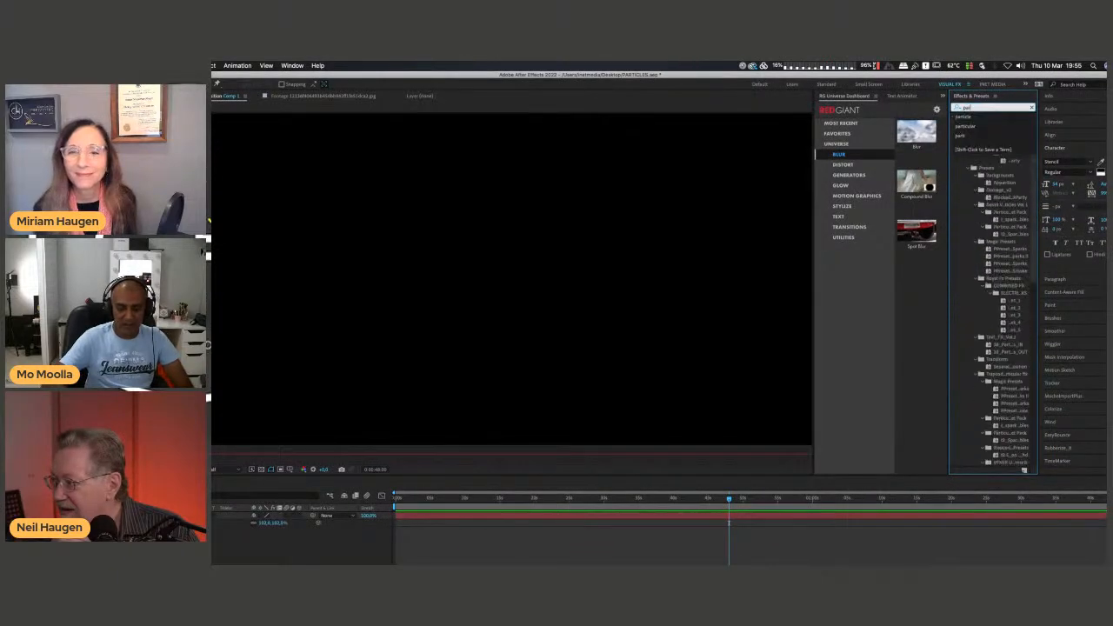
{"action": "left_click", "coordinate": [1031, 107]}
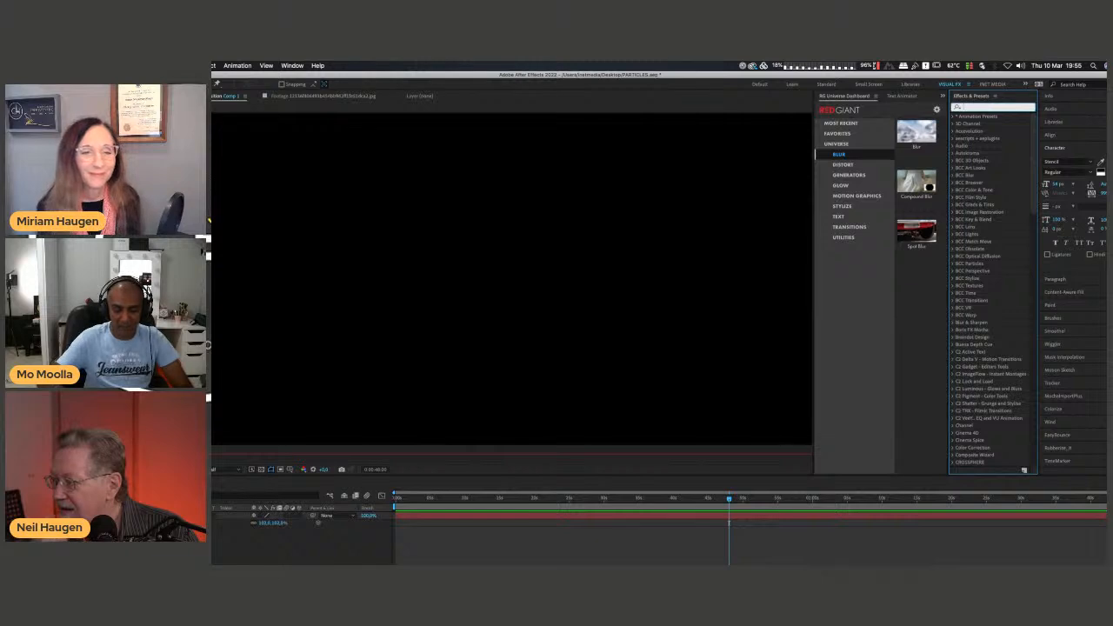
{"action": "type", "text": "particle"}
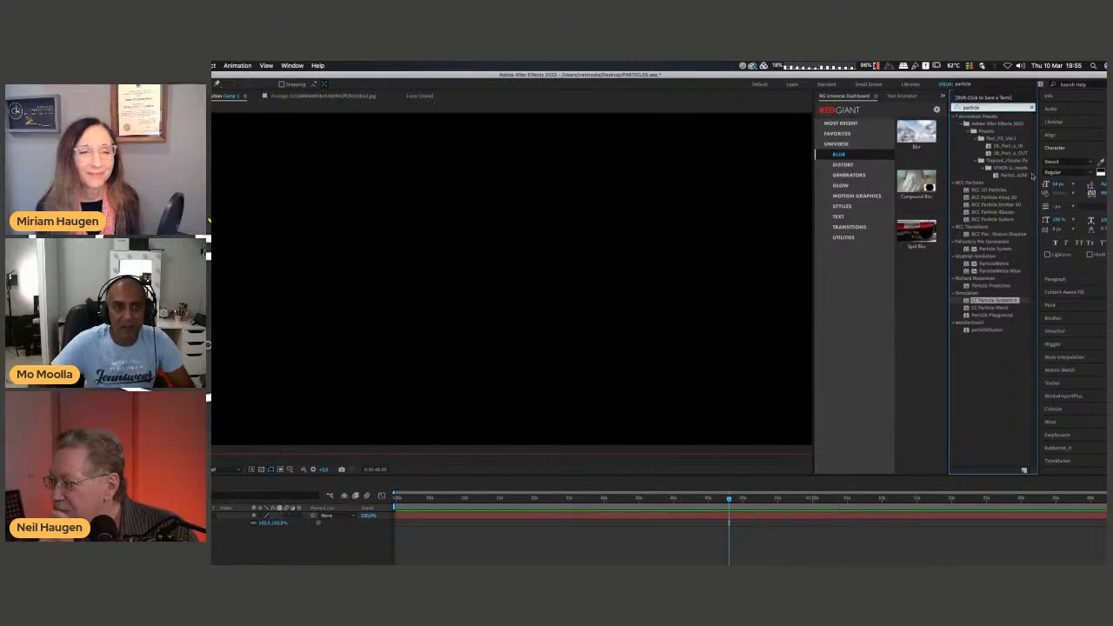
{"action": "left_click", "coordinate": [973, 212]}
{"action": "left_click_drag", "start_coordinate": [972, 207], "coordinate": [607, 254]}
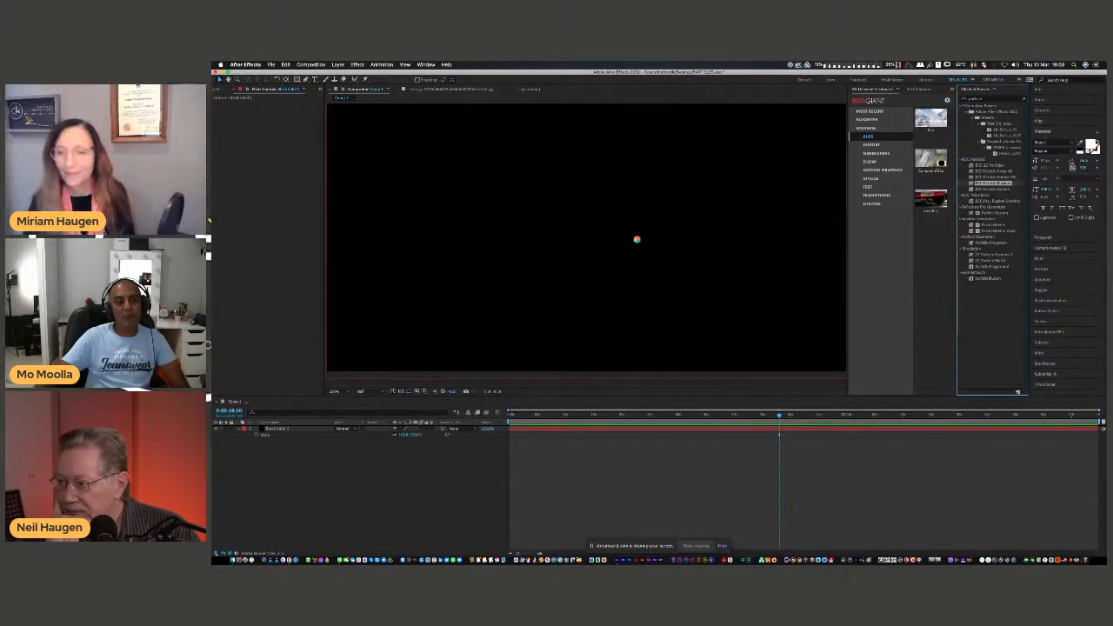
Preview the composition from near the start of the timeline with the whole frame in view.
{"action": "scroll", "coordinate": [656, 237], "scroll_direction": "down", "scroll_amount": 4}
{"action": "scroll", "coordinate": [655, 236], "scroll_direction": "up", "scroll_amount": 1}
{"action": "scroll", "coordinate": [655, 236], "scroll_direction": "up", "scroll_amount": 1}
{"action": "left_click_drag", "start_coordinate": [663, 229], "coordinate": [650, 278]}
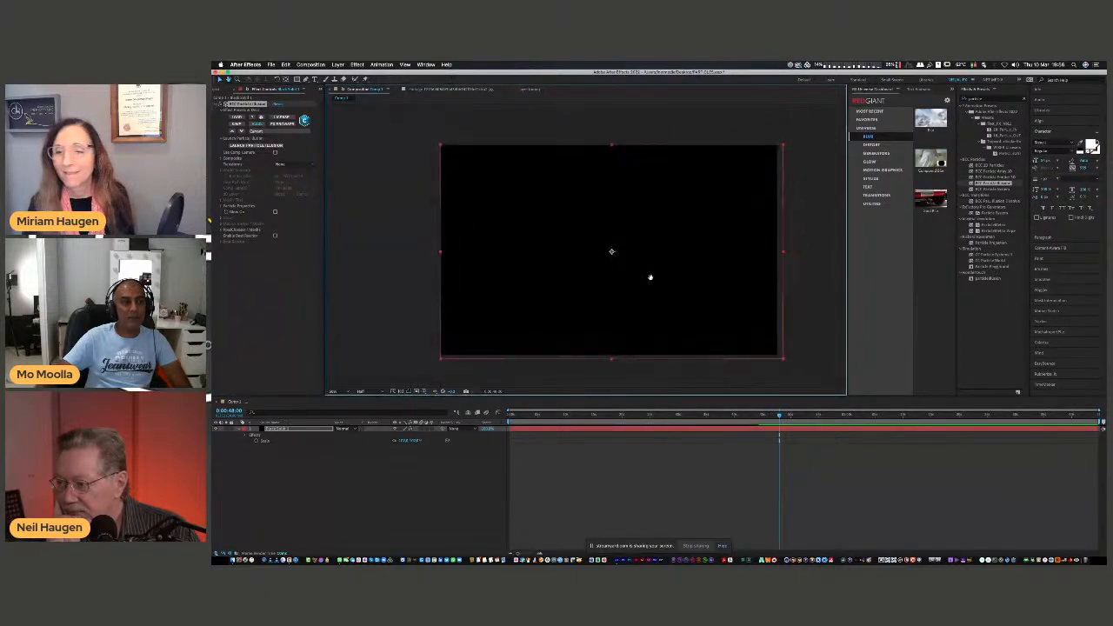
{"action": "left_click", "coordinate": [530, 416]}
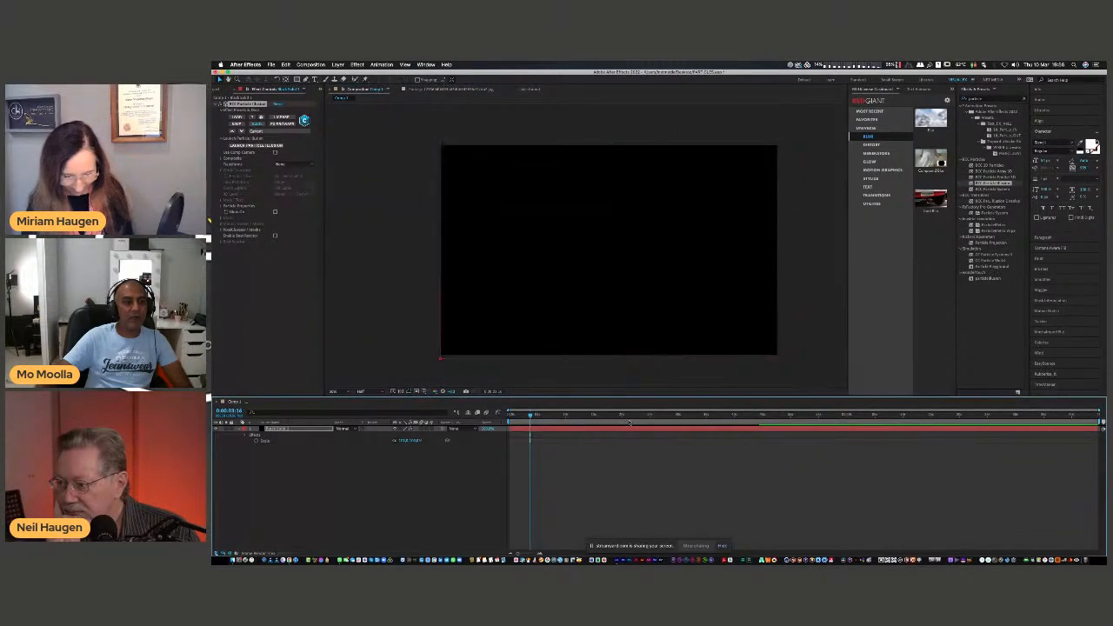
{"action": "key", "text": "space"}
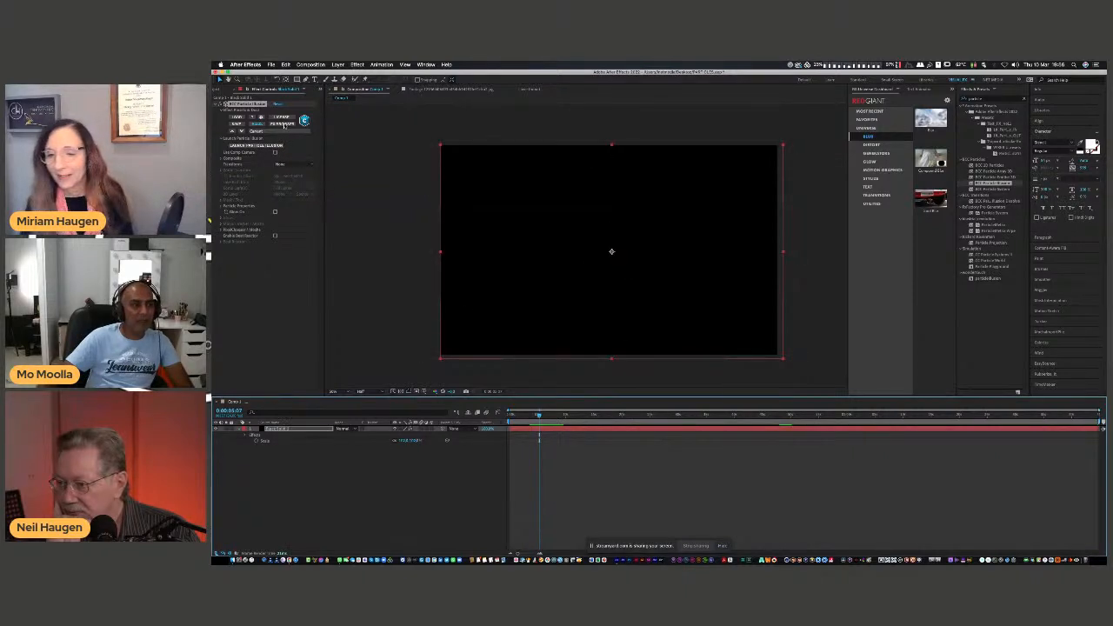
Open the BCC FX Browser and preview several Particle Illusion presets, including the blue light strands, red-and-gold burst and bokeh lights.
{"action": "left_click", "coordinate": [303, 120]}
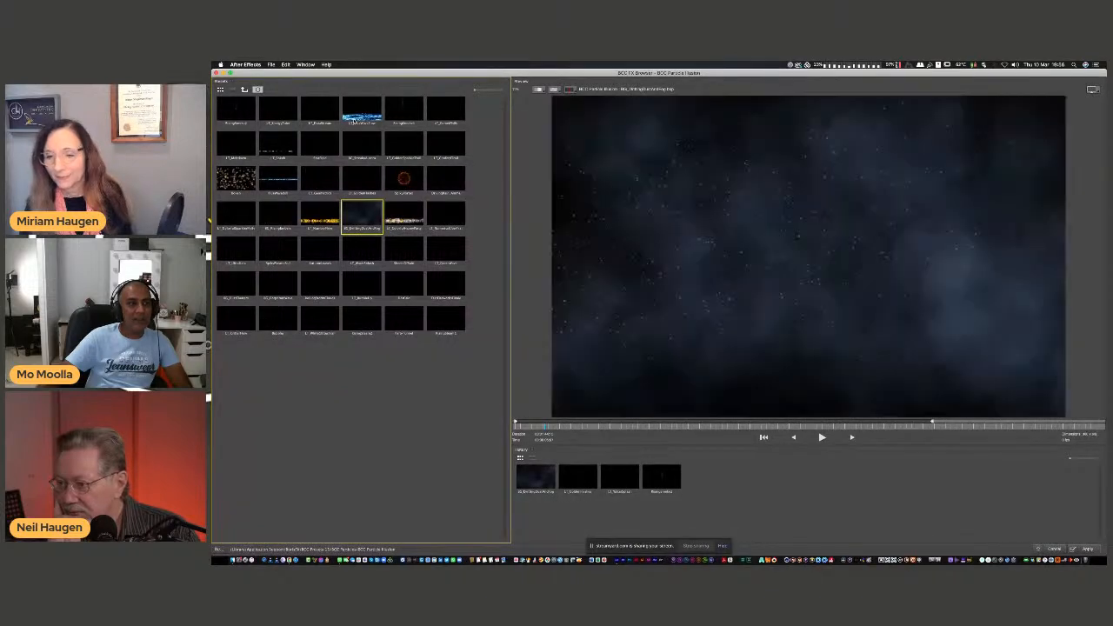
{"action": "left_click", "coordinate": [822, 437]}
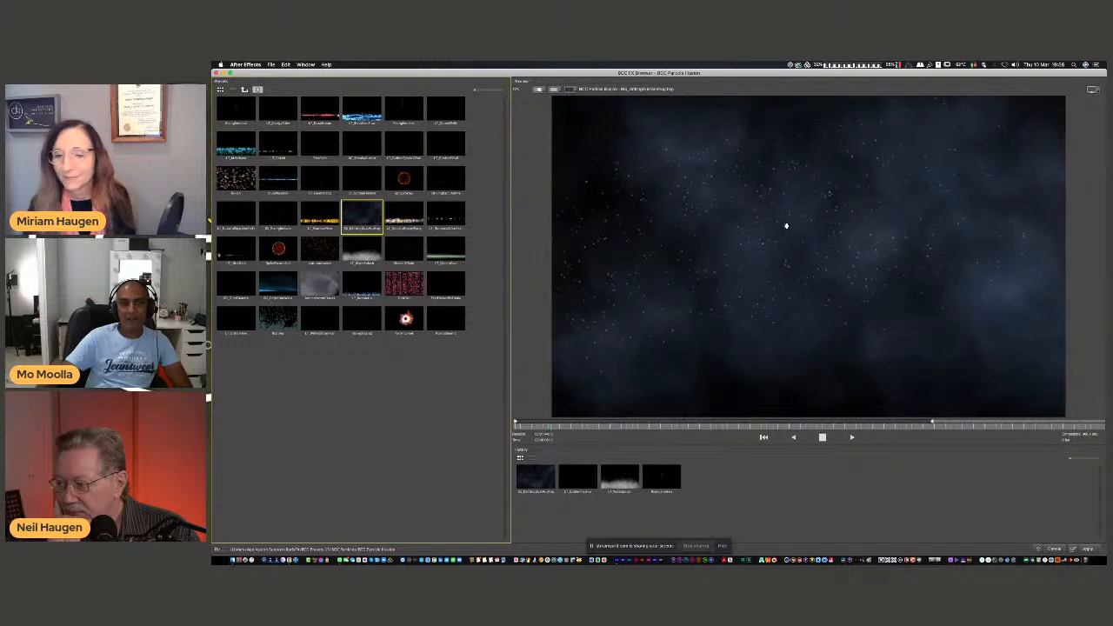
{"action": "left_click", "coordinate": [362, 123]}
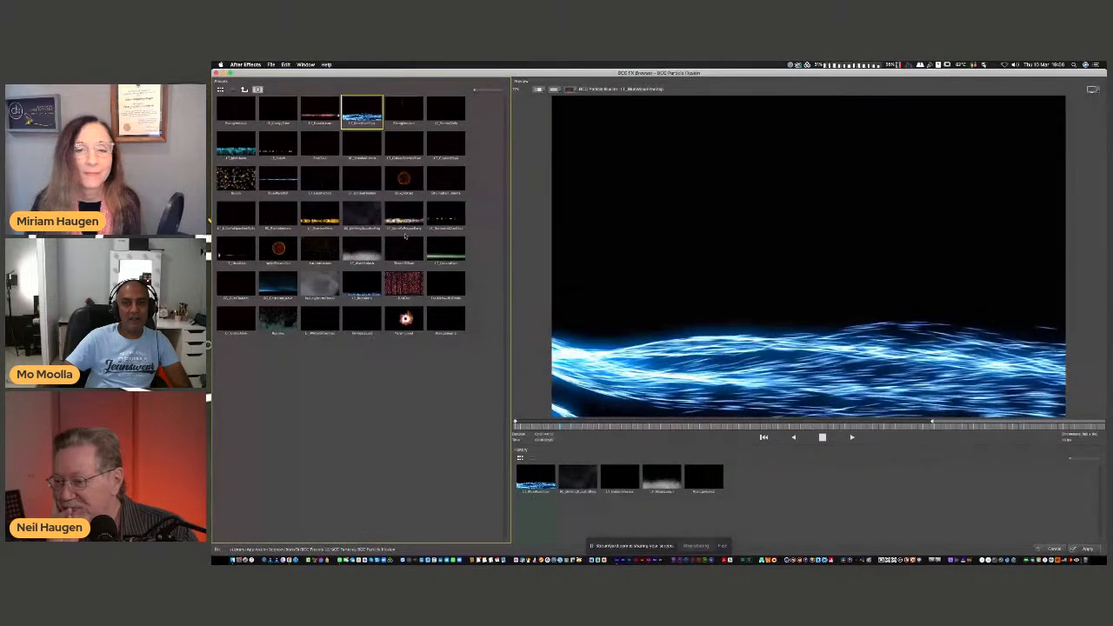
{"action": "left_click", "coordinate": [279, 250]}
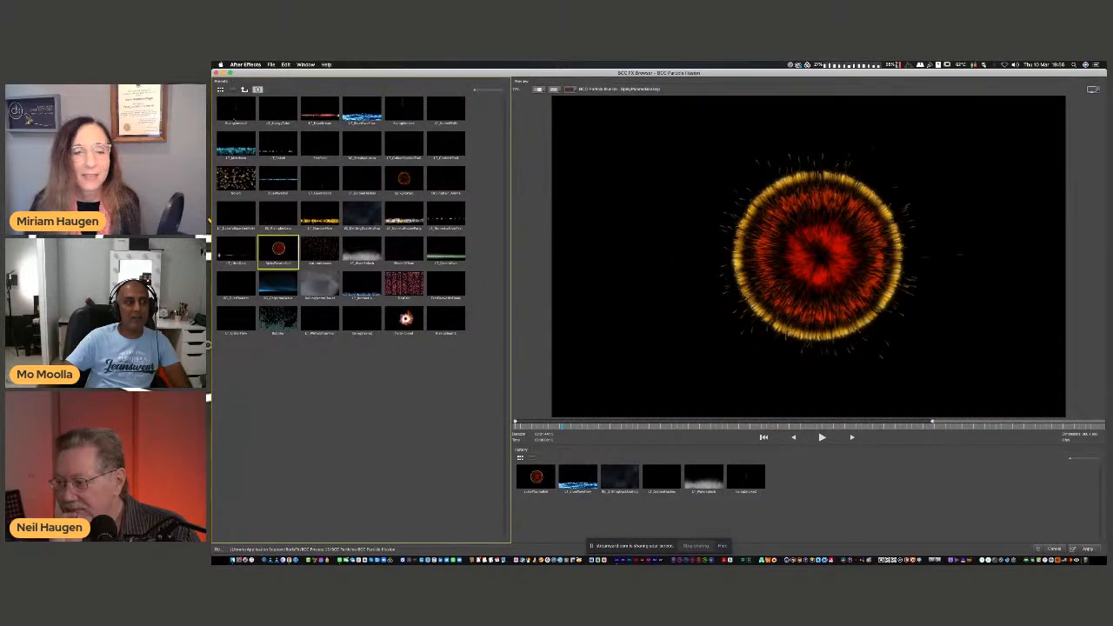
{"action": "left_click", "coordinate": [278, 110]}
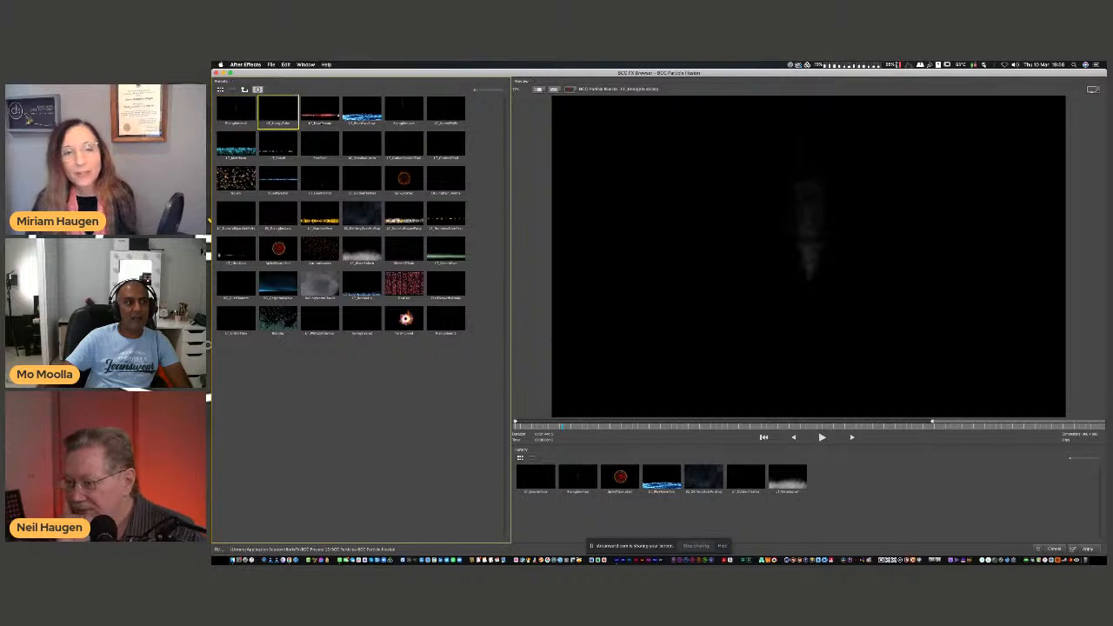
{"action": "left_click", "coordinate": [279, 146]}
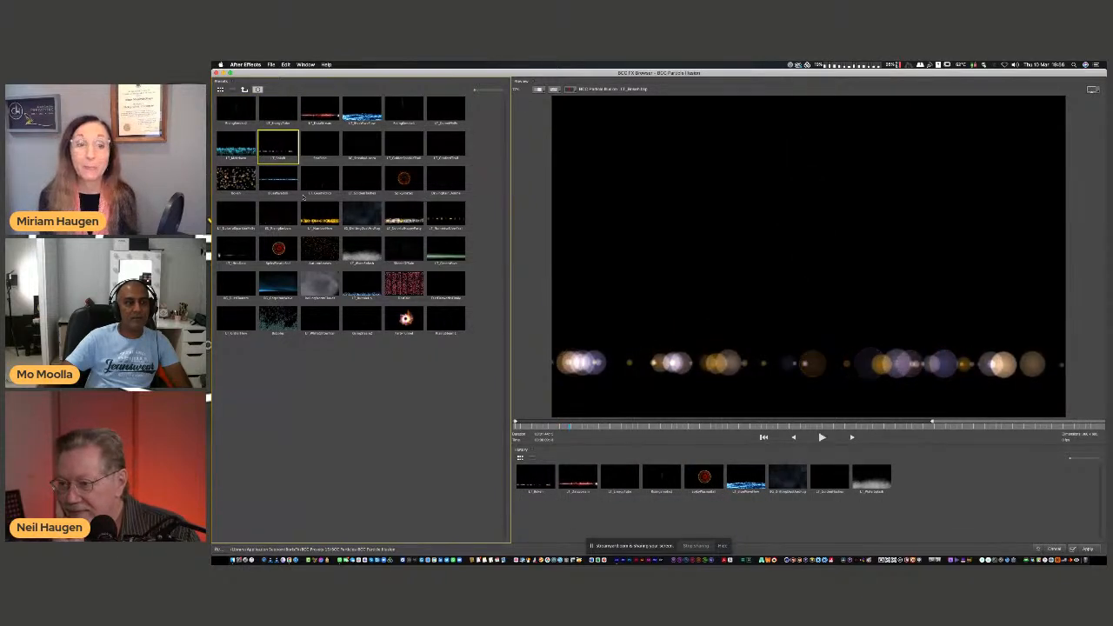
{"action": "left_click", "coordinate": [236, 179]}
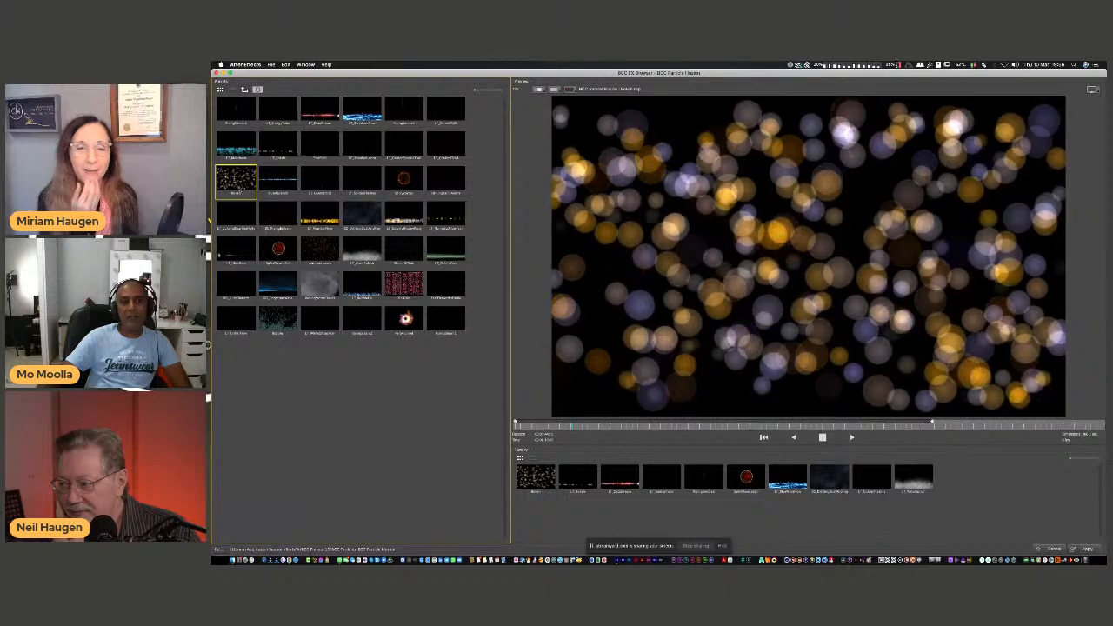
{"action": "left_click", "coordinate": [251, 218]}
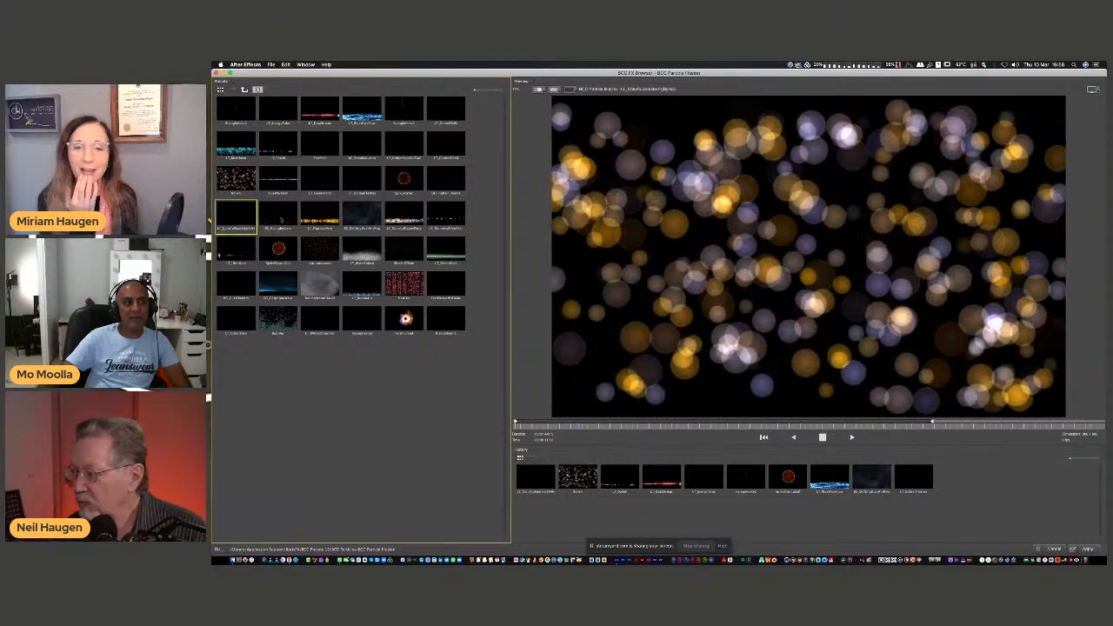
Apply the drifting dust and fog preset to the black solid and preview the animation in the composition.
{"action": "left_click", "coordinate": [361, 215]}
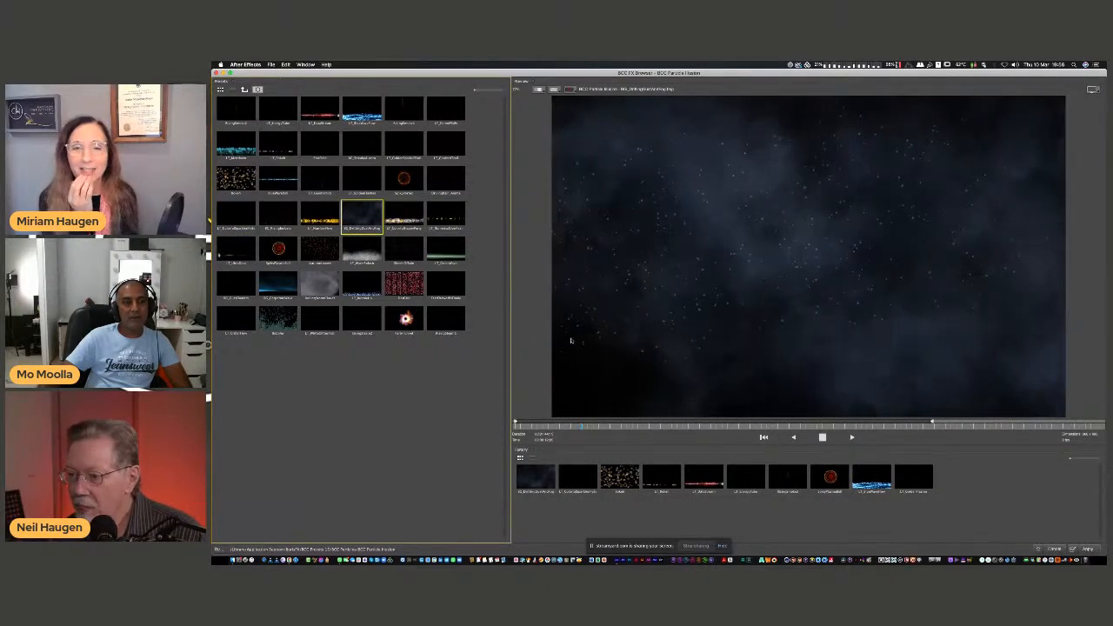
{"action": "left_click", "coordinate": [1086, 548]}
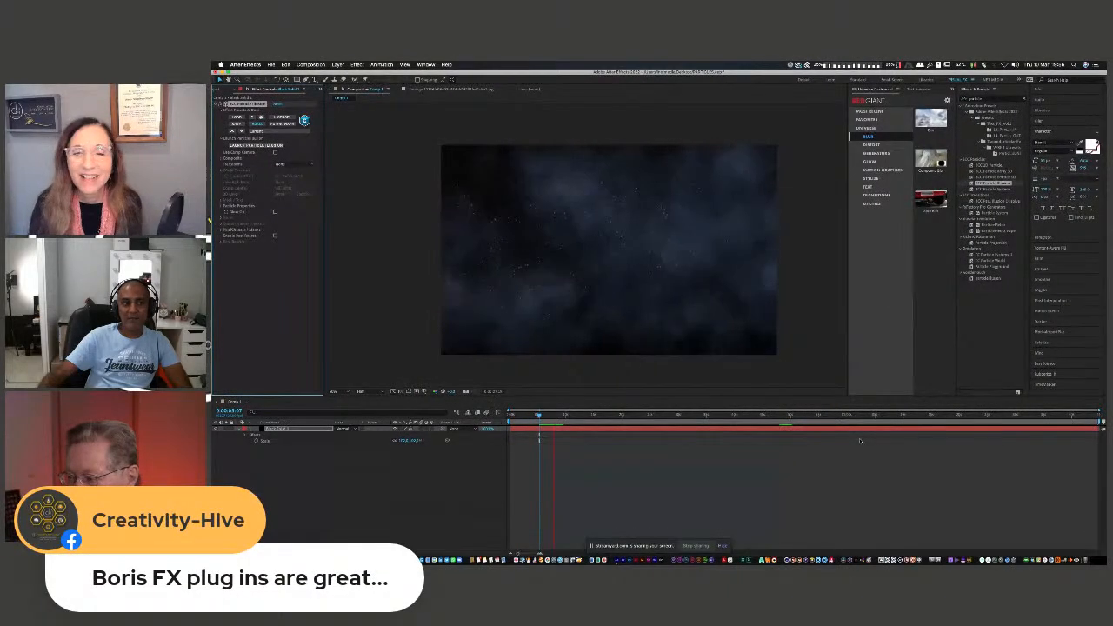
{"action": "key", "text": "space"}
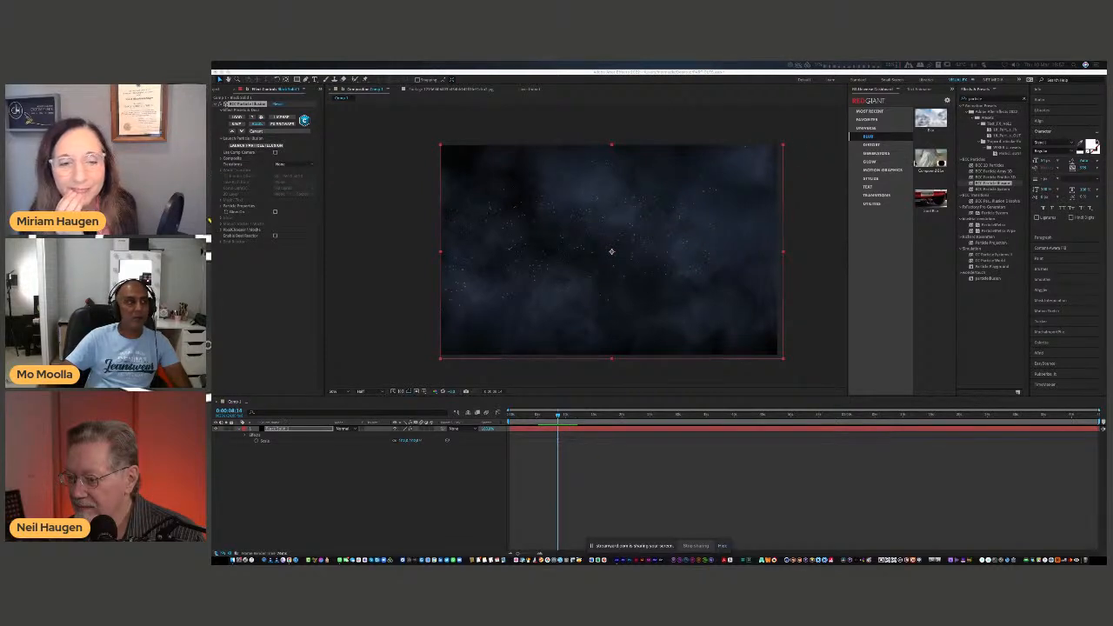
Add the New York City at night image beneath the black solid and scale it up to fill the frame.
{"action": "left_click", "coordinate": [224, 89]}
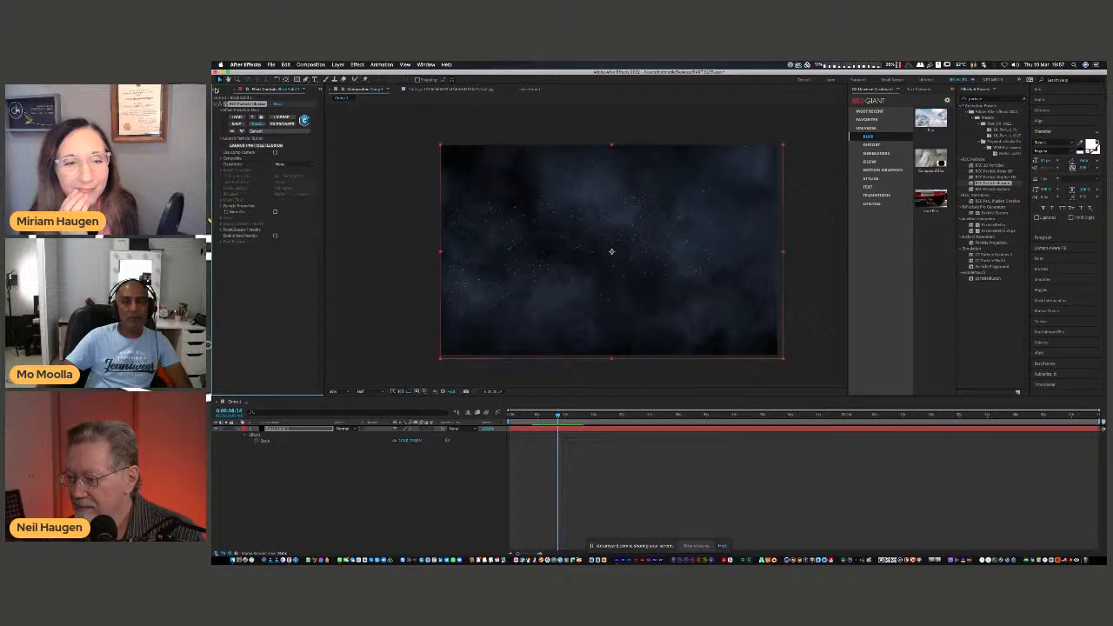
{"action": "left_click_drag", "start_coordinate": [817, 272], "coordinate": [297, 283]}
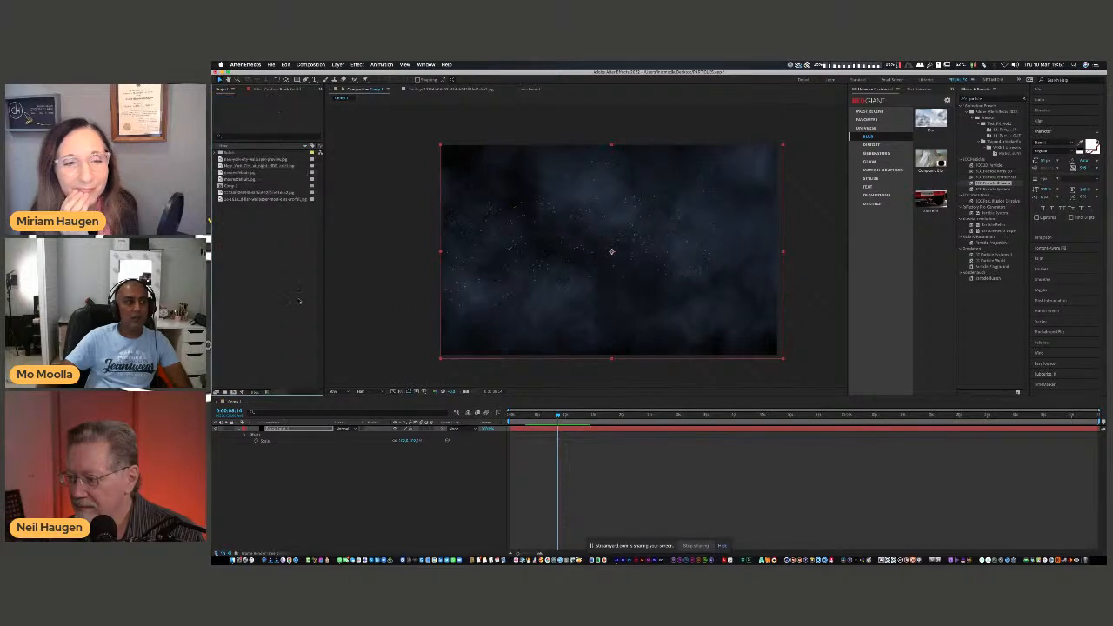
{"action": "left_click_drag", "start_coordinate": [265, 165], "coordinate": [288, 447]}
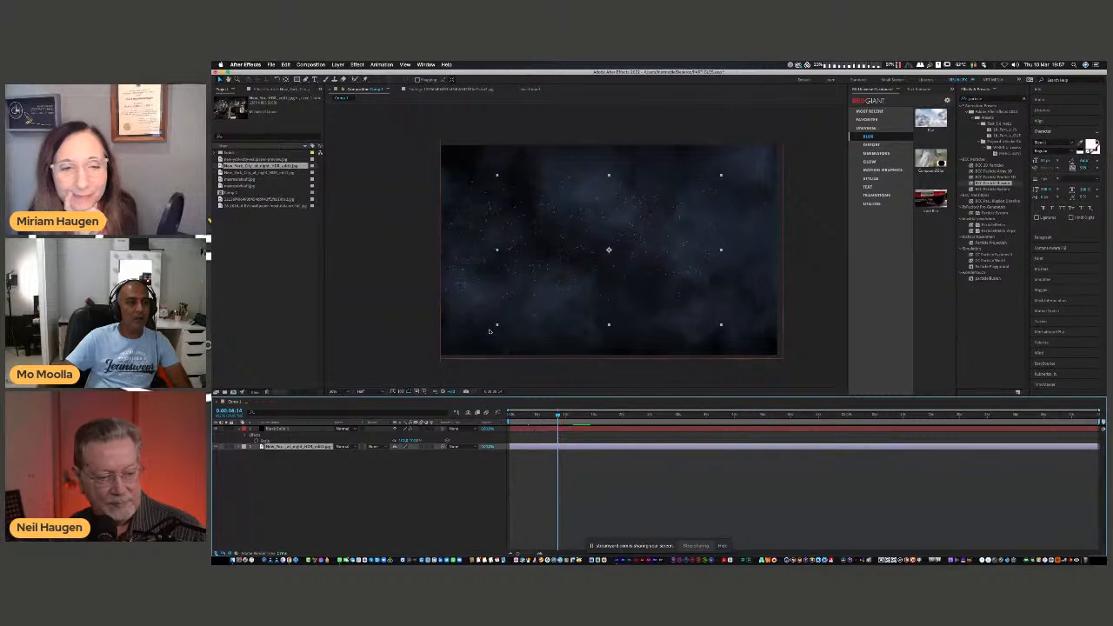
{"action": "left_click_drag", "start_coordinate": [496, 324], "coordinate": [439, 362]}
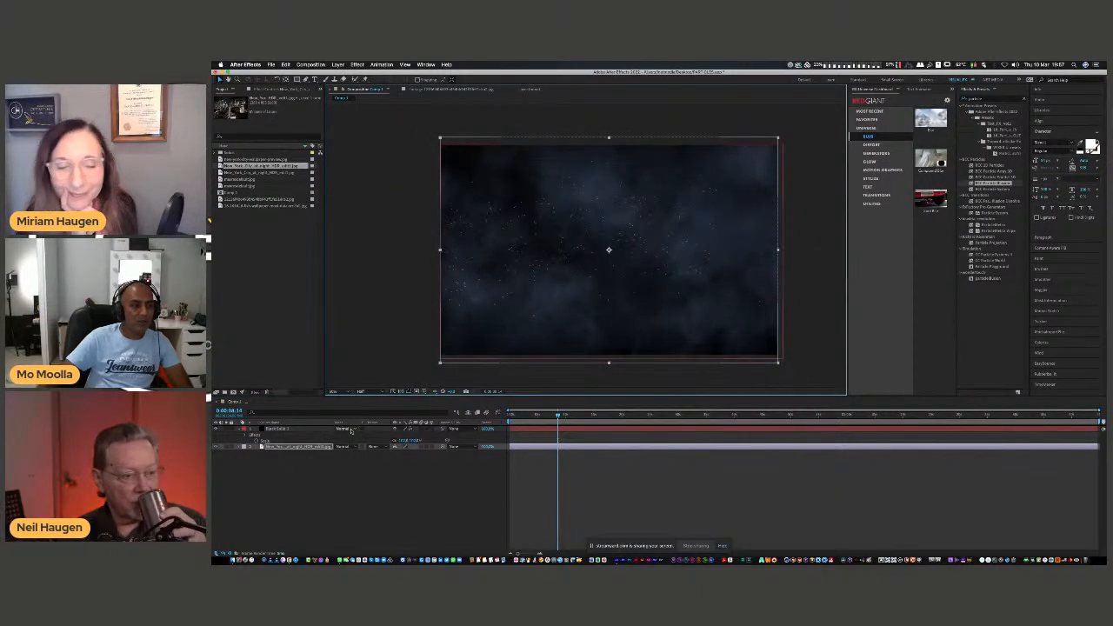
Try the Add blending mode on the black solid, change it to Screen and preview the particles over the city.
{"action": "left_click", "coordinate": [351, 430]}
{"action": "left_click", "coordinate": [348, 343]}
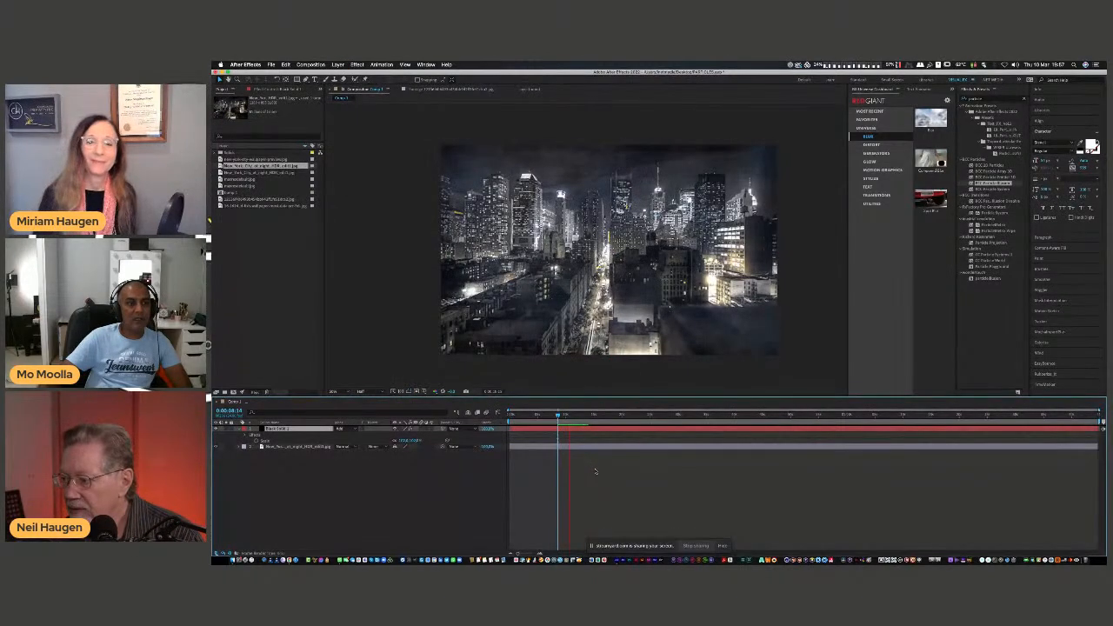
{"action": "left_click", "coordinate": [351, 428]}
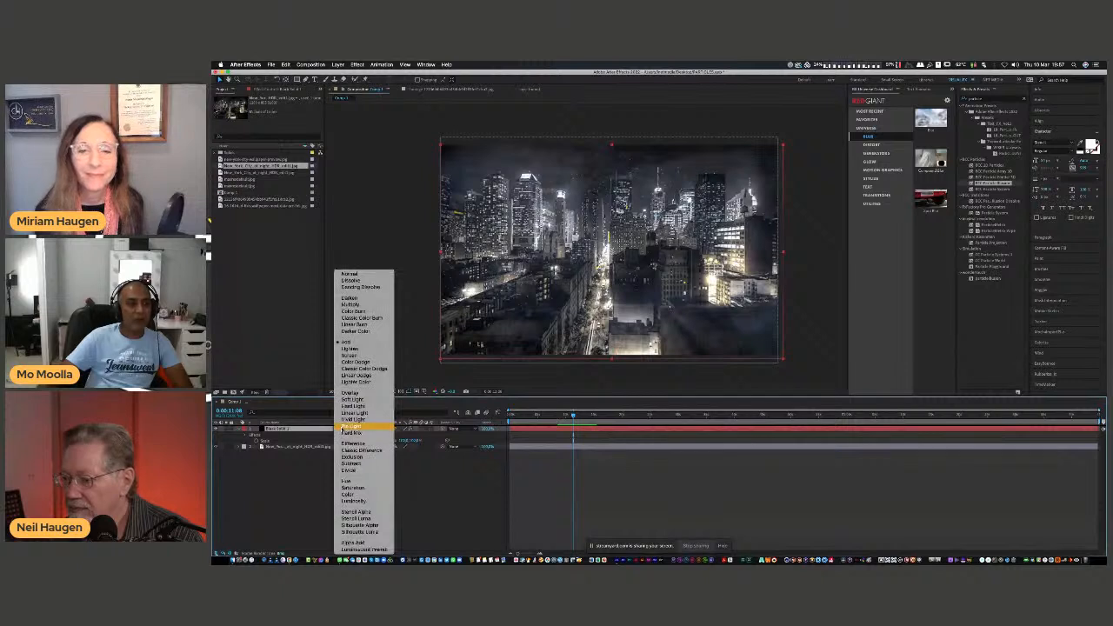
{"action": "left_click", "coordinate": [350, 355]}
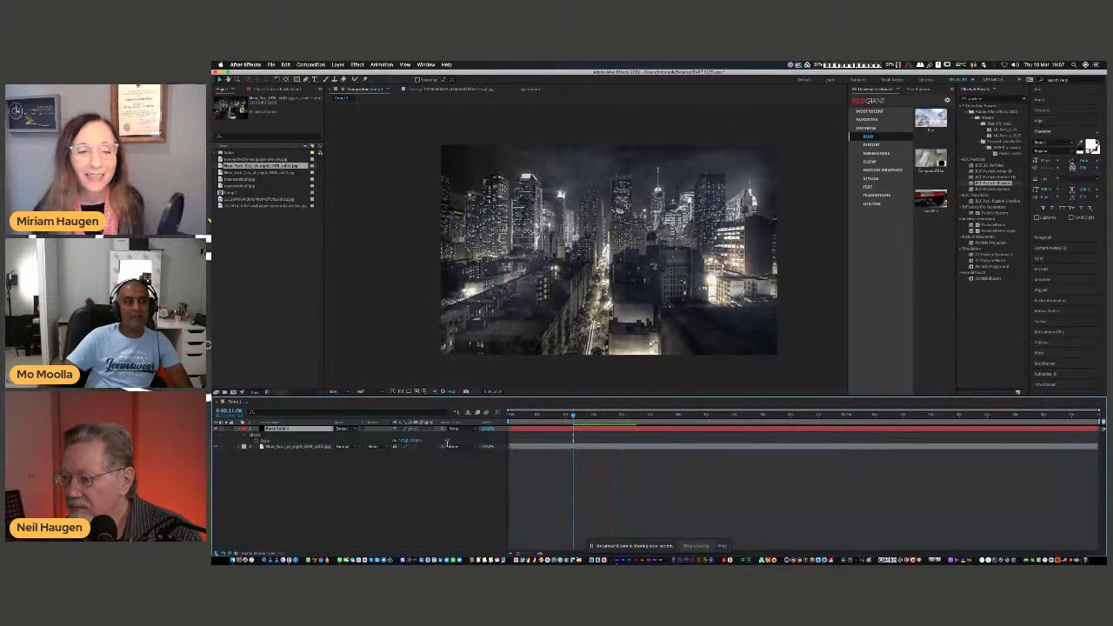
{"action": "key", "text": "space"}
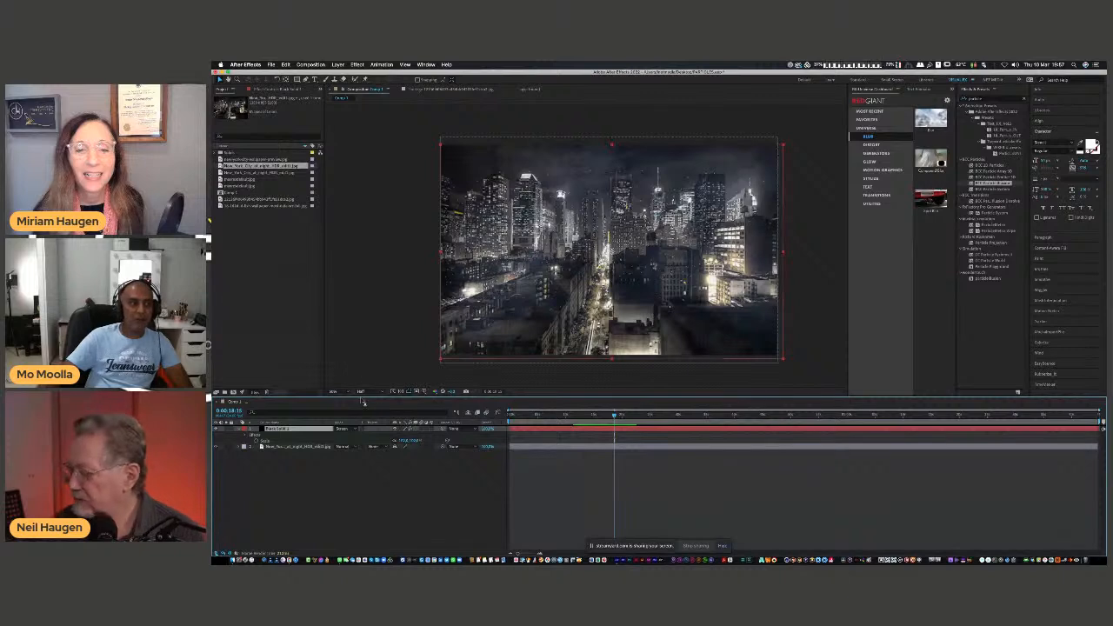
Delete the New York City image layer and display the black solid's effect controls again.
{"action": "left_click", "coordinate": [304, 447]}
{"action": "key", "text": "Delete"}
{"action": "left_click", "coordinate": [301, 429]}
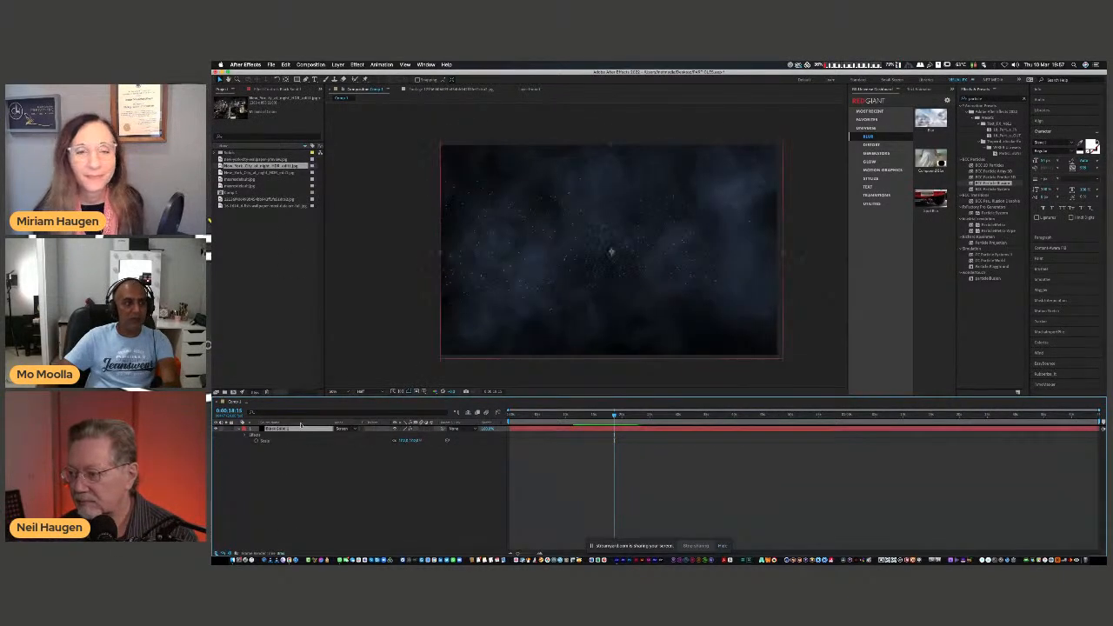
{"action": "left_click", "coordinate": [281, 90]}
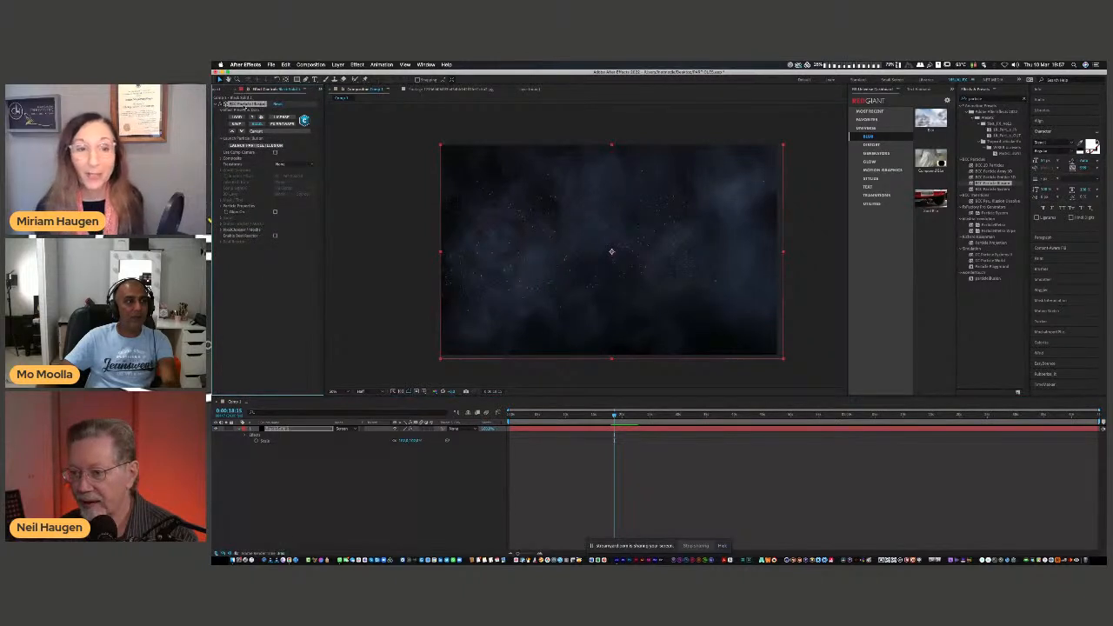
Remove the particle effect from the black solid, search the effects for "particu" and try applying Particular instead.
{"action": "key", "text": "Delete"}
{"action": "left_click", "coordinate": [987, 100]}
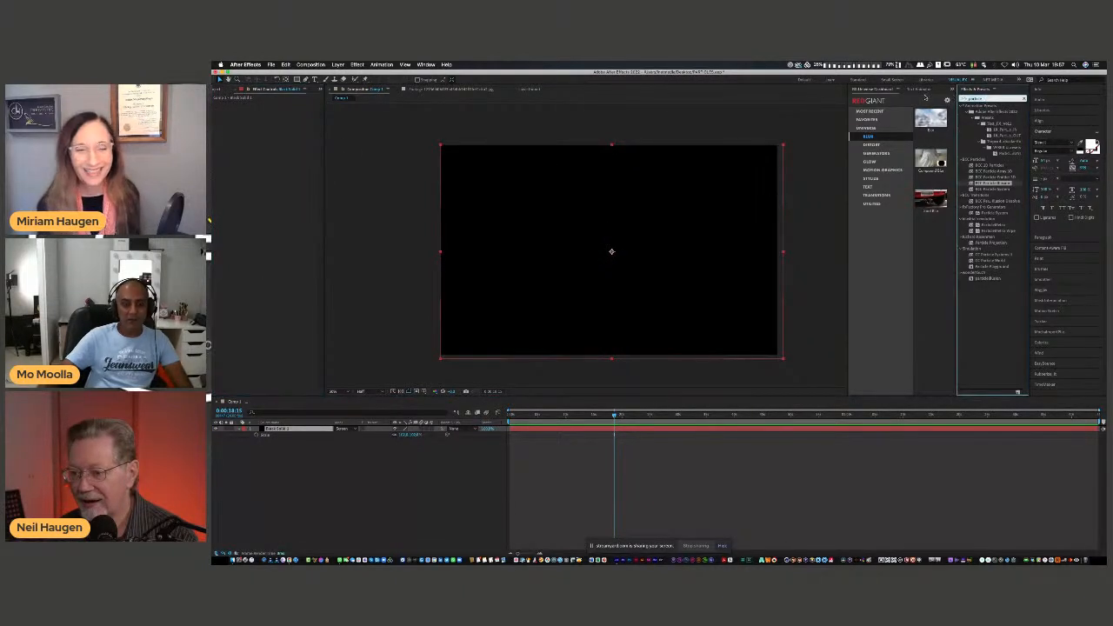
{"action": "type", "text": "particu"}
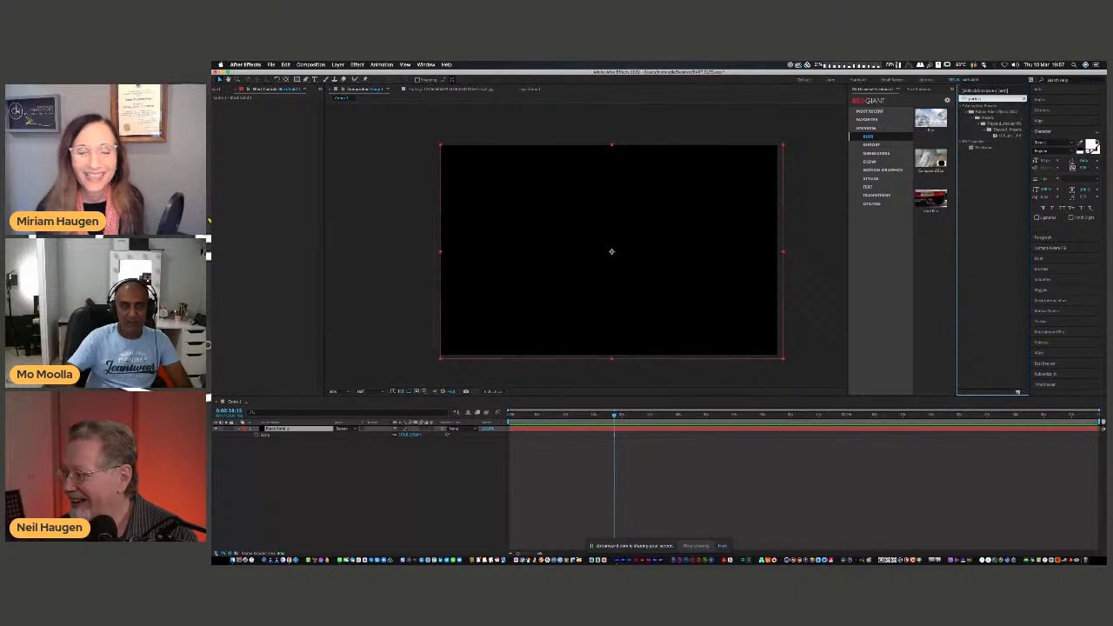
{"action": "left_click_drag", "start_coordinate": [981, 150], "coordinate": [692, 256]}
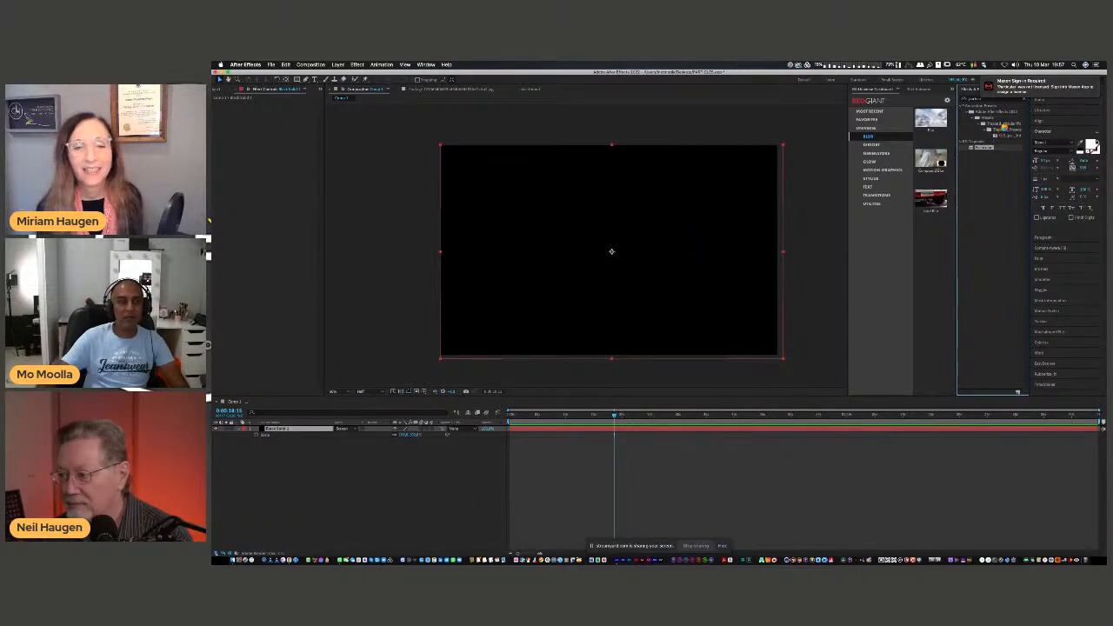
Respond to the Maxon sign-in notice and move the extra application windows off the shared screen.
{"action": "left_click", "coordinate": [1029, 86]}
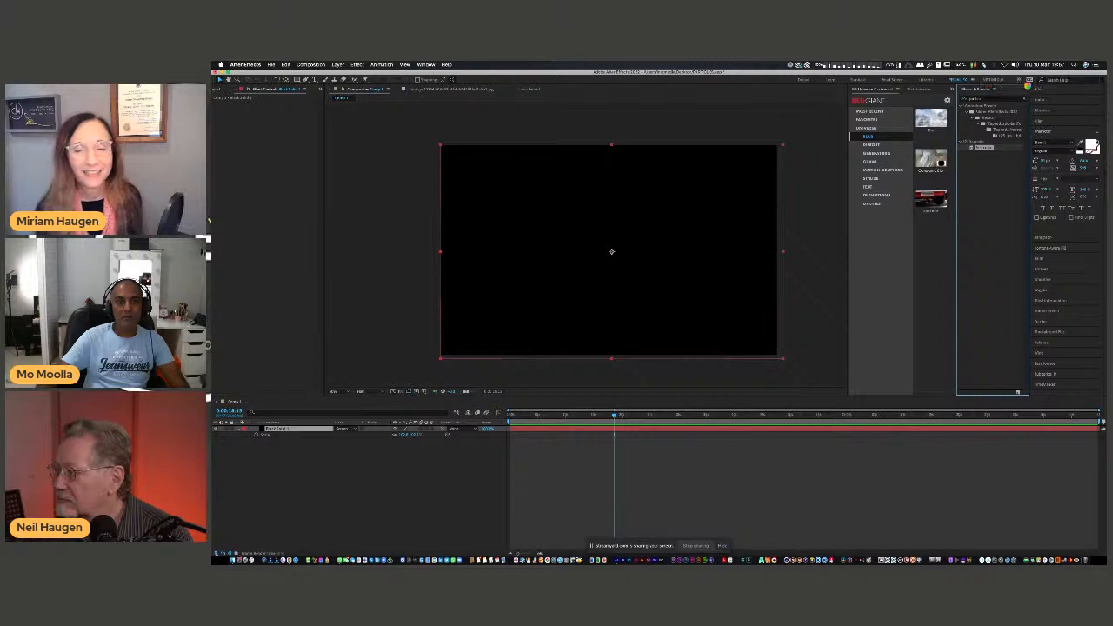
{"action": "left_click_drag", "start_coordinate": [621, 203], "coordinate": [1105, 172]}
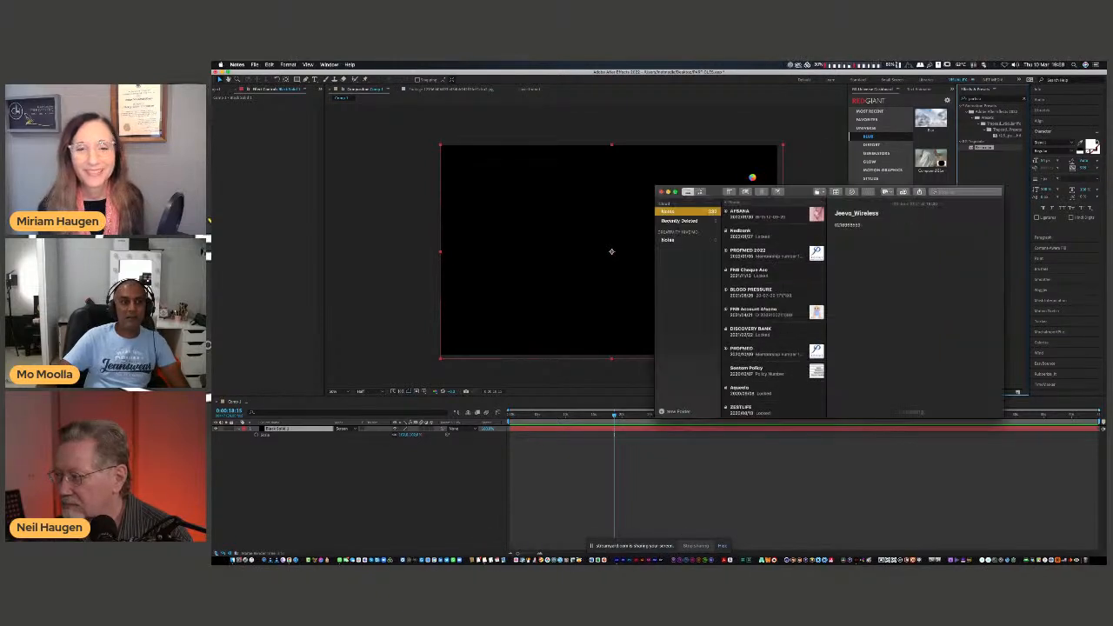
{"action": "left_click_drag", "start_coordinate": [752, 190], "coordinate": [1106, 157]}
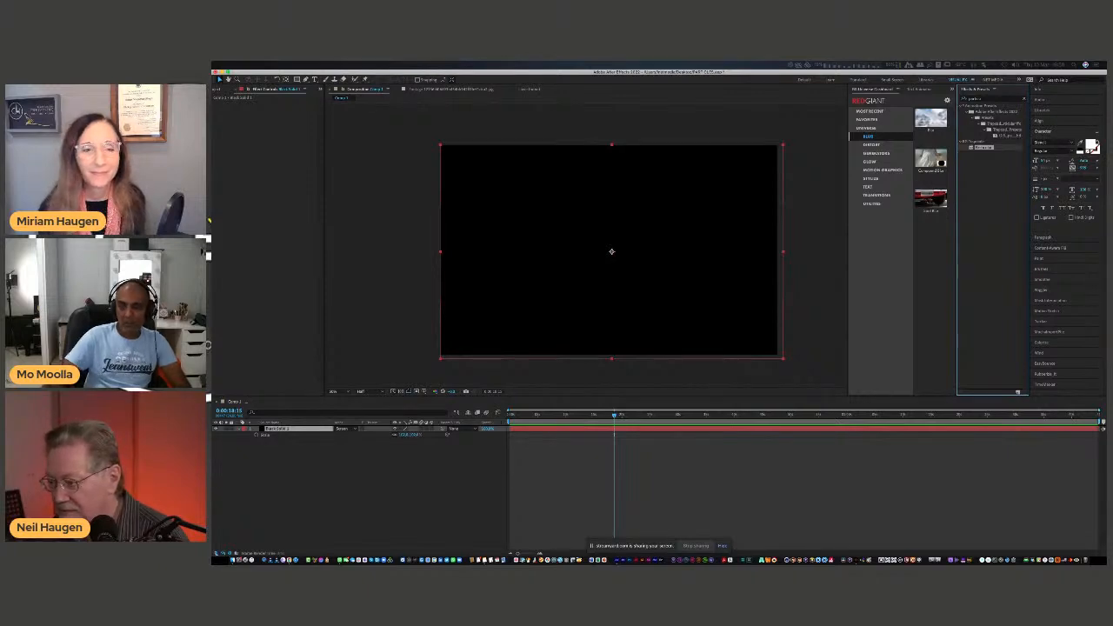
{"action": "double_click", "coordinate": [983, 147]}
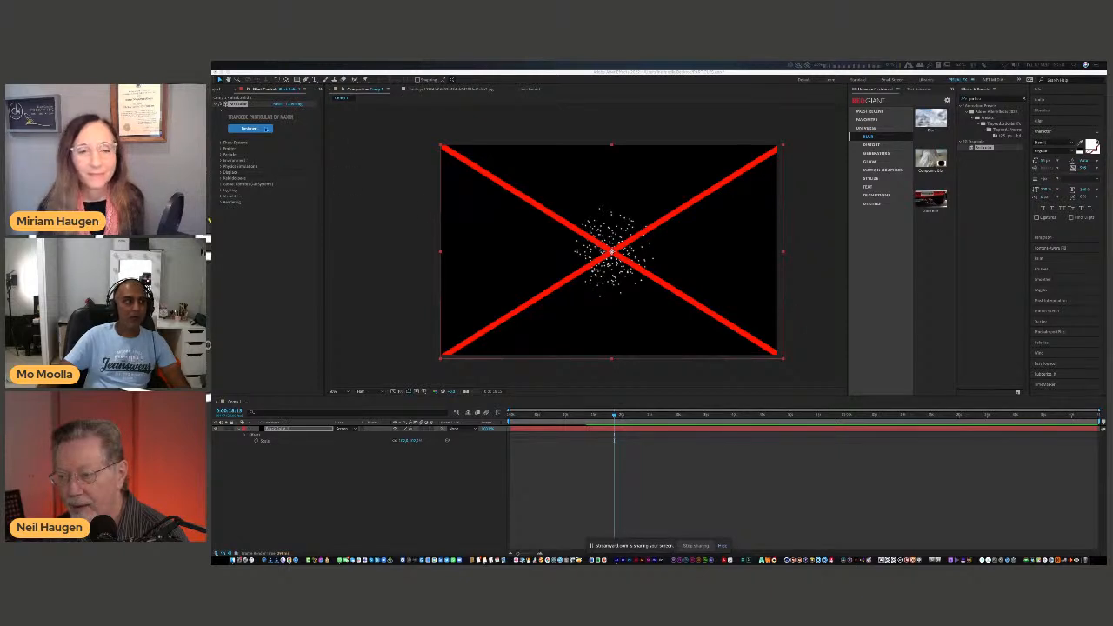
{"action": "left_click", "coordinate": [233, 105]}
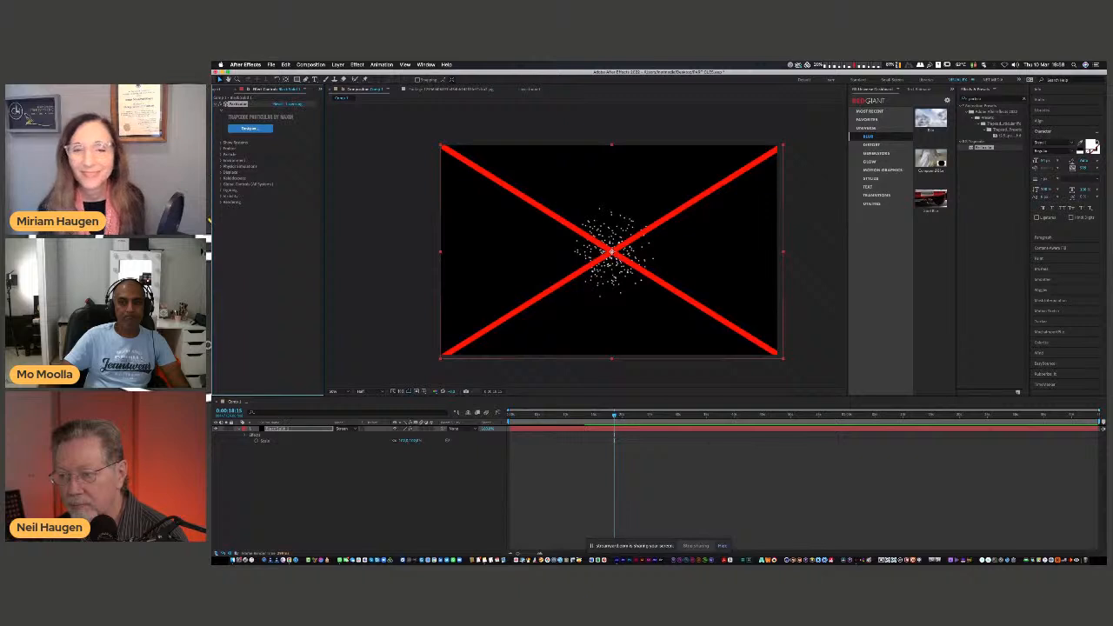
{"action": "key", "text": "Delete"}
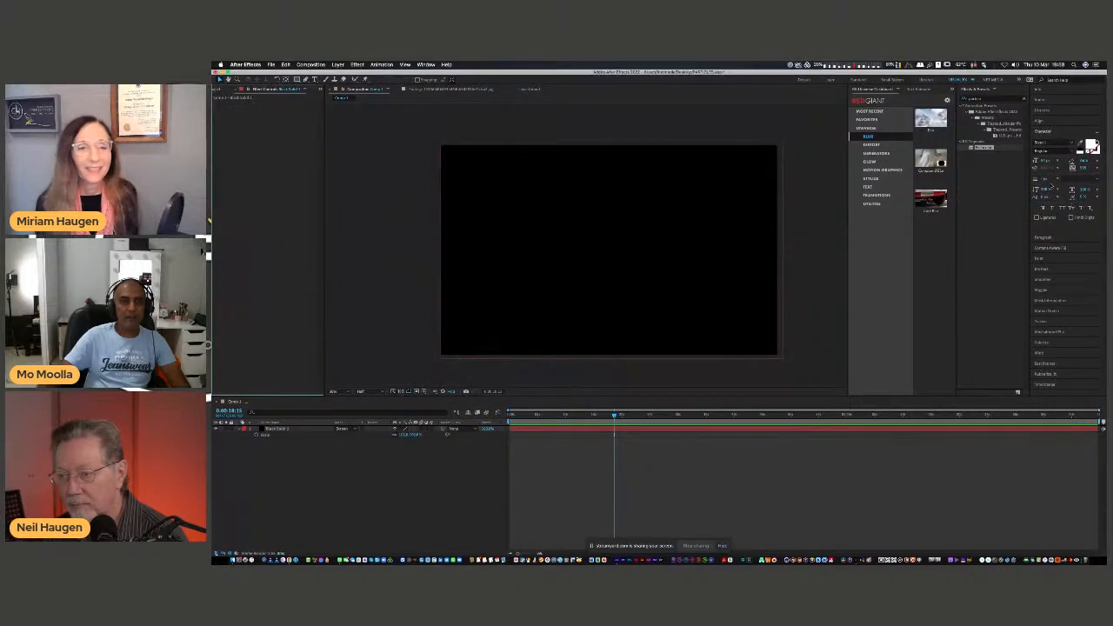
Apply Particular to the black solid again and clear its unlicensed watermark through the effect's licensing option.
{"action": "left_click_drag", "start_coordinate": [983, 147], "coordinate": [671, 206]}
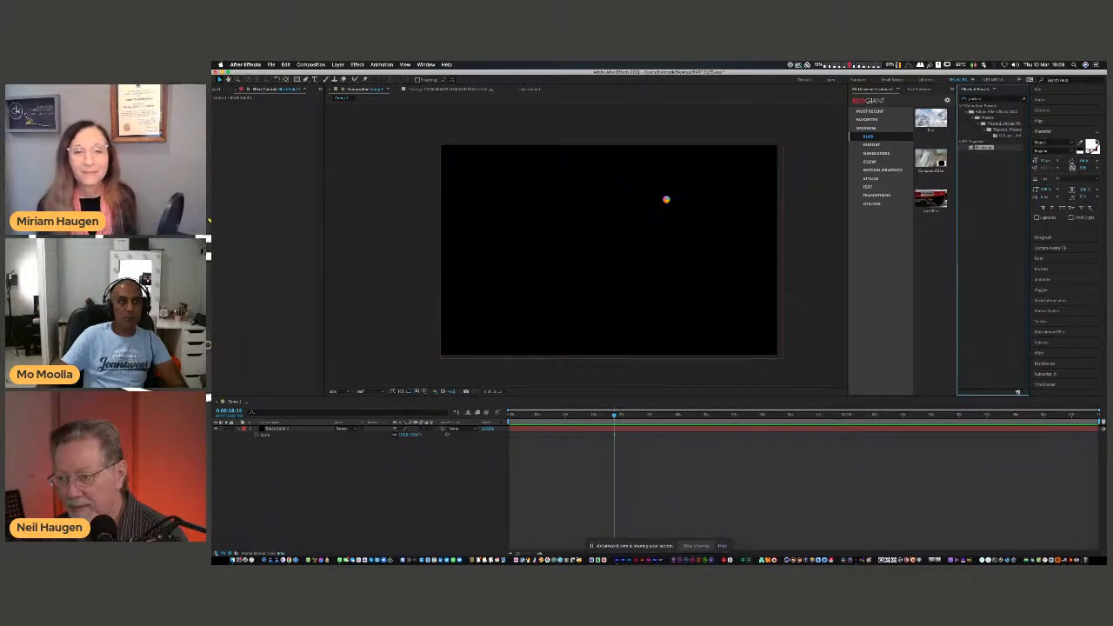
{"action": "left_click_drag", "start_coordinate": [459, 120], "coordinate": [1106, 200]}
{"action": "double_click", "coordinate": [984, 148]}
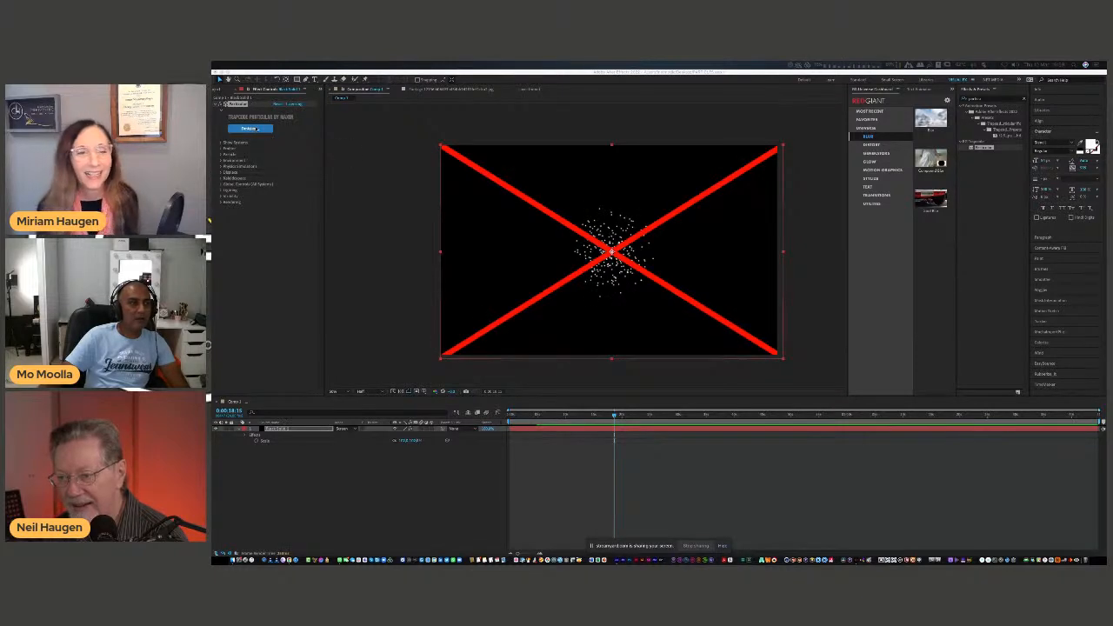
{"action": "left_click", "coordinate": [294, 104]}
{"action": "left_click", "coordinate": [294, 104]}
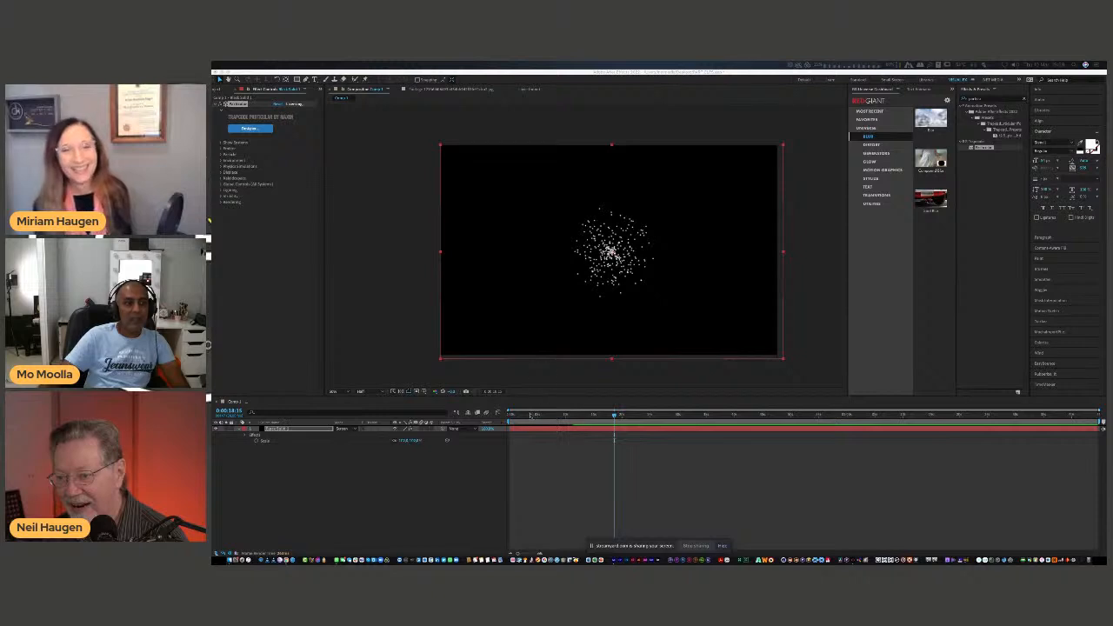
Preview the default Particular emission from near the start of the composition.
{"action": "left_click", "coordinate": [532, 414]}
{"action": "left_click", "coordinate": [513, 415]}
{"action": "left_click", "coordinate": [550, 465]}
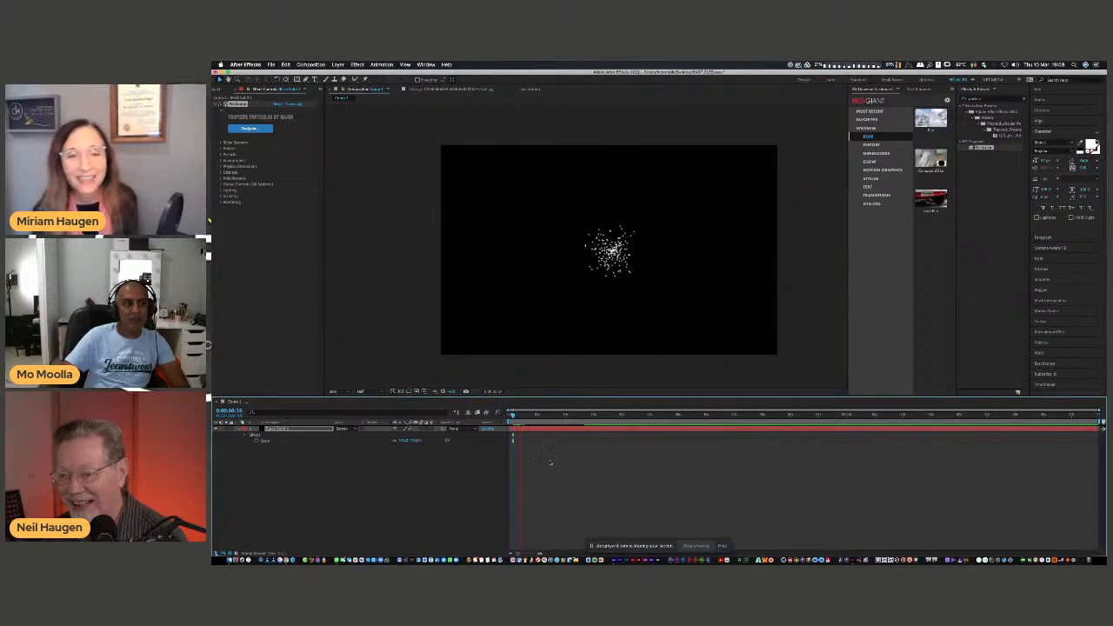
{"action": "key", "text": "space"}
Examine Particular's Global Controls, Lighting, Shadowlets, Visibility, Kaleidospace and Displace settings.
{"action": "left_click", "coordinate": [220, 185]}
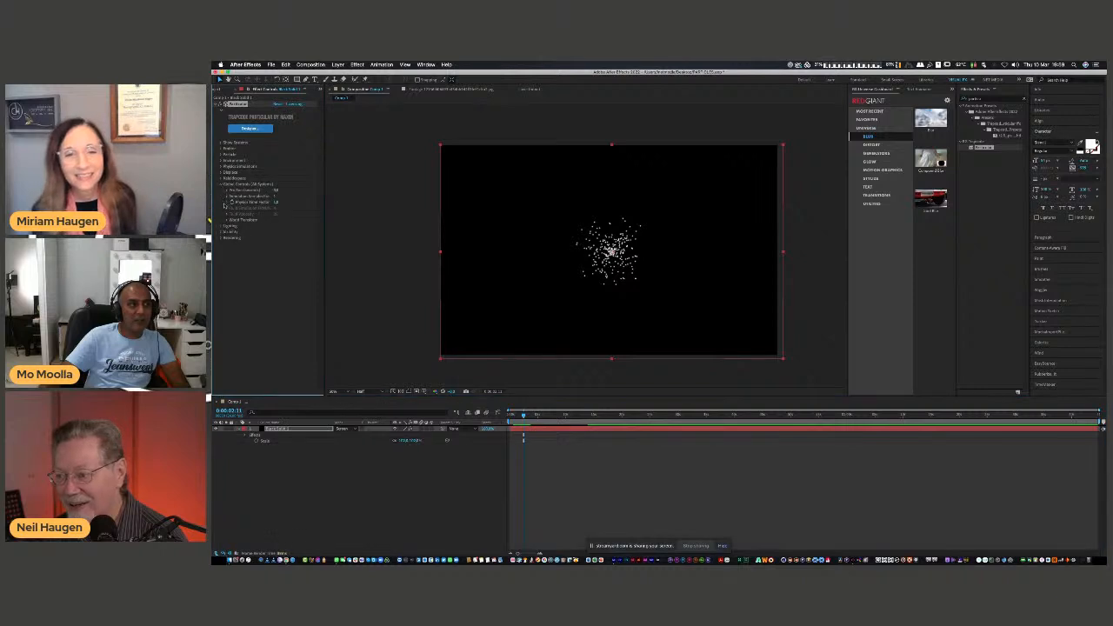
{"action": "left_click", "coordinate": [221, 226]}
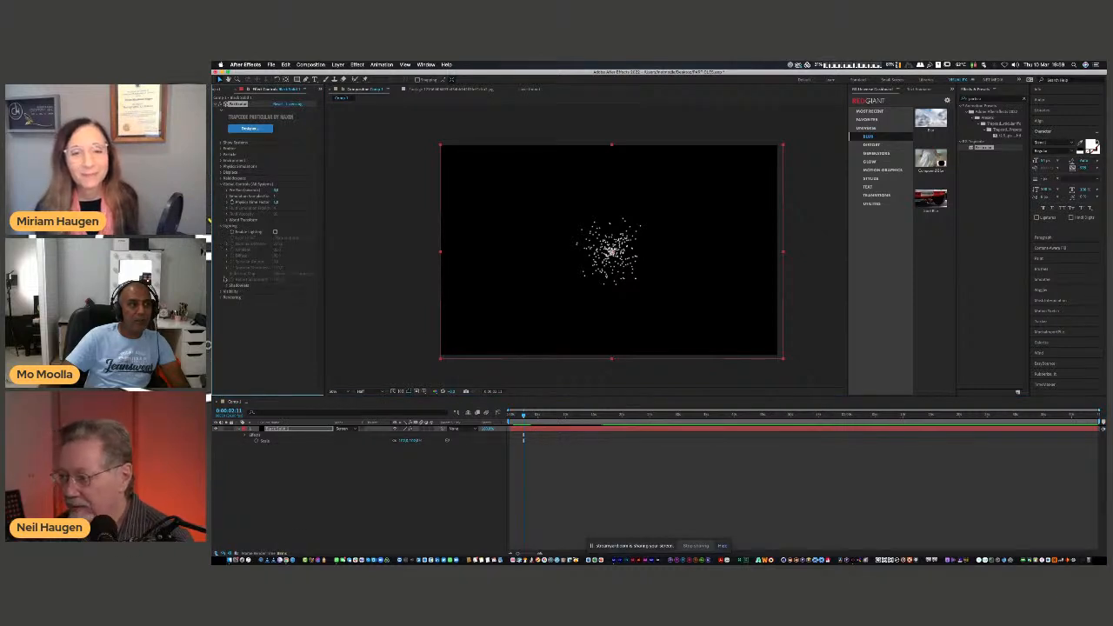
{"action": "left_click", "coordinate": [227, 286]}
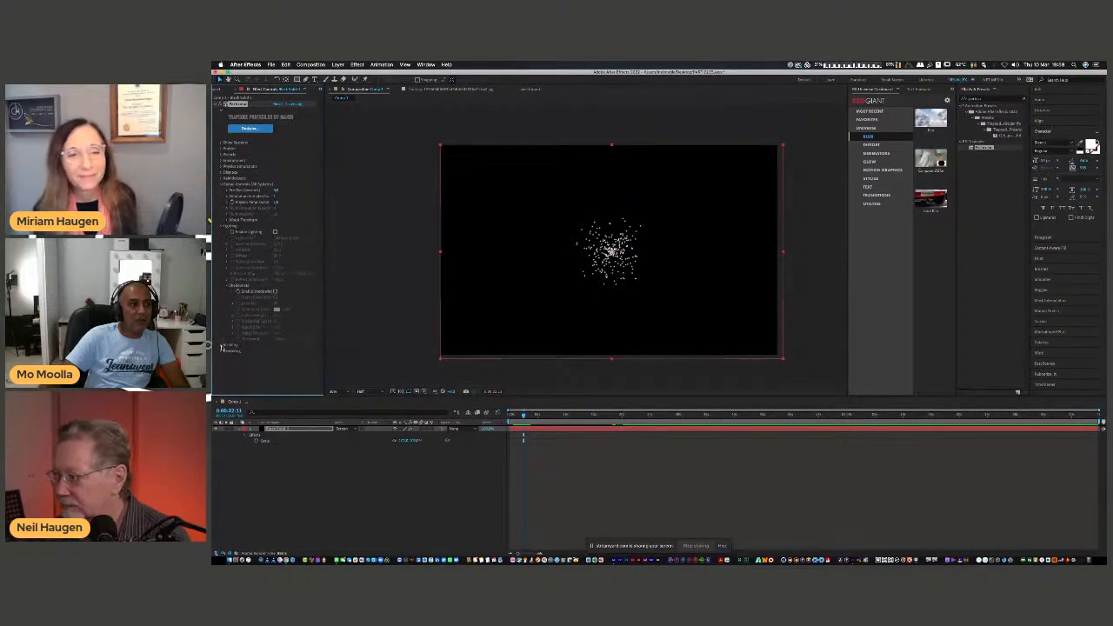
{"action": "left_click", "coordinate": [222, 345]}
{"action": "scroll", "coordinate": [224, 358], "scroll_direction": "down", "scroll_amount": 1}
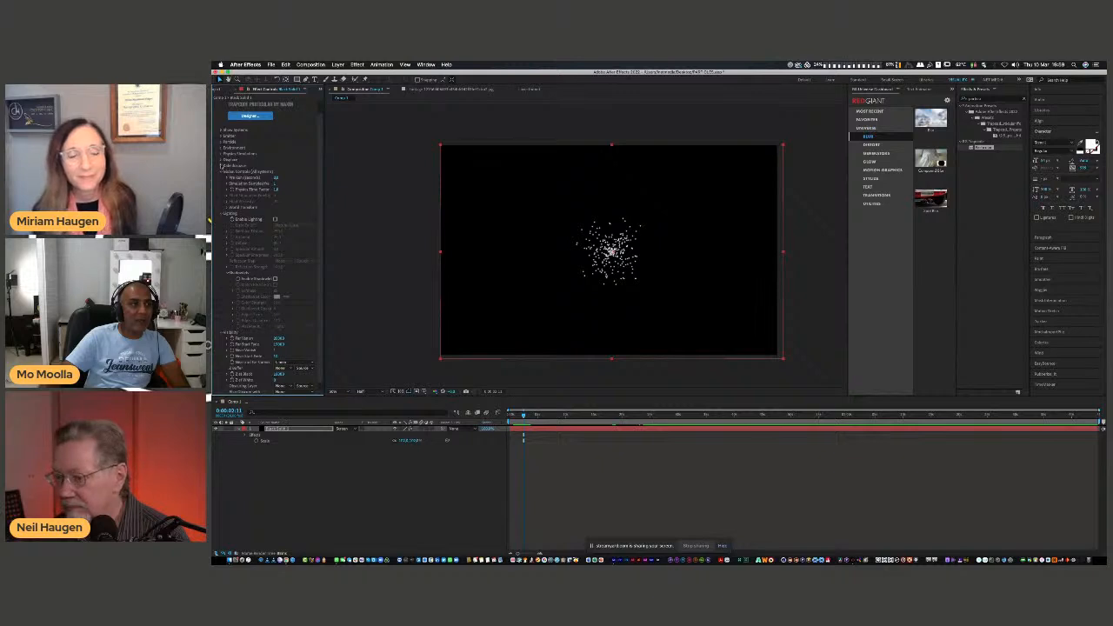
{"action": "left_click", "coordinate": [221, 166]}
{"action": "left_click", "coordinate": [222, 160]}
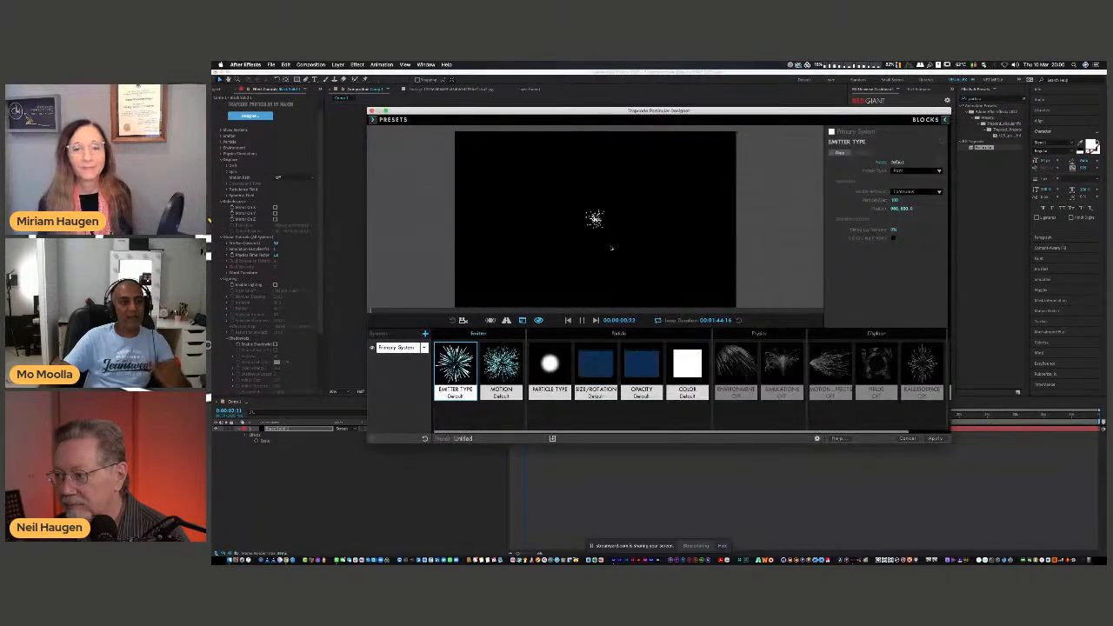
Compare Fireworks presets in Particular's Designer, apply Fireworks 2, and preview it in the composition from the first frame.
{"action": "left_click", "coordinate": [374, 121]}
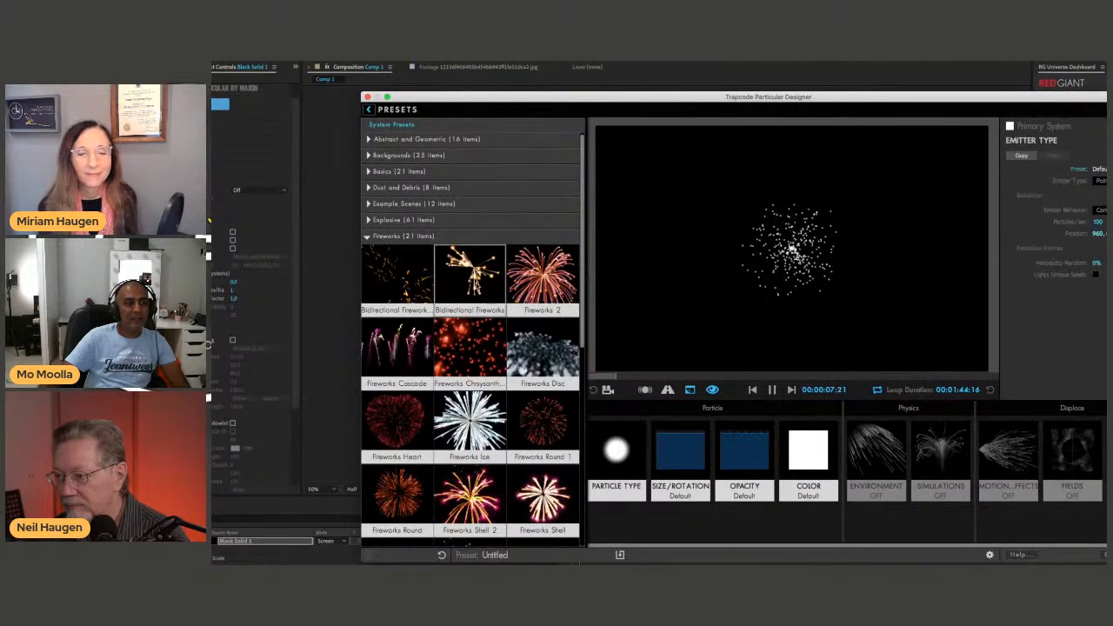
{"action": "left_click", "coordinate": [473, 281]}
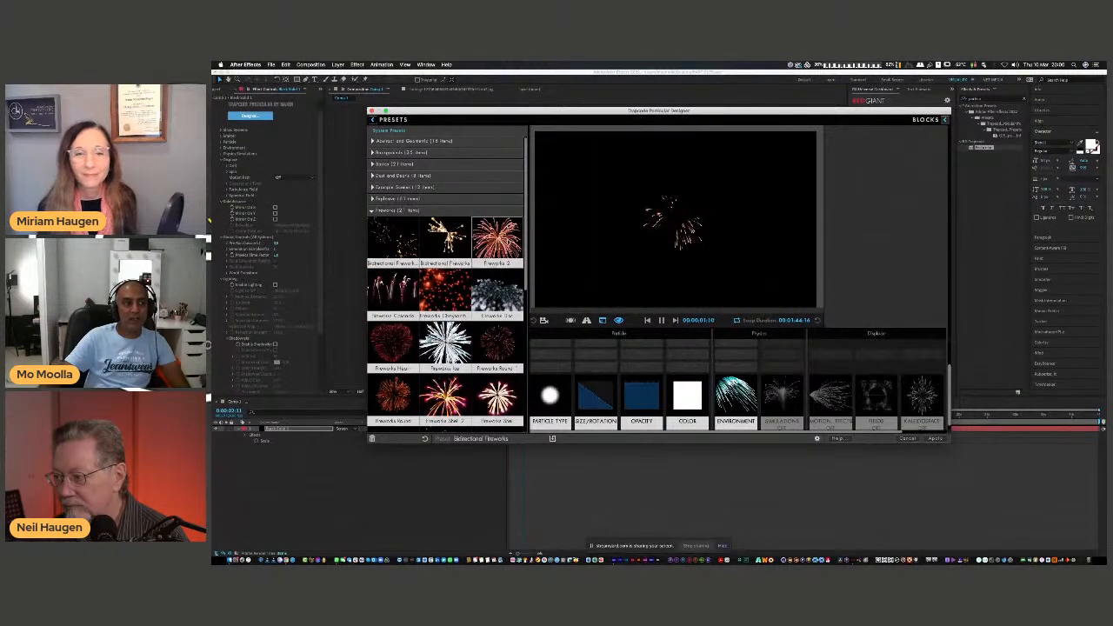
{"action": "left_click", "coordinate": [502, 244]}
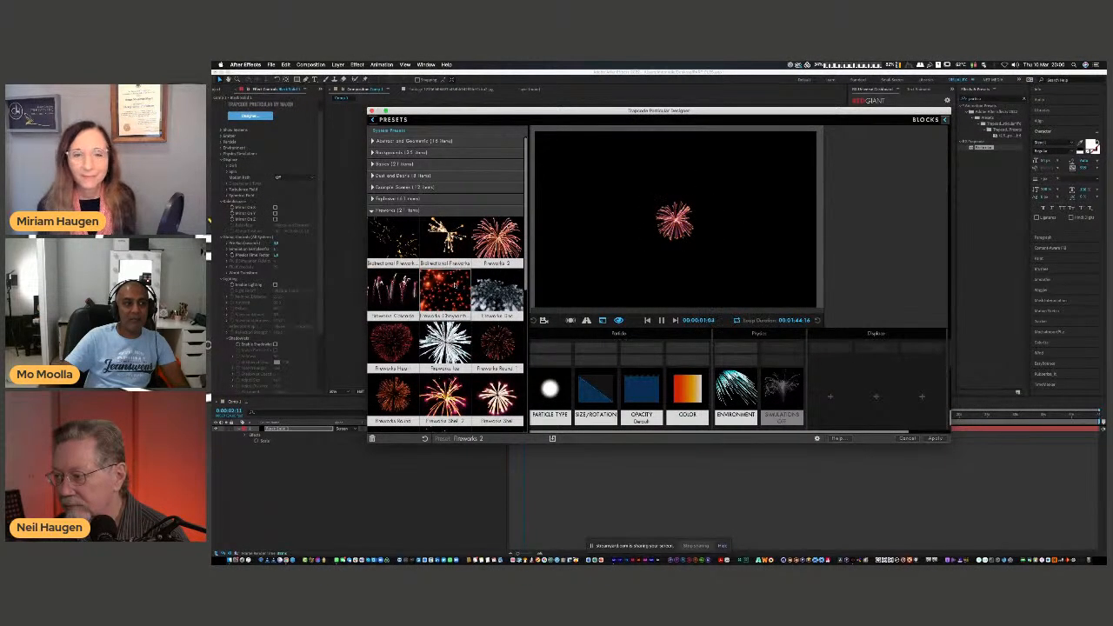
{"action": "left_click", "coordinate": [447, 294]}
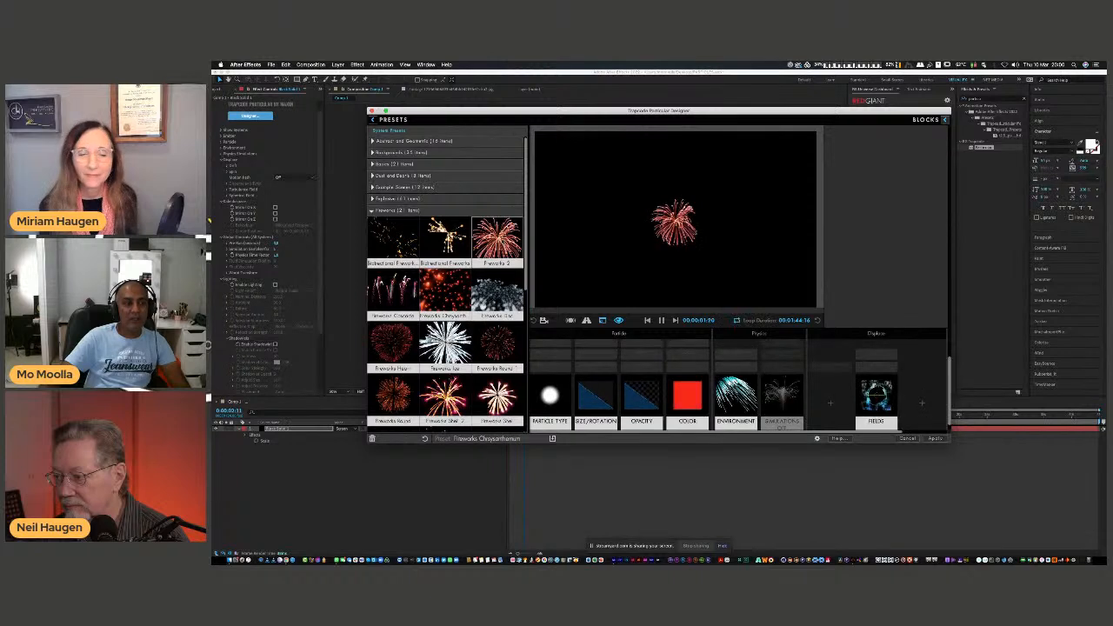
{"action": "left_click", "coordinate": [492, 252]}
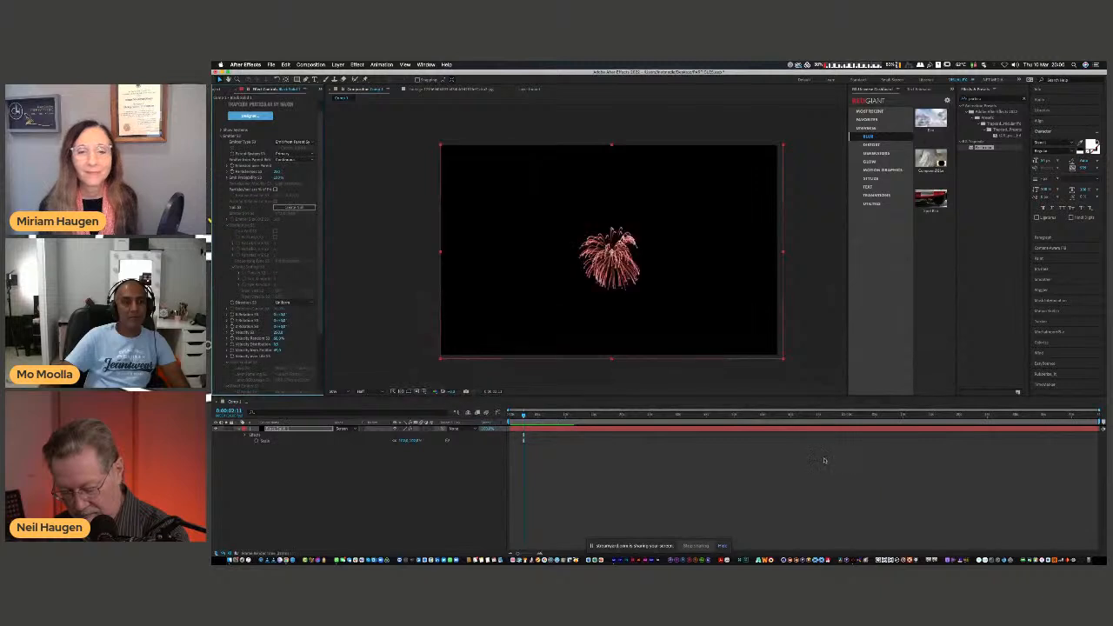
{"action": "left_click_drag", "start_coordinate": [524, 415], "coordinate": [510, 415]}
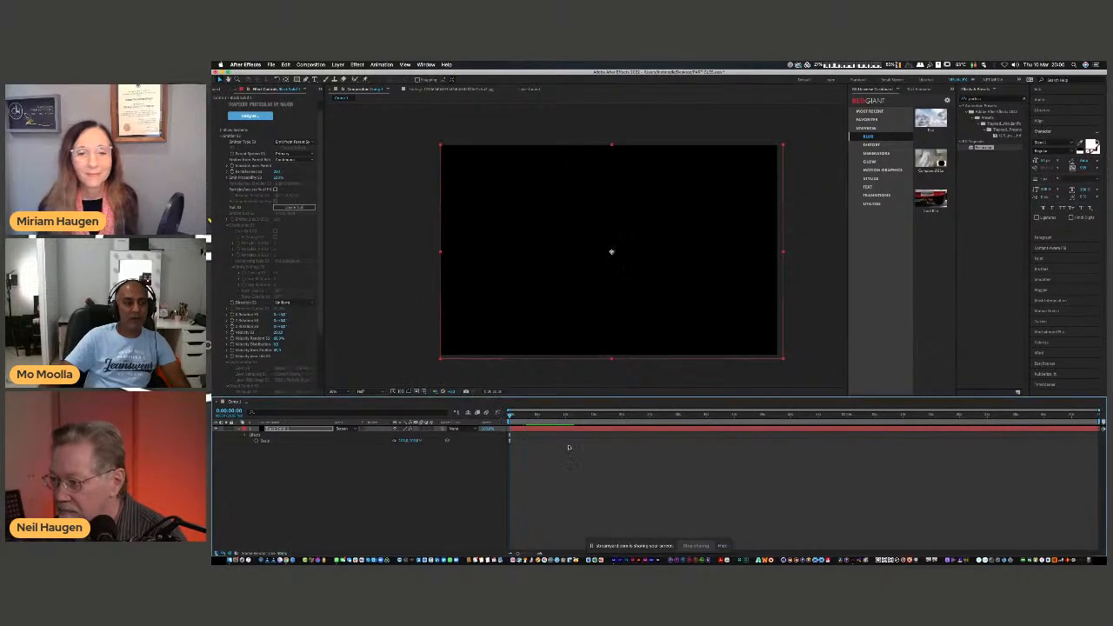
{"action": "key", "text": "space"}
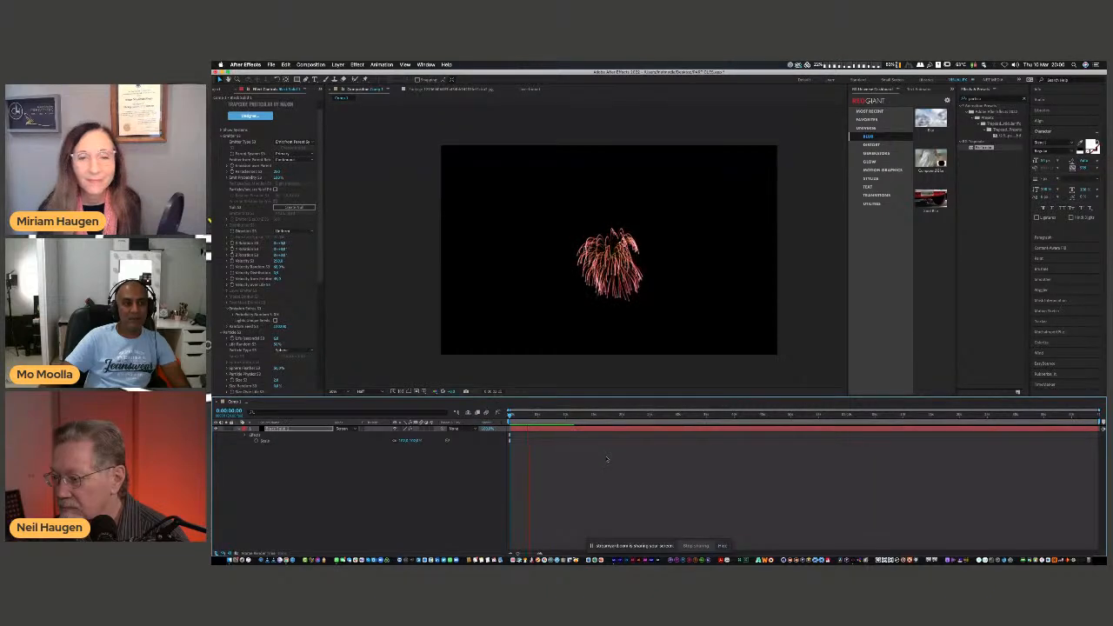
Set the third system's Particle Type to Cloudlet and preview the fireworks enlarged to 100% from the start.
{"action": "left_click", "coordinate": [311, 353]}
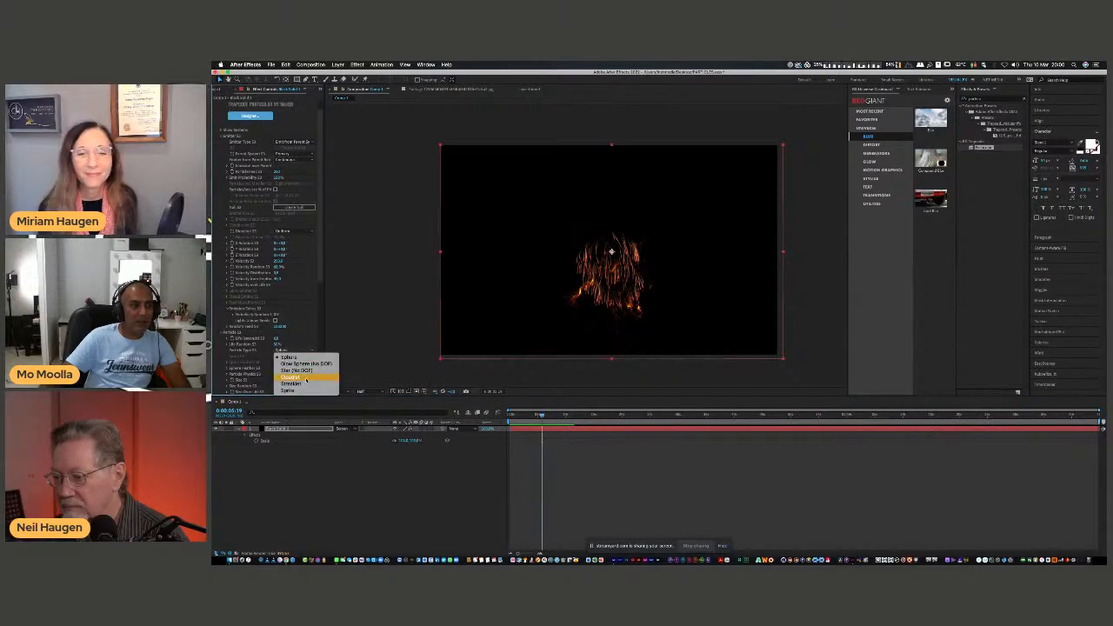
{"action": "left_click", "coordinate": [305, 380]}
{"action": "left_click_drag", "start_coordinate": [541, 416], "coordinate": [510, 417]}
{"action": "left_click", "coordinate": [599, 467]}
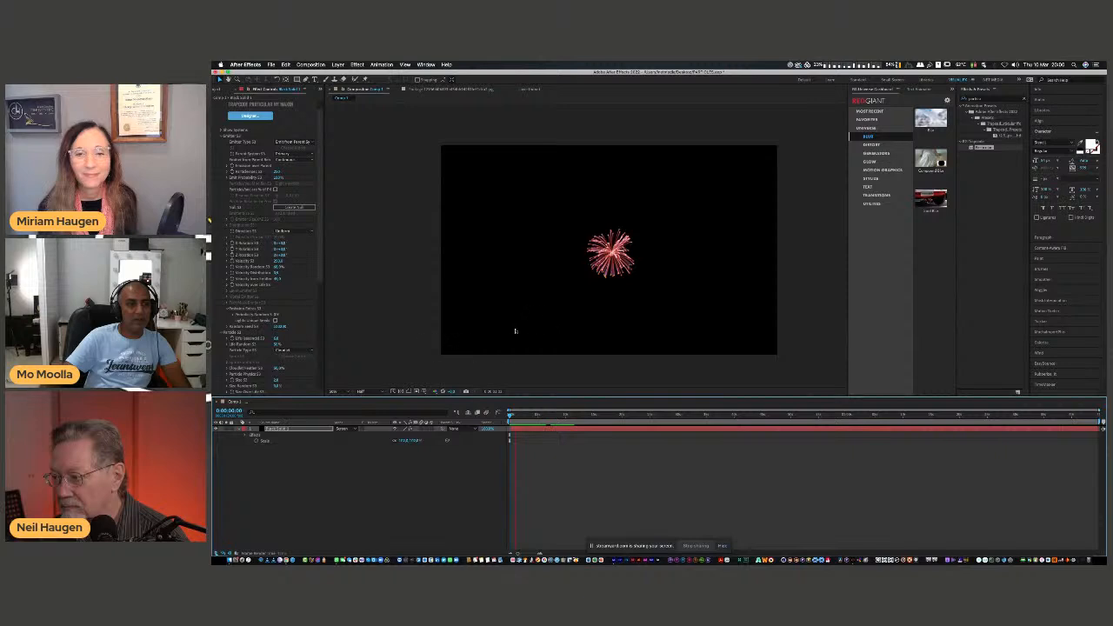
{"action": "key", "text": "period"}
{"action": "left_click", "coordinate": [363, 392]}
{"action": "left_click", "coordinate": [547, 470]}
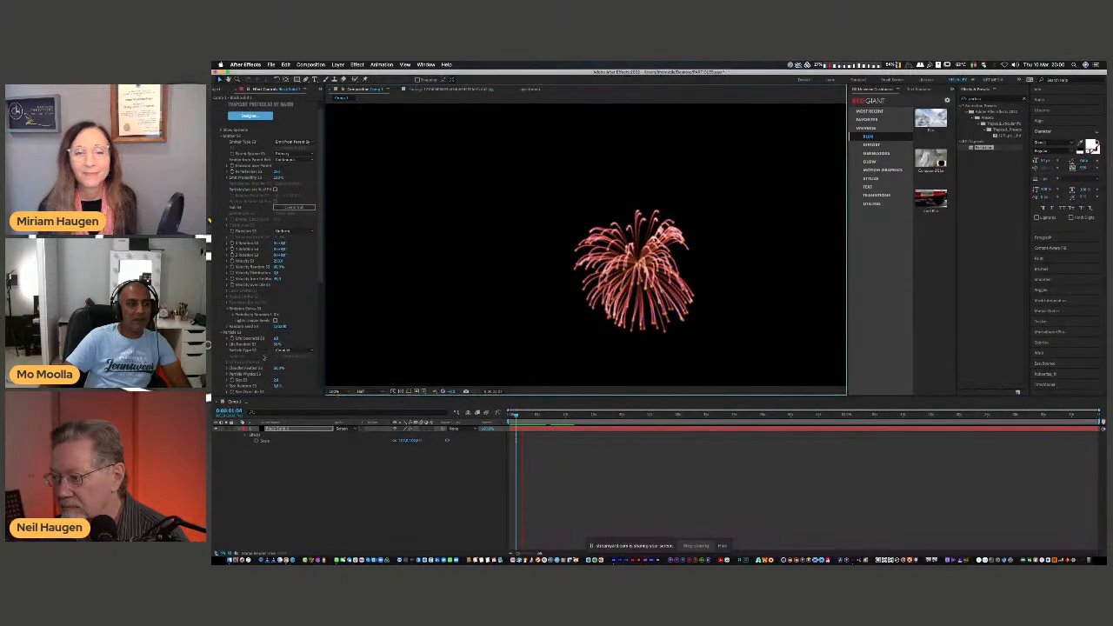
Change the third system to Streaklet particles emitting on parent bounce, and preview the fireworks from the first frame.
{"action": "left_click", "coordinate": [297, 351]}
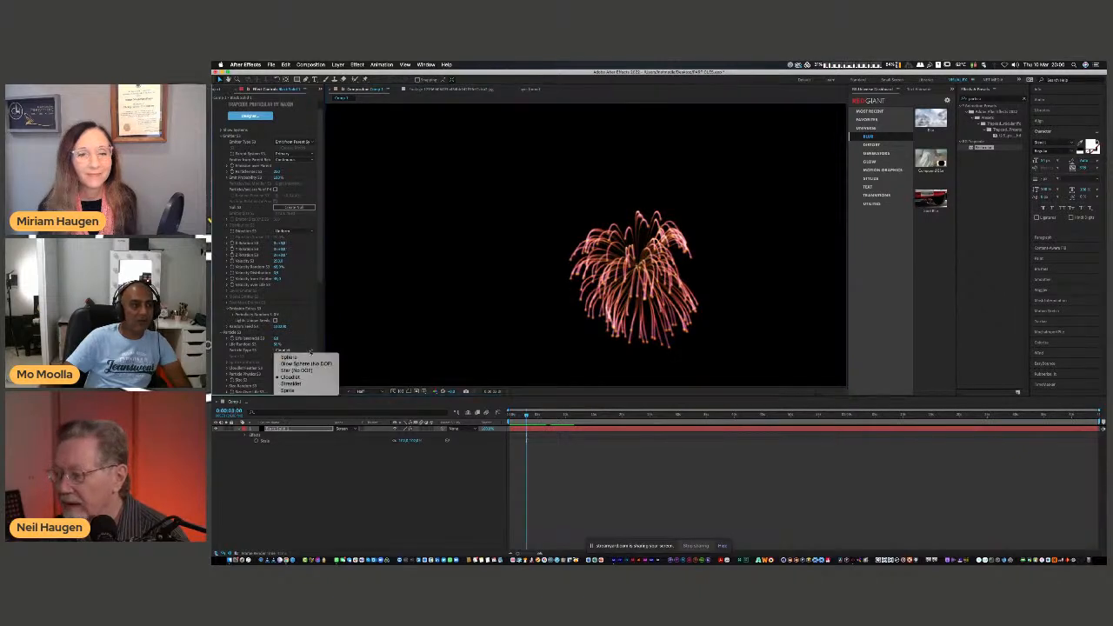
{"action": "left_click", "coordinate": [309, 385]}
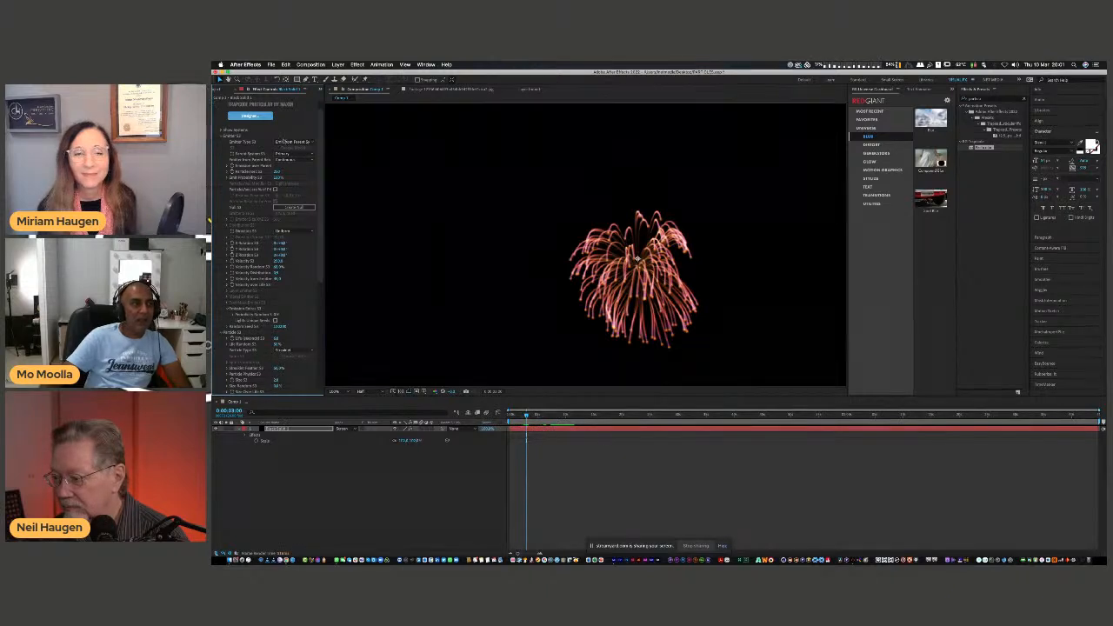
{"action": "left_click", "coordinate": [299, 162]}
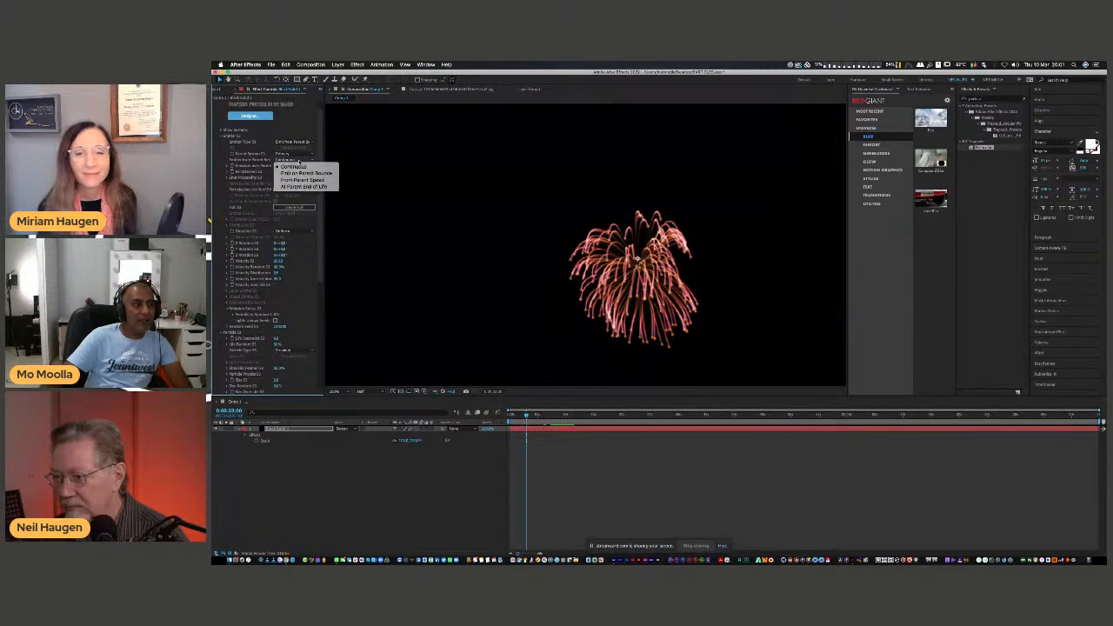
{"action": "left_click", "coordinate": [300, 173]}
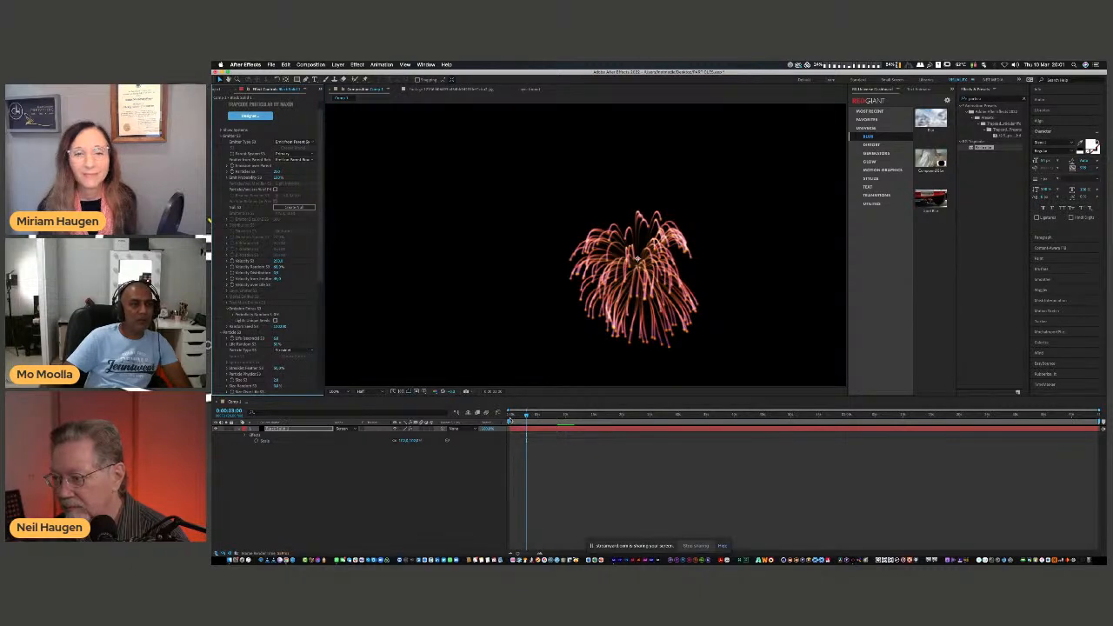
{"action": "left_click_drag", "start_coordinate": [526, 415], "coordinate": [510, 417]}
{"action": "key", "text": "space"}
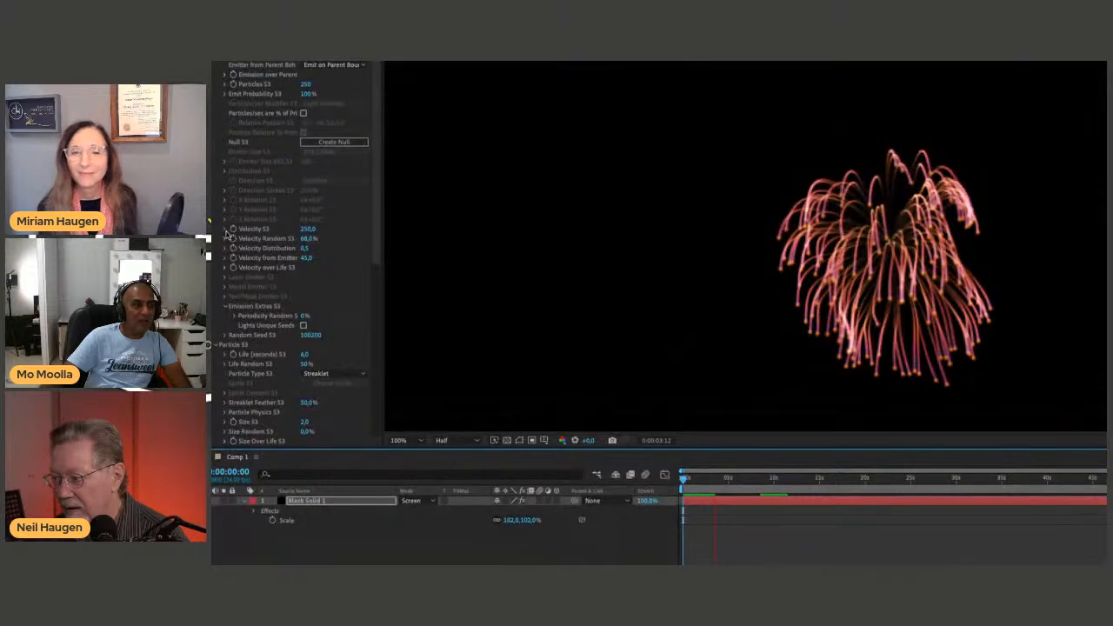
Set the third system's Velocity to -390 and lower the composition preview resolution to Third.
{"action": "left_click_drag", "start_coordinate": [308, 230], "coordinate": [271, 292]}
{"action": "left_click", "coordinate": [452, 440]}
{"action": "left_click", "coordinate": [448, 492]}
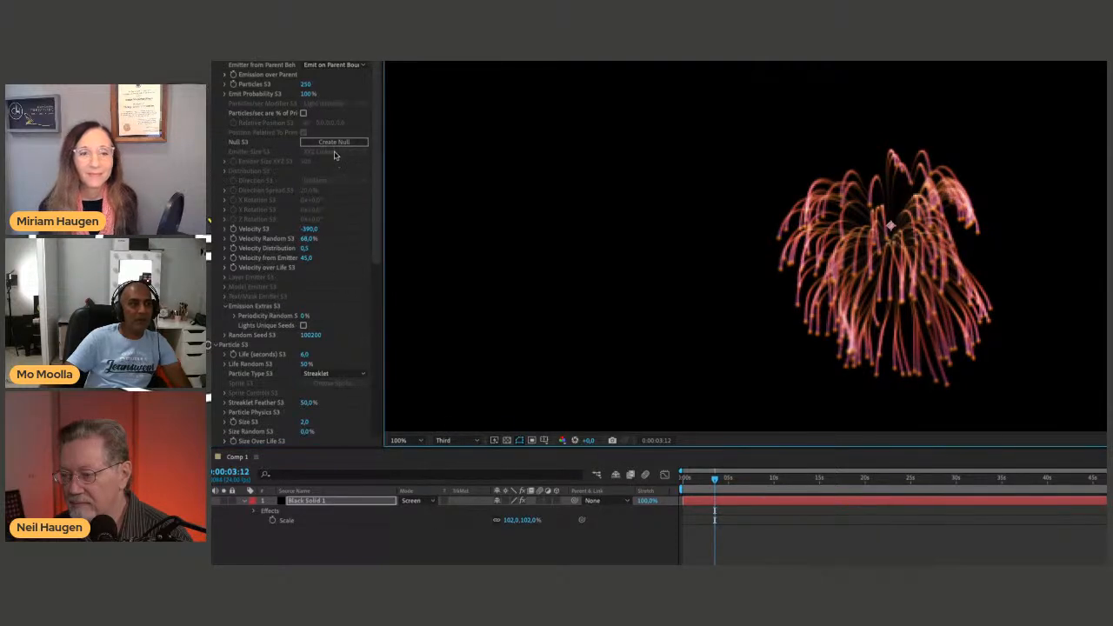
Open the Particle Type choices for the third system.
{"action": "left_click", "coordinate": [326, 376]}
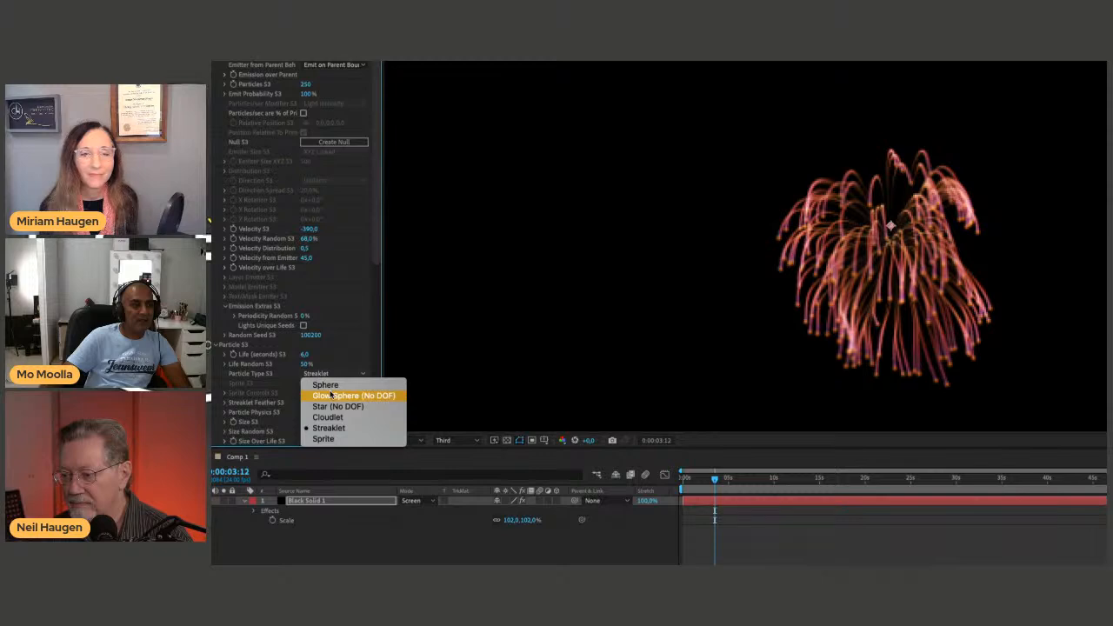